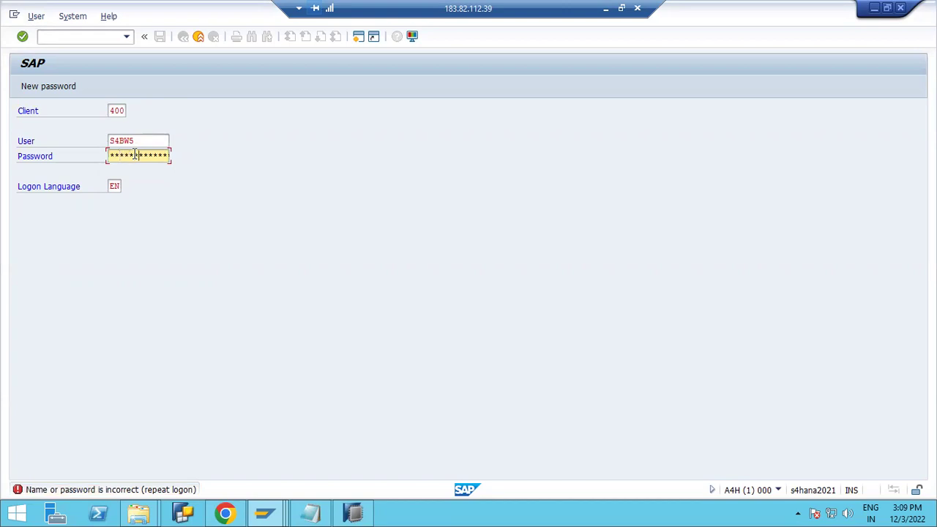
Complete the logon to client 400 and open the Extractor Checker with transaction rsa3.
key("Return")
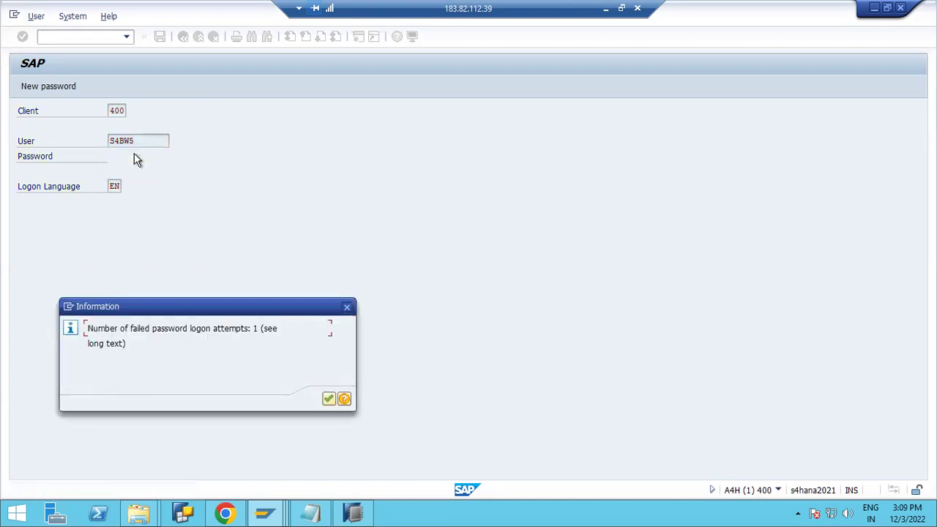
left_click(329, 398)
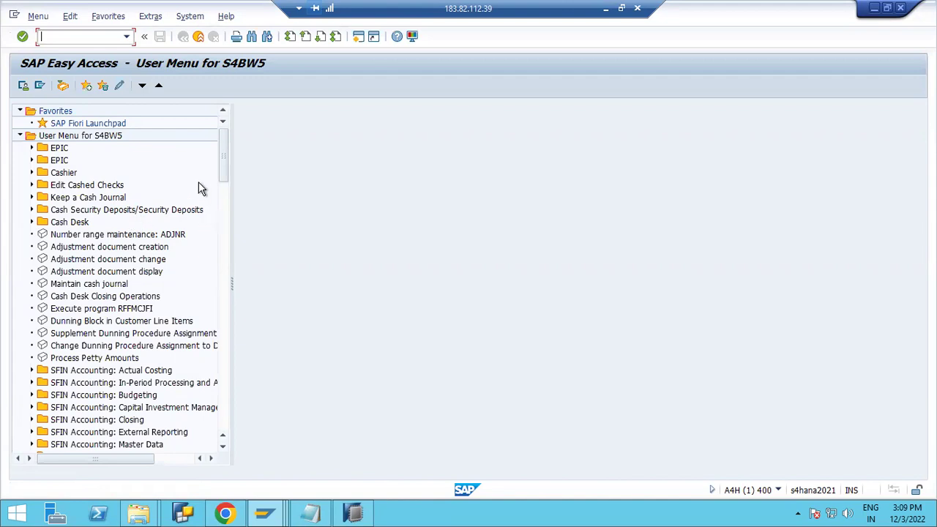
type("rsa3")
key("Return")
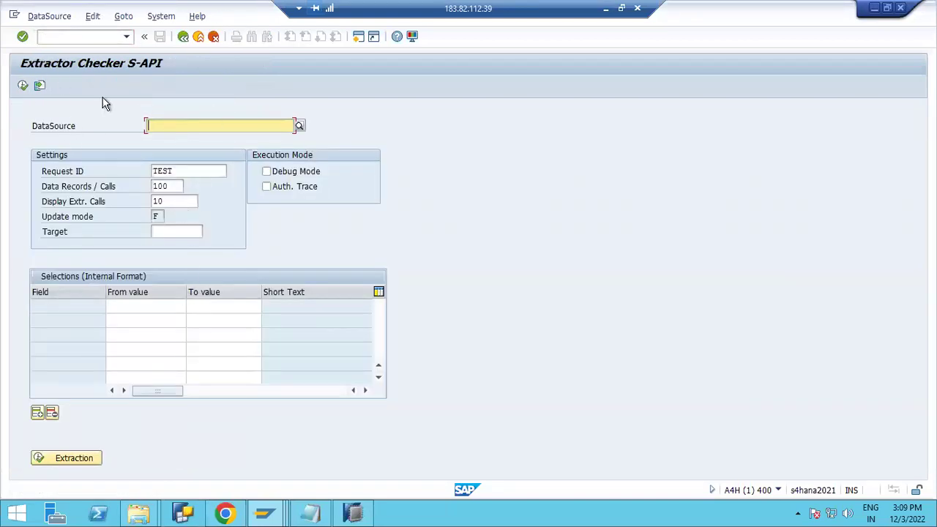
Run a test extraction of DataSource 2LIS_11_VAHDR, view the records in the ALV grid and return to the checker.
left_click(207, 127)
type("2LIS_11")
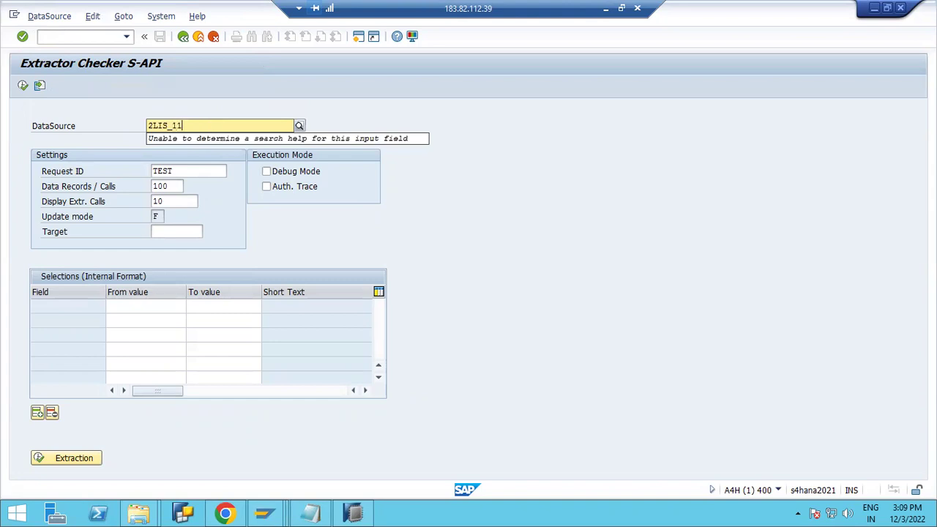
type("_VAHDR")
left_click(23, 86)
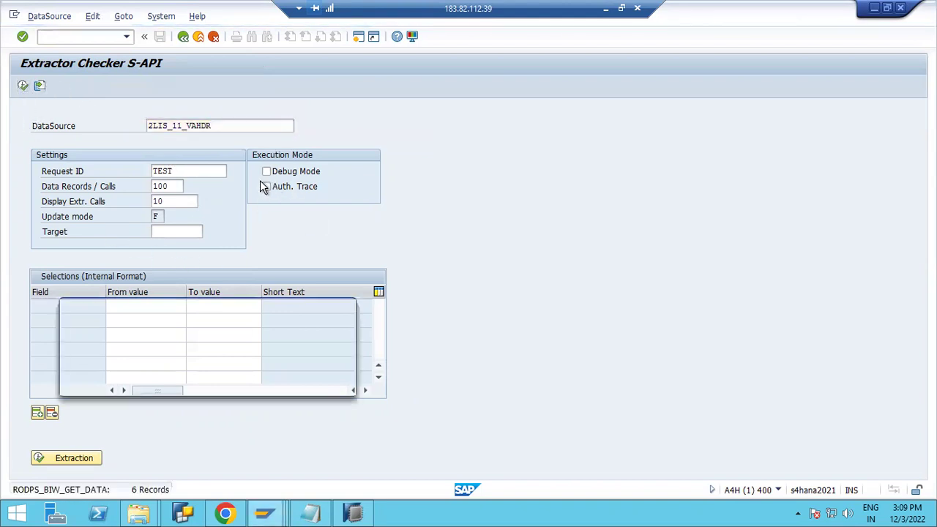
left_click_drag(223, 314, 540, 109)
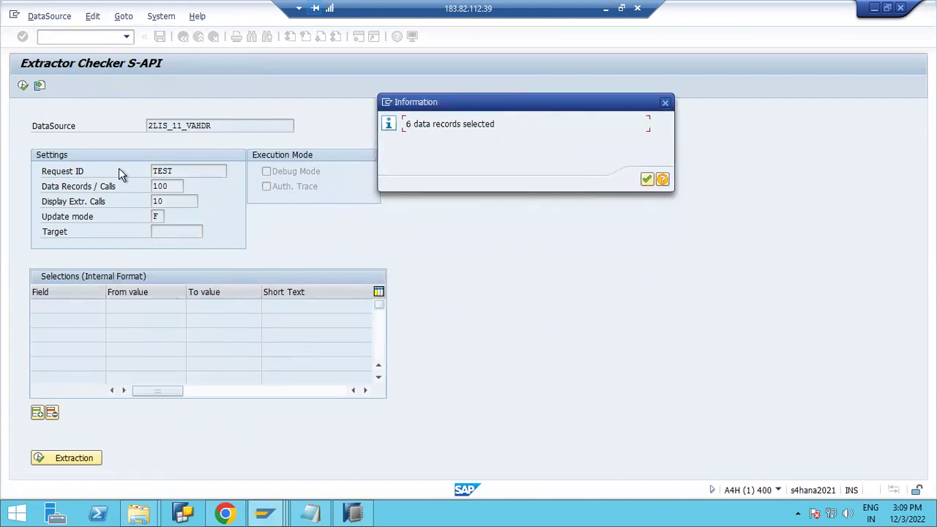
left_click(647, 180)
left_click(153, 459)
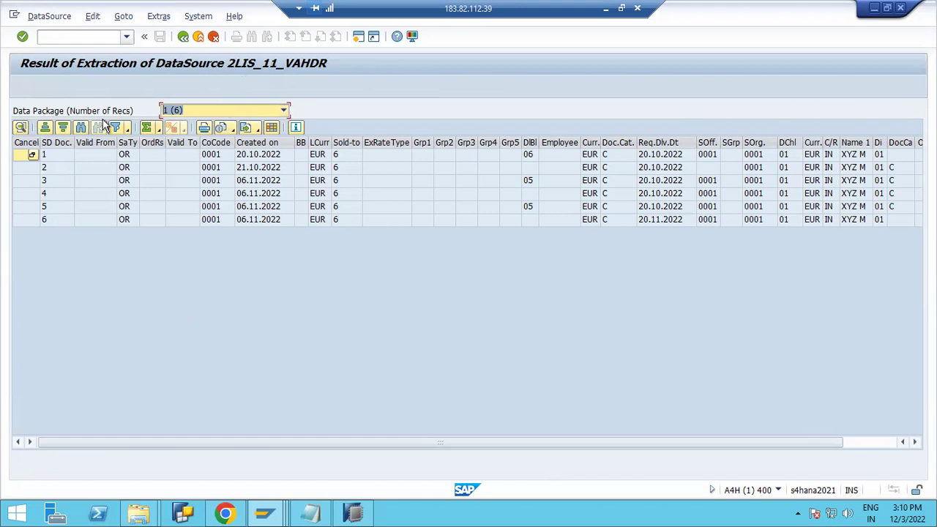
left_click(183, 37)
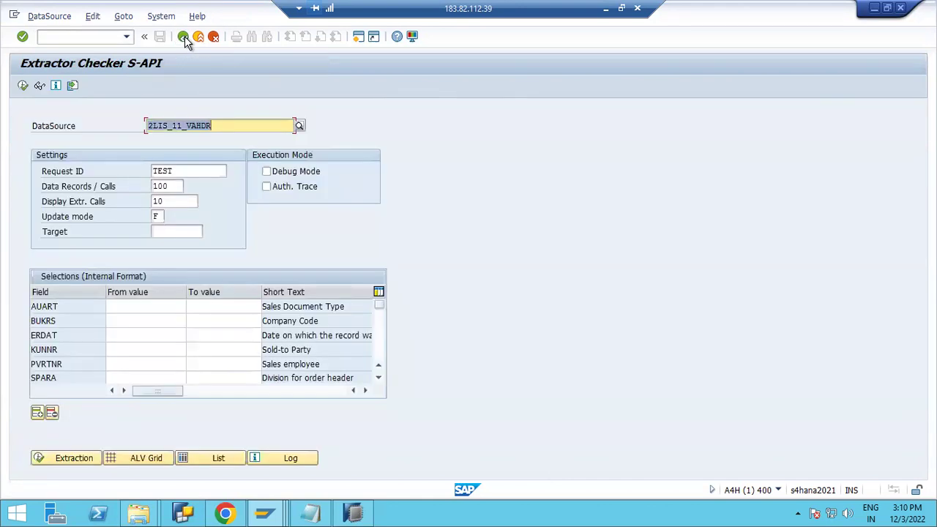
Open the ABAP Editor with transaction SE38 and execute the program RODPS_REPL_TEST.
left_click(97, 36)
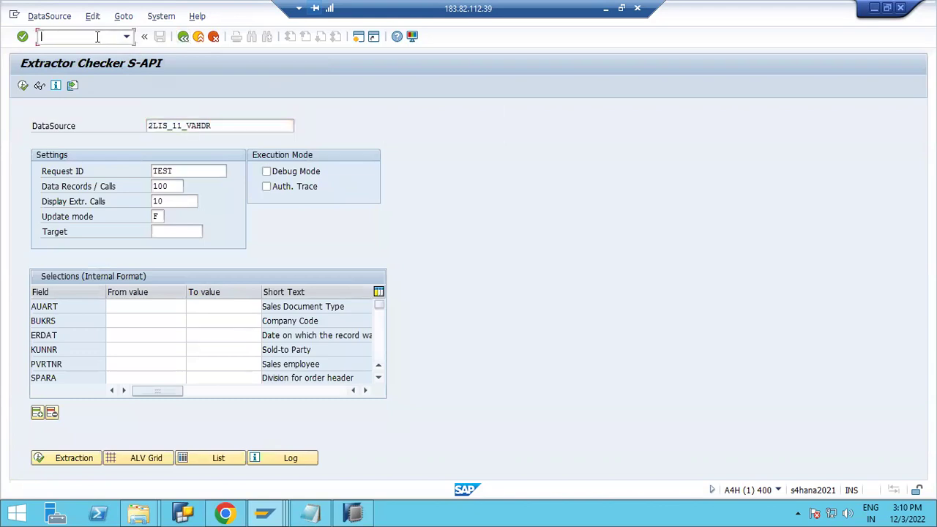
type("/NSE38")
key("Return")
left_click(117, 143)
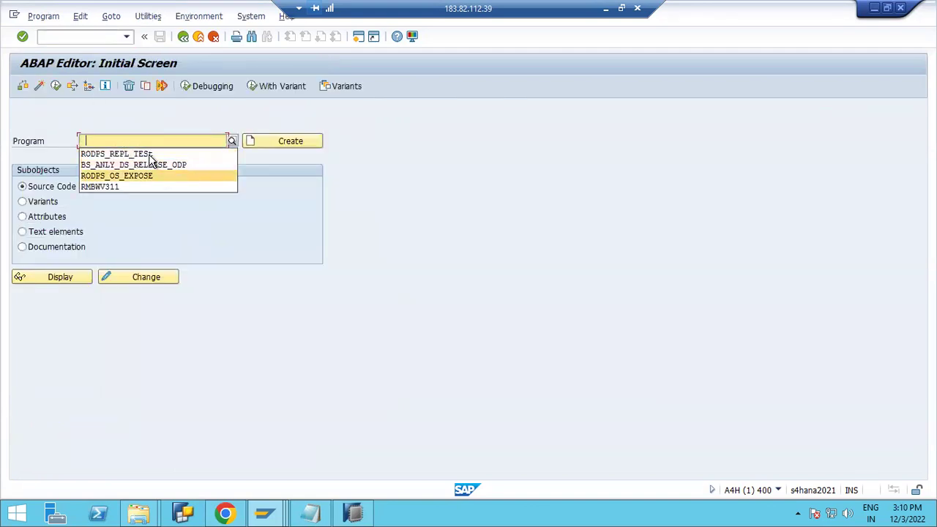
left_click(150, 156)
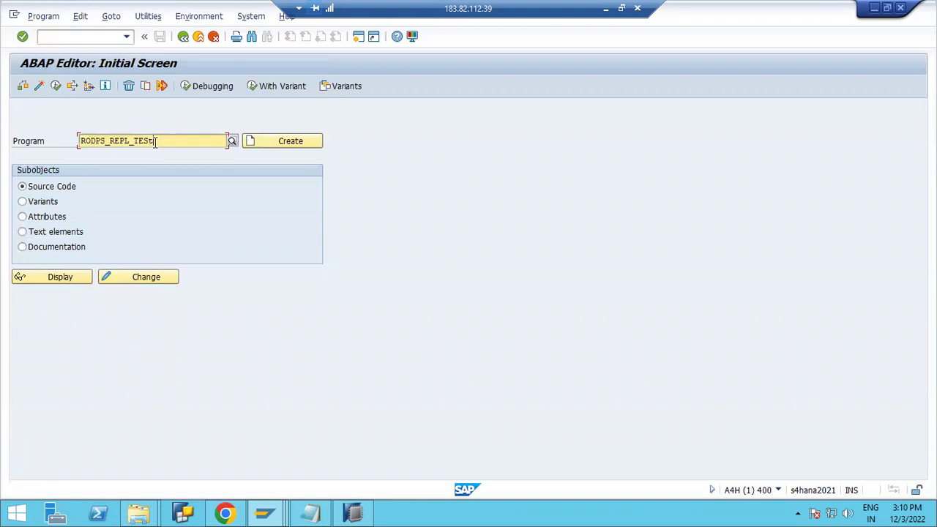
key("Return")
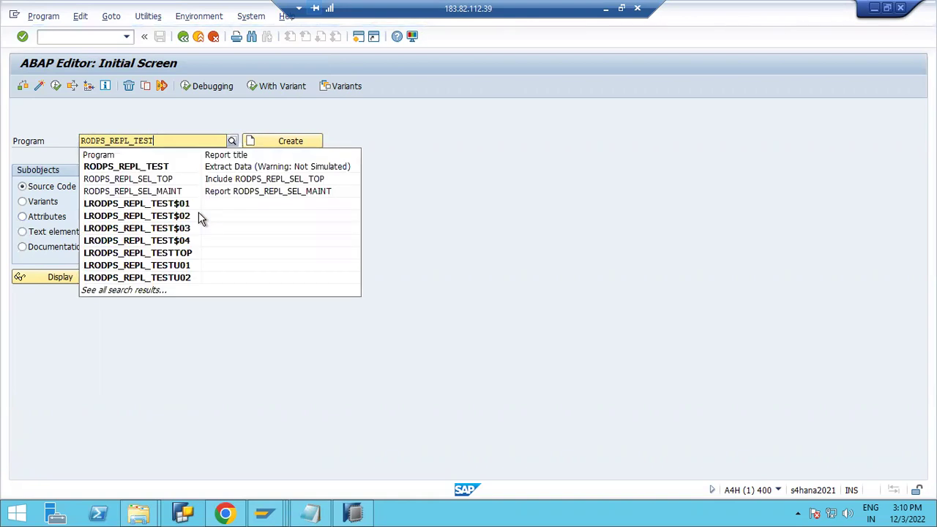
left_click(159, 167)
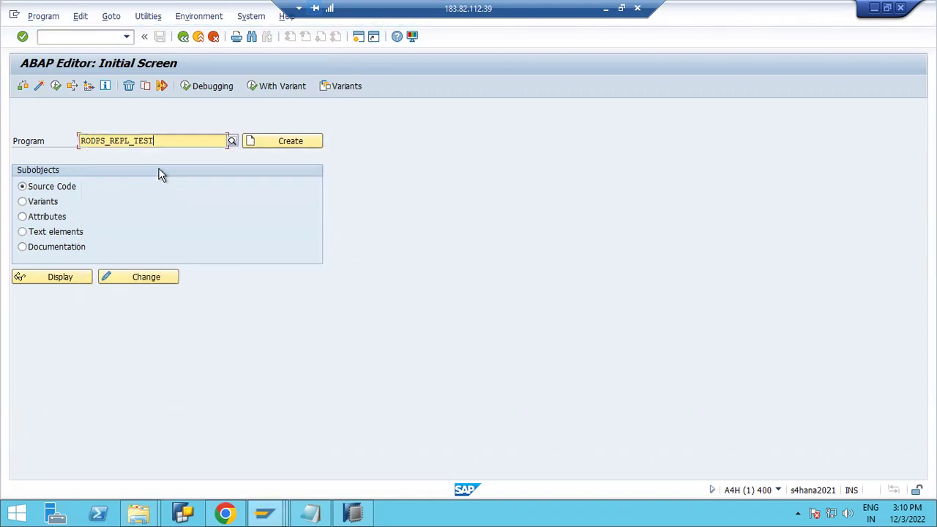
left_click(57, 87)
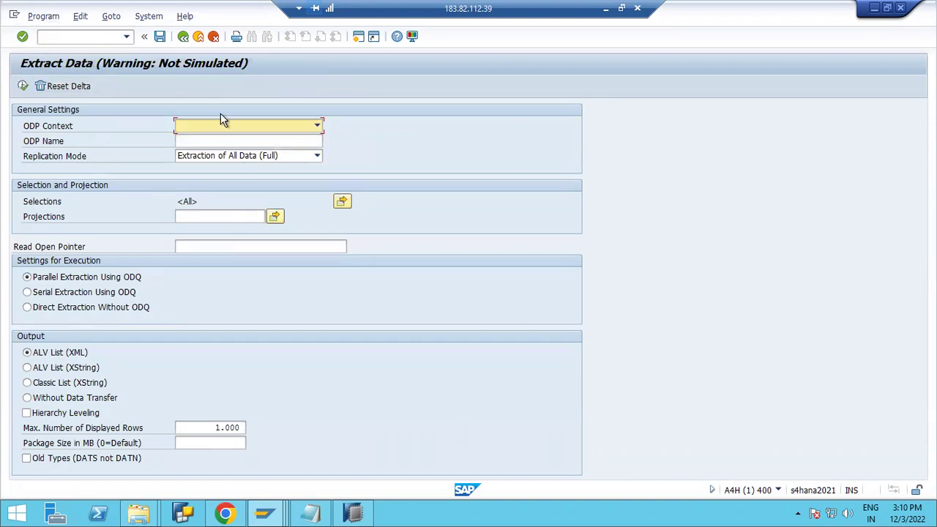
Choose DataSources/Extractors as the ODP context and enter 2LIS_11_VAHDR as the ODP name.
left_click(317, 125)
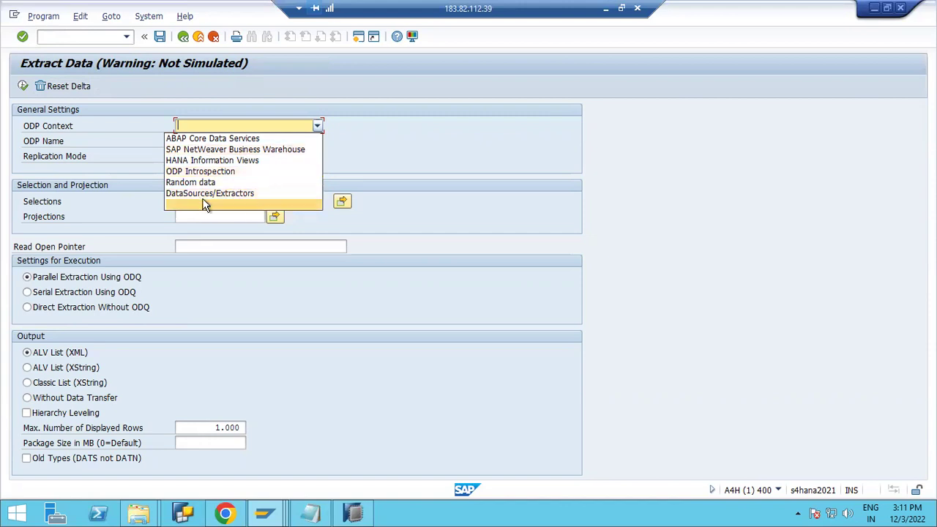
left_click(224, 196)
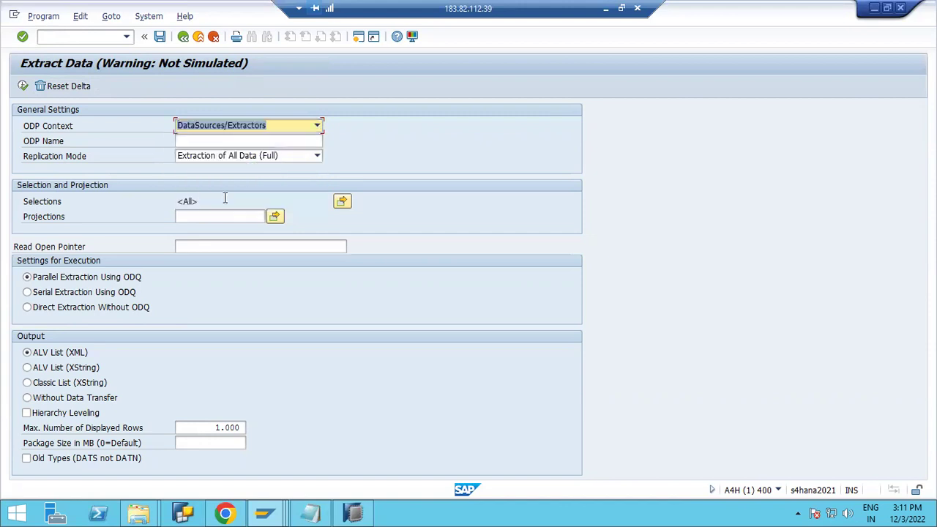
left_click(207, 140)
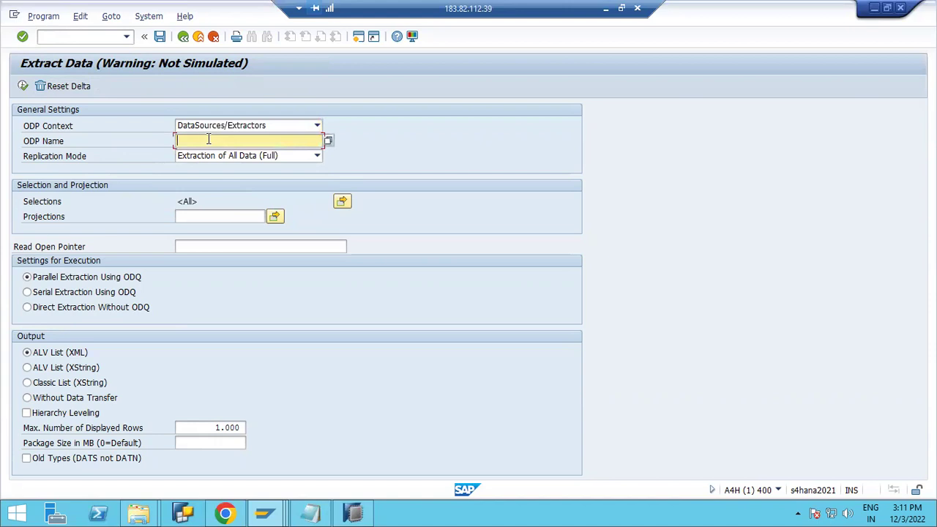
type("2LIS")
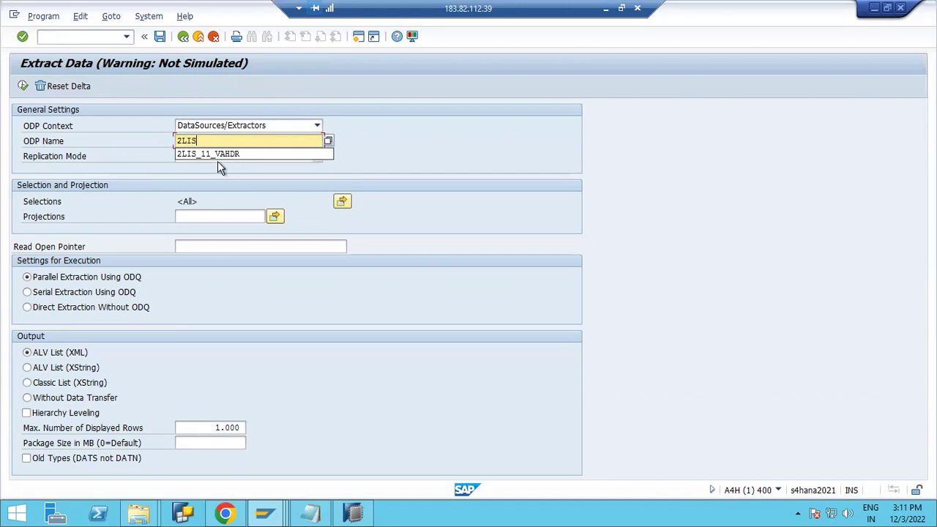
left_click(218, 161)
left_click(230, 138)
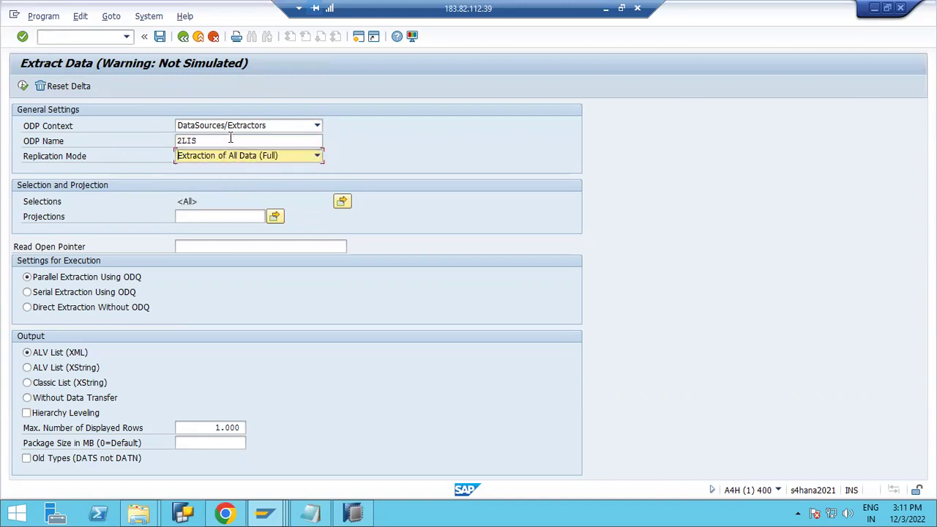
left_click(230, 139)
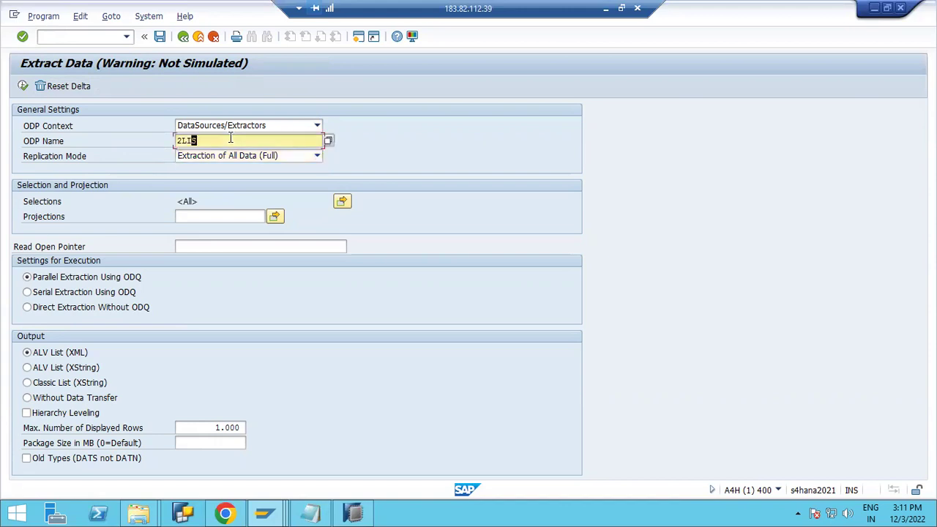
left_click(217, 141)
type("_11")
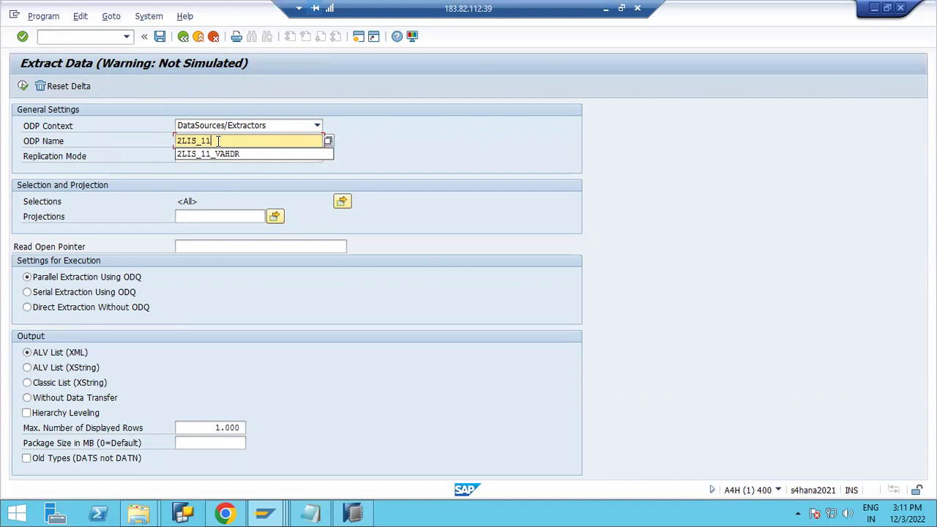
left_click(221, 153)
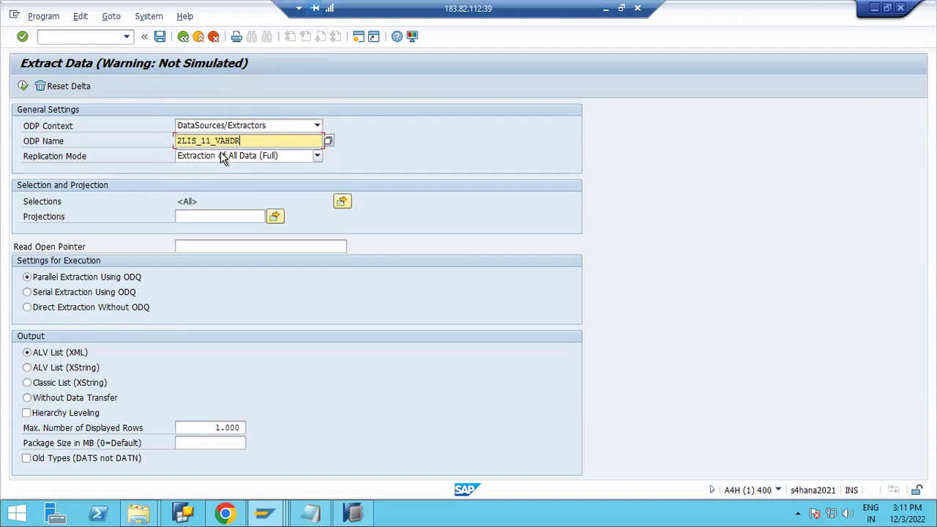
Go back to the ABAP Editor's initial screen and execute the program RODPS_REPL_TEST again.
left_click(182, 37)
left_click(174, 139)
left_click_drag(174, 139, 76, 142)
left_click(73, 145)
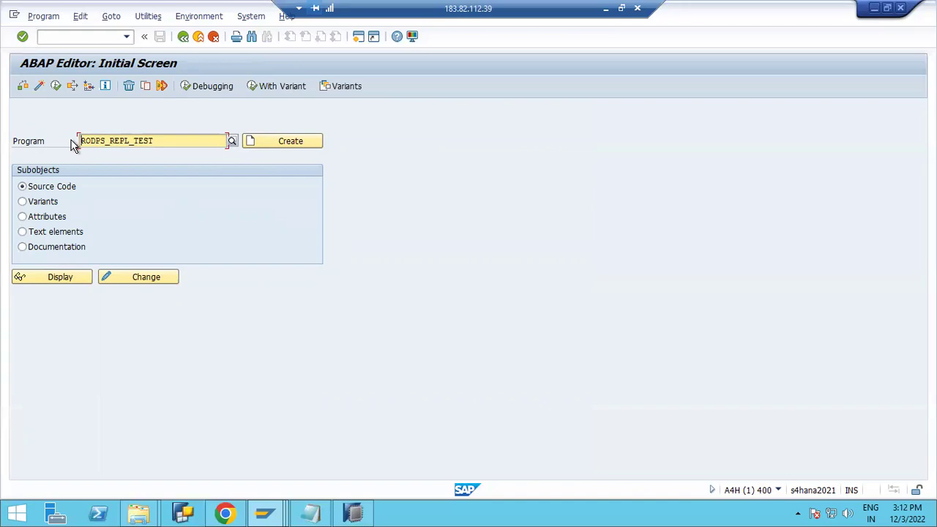
left_click_drag(175, 139, 73, 141)
left_click(108, 187)
left_click(55, 85)
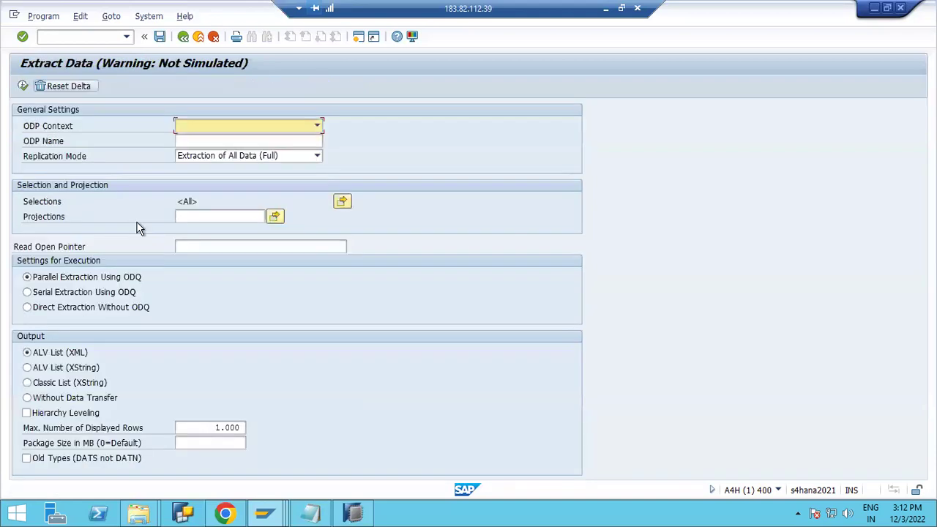
Set the ODP context to DataSources/Extractors and the ODP name to 2LIS_11_VAHDR for the extraction.
left_click(317, 126)
left_click(223, 195)
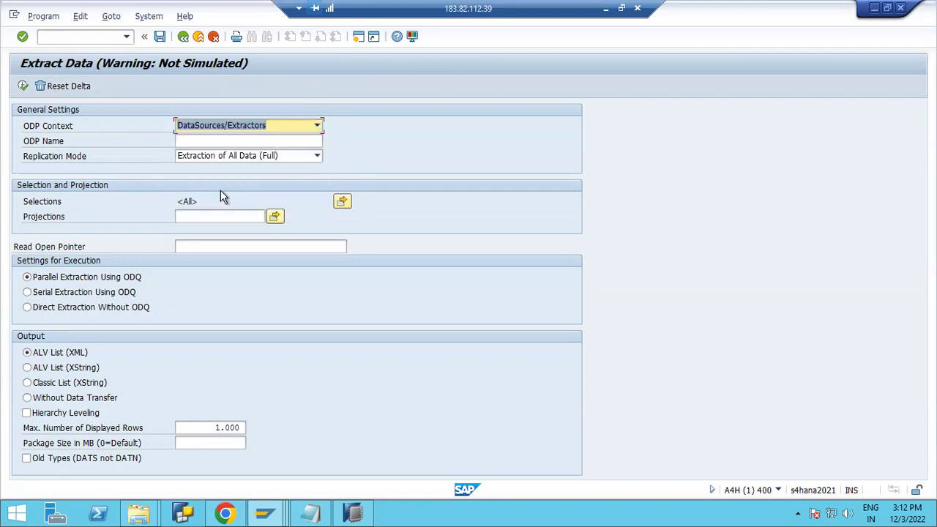
left_click(217, 140)
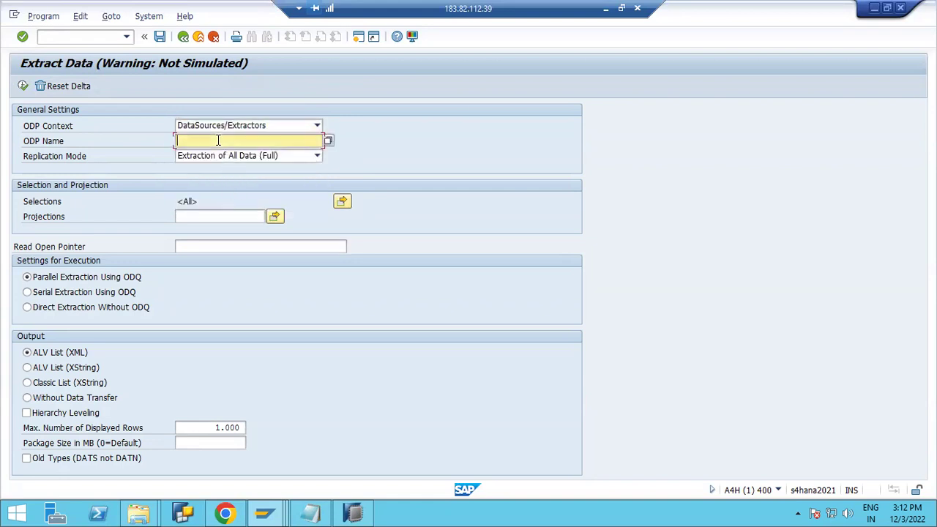
left_click(231, 153)
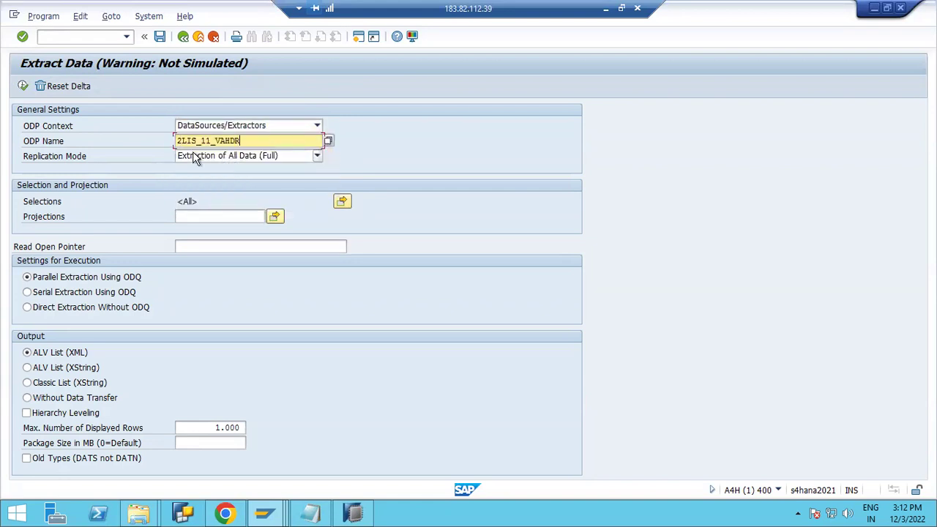
left_click_drag(242, 140, 169, 140)
Execute the extraction with replication mode Extraction of All Data (Full), widen the first result column and return to the selection screen.
left_click(202, 155)
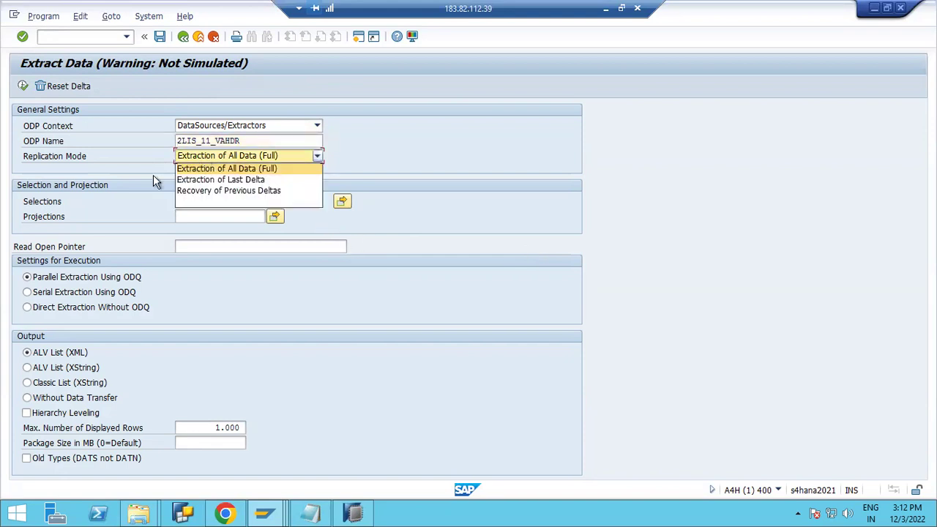
left_click(268, 168)
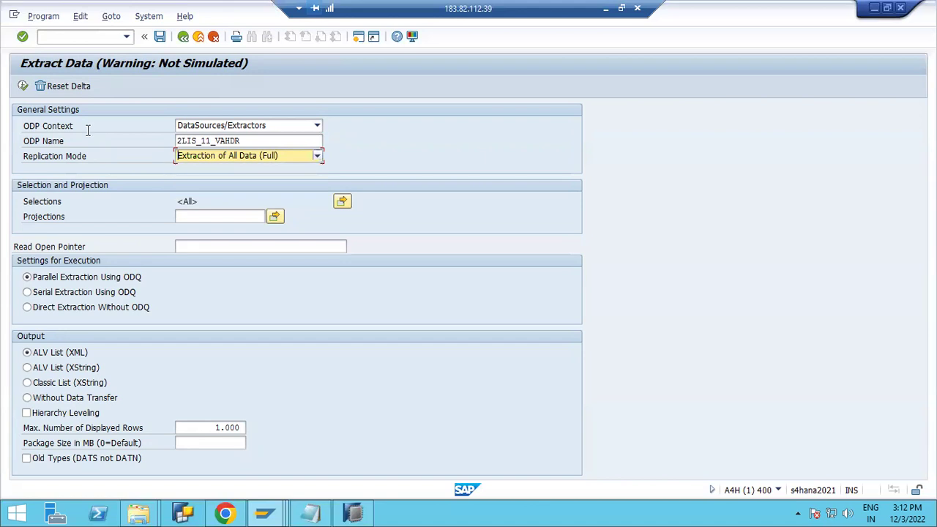
left_click(23, 87)
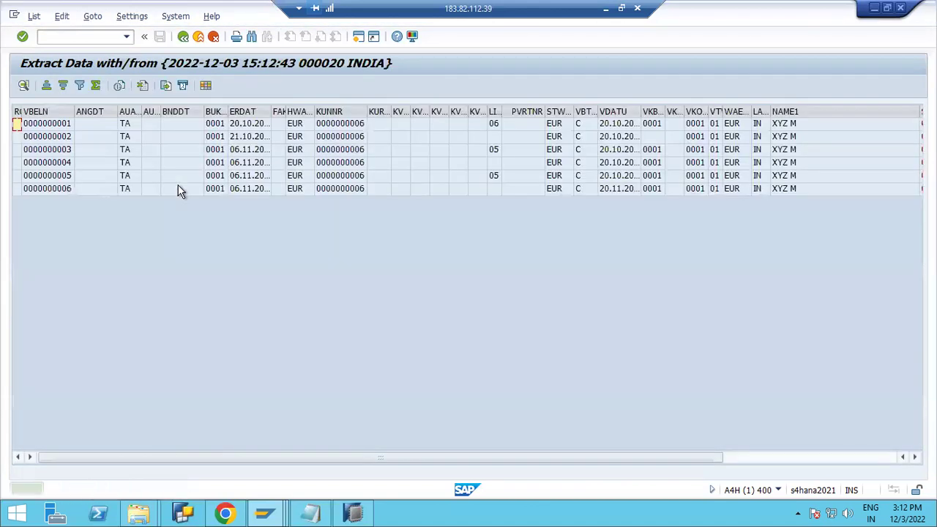
left_click_drag(95, 112, 49, 118)
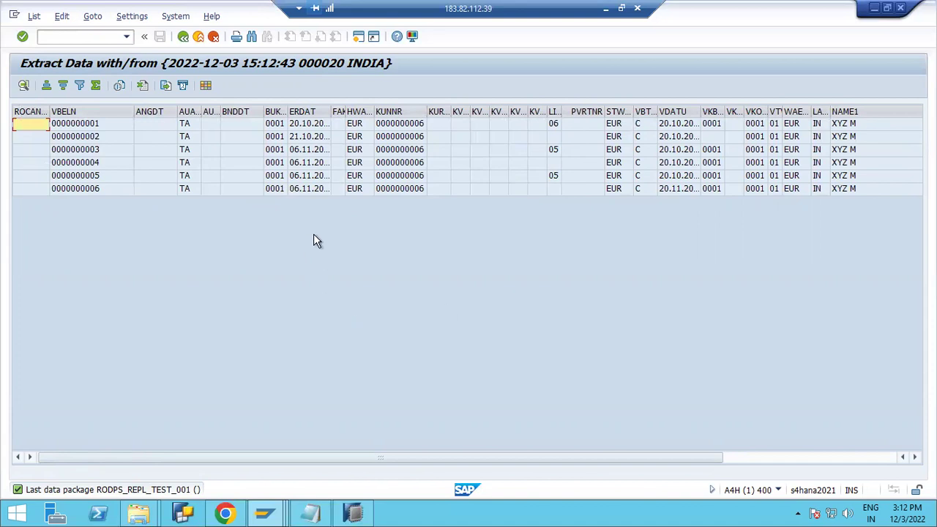
left_click(183, 36)
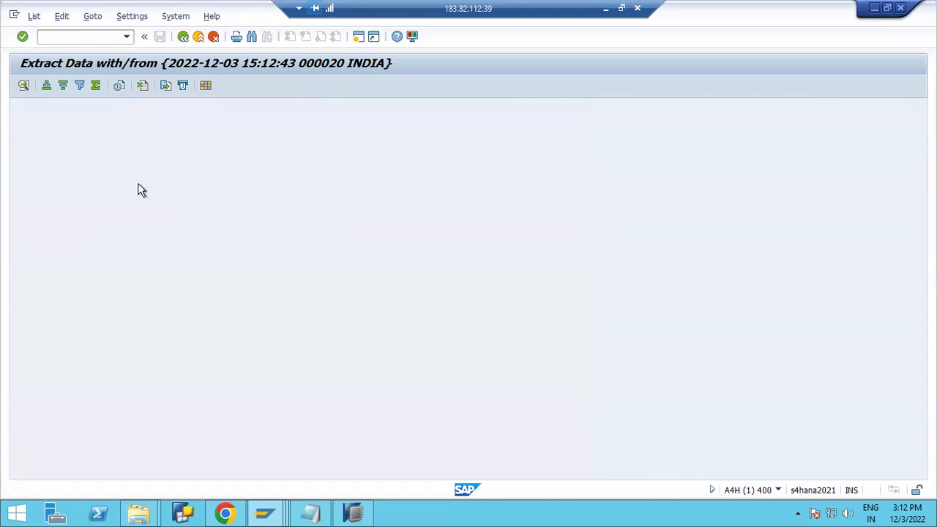
Set the replication mode to Extraction of Last Delta and execute the extraction for 2LIS_11_VAHDR.
left_click(207, 156)
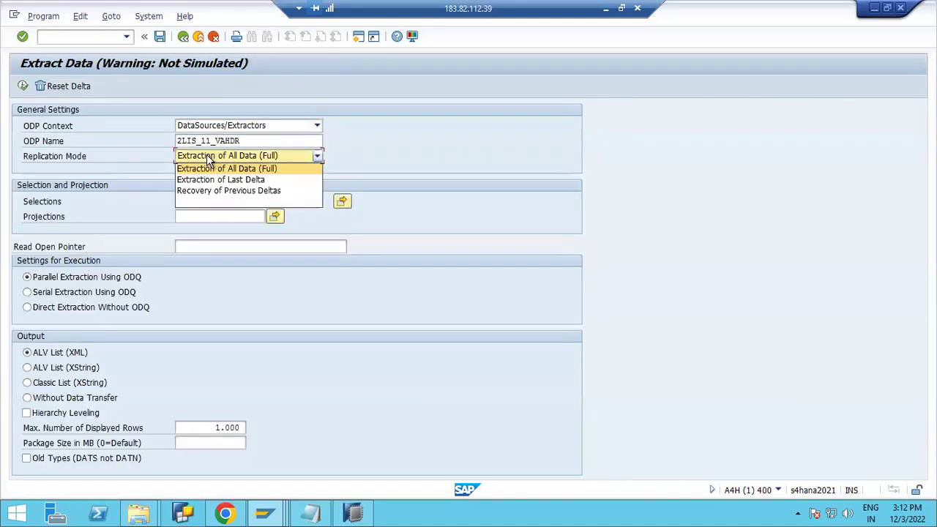
left_click(237, 180)
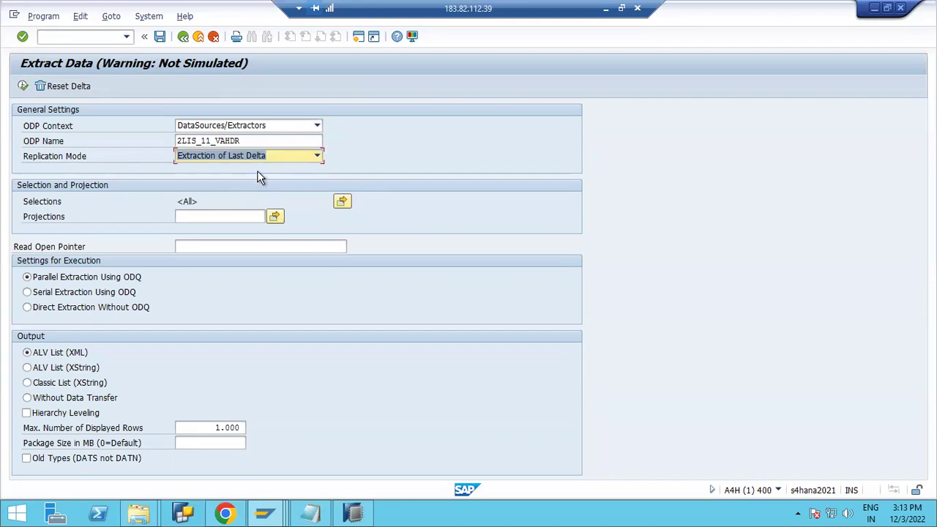
left_click(24, 86)
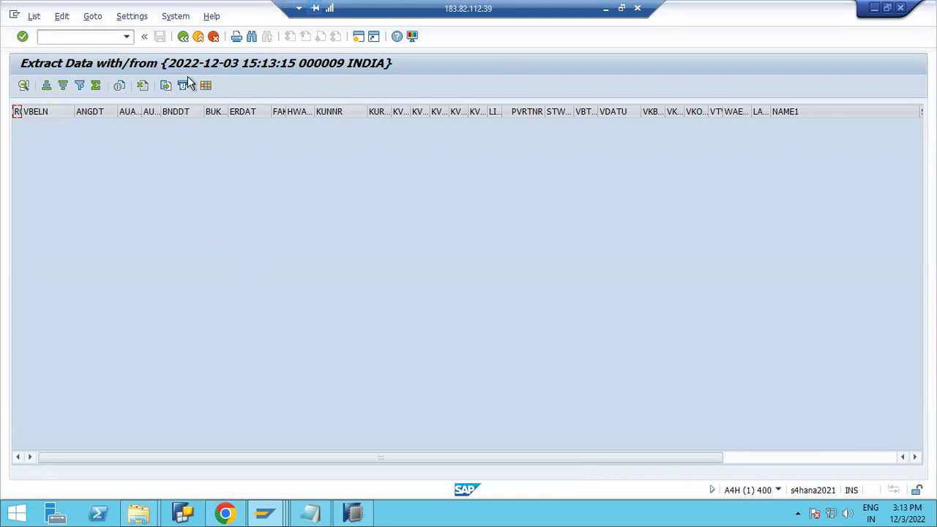
Return to the selection screen, execute the extraction with replication mode Recovery of Previous Deltas and leave its result list.
left_click(184, 37)
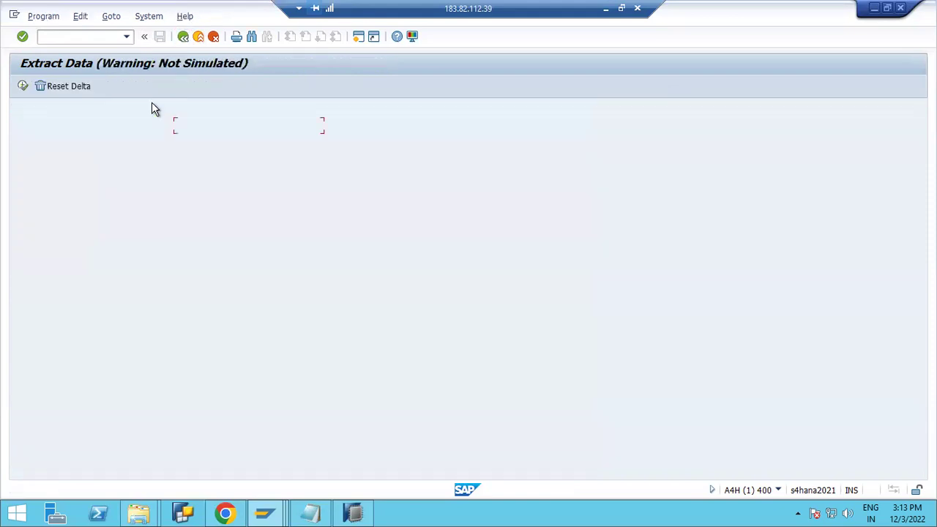
left_click(217, 163)
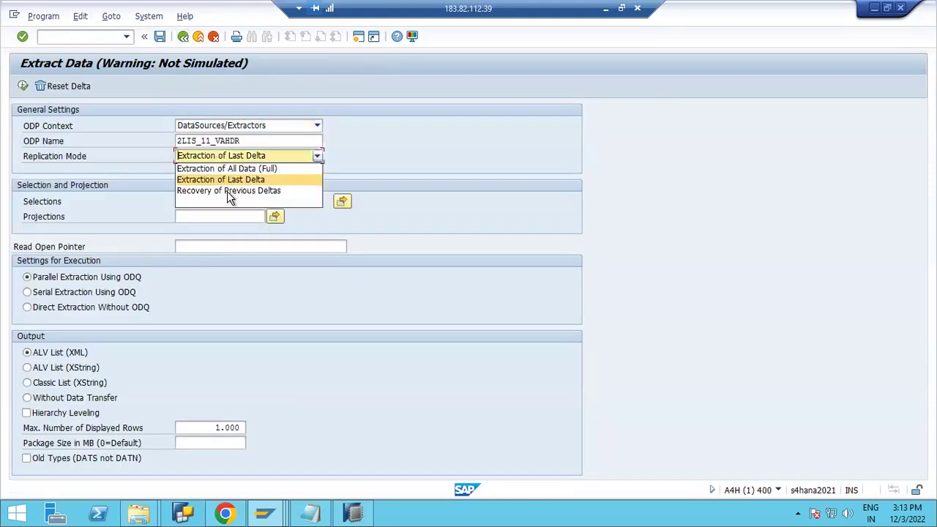
left_click(252, 191)
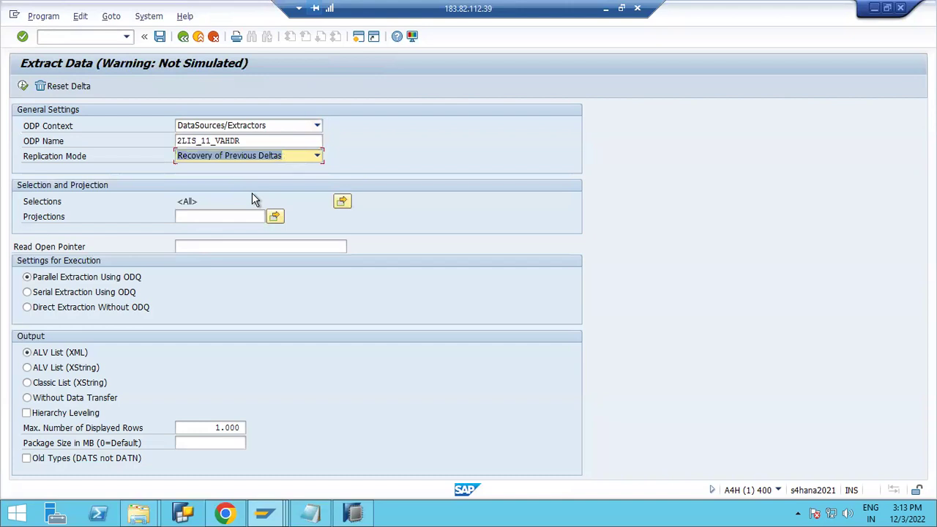
left_click(22, 86)
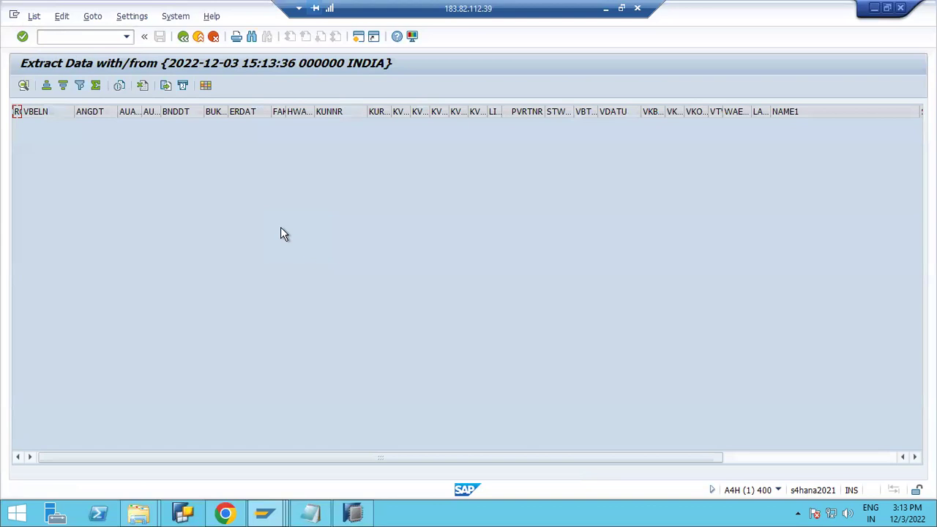
left_click(183, 36)
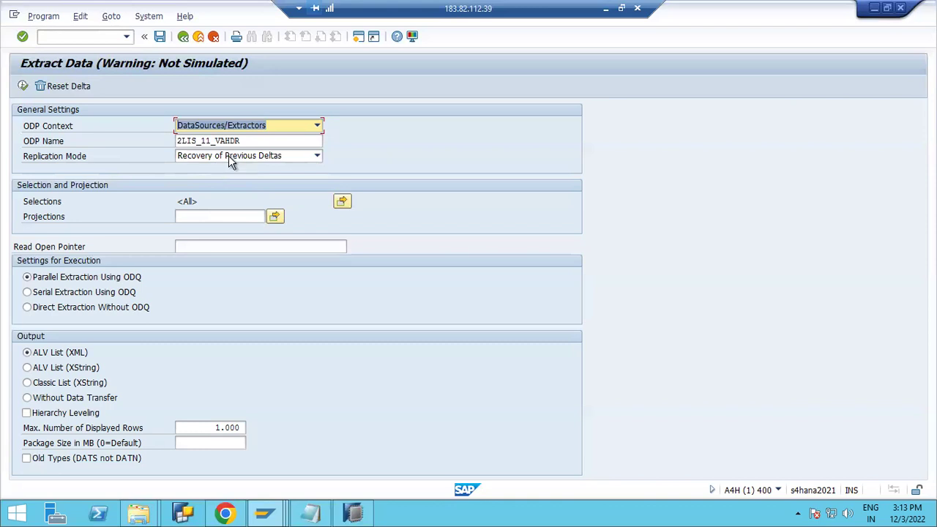
Examine the available replication modes, the output list options and the maximum number of displayed rows.
left_click(230, 158)
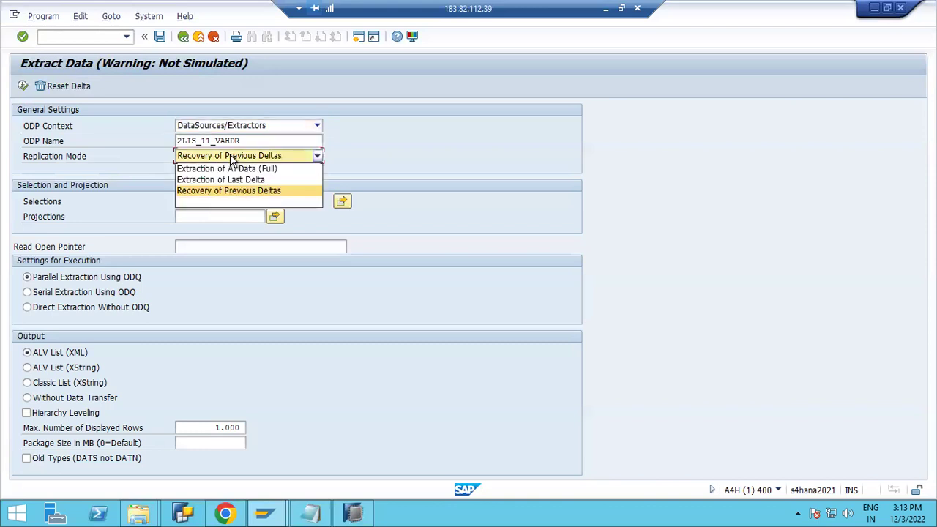
left_click(421, 219)
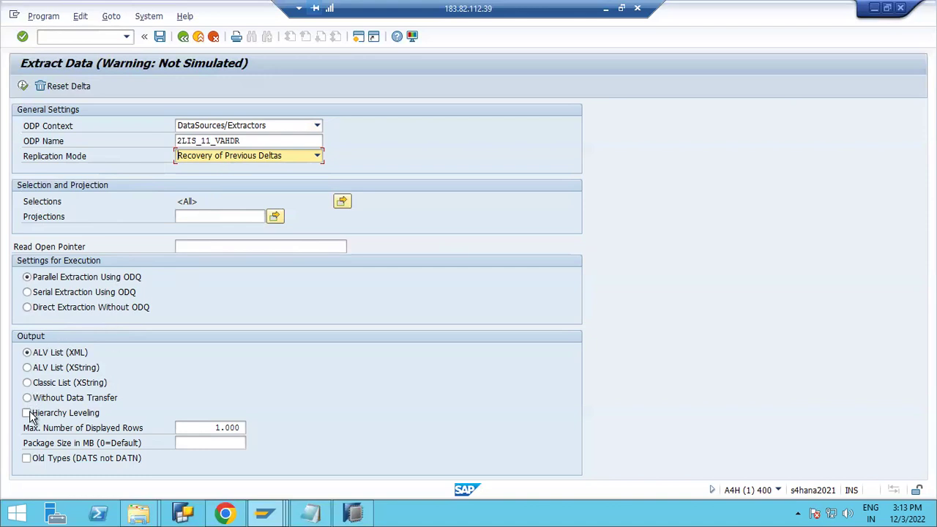
left_click(27, 368)
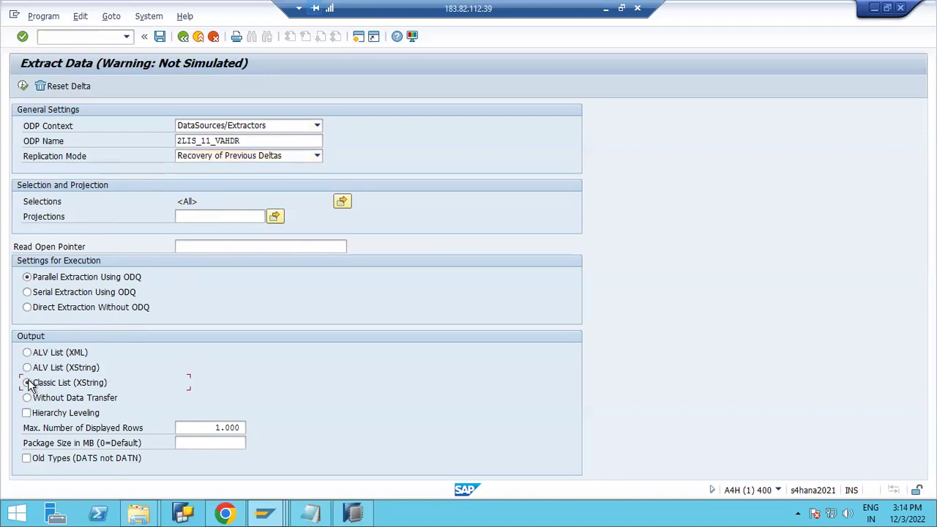
left_click(27, 398)
left_click(213, 429)
left_click_drag(214, 429, 262, 432)
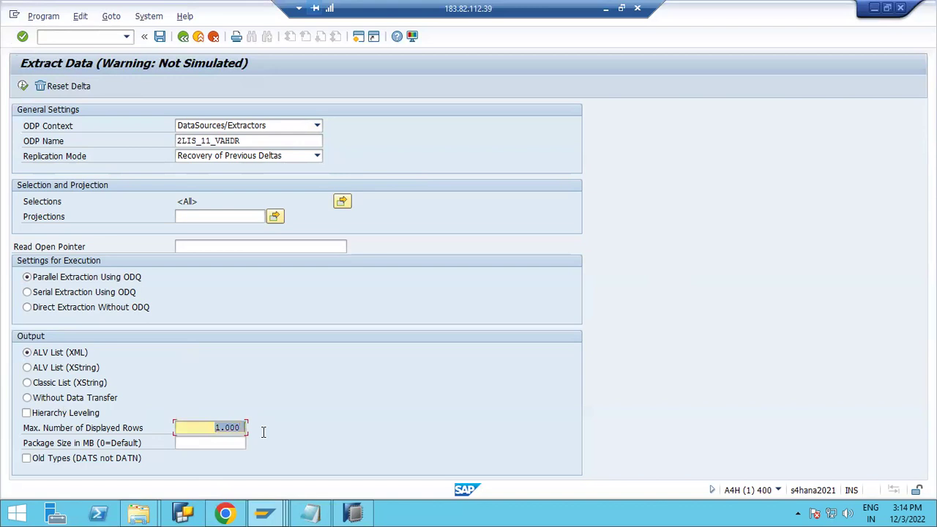
left_click(263, 432)
left_click_drag(243, 428, 207, 427)
left_click(207, 427)
left_click(241, 428)
Rerun the extraction with Recovery of Previous Deltas, run it again with Extraction of All Data (Full) and return to the selection screen.
left_click(23, 85)
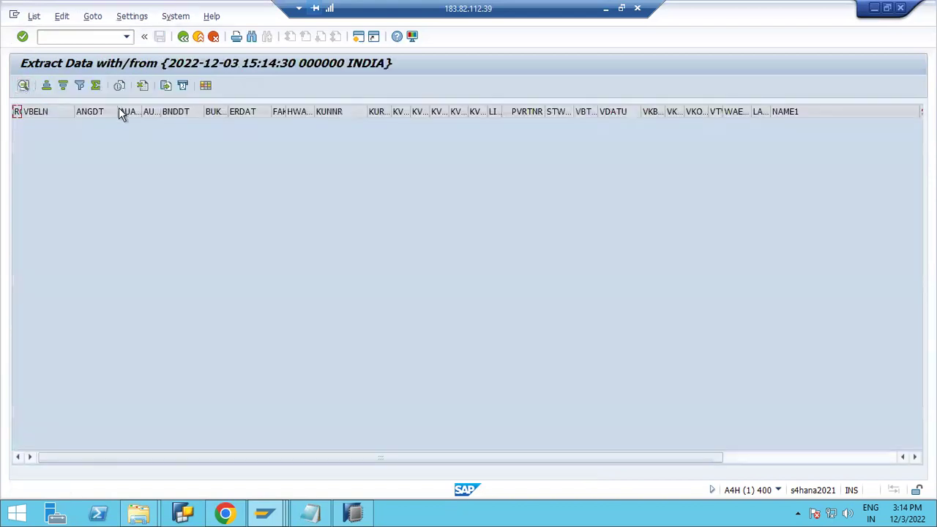
left_click(187, 39)
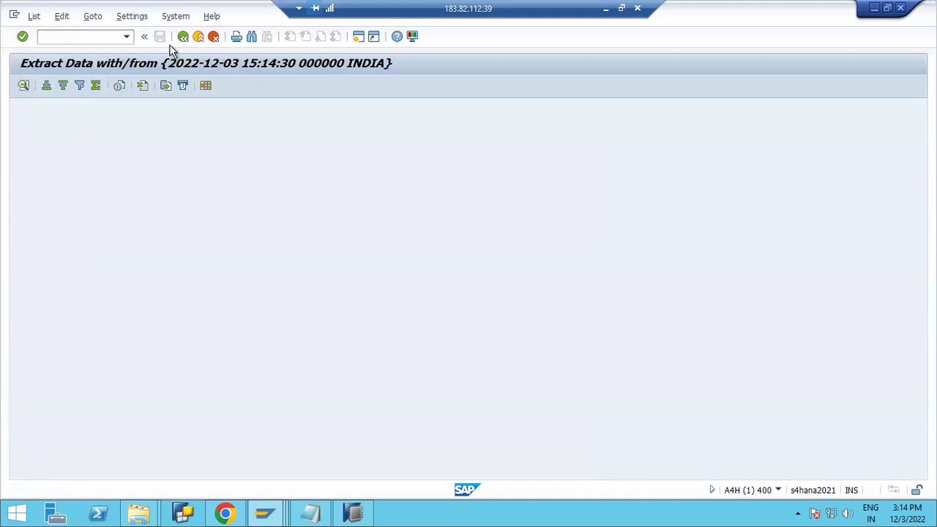
left_click(207, 157)
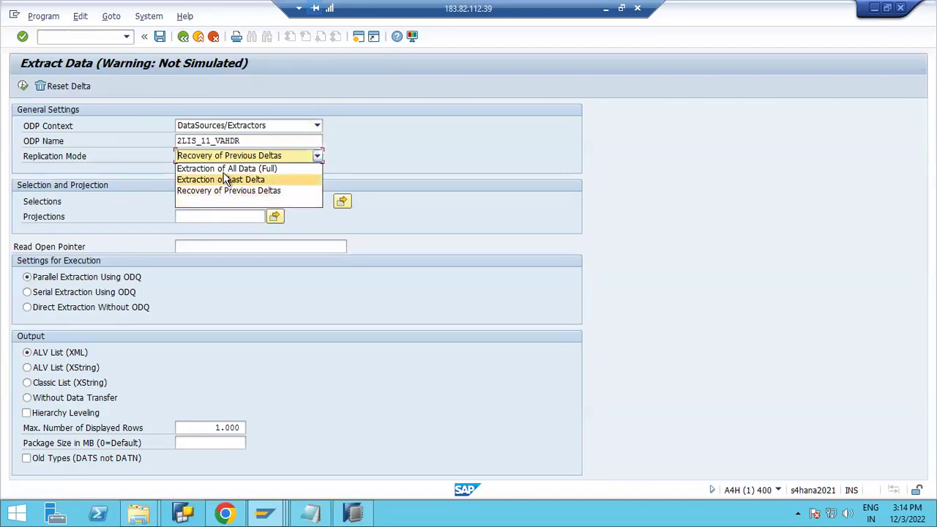
left_click(226, 169)
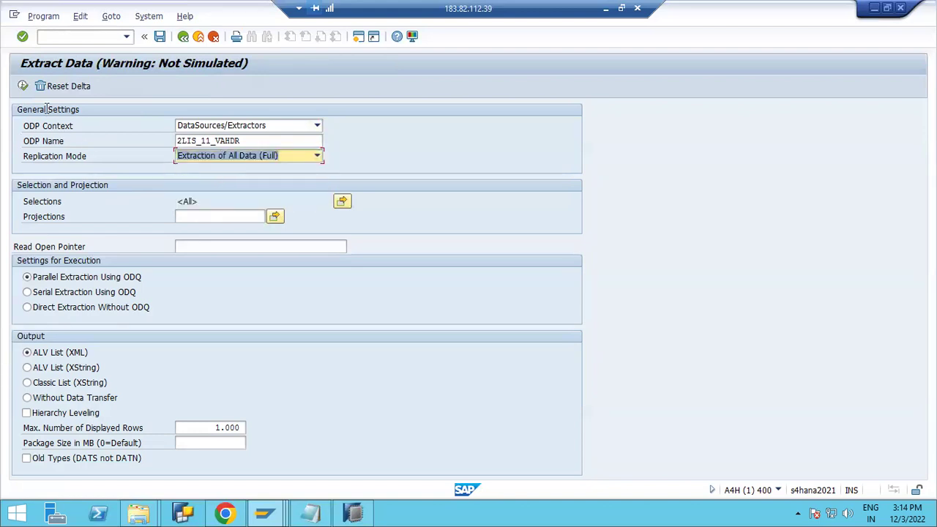
left_click(22, 87)
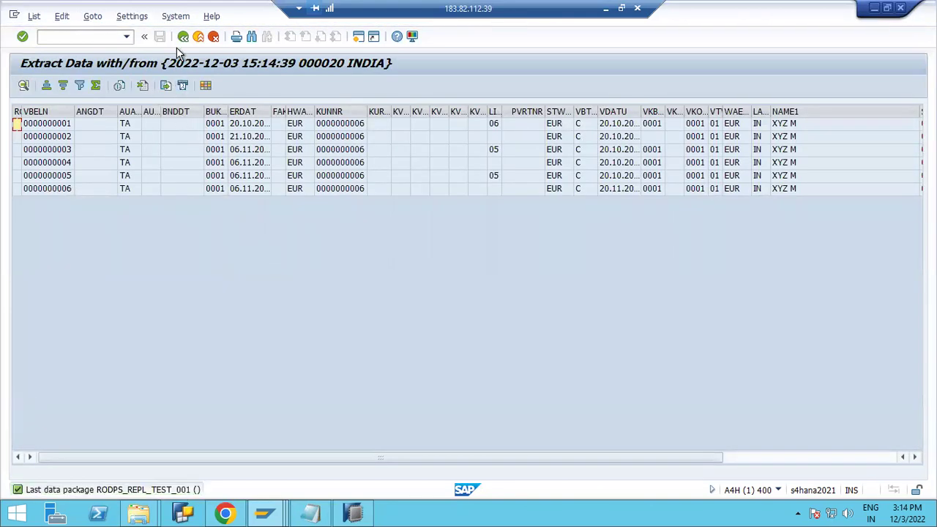
left_click(183, 38)
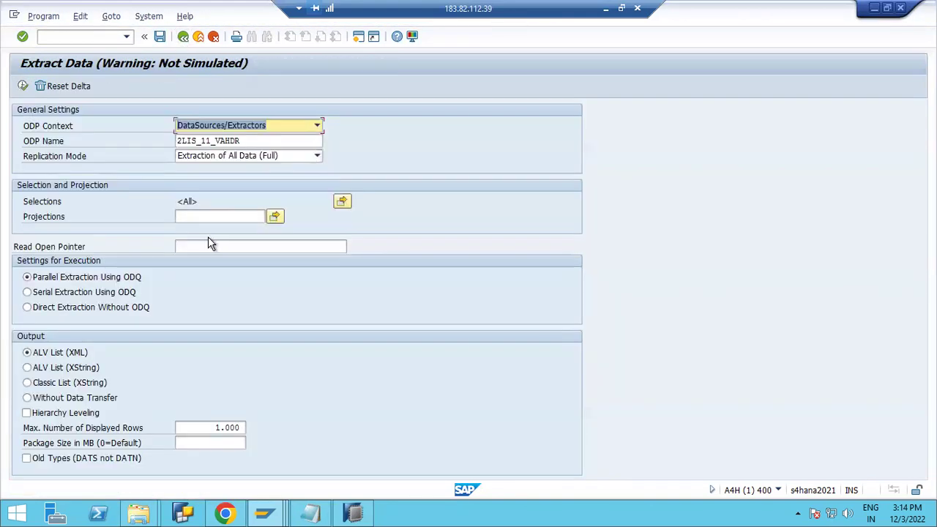
Try to open transaction VA02 in a new session.
left_click(90, 36)
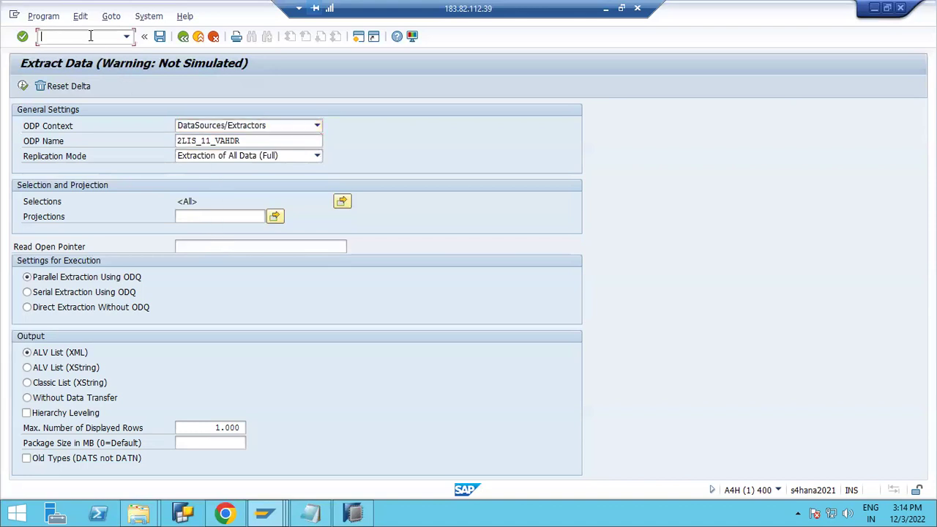
left_click(223, 156)
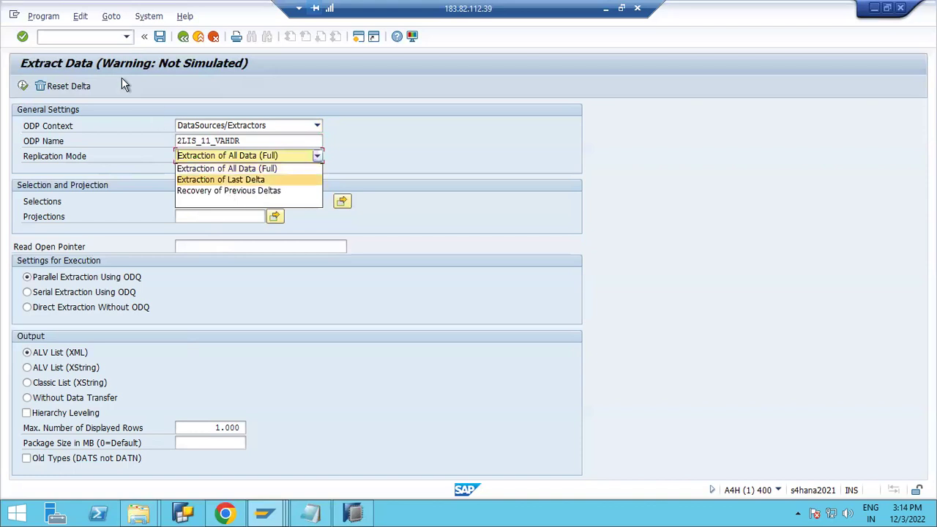
left_click(95, 37)
type("/OVA02")
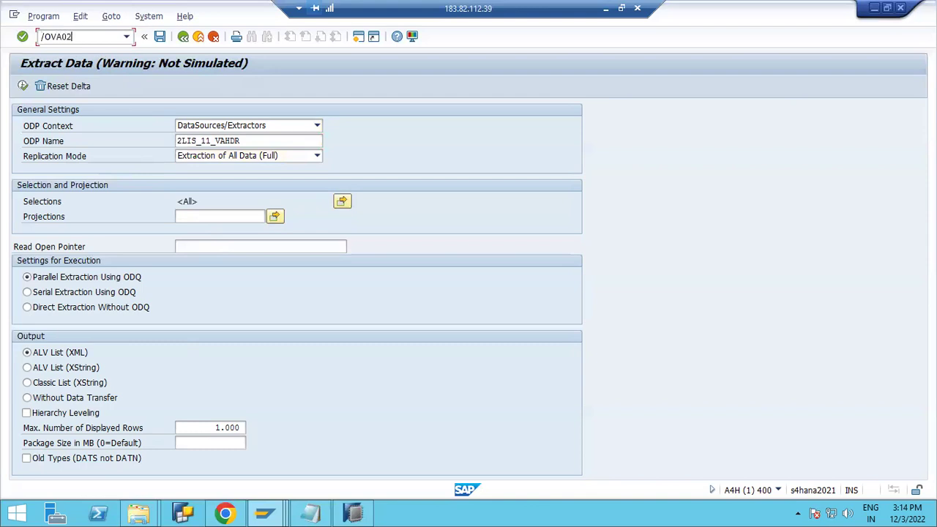
key("Return")
Bring the Extract Data session to the front and open transaction VA02 from it in a new session.
mouse_move(272, 515)
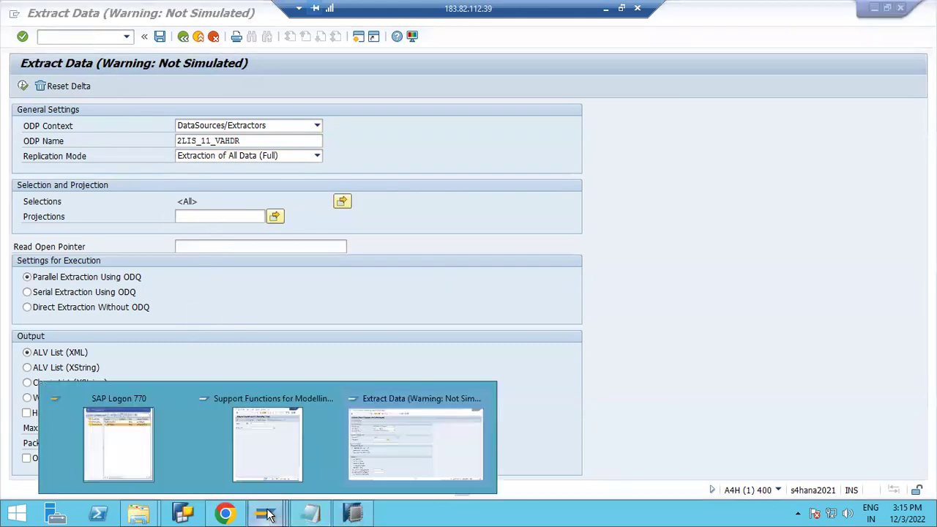
left_click(404, 464)
left_click(64, 36)
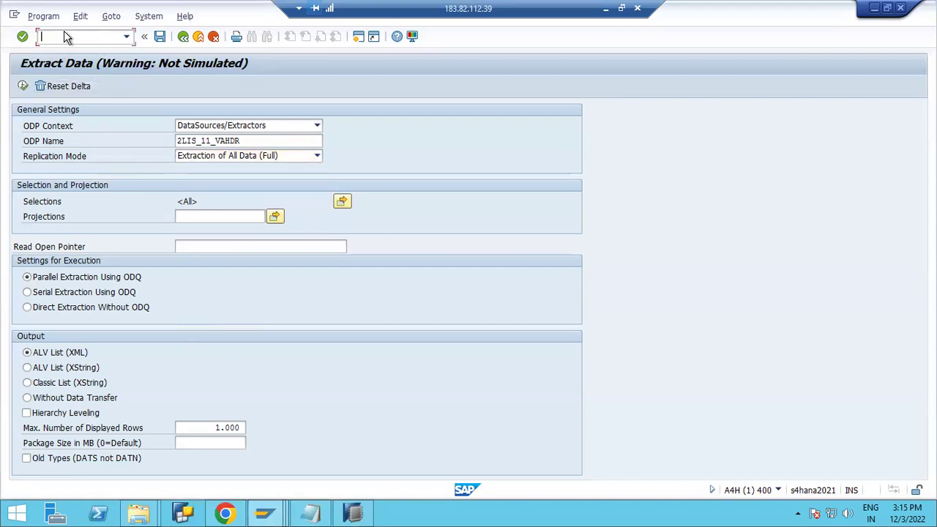
type("/OVA02")
key("Return")
Choose the first sales document, with customer reference NEW, as the order and open it for changing.
type("V")
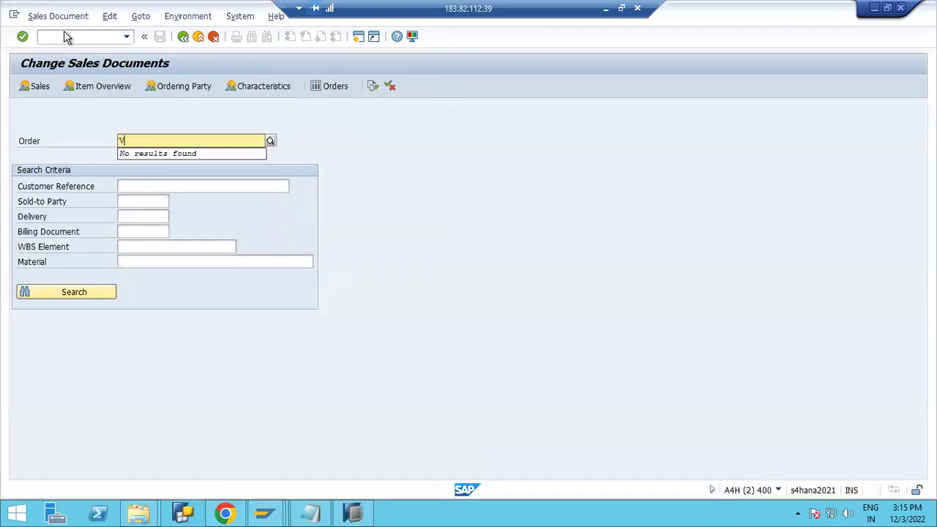
key("BackSpace")
type("1")
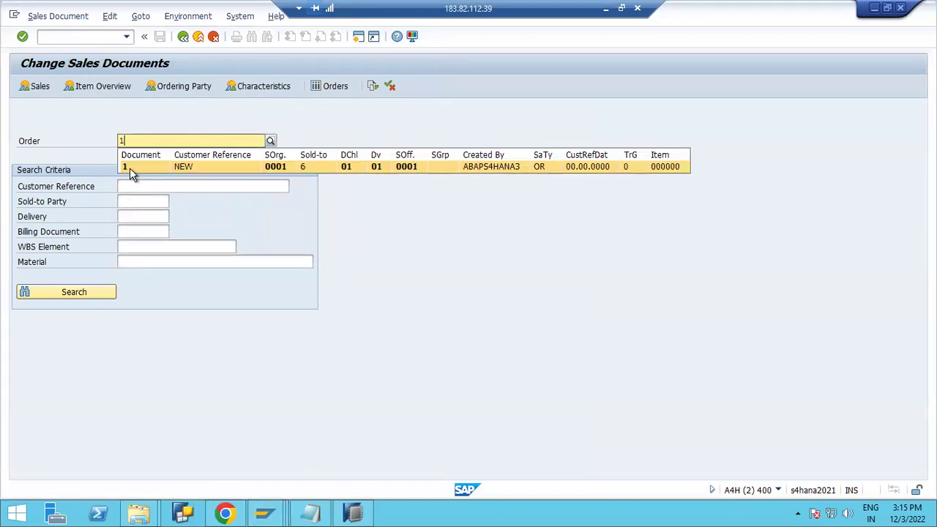
left_click(130, 168)
key("Return")
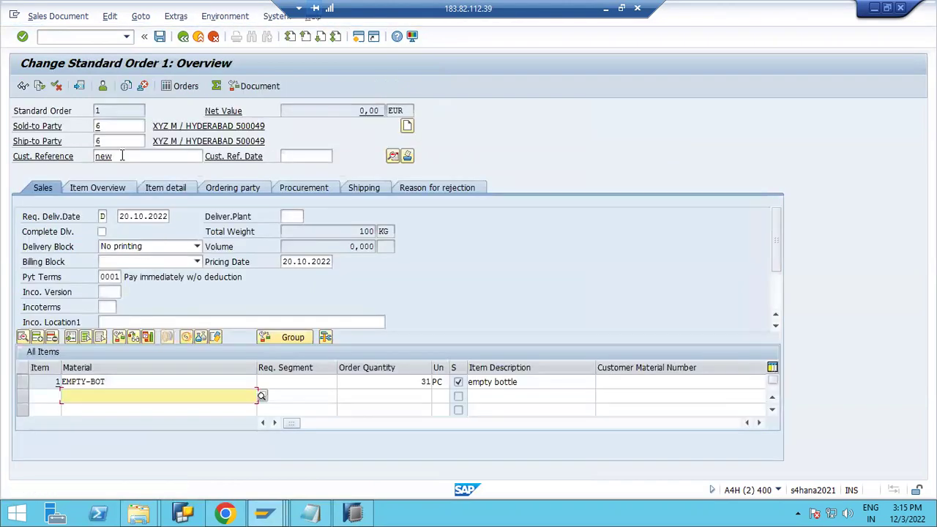
Open the standard order's header data, set the sales group to 001 (Sales Group 001) and save the order.
left_click(111, 112)
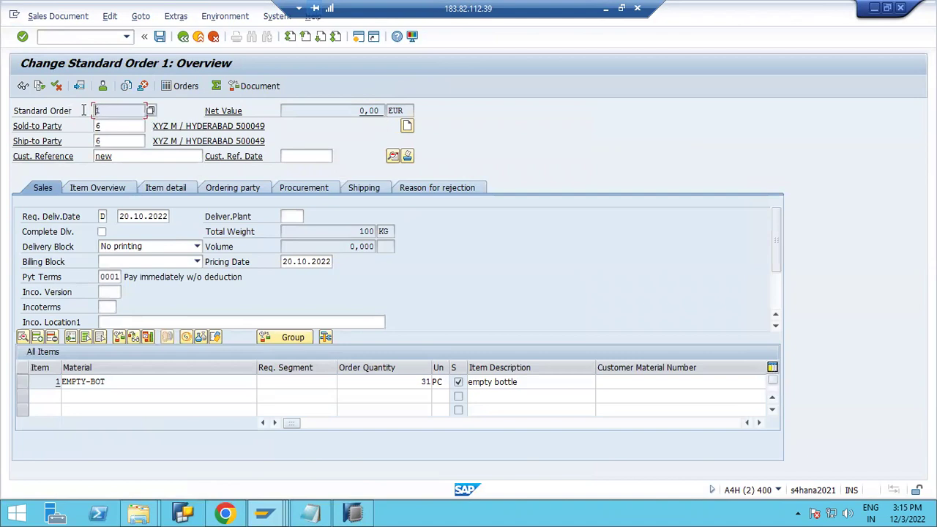
left_click(131, 249)
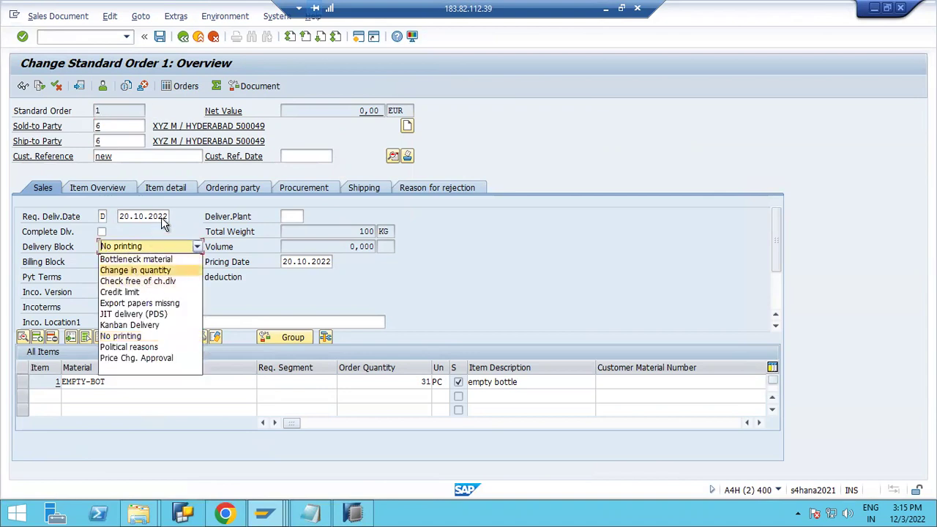
left_click(392, 163)
left_click(393, 158)
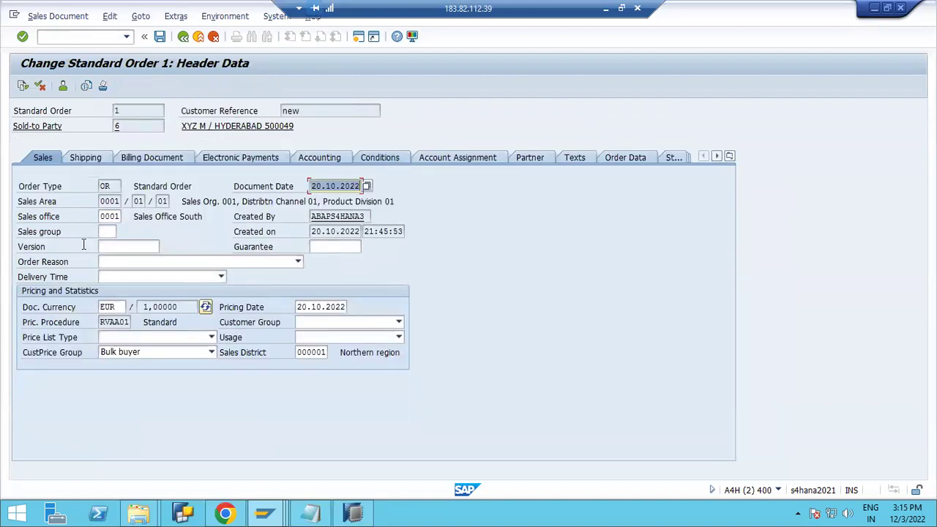
left_click(110, 233)
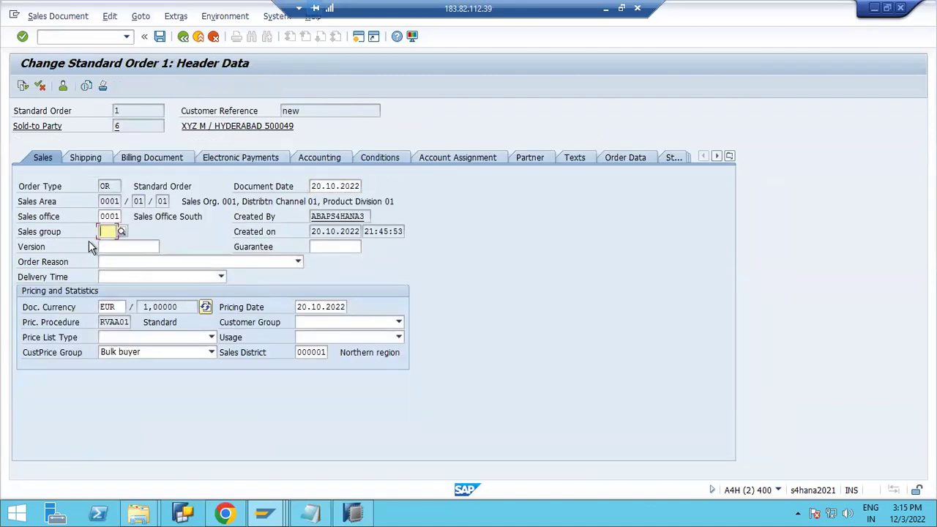
left_click(121, 232)
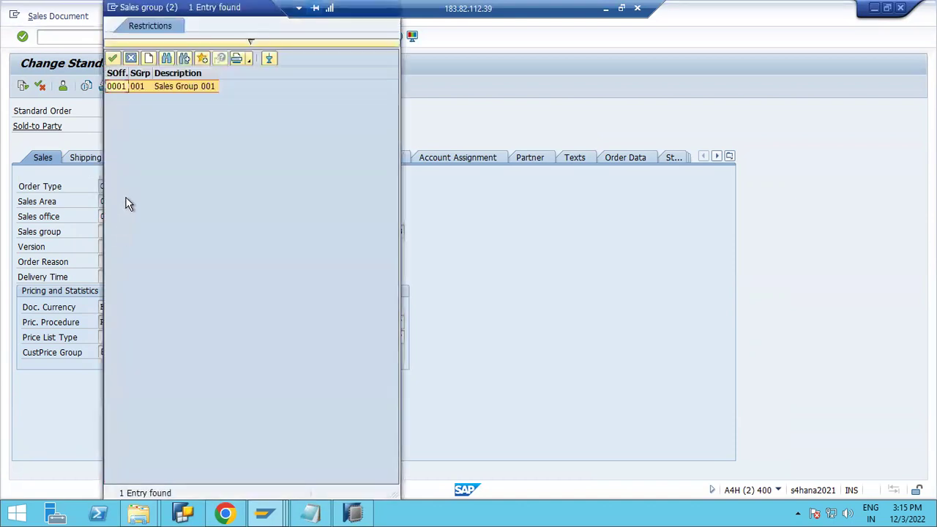
double_click(118, 85)
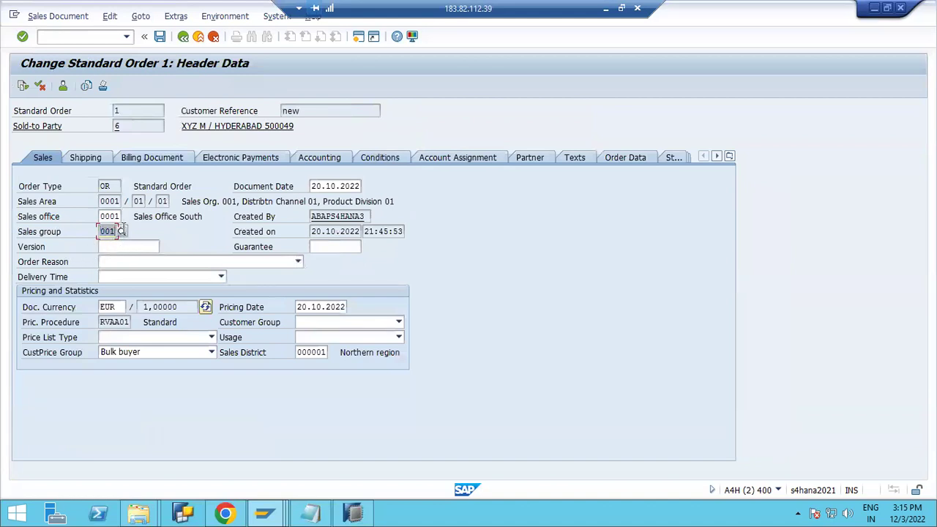
left_click(160, 38)
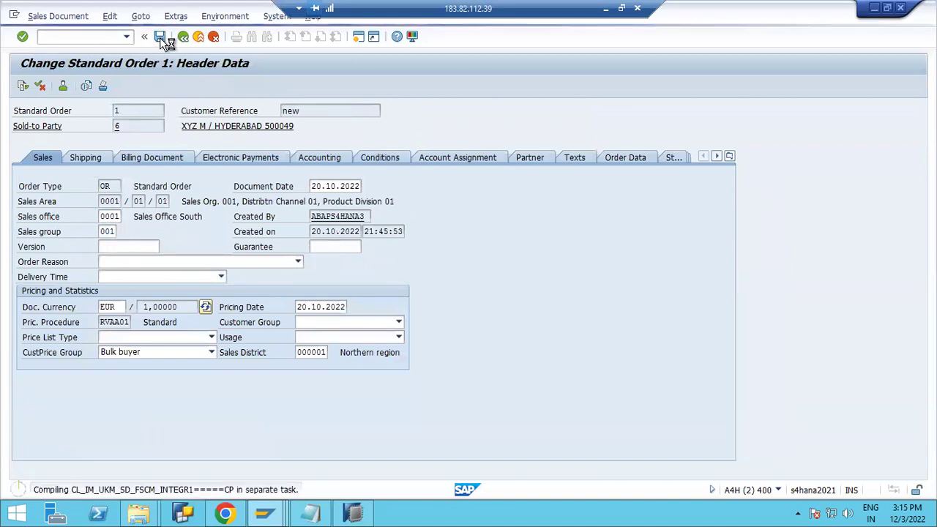
left_click(181, 268)
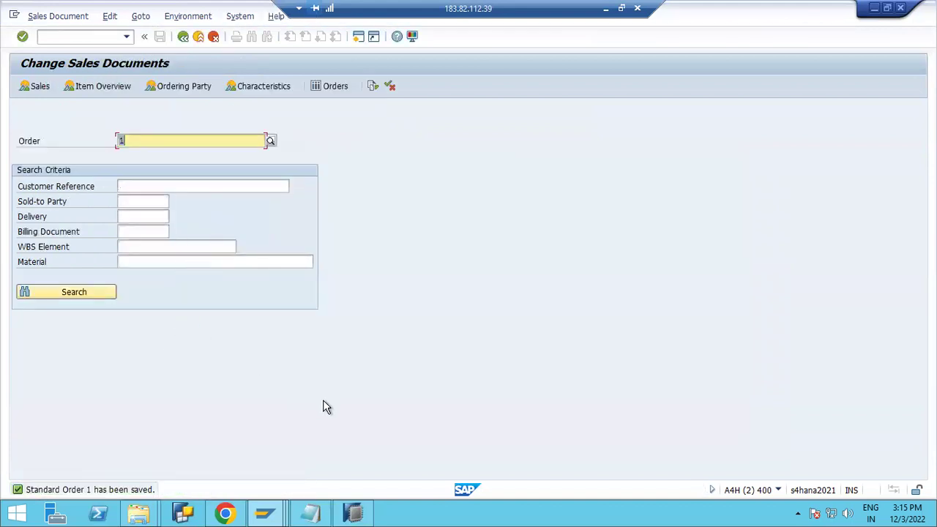
Switch back to the Extract Data session, set the replication mode to Extraction of Last Delta and execute the extraction.
mouse_move(308, 514)
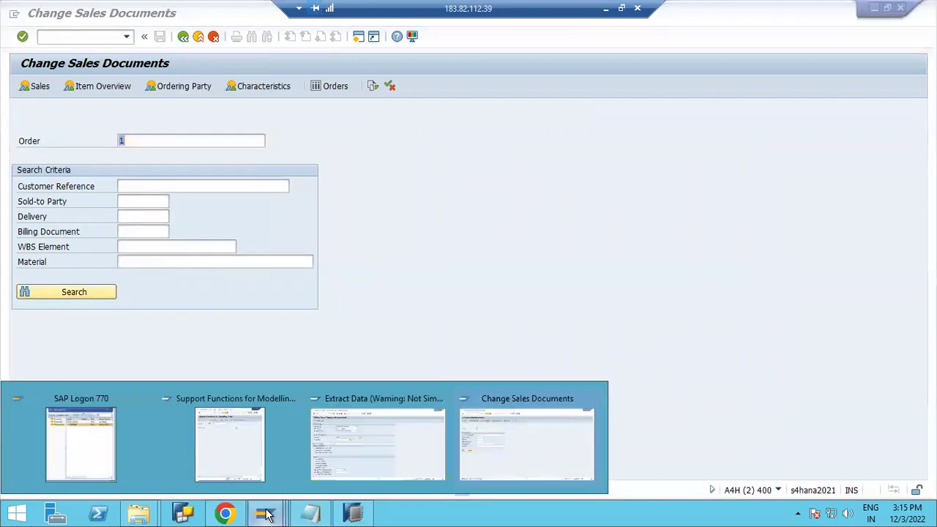
left_click(340, 458)
left_click(197, 156)
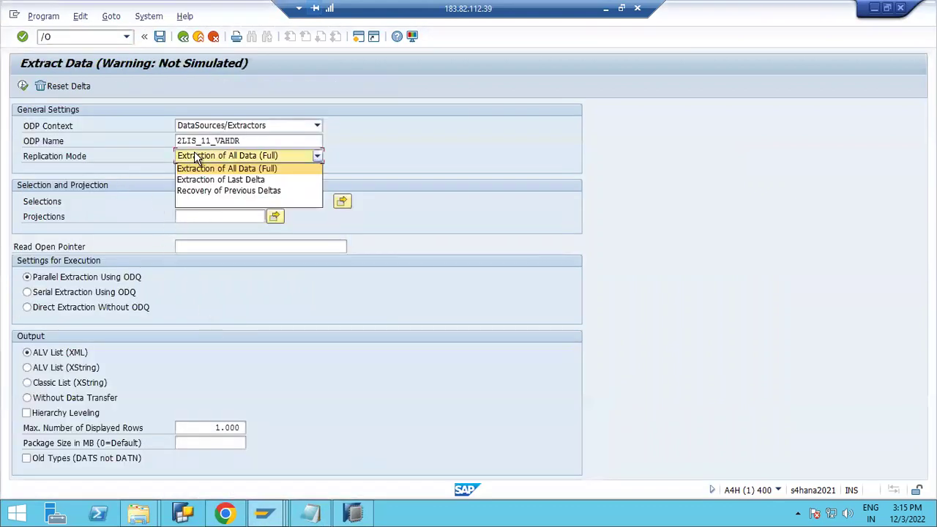
left_click(202, 180)
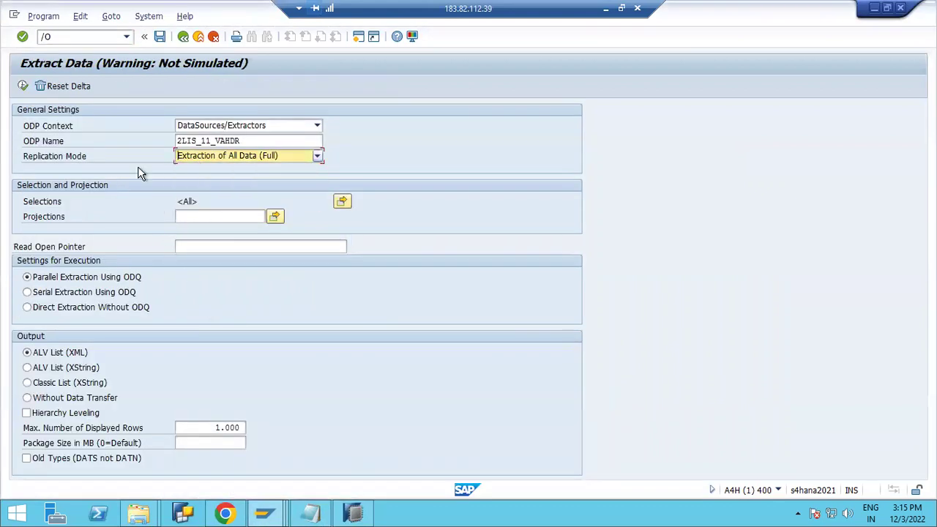
left_click(22, 85)
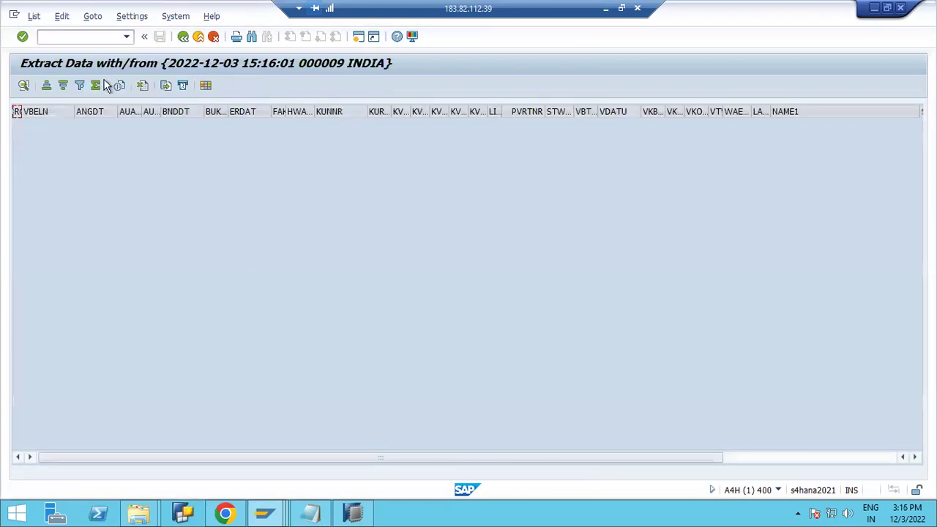
Return to the extraction settings, set the replication mode to Extraction of All Data (Full) and execute the extraction.
left_click(183, 36)
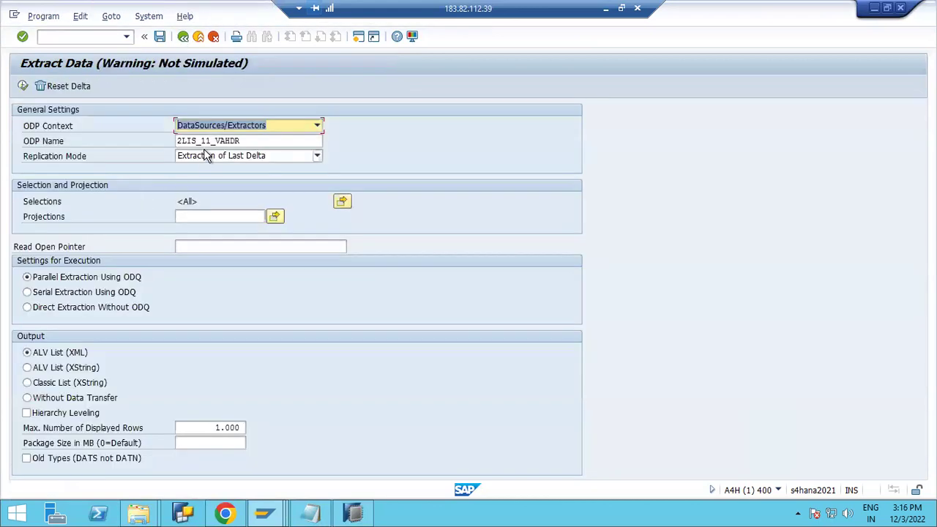
left_click(208, 156)
left_click(212, 168)
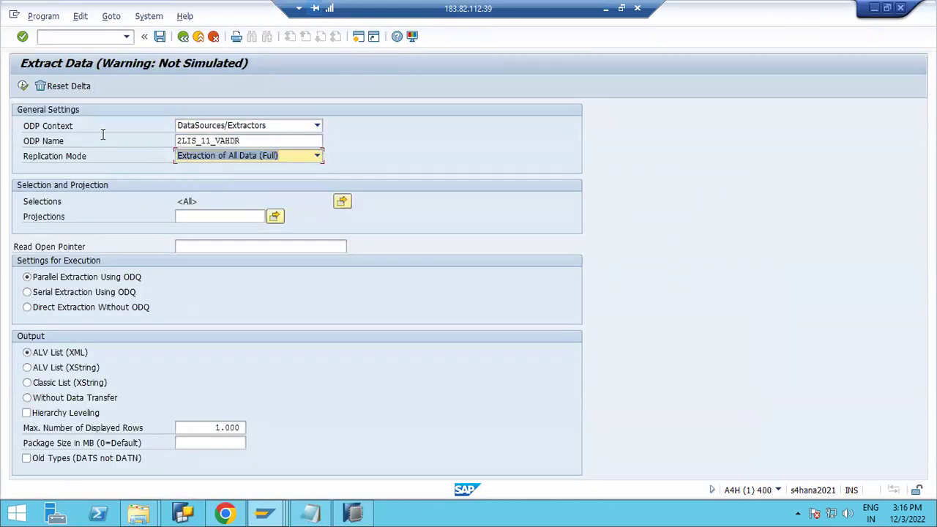
left_click(23, 87)
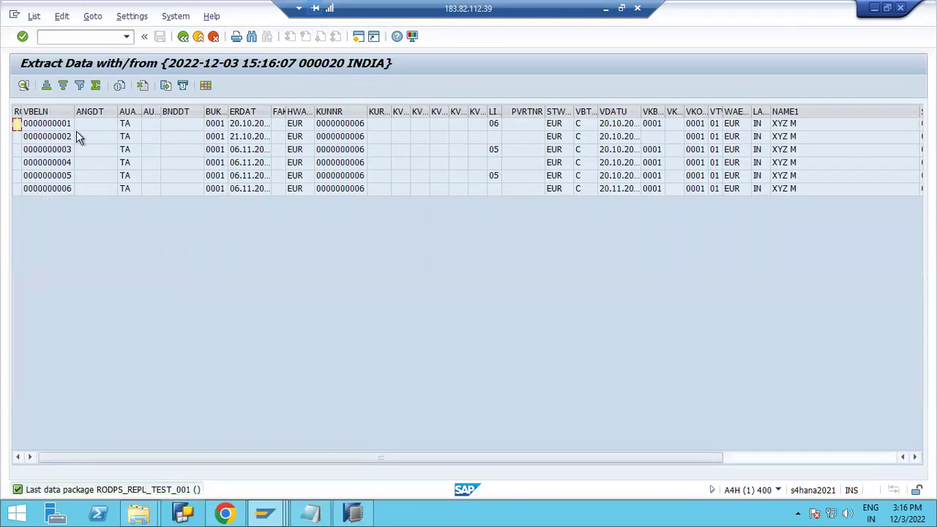
left_click(59, 127)
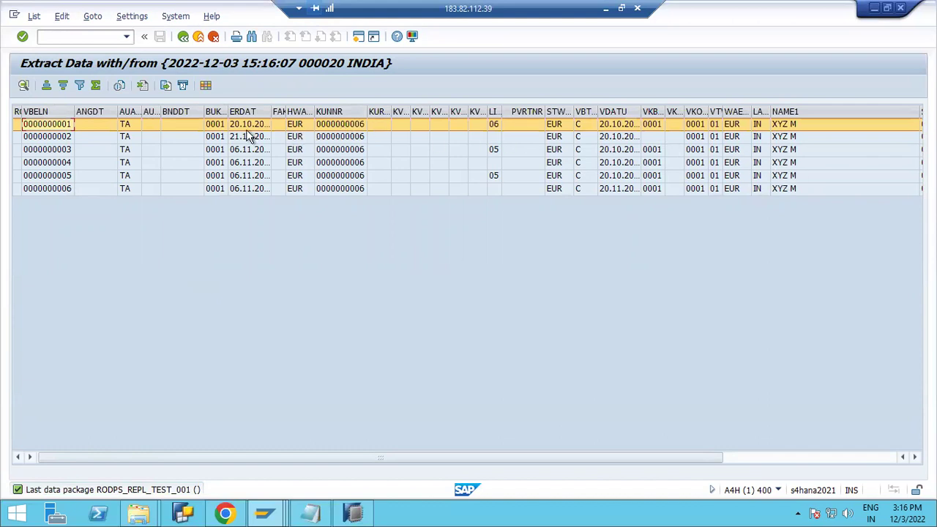
Change the result list's layout so that FAKSK is the first column, and widen the narrow leading columns.
left_click(131, 16)
mouse_move(141, 36)
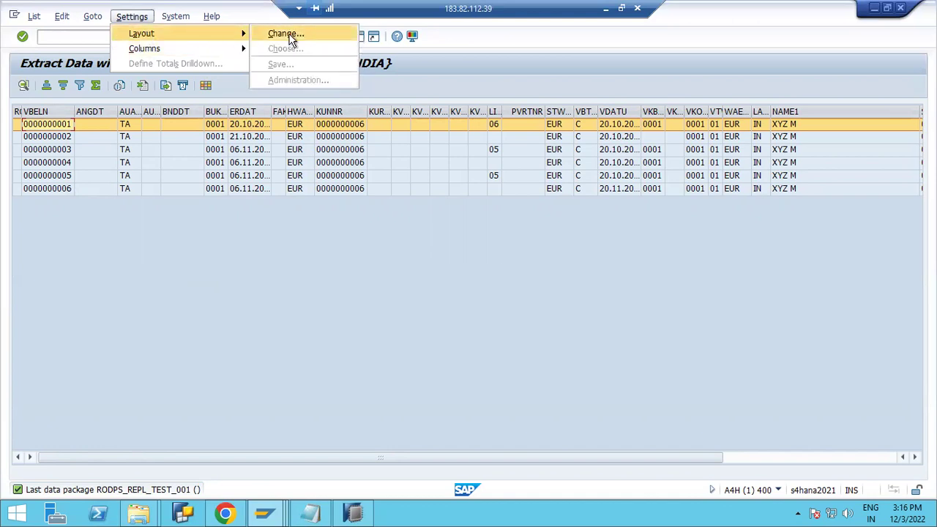
left_click(293, 34)
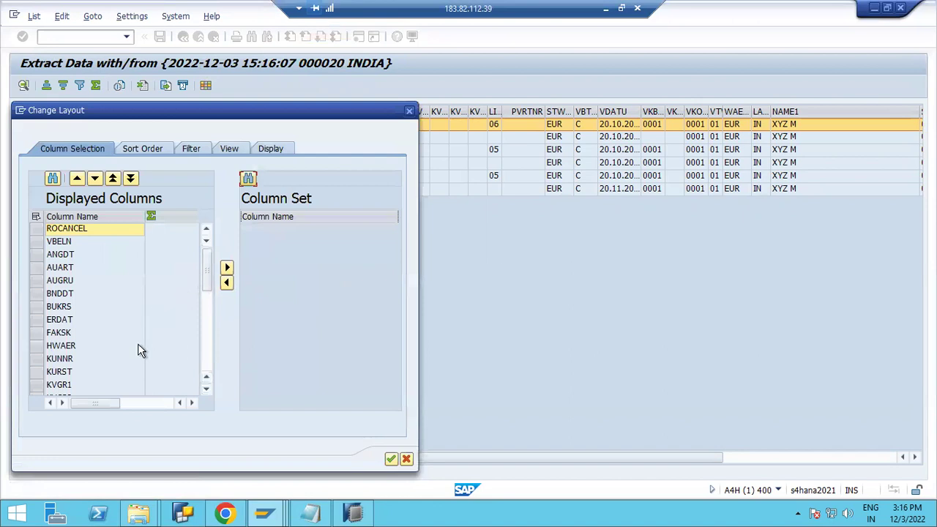
left_click(64, 333)
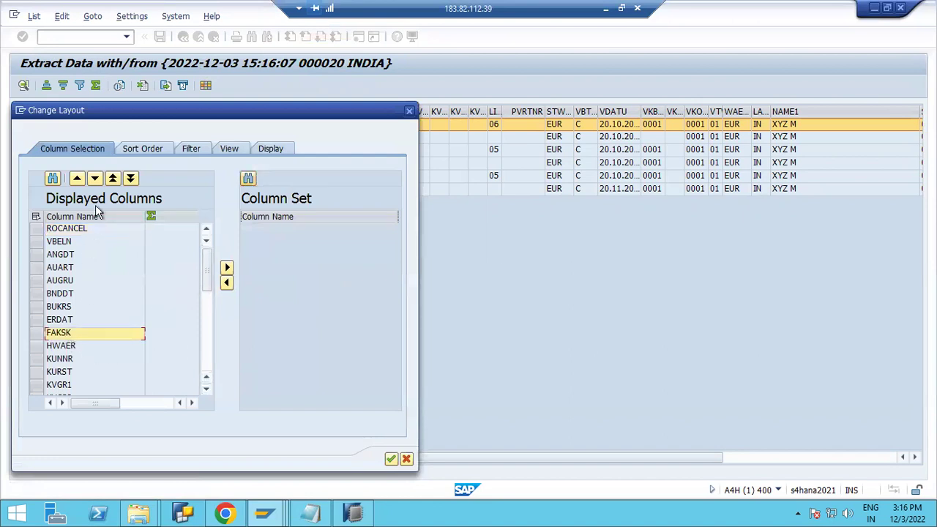
left_click(112, 179)
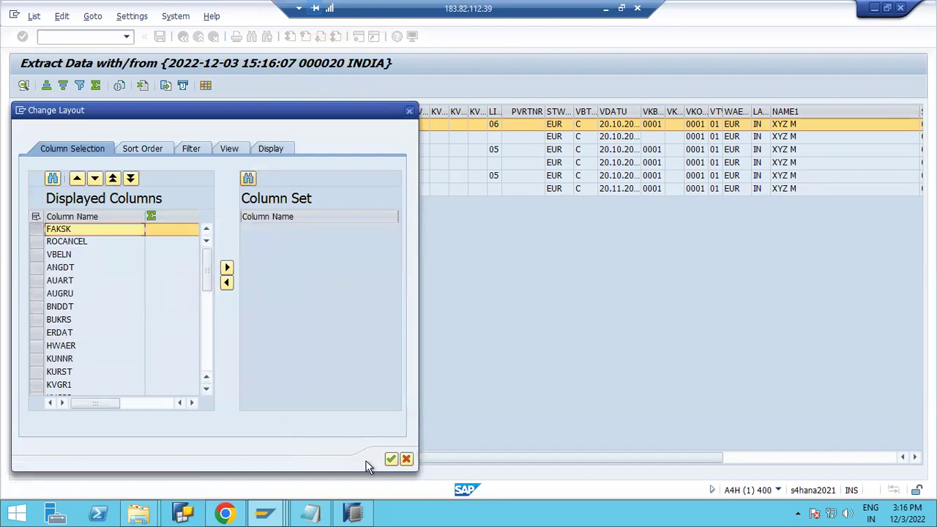
left_click(391, 459)
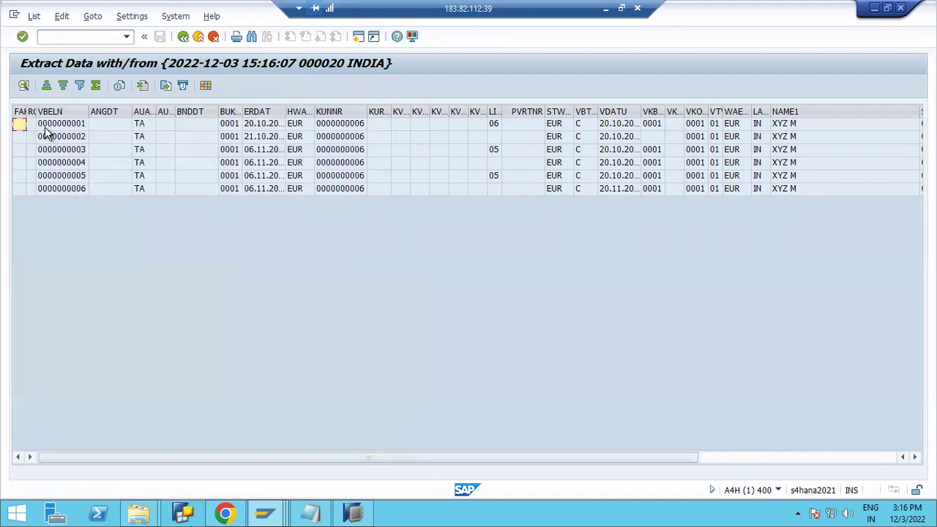
left_click_drag(35, 112, 85, 120)
Examine the remaining columns of the extracted sales orders, widening AUART, BUKRS and VKBUR to read their headings.
left_click(795, 458)
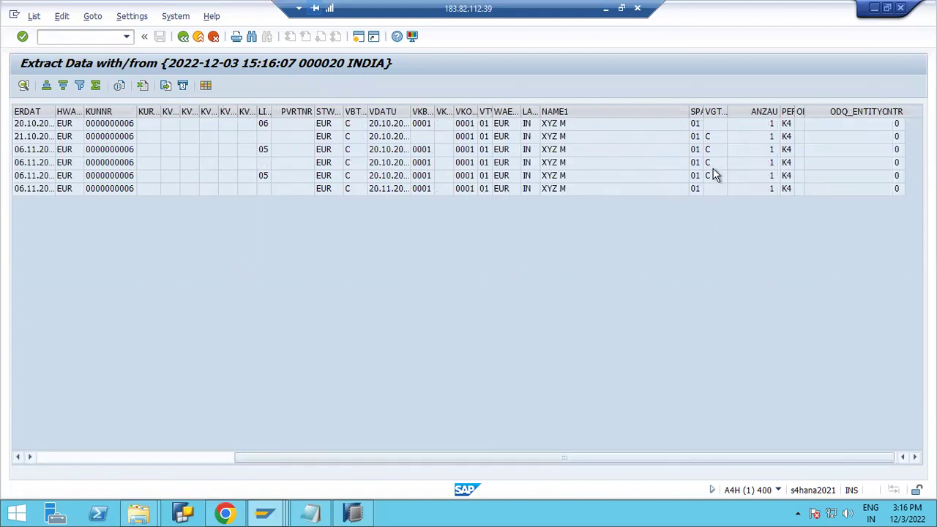
left_click(561, 113)
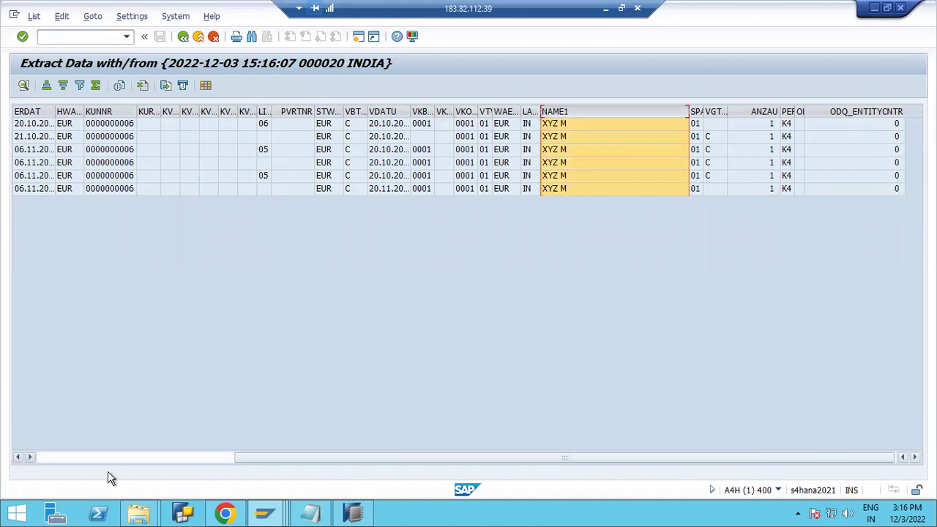
left_click(193, 457)
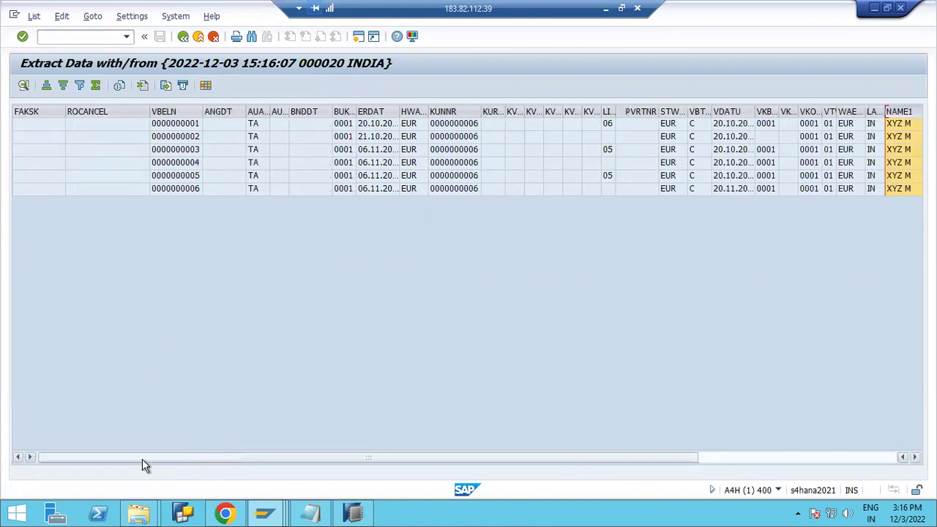
left_click_drag(268, 111, 294, 112)
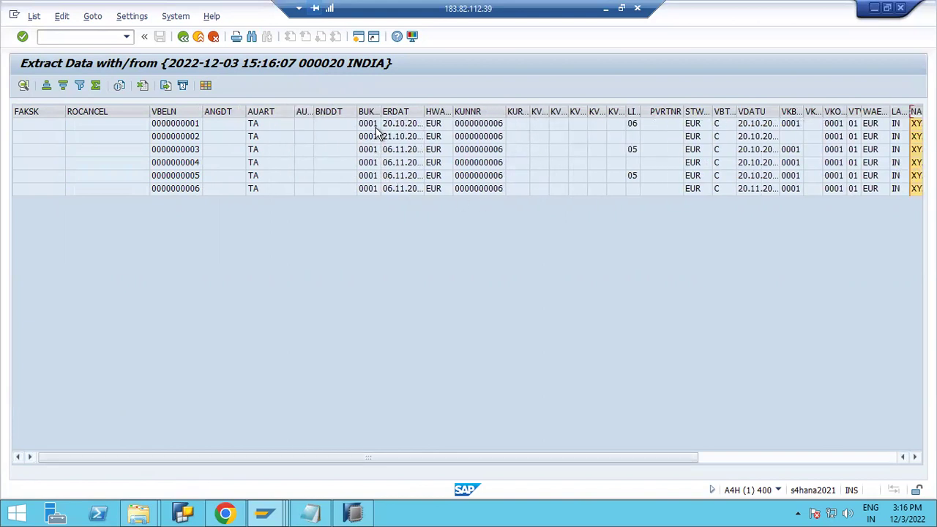
left_click_drag(377, 113, 410, 111)
left_click(389, 111)
left_click(860, 457)
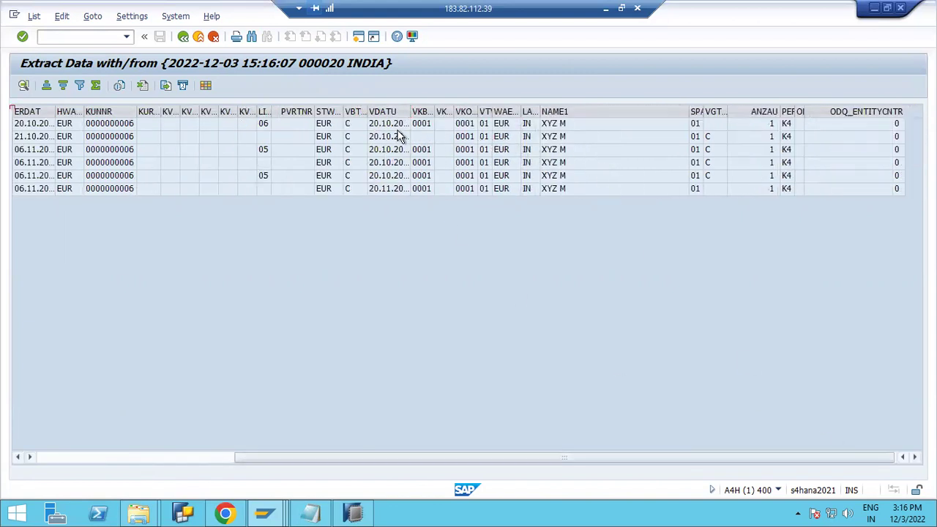
left_click_drag(460, 111, 485, 111)
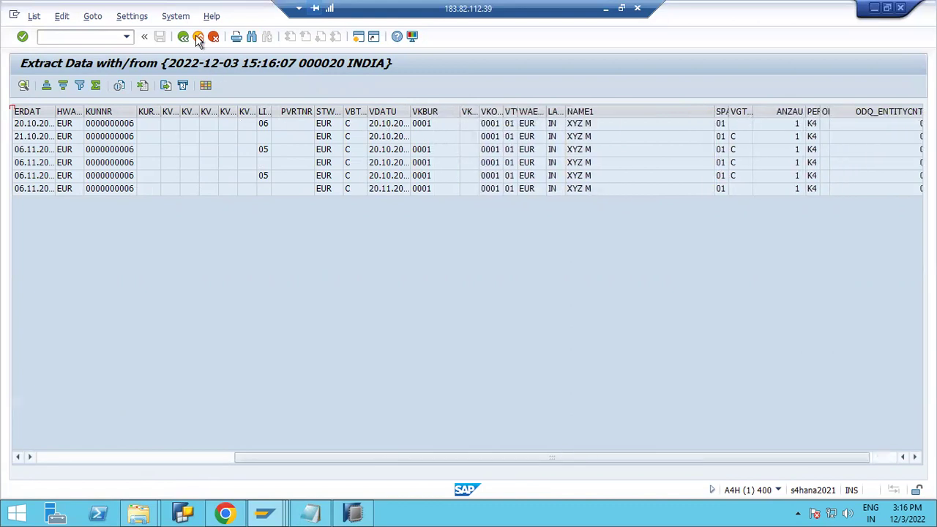
Change the result list's layout so that LIFSK is the first column, and widen that column.
left_click(175, 15)
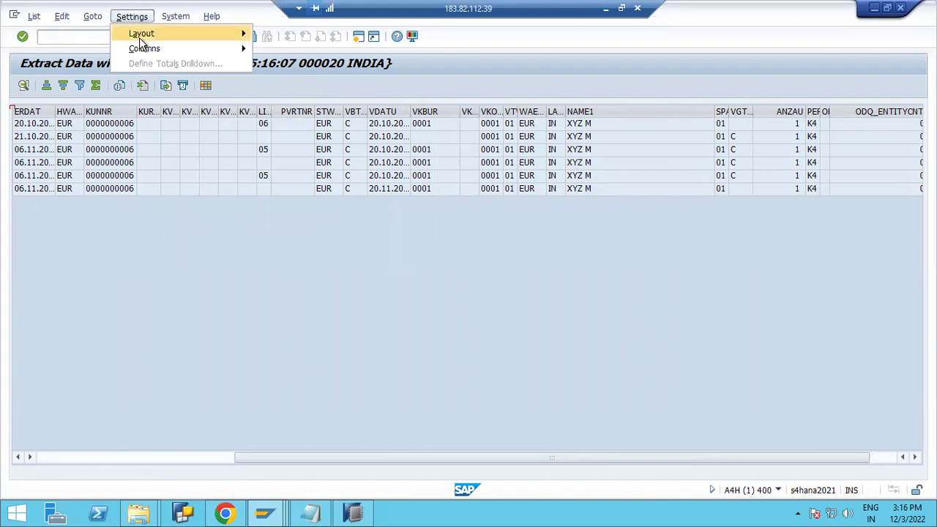
mouse_move(142, 34)
left_click(291, 34)
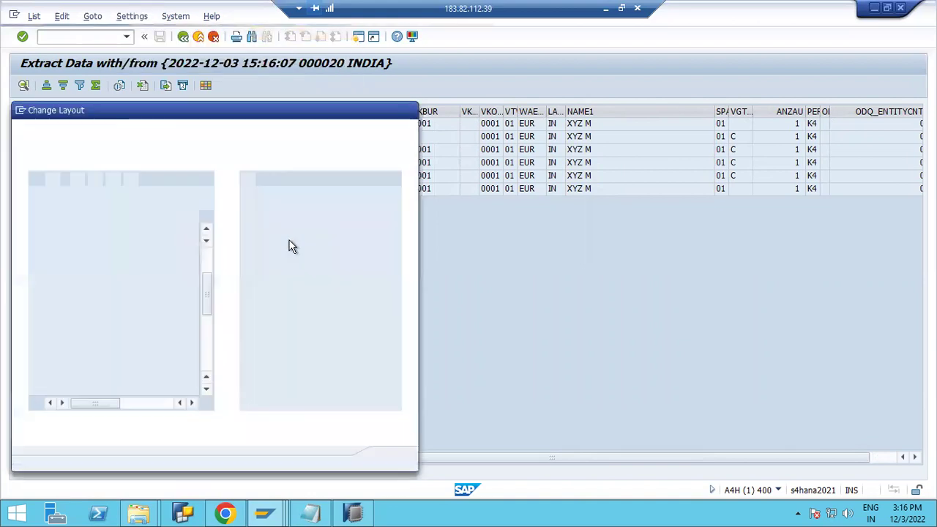
left_click(69, 360)
left_click(114, 179)
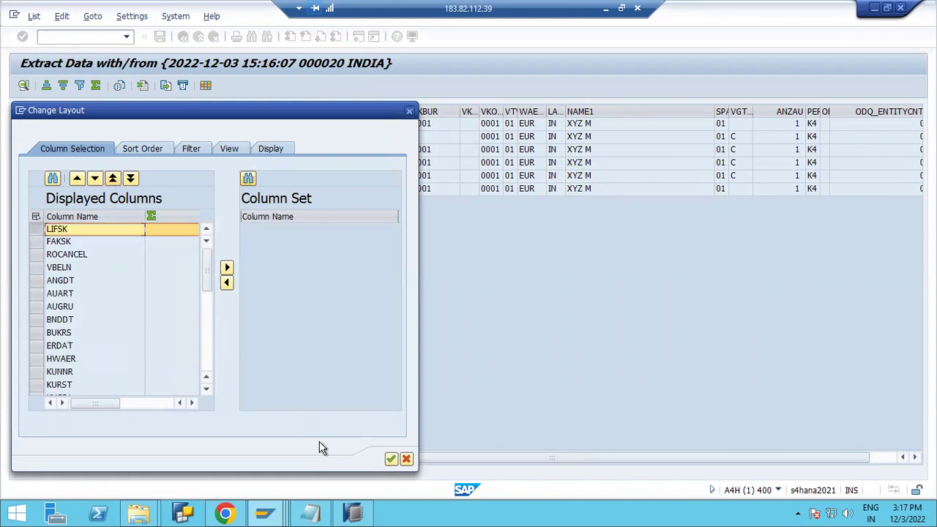
left_click(391, 460)
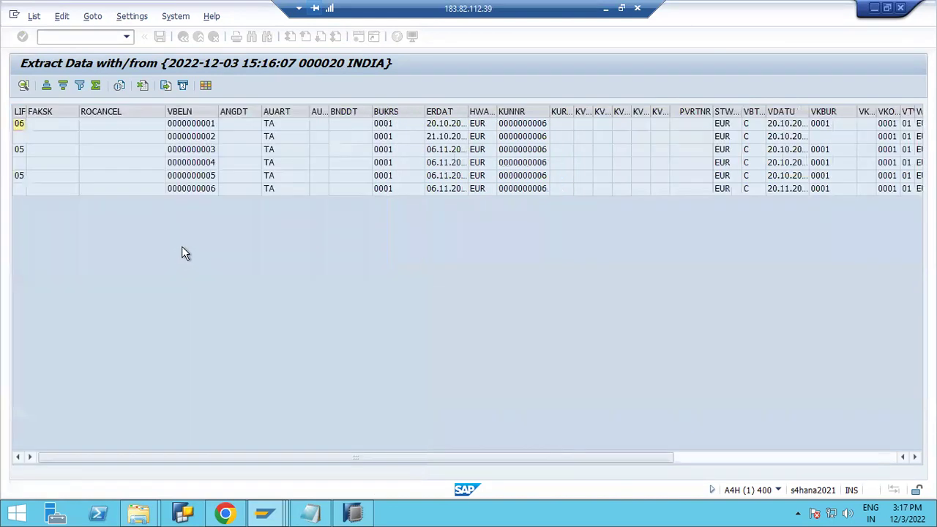
left_click_drag(26, 117, 81, 117)
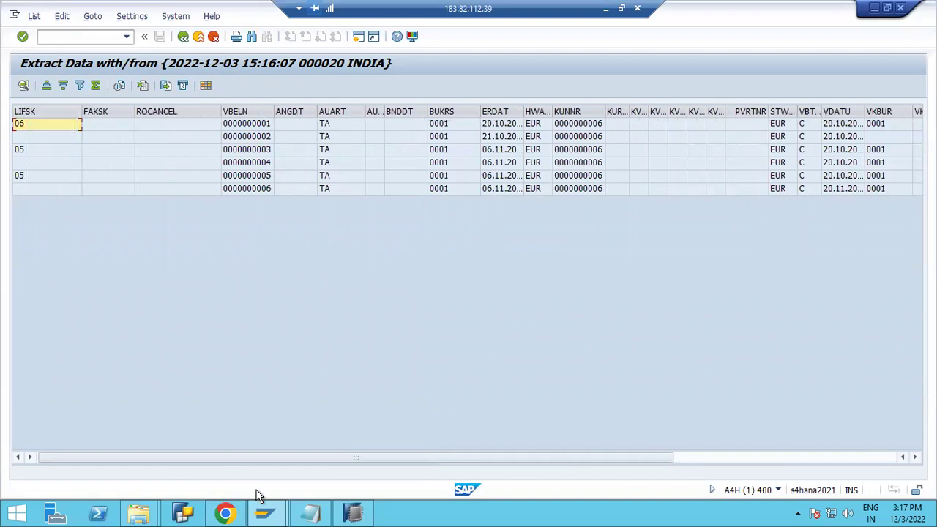
Switch to the Change Sales Documents session, open order 1, set its delivery block to Credit limit and save.
mouse_move(265, 514)
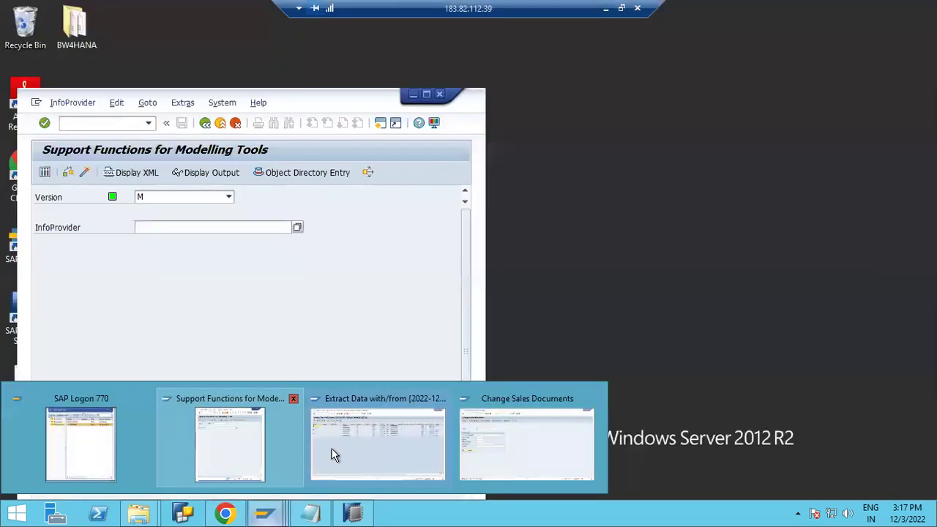
left_click(492, 450)
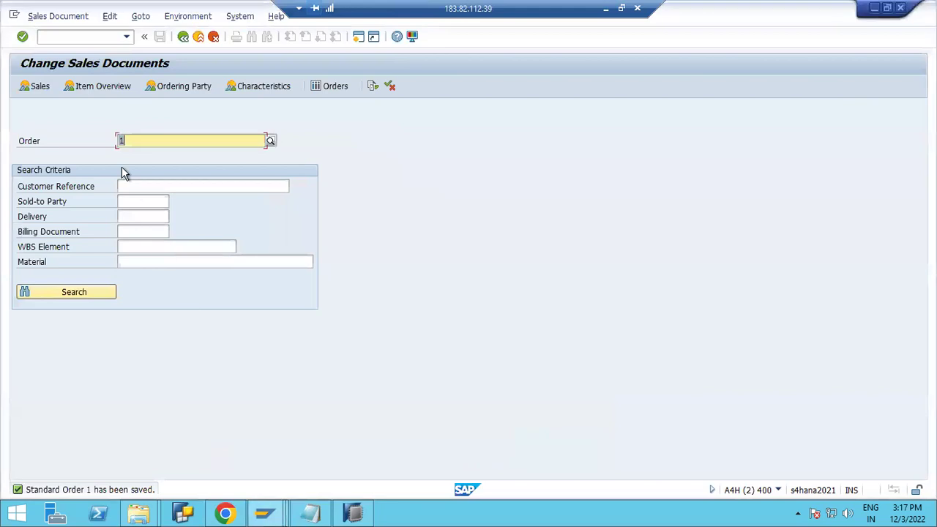
left_click(42, 89)
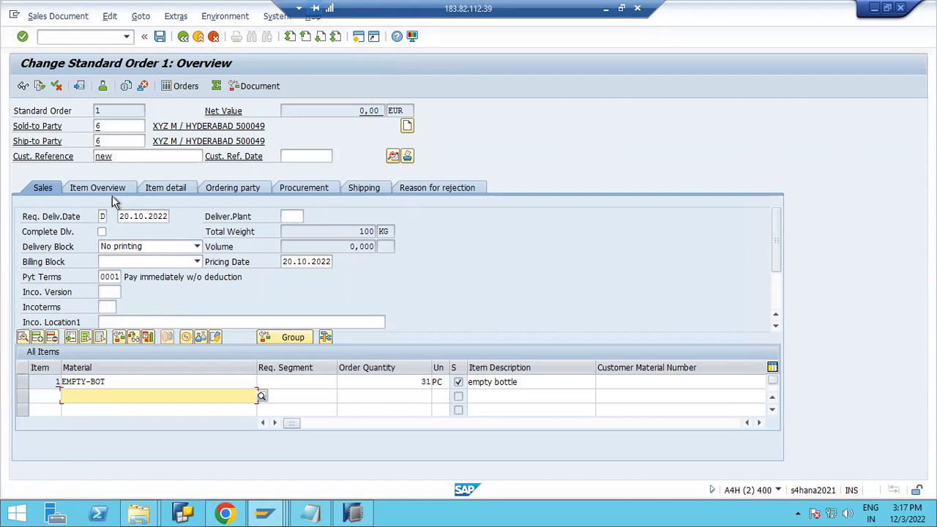
left_click(121, 247)
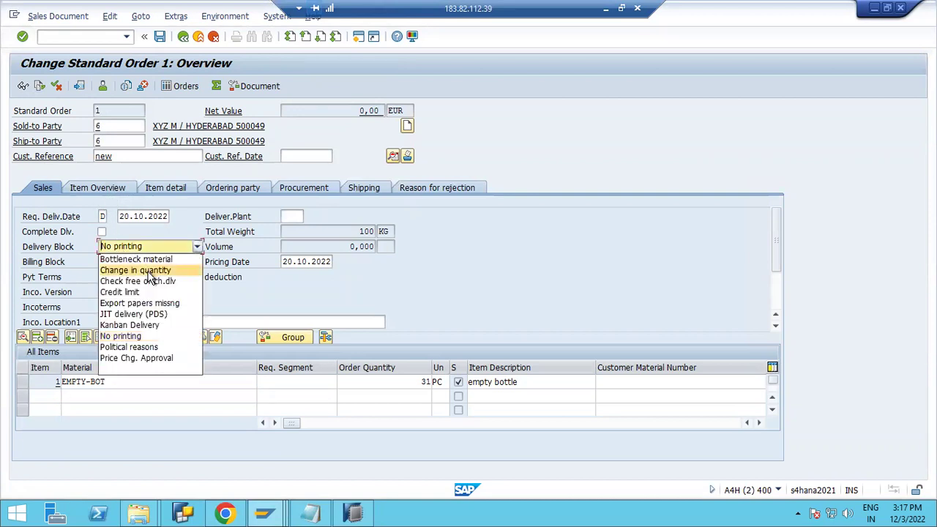
left_click(120, 293)
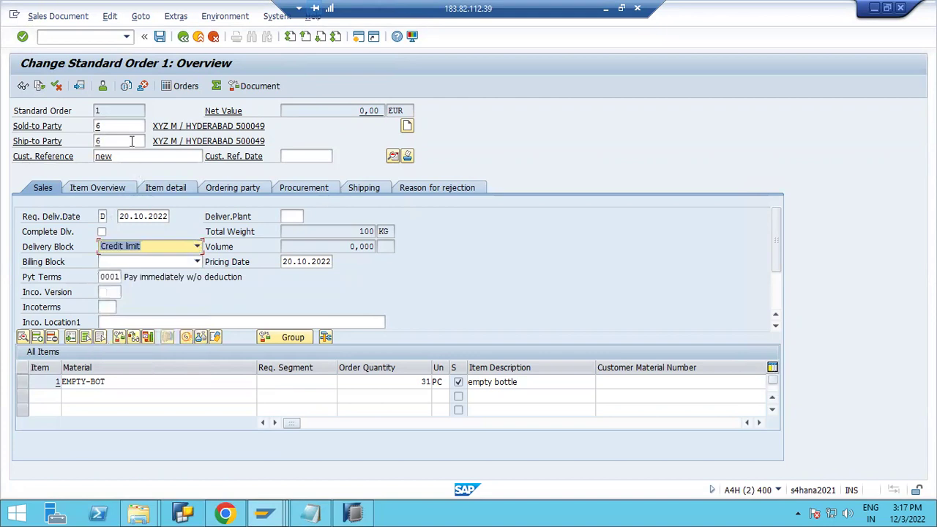
left_click(159, 37)
left_click(175, 265)
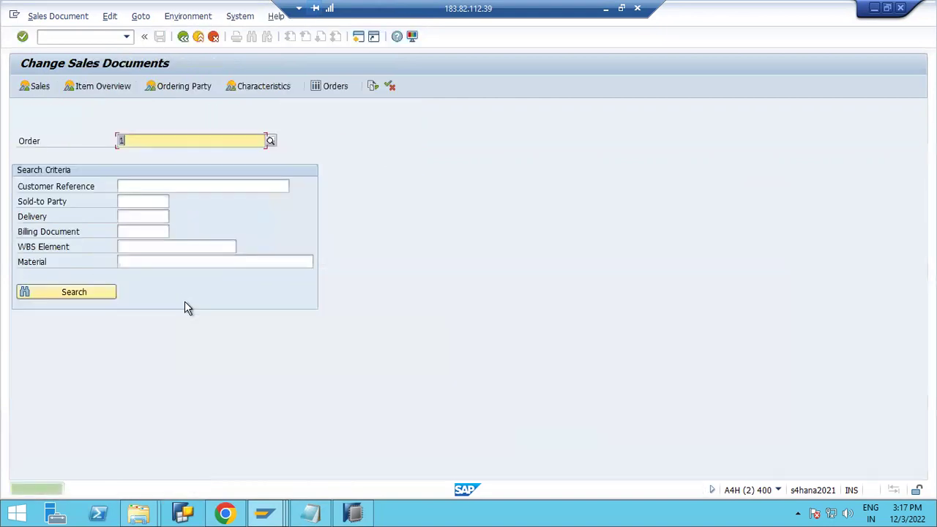
Switch back to the extraction results, return to the settings and execute the full extraction again.
key("alt+Tab")
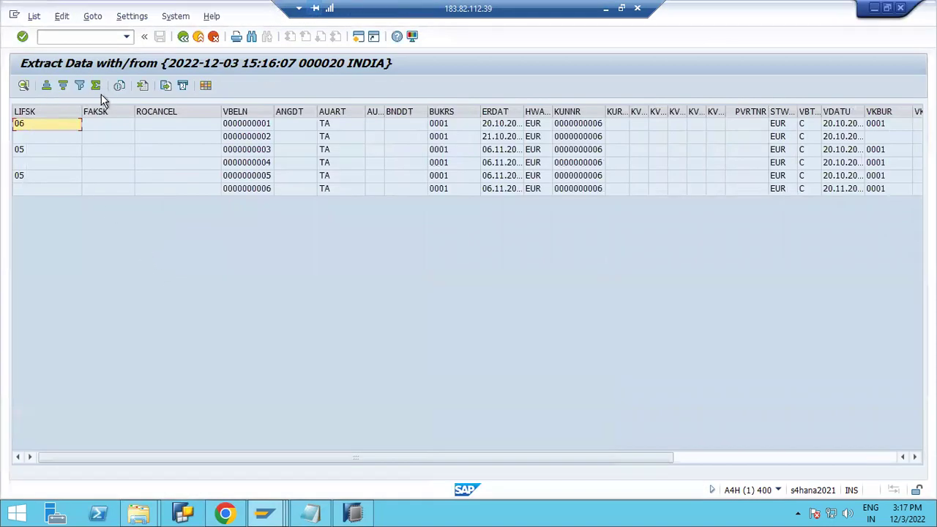
left_click(183, 37)
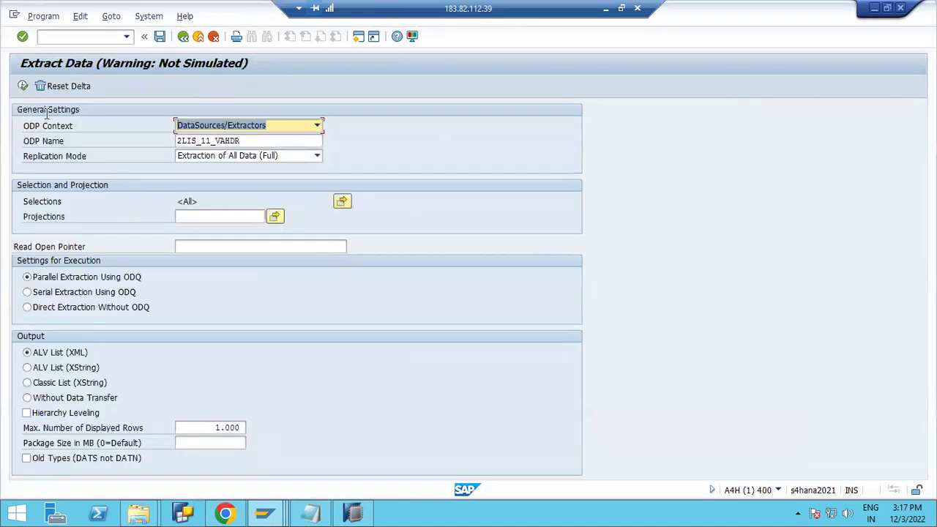
left_click(23, 86)
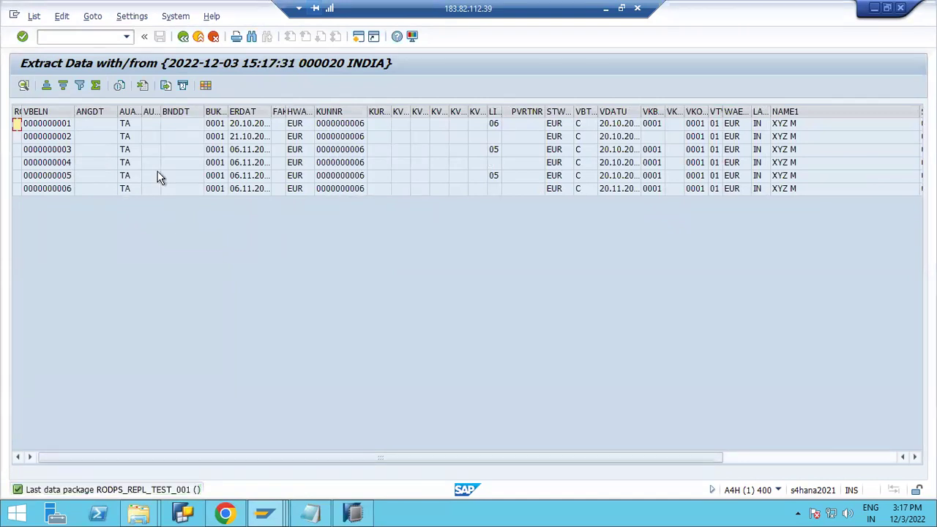
Widen the FAKSK and SPARA columns in the new extraction list and examine the order values.
double_click(287, 111)
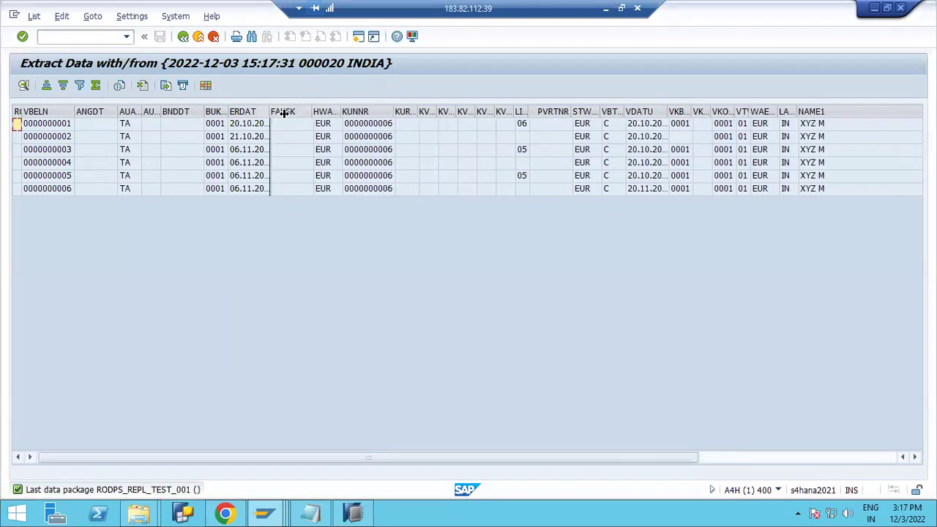
double_click(272, 111)
left_click(759, 455)
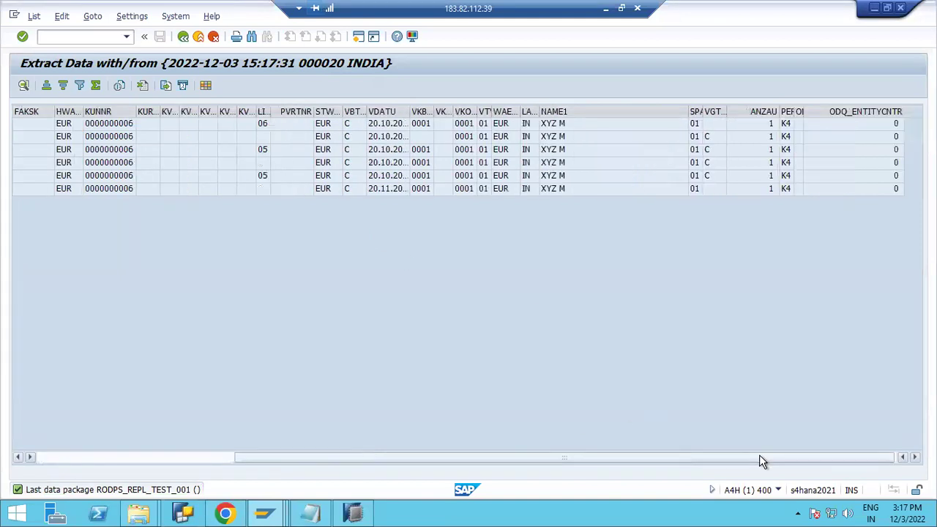
double_click(701, 111)
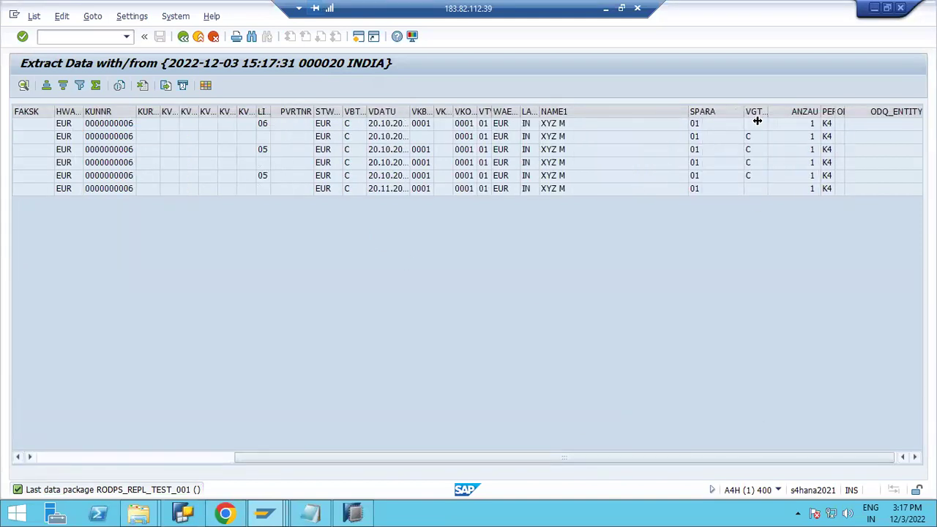
left_click(715, 111)
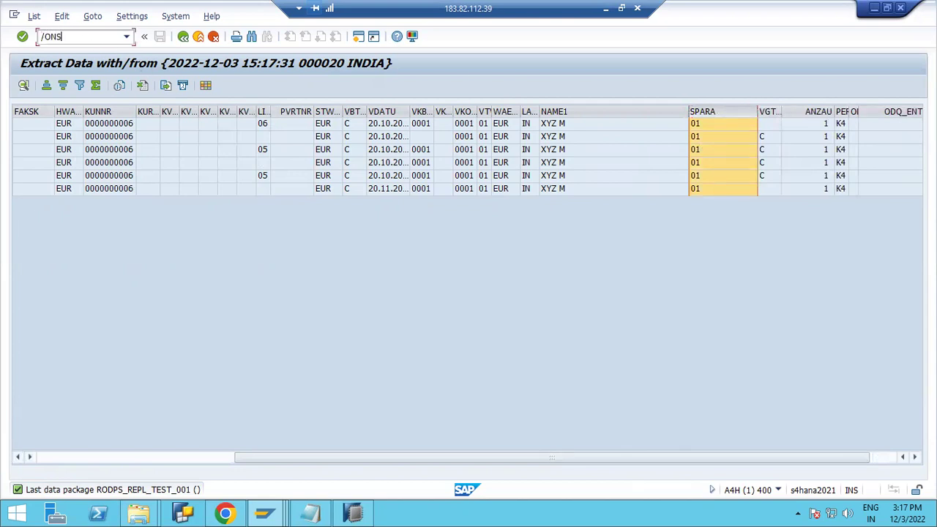
Open the ABAP Dictionary (transaction SE11) in a new session.
key("Return")
type("SE11")
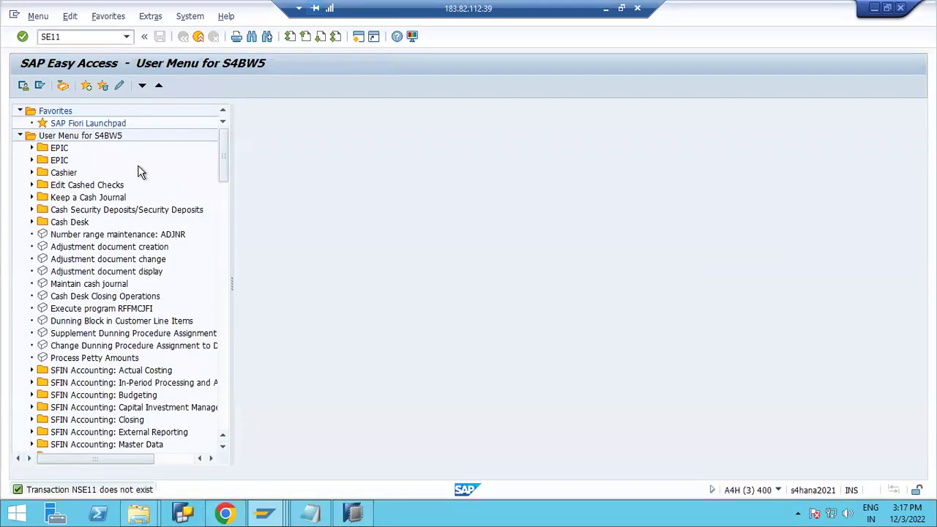
key("Return")
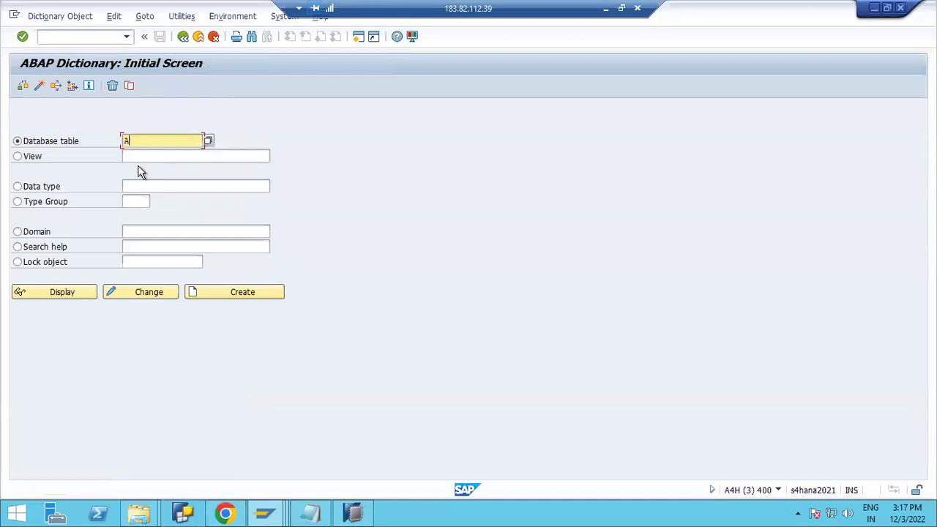
Display table VBAP and list its contents for sales document 1.
key("BackSpace")
key("BackSpace")
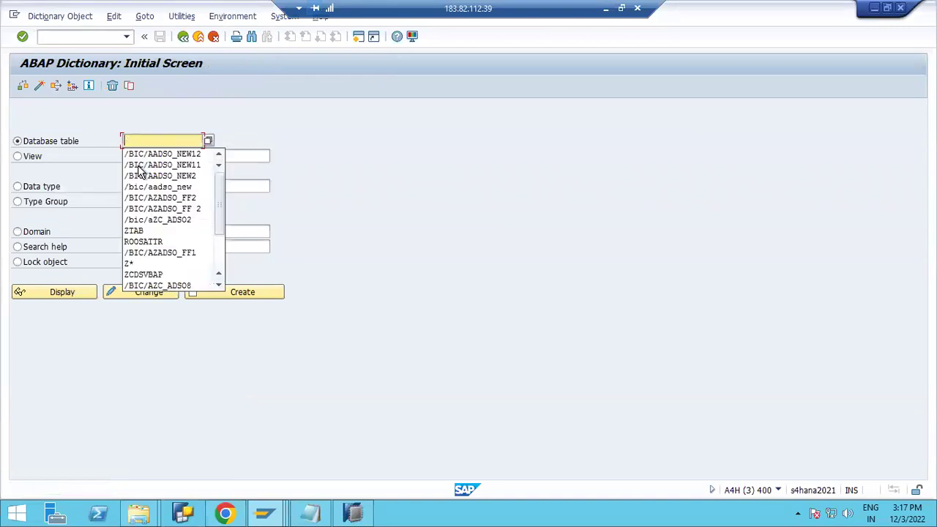
type("VBAP")
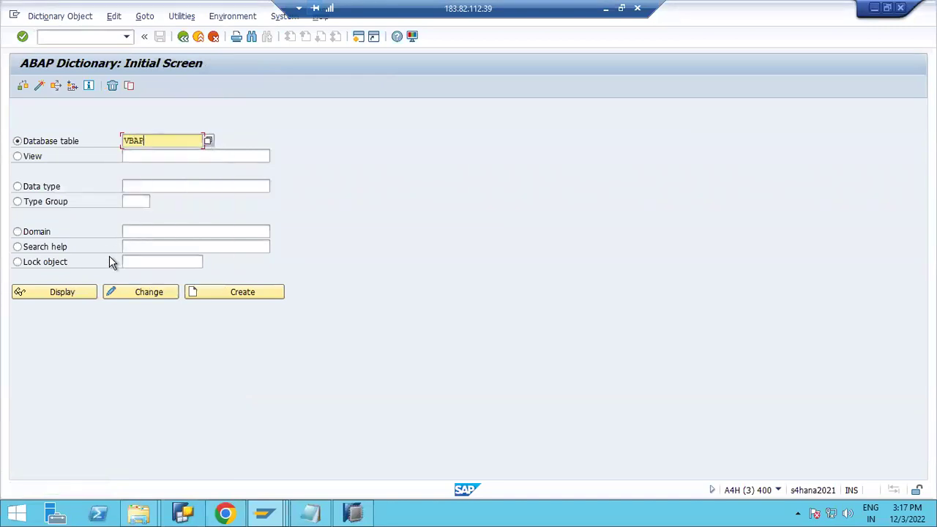
left_click(73, 295)
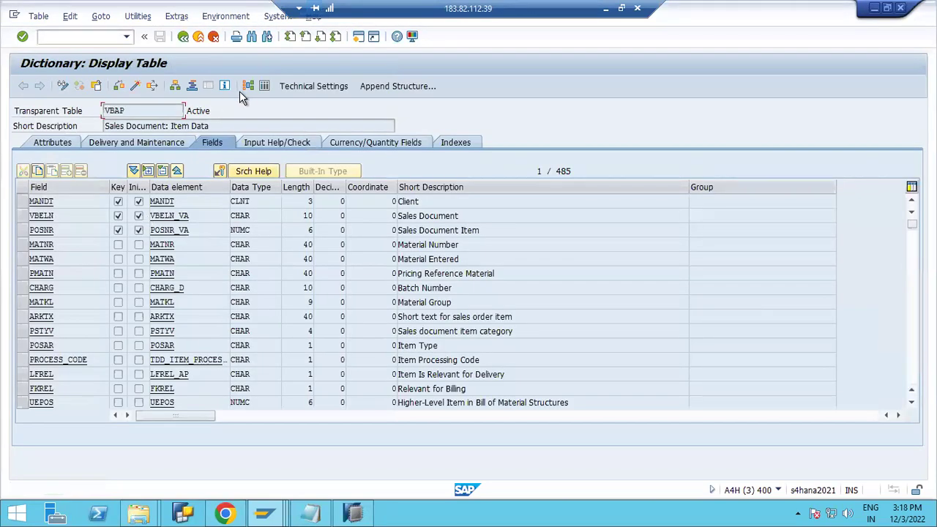
left_click(266, 87)
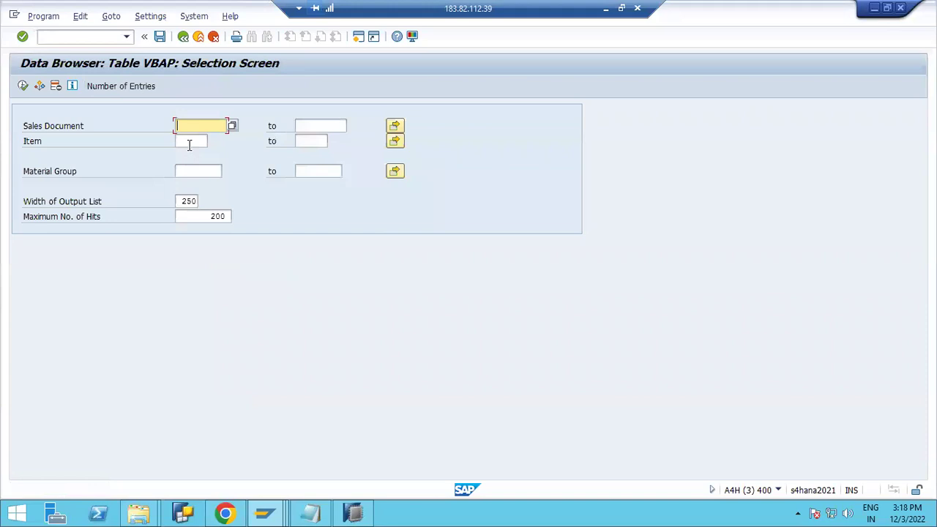
type("1")
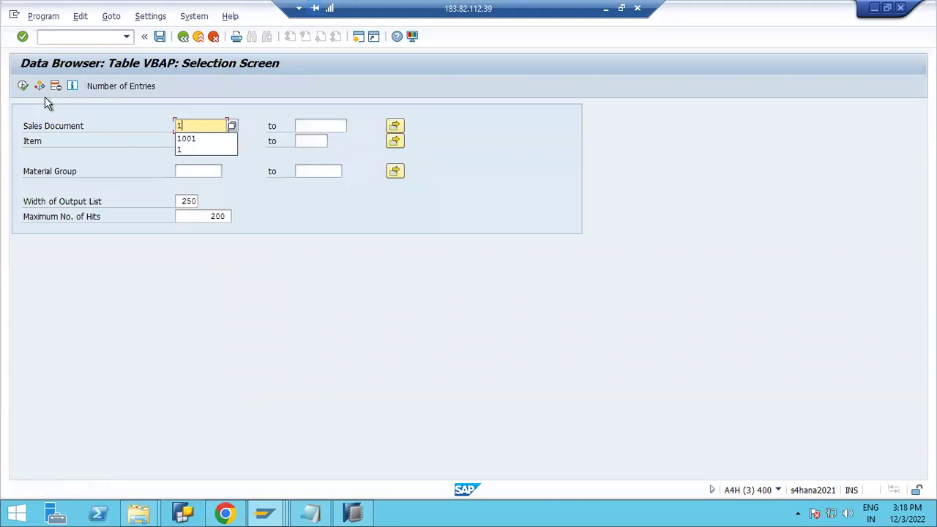
left_click(24, 86)
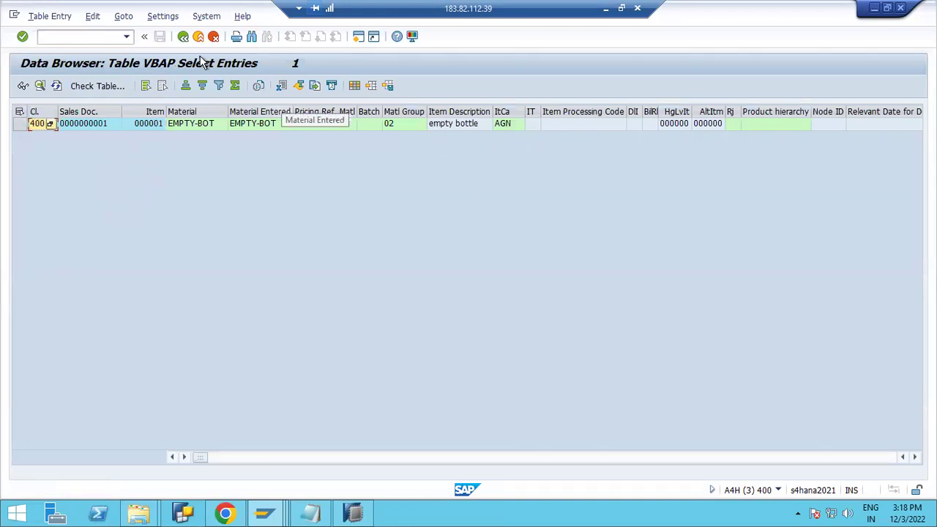
Change the list layout by finding the Sales group column and moving it to the first position, then widen it.
left_click(162, 15)
mouse_move(179, 40)
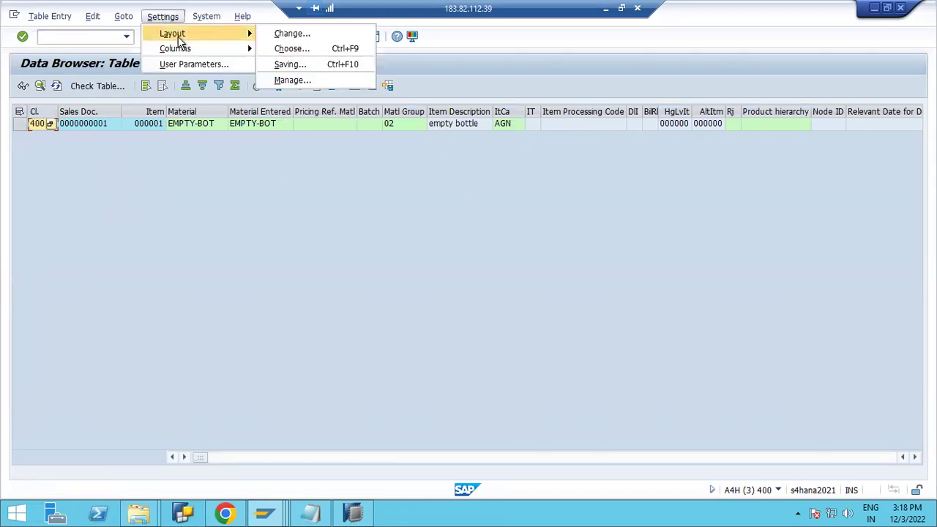
left_click(284, 33)
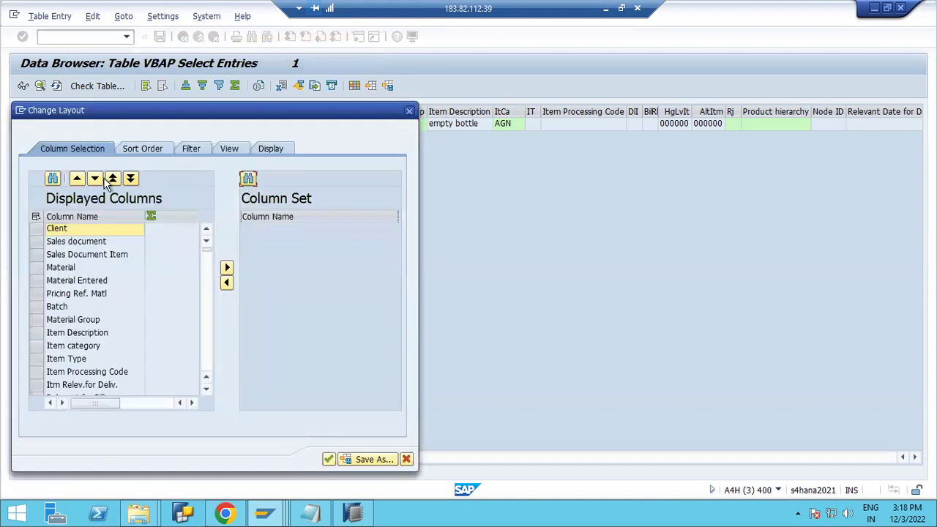
type("SALES")
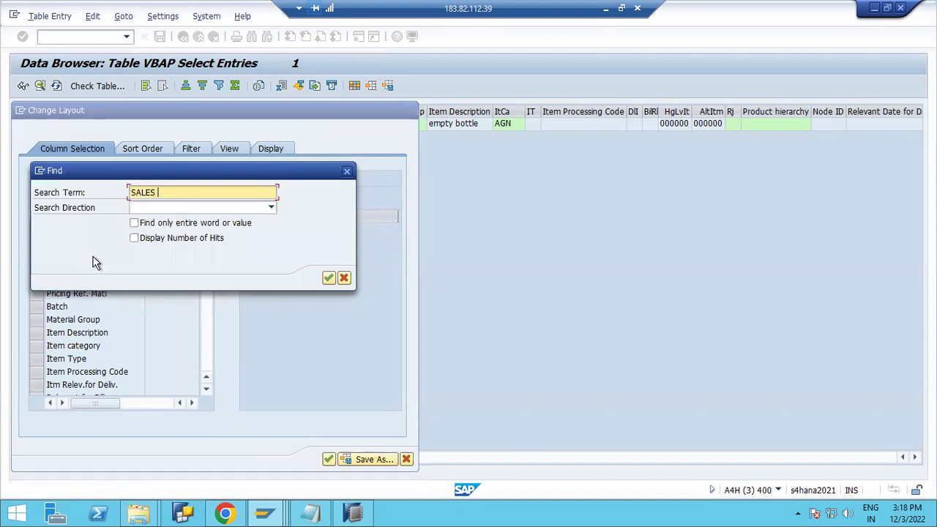
type(" GROUP")
key("Return")
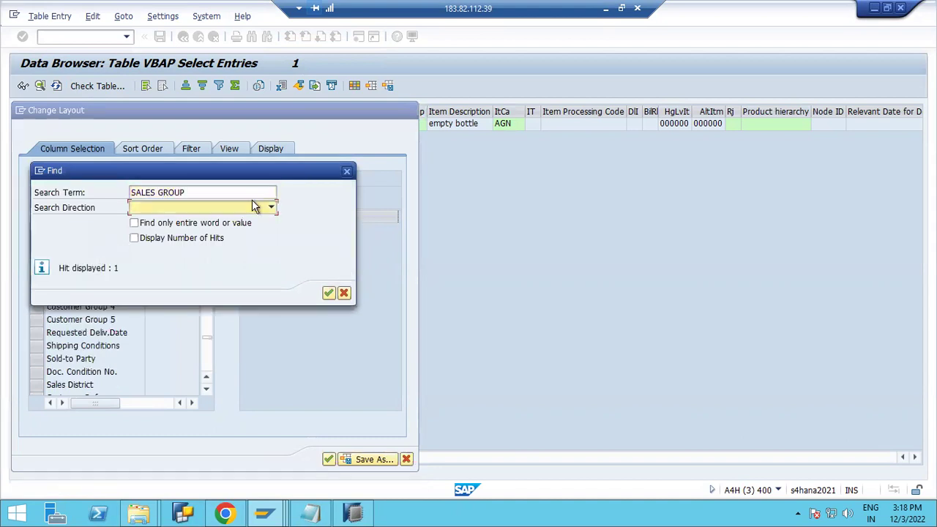
key("Escape")
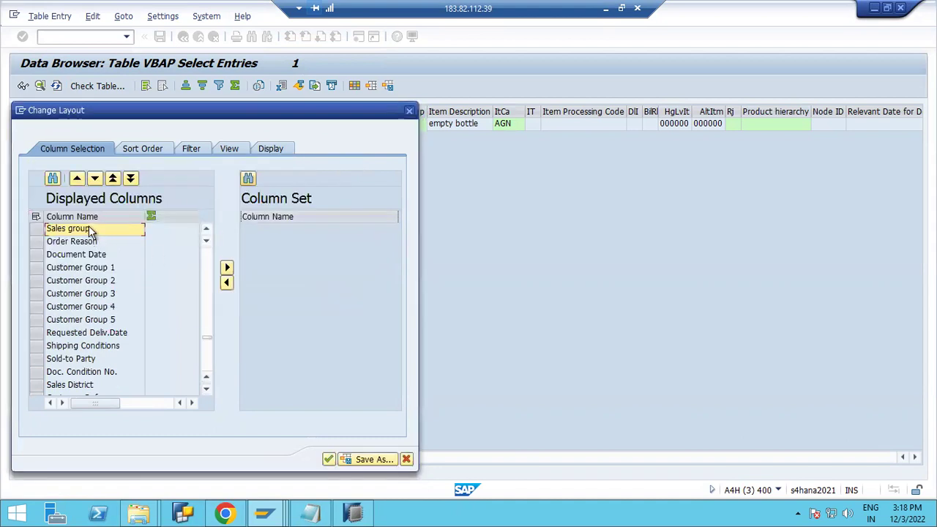
left_click(112, 178)
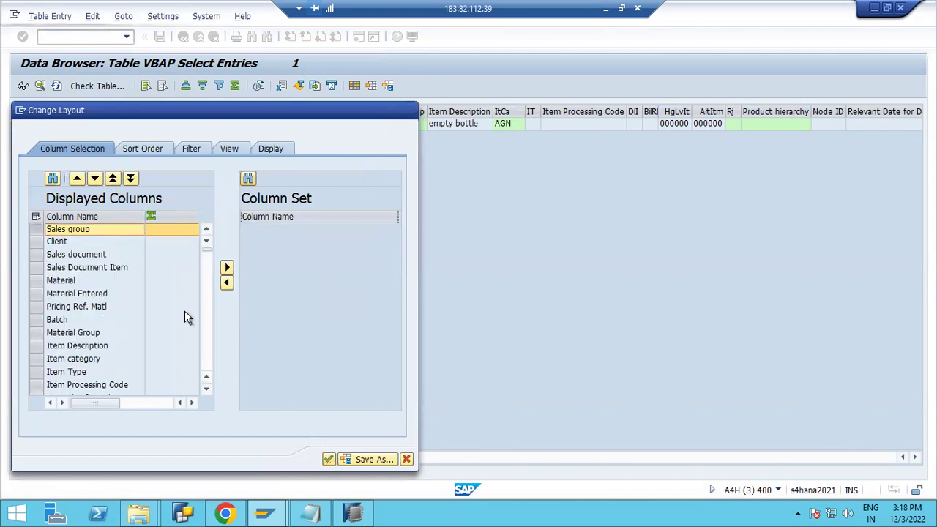
left_click(184, 310)
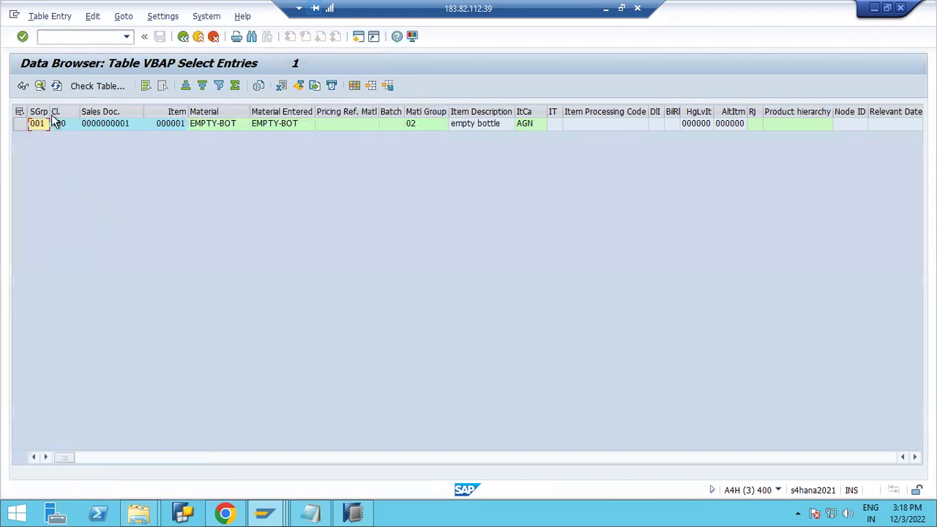
double_click(52, 111)
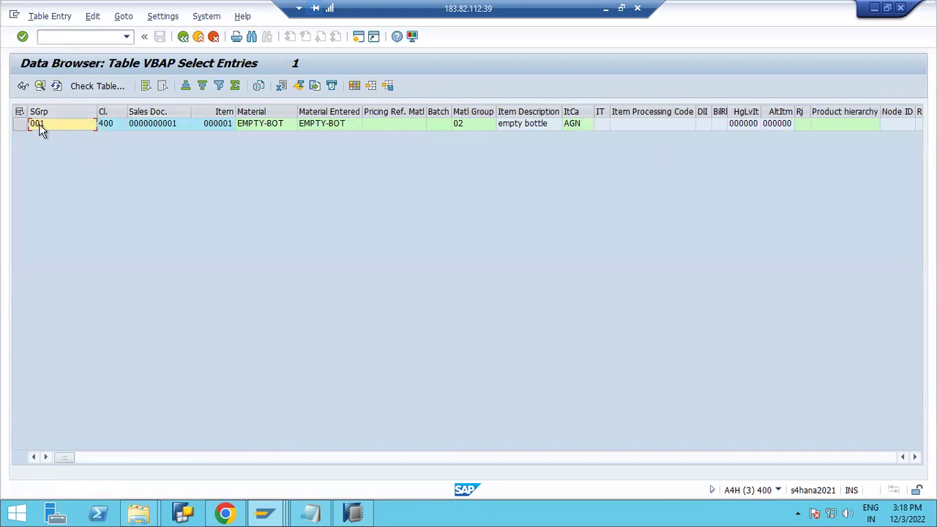
Set the Data Browser keyword option to Field Name and widen the VKGRP_ANA column.
left_click(163, 16)
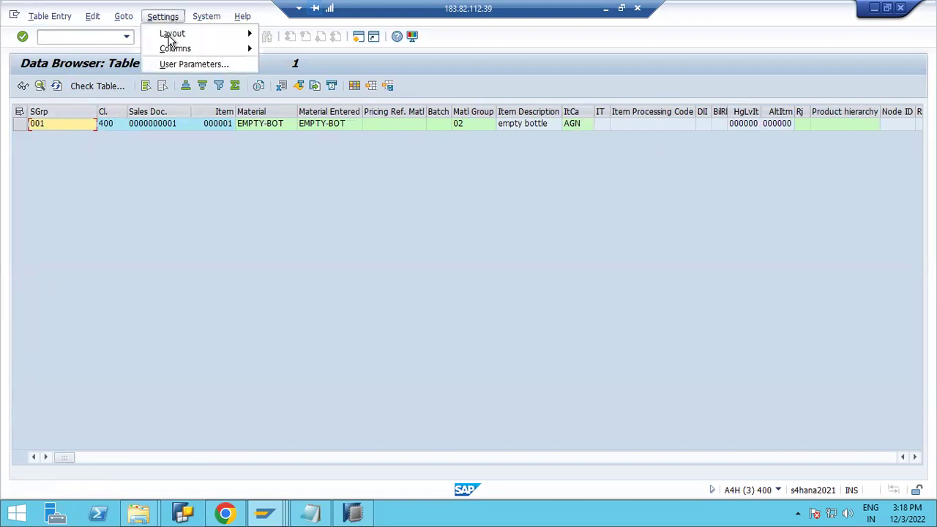
left_click(169, 66)
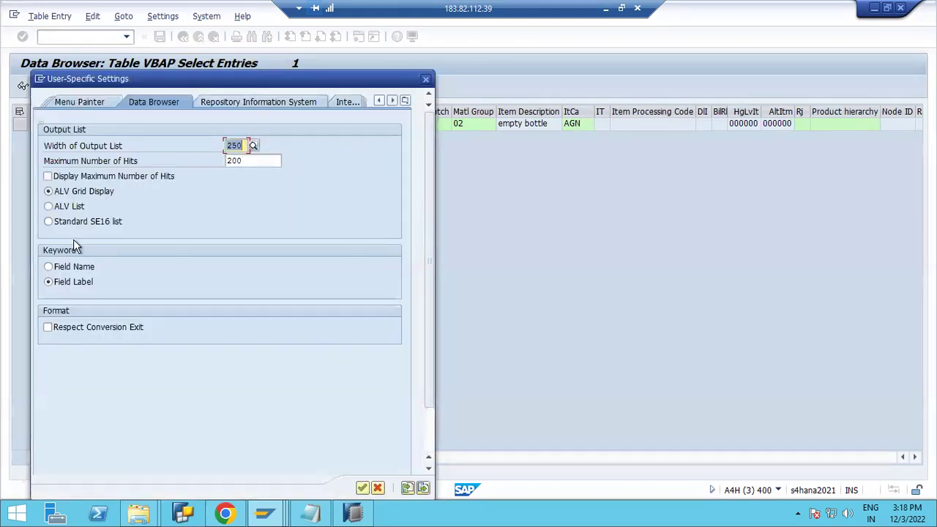
left_click(64, 268)
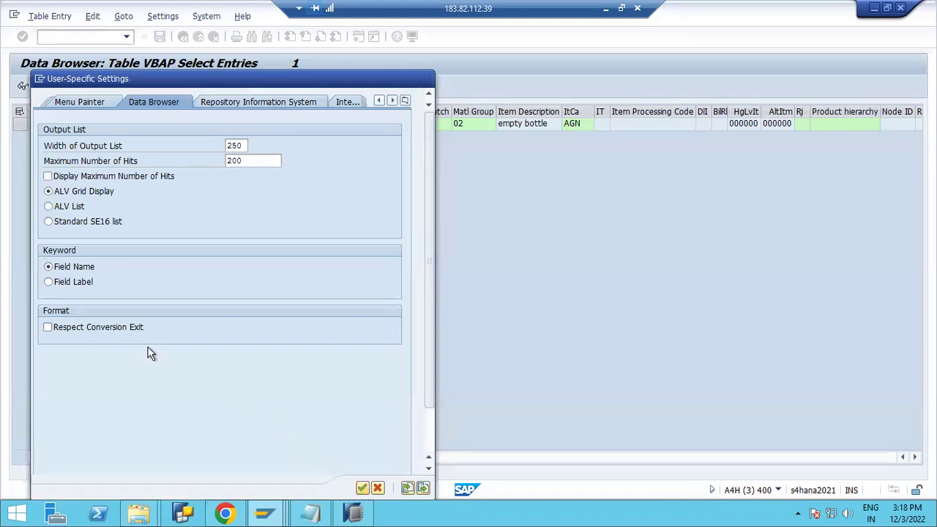
left_click(363, 488)
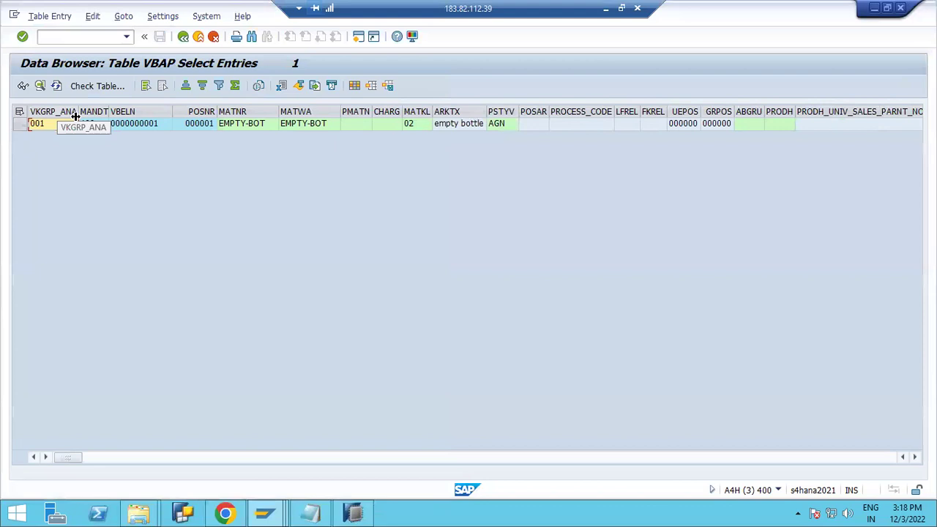
double_click(75, 117)
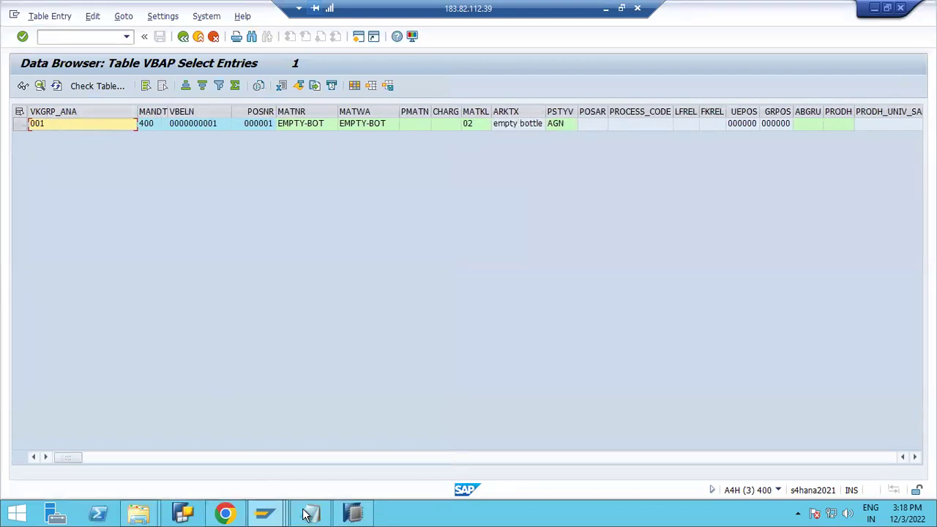
Switch to the extraction results session and search the layout's displayed columns for VKGRP_ANA.
left_click(260, 515)
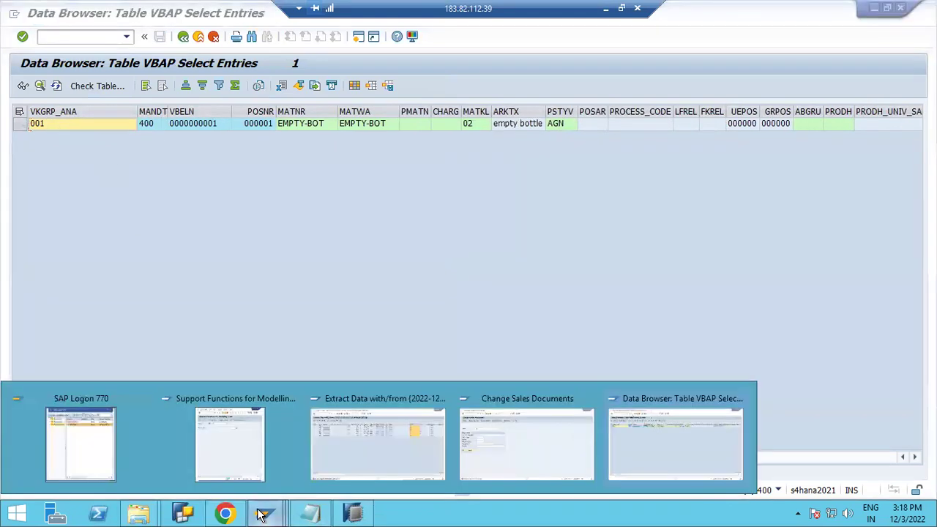
left_click(337, 452)
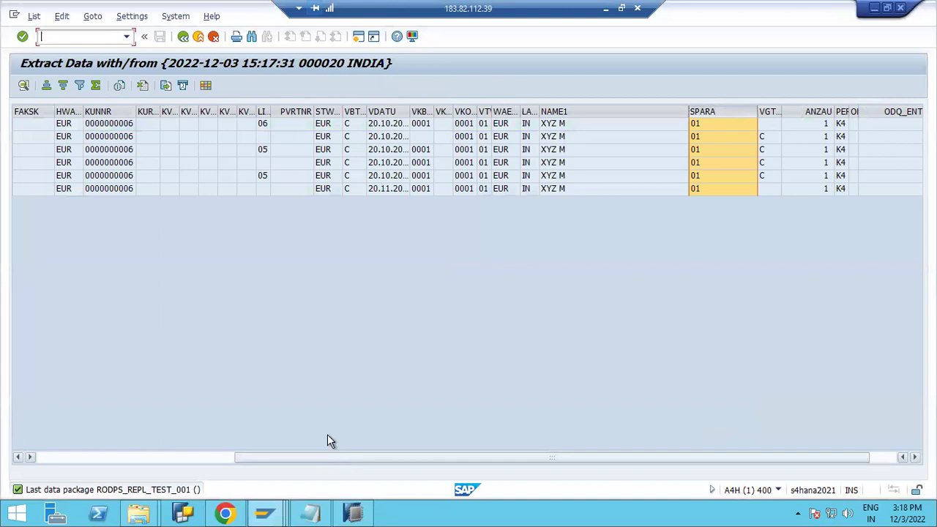
left_click(133, 16)
mouse_move(145, 34)
left_click(285, 34)
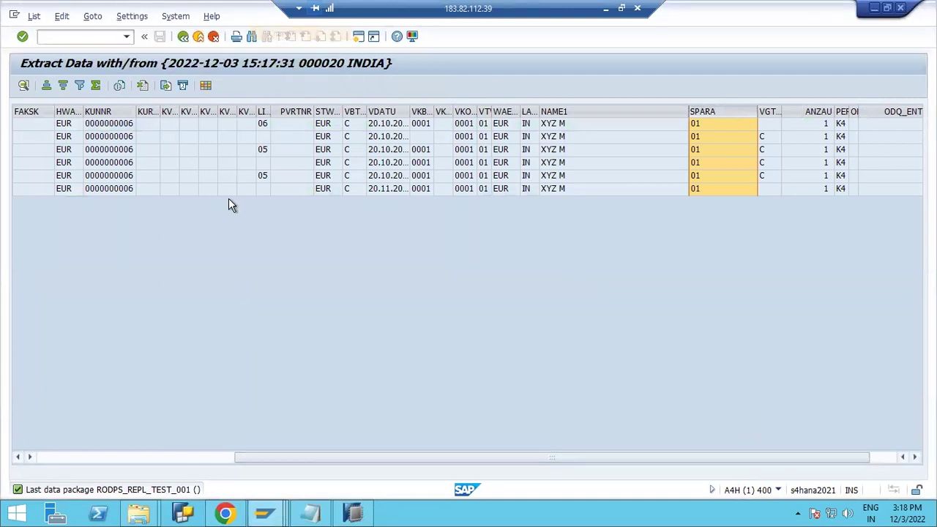
left_click(53, 179)
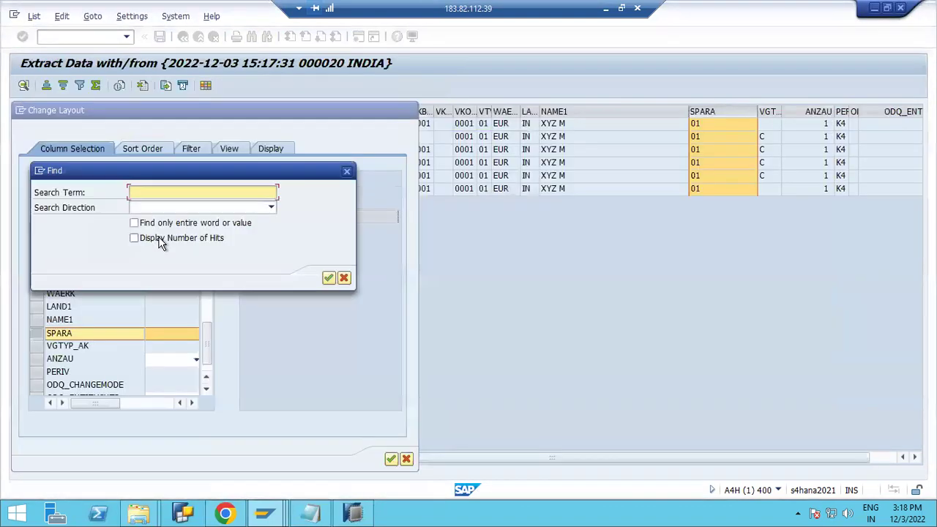
type("VK")
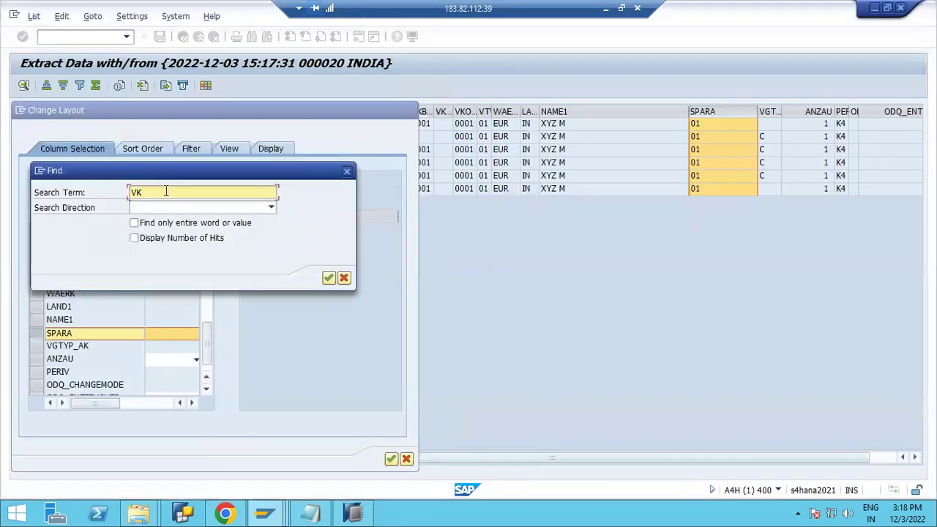
type("GRP")
type("_ANA")
key("Return")
left_click_drag(230, 172, 445, 157)
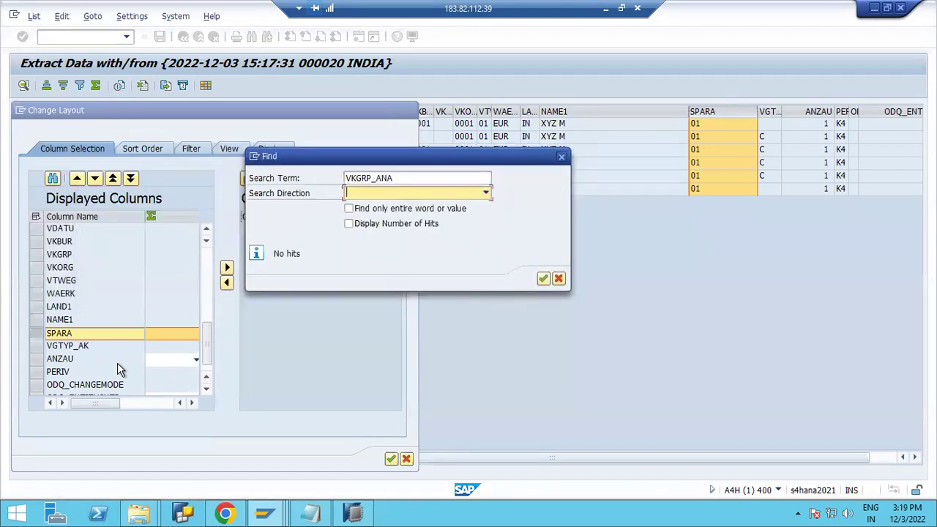
left_click(557, 280)
Look through the displayed columns of the extraction layout, cancel the dialog and return to the VBAP entries.
scroll(207, 366, "down", 1)
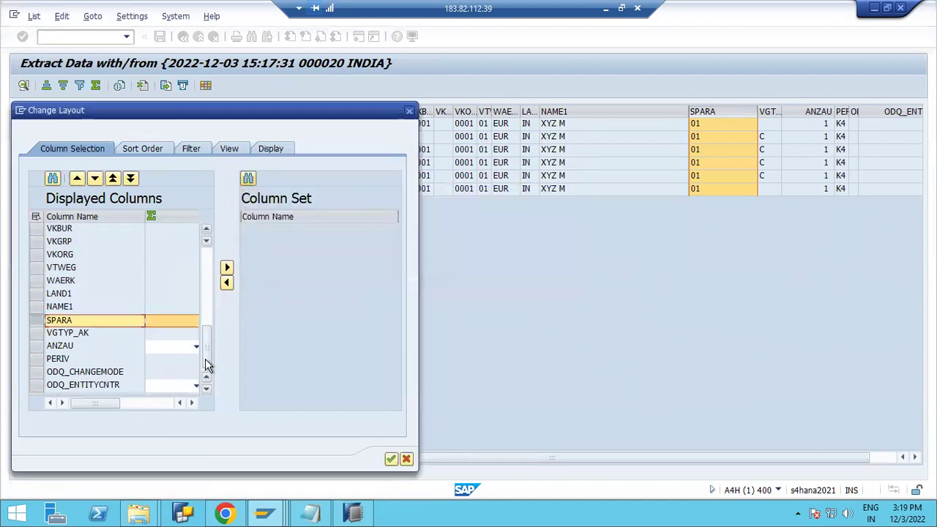
scroll(215, 243, "up", 5)
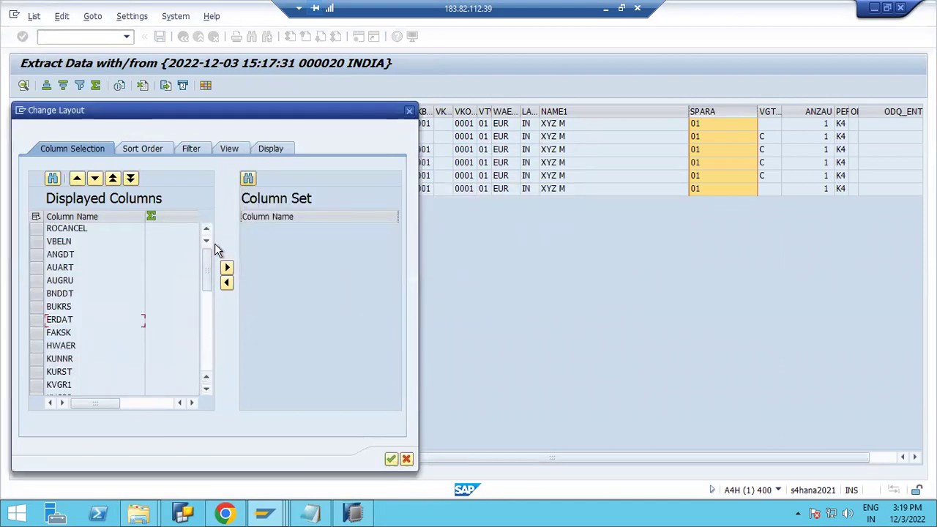
key("F12")
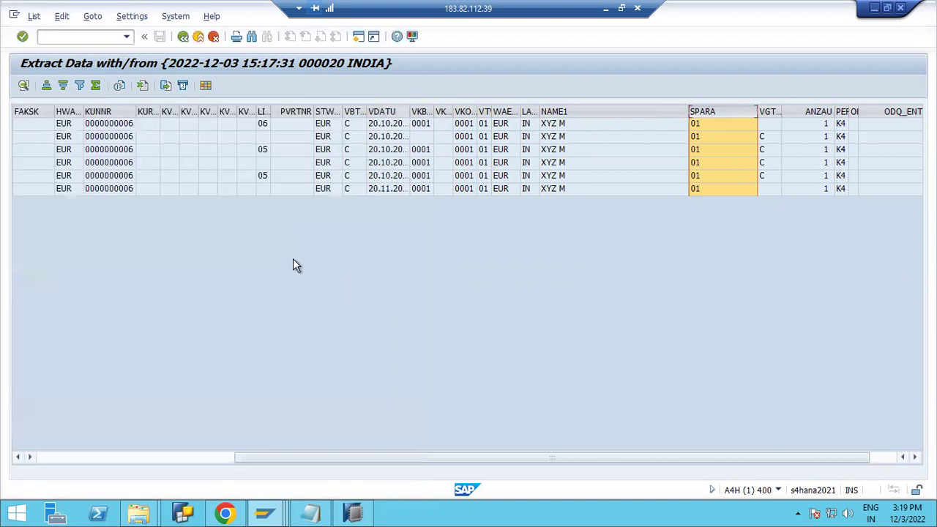
key("F3")
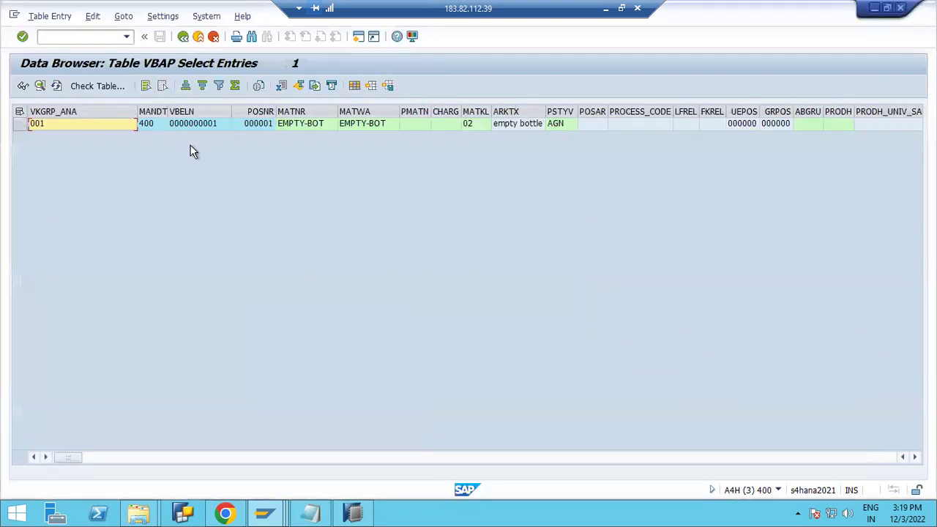
Set the Data Browser keyword option back to Field Label for the VBAP list.
left_click(165, 16)
left_click(180, 64)
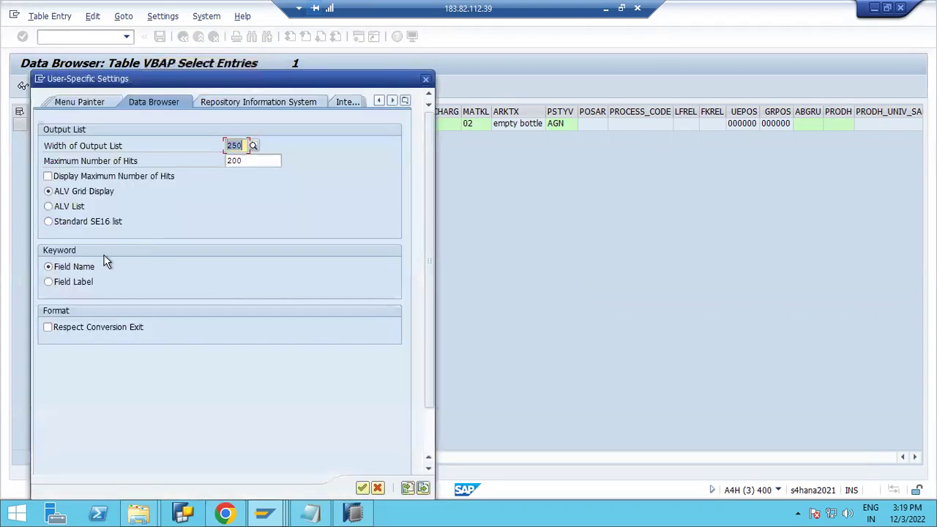
left_click(70, 284)
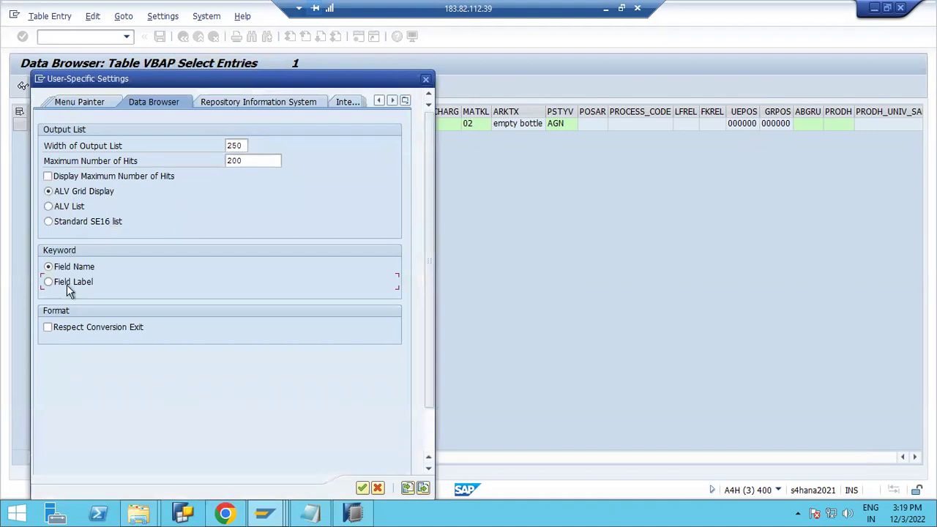
left_click(361, 490)
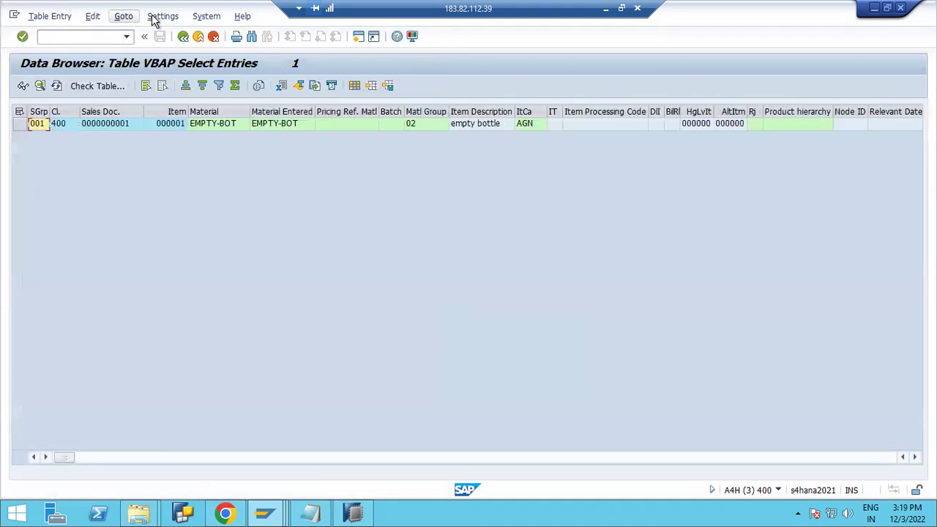
Open the VBAP list's layout settings and search the displayed columns for DELIVERY BLOCK.
left_click(158, 17)
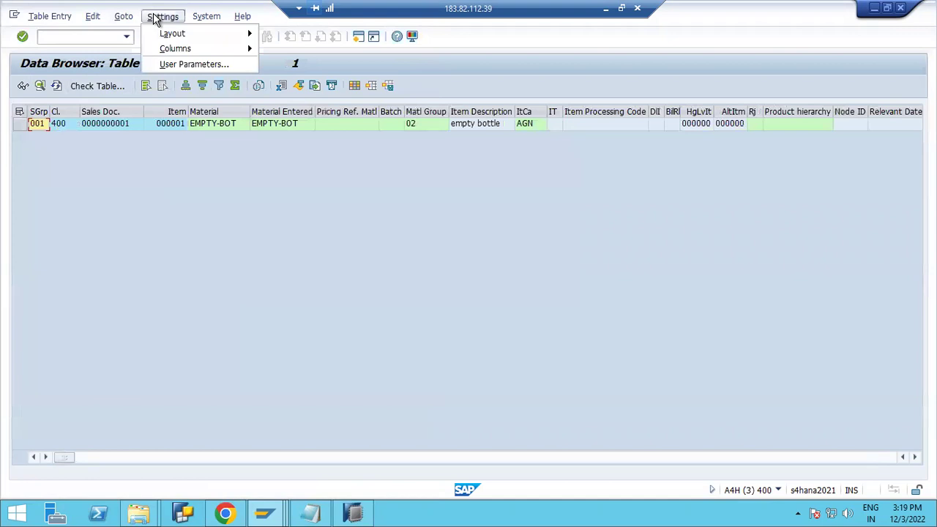
mouse_move(161, 41)
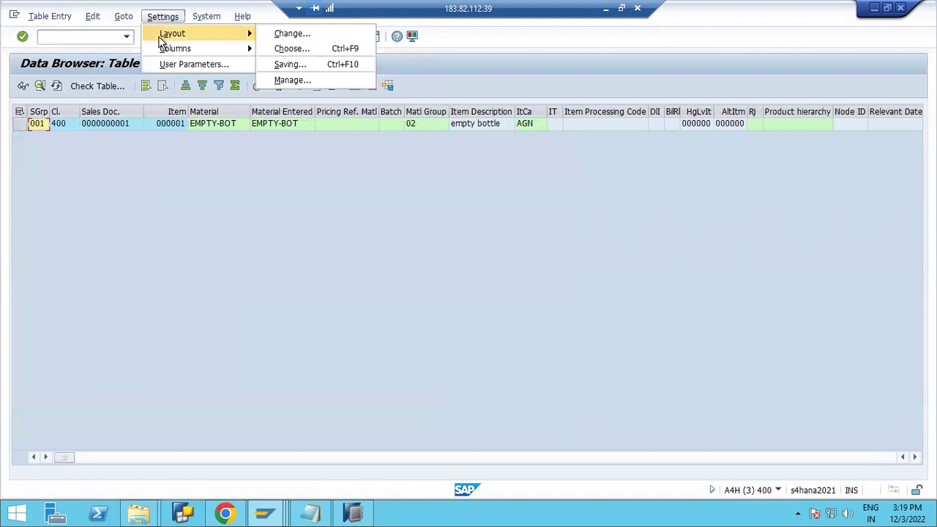
left_click(302, 37)
left_click(53, 179)
type("DELIVERY BLOCK")
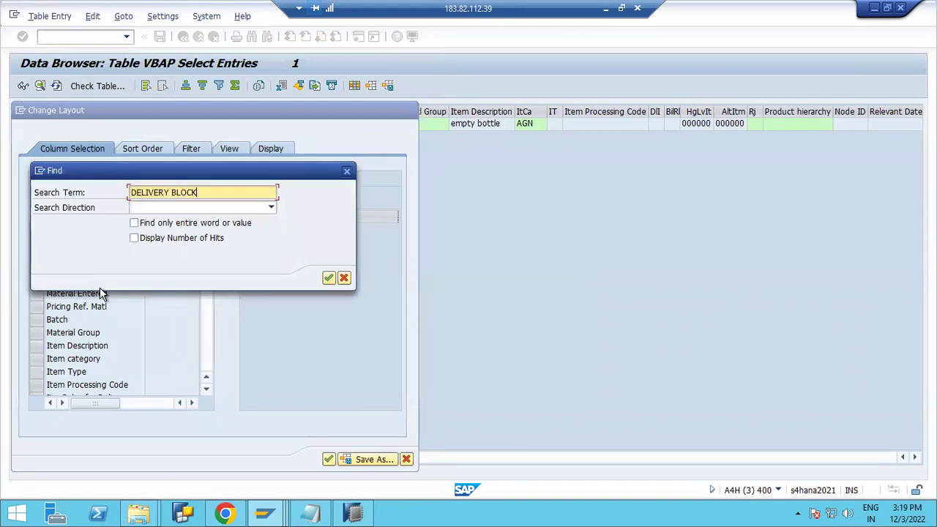
key("Return")
Search the displayed columns for delivery*, move the search dialog off the column list and close it.
left_click(204, 192)
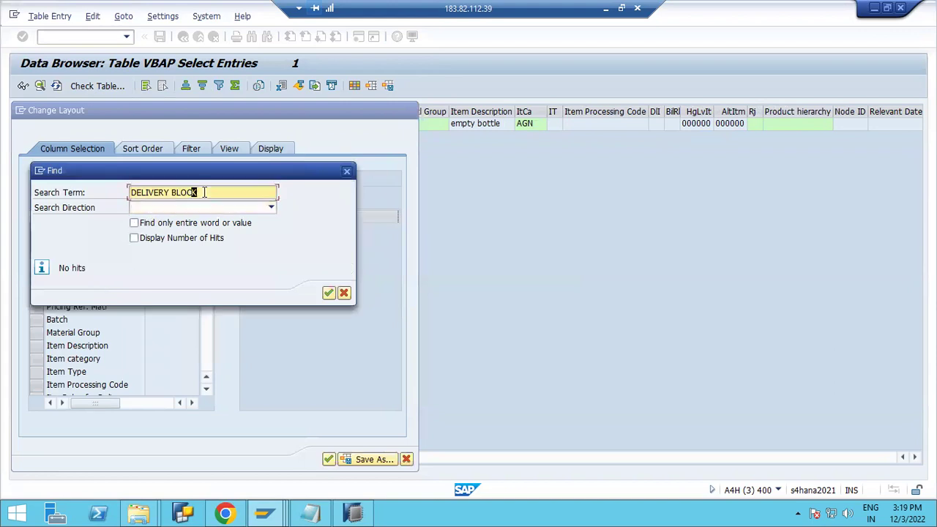
key("BackSpace")
key("BackSpace")
key("BackSpace")
key("BackSpace")
key("BackSpace")
key("BackSpace")
key("BackSpace")
key("BackSpace")
key("BackSpace")
key("BackSpace")
key("BackSpace")
key("BackSpace")
key("BackSpace")
key("BackSpace")
type("delivery")
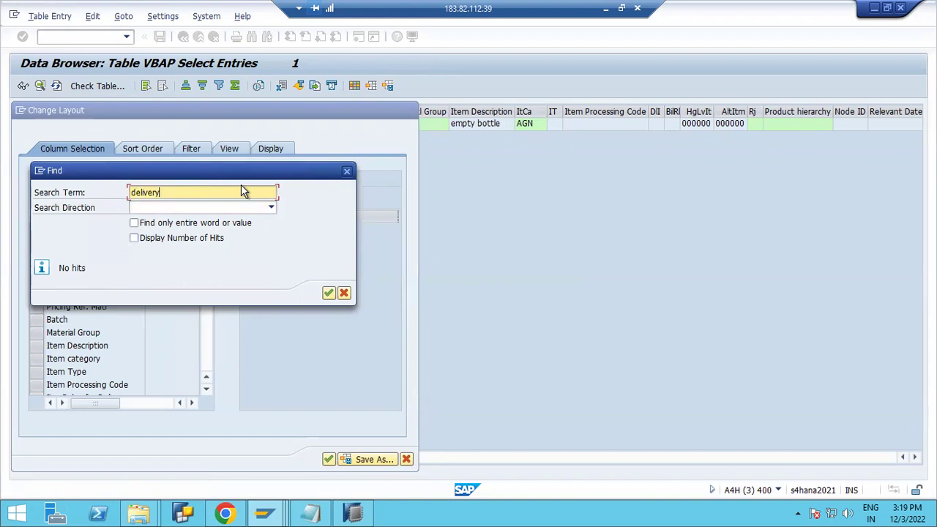
type("*")
key("Return")
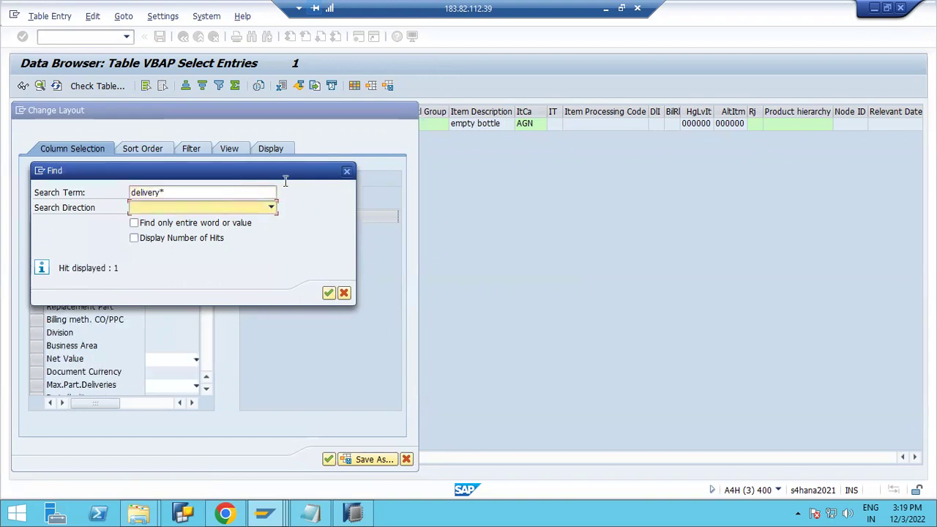
left_click_drag(328, 174, 477, 164)
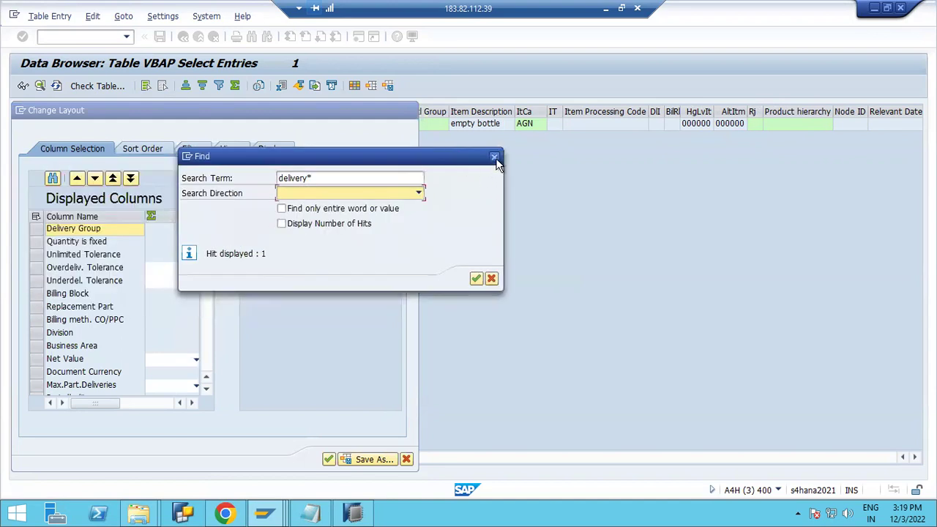
left_click(493, 156)
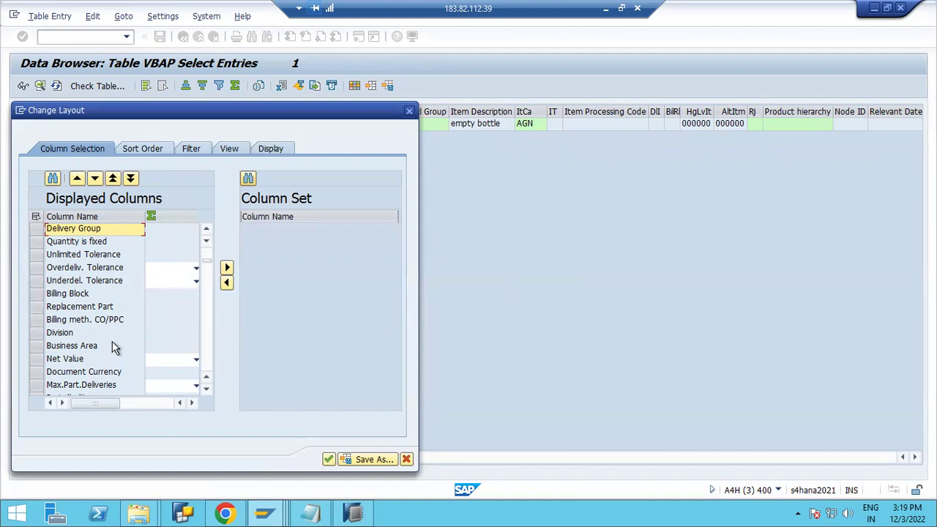
Repeat the displayed-columns search with the lowercase term delivery block.
left_click(52, 178)
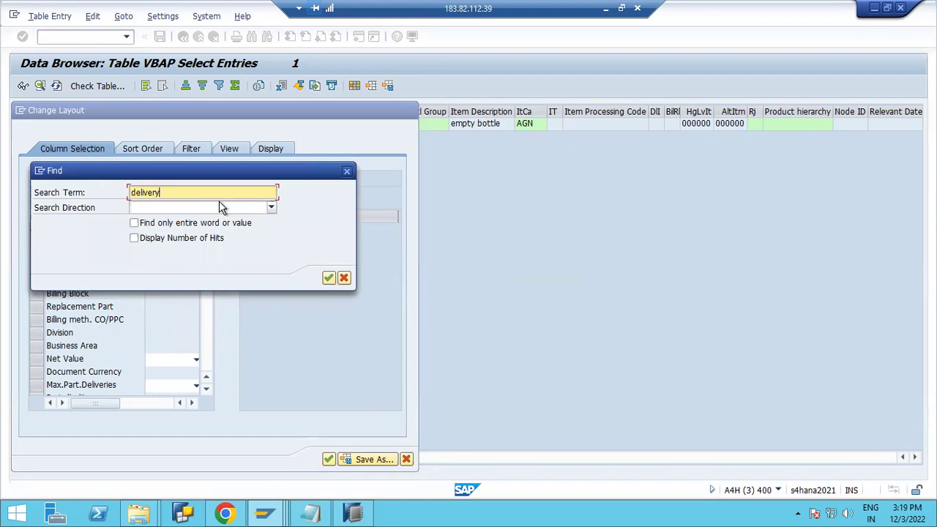
type("delivery block")
key("Return")
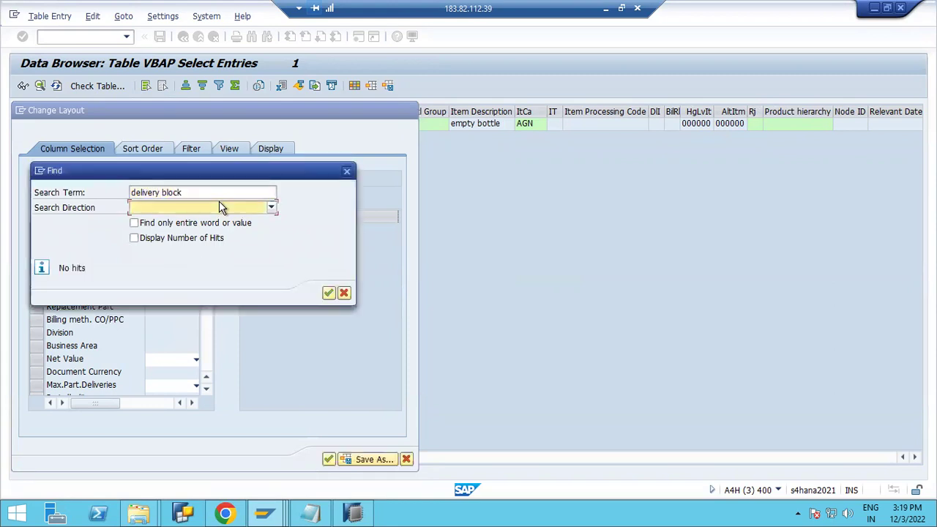
Search the displayed columns for del*, close the search and select the Billing Block column.
left_click(164, 192)
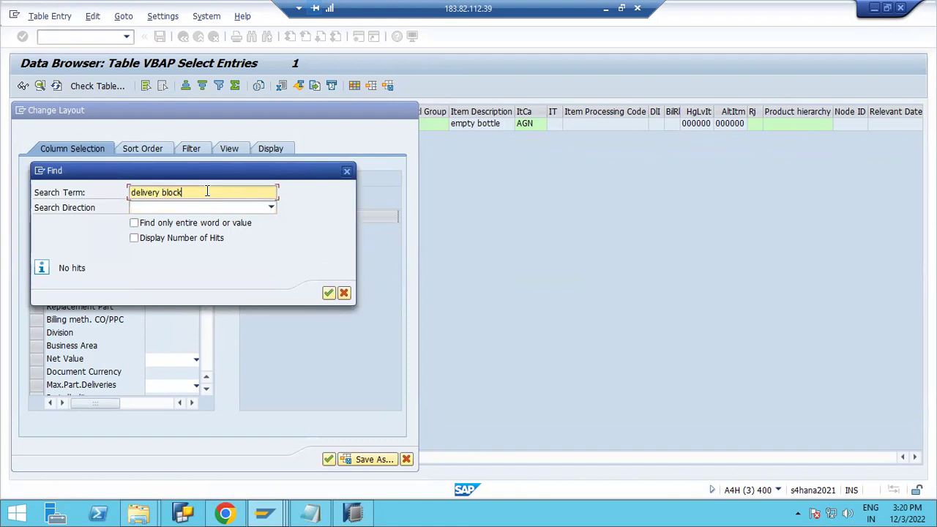
key("BackSpace")
key("BackSpace")
key("BackSpace")
key("BackSpace")
type("*")
key("Return")
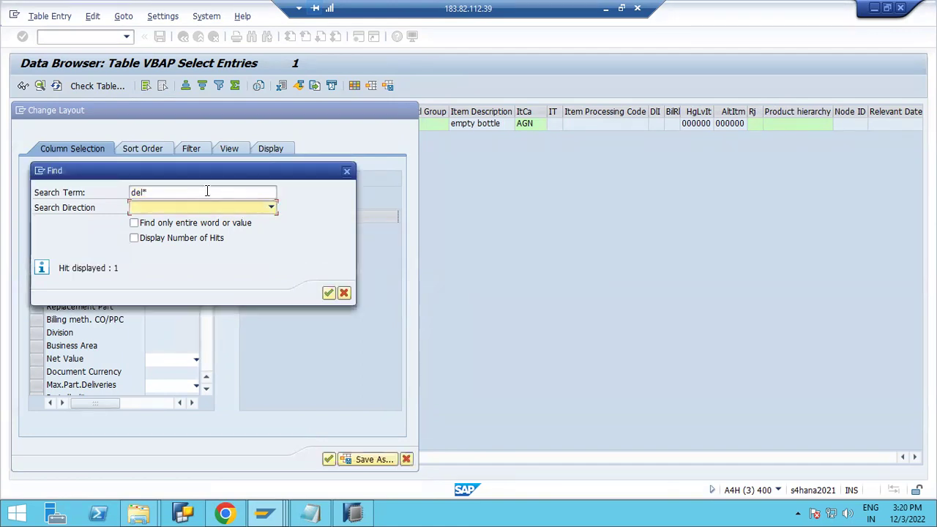
left_click_drag(221, 169, 453, 117)
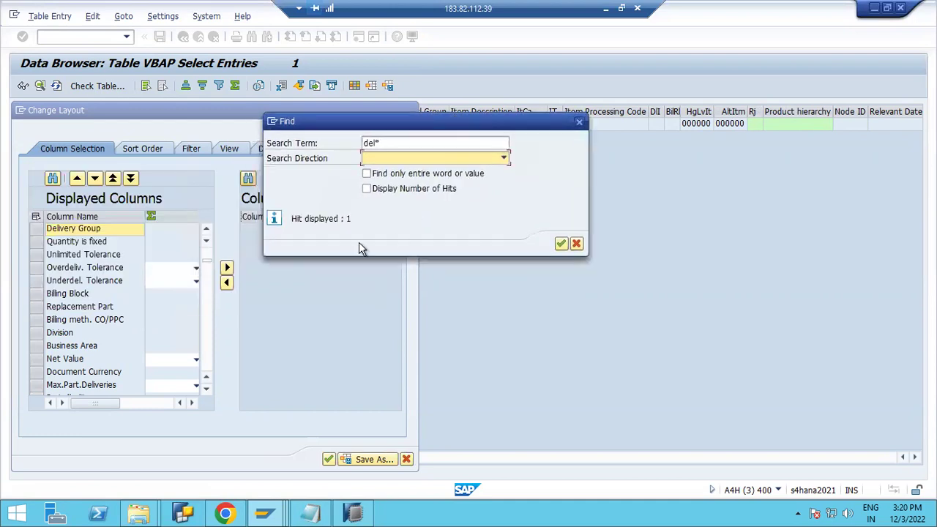
left_click(579, 122)
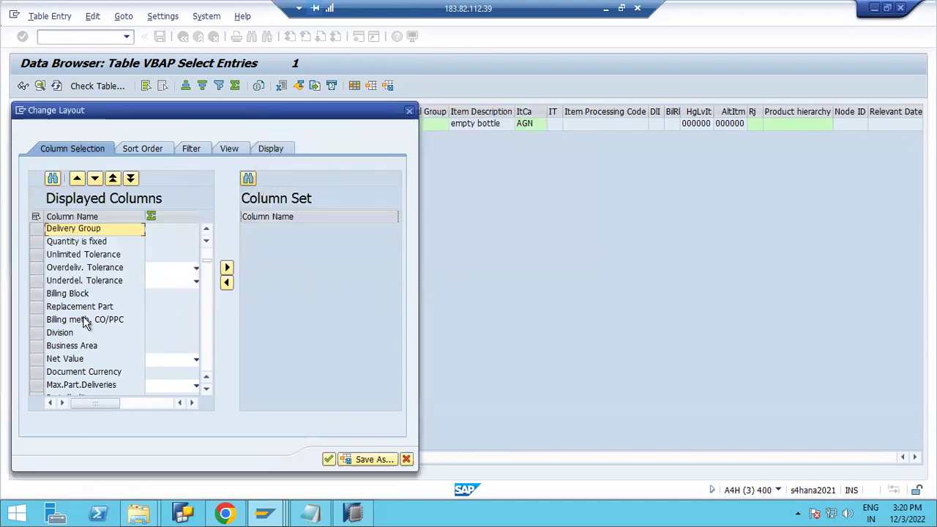
left_click(83, 297)
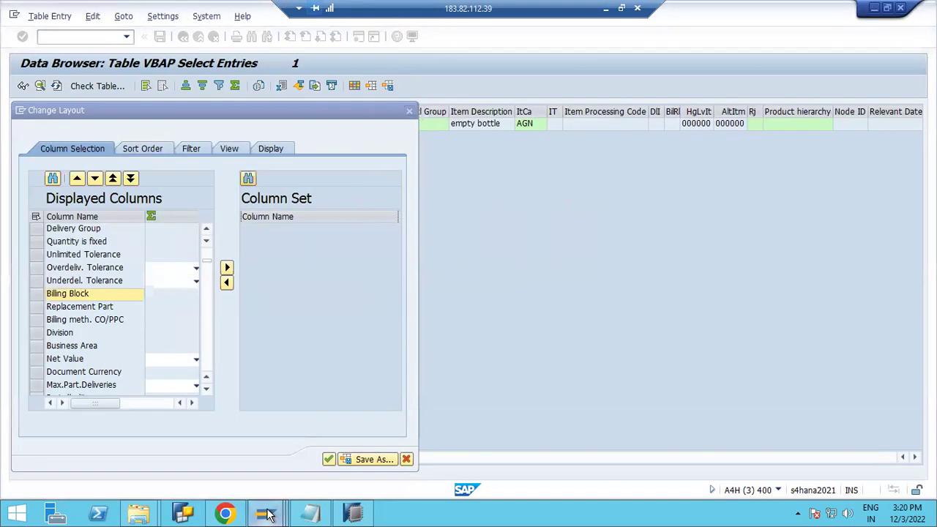
In the Change Sales Documents session, set order 1's Billing Block to Calculation Missing and save the incomplete document.
mouse_move(266, 512)
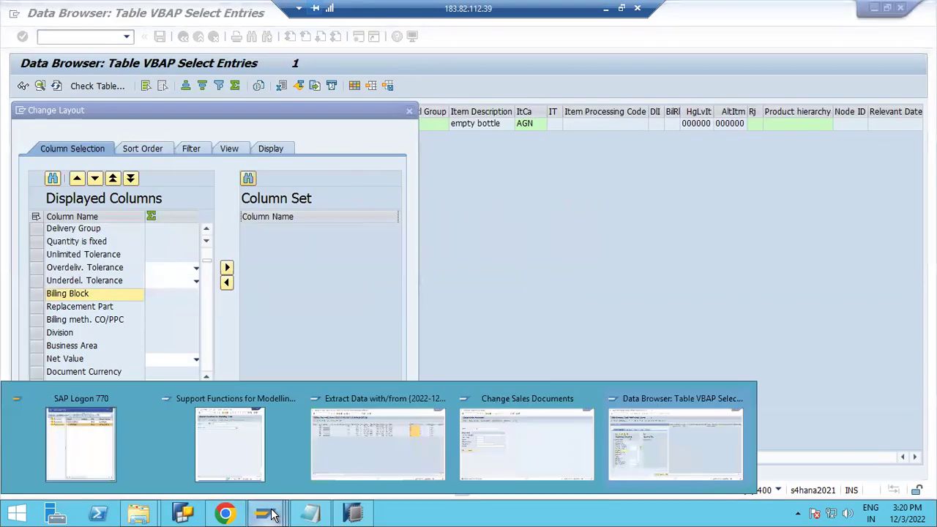
left_click(508, 455)
key("Return")
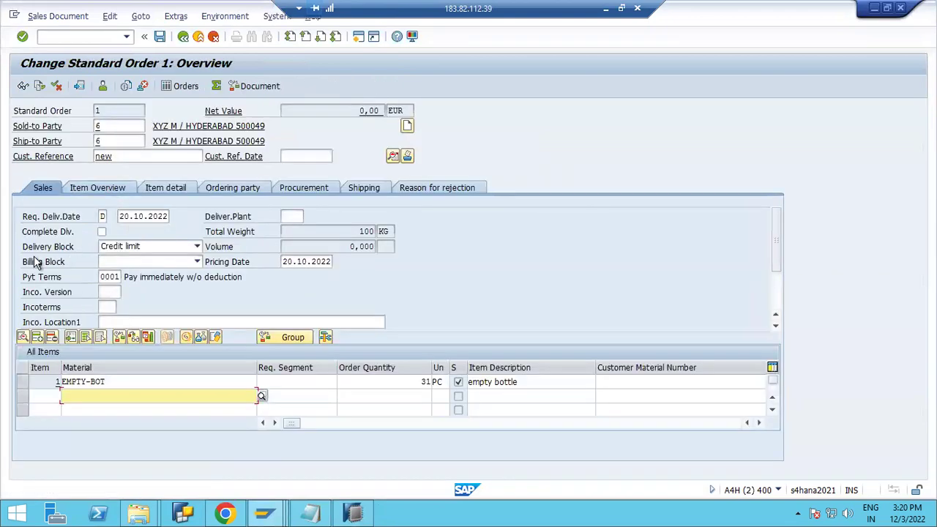
left_click(127, 264)
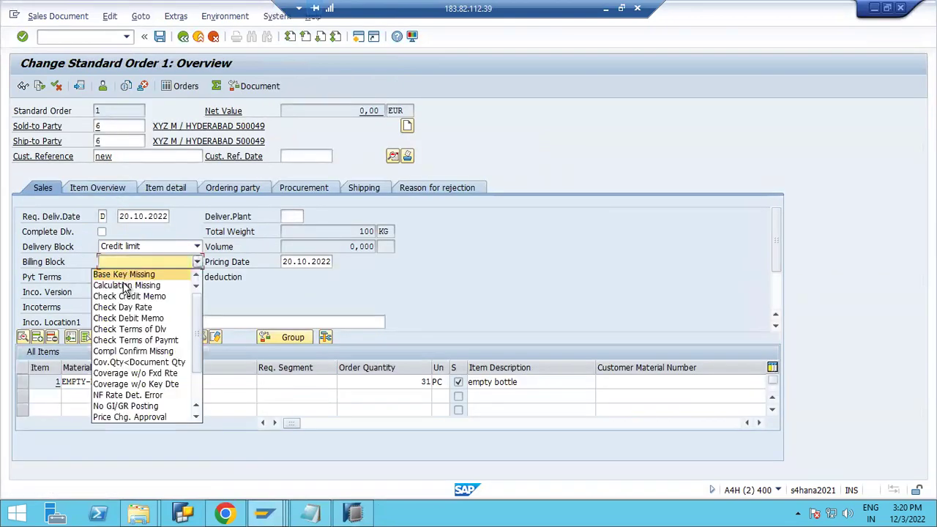
left_click(122, 284)
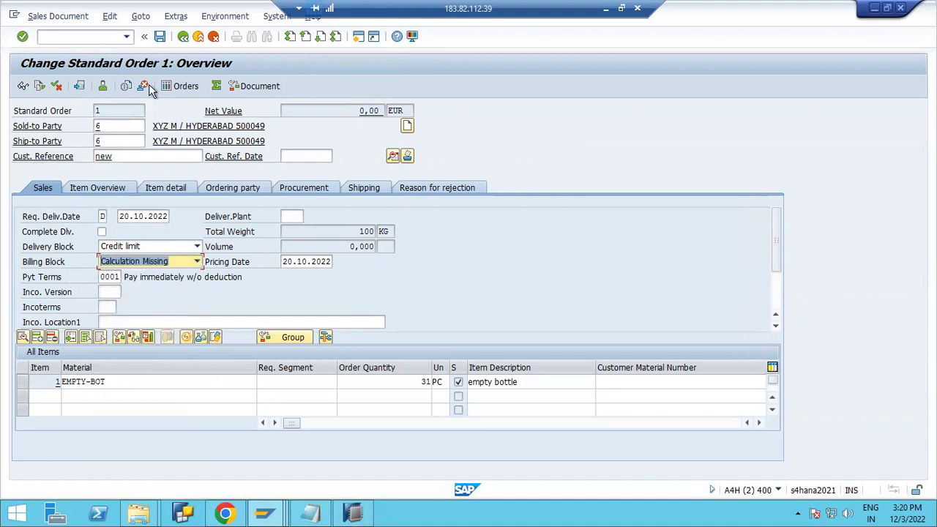
left_click(161, 37)
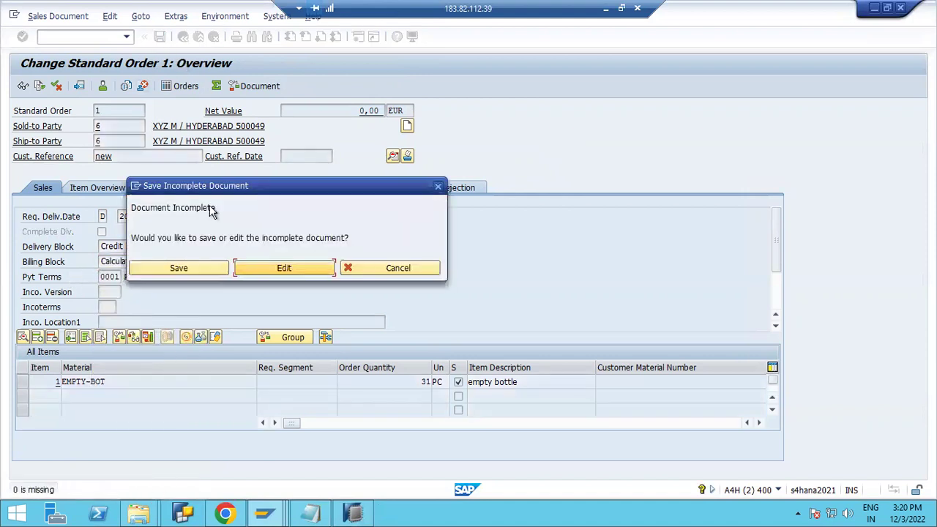
left_click(180, 268)
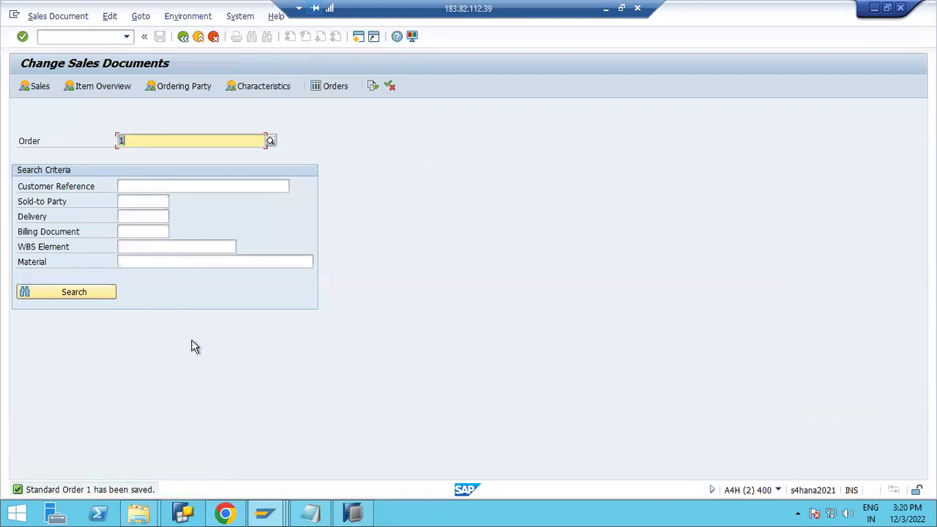
Back in the VBAP layout, move Billing Block to the first column, apply the layout and widen the BB column.
key("alt+Tab")
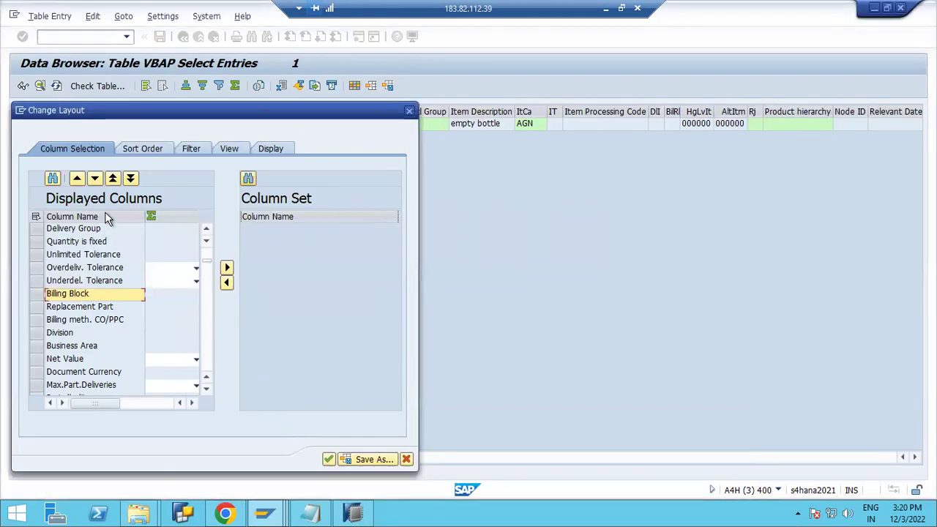
left_click(113, 179)
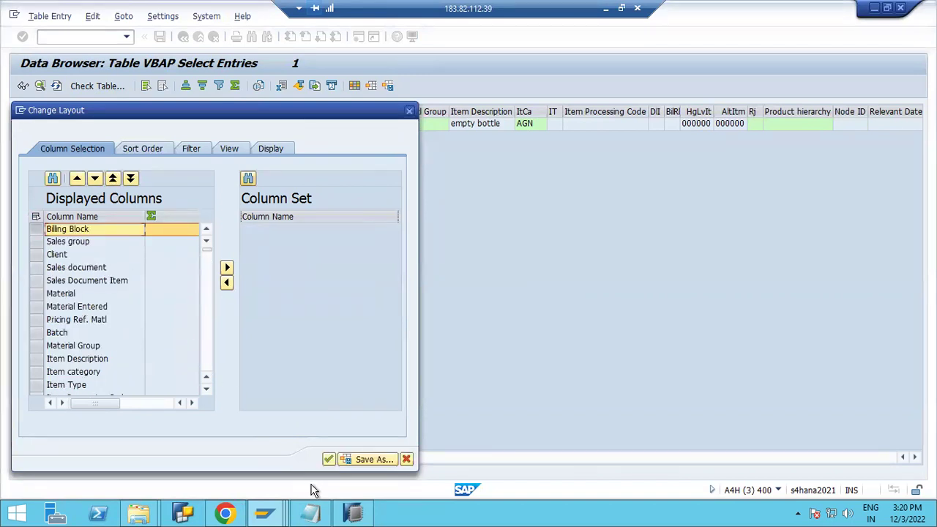
left_click(328, 460)
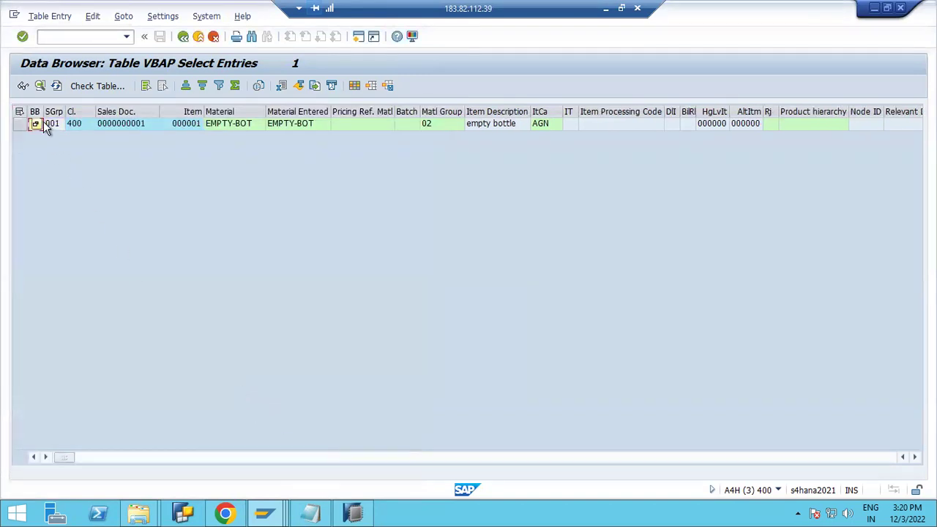
left_click(43, 123)
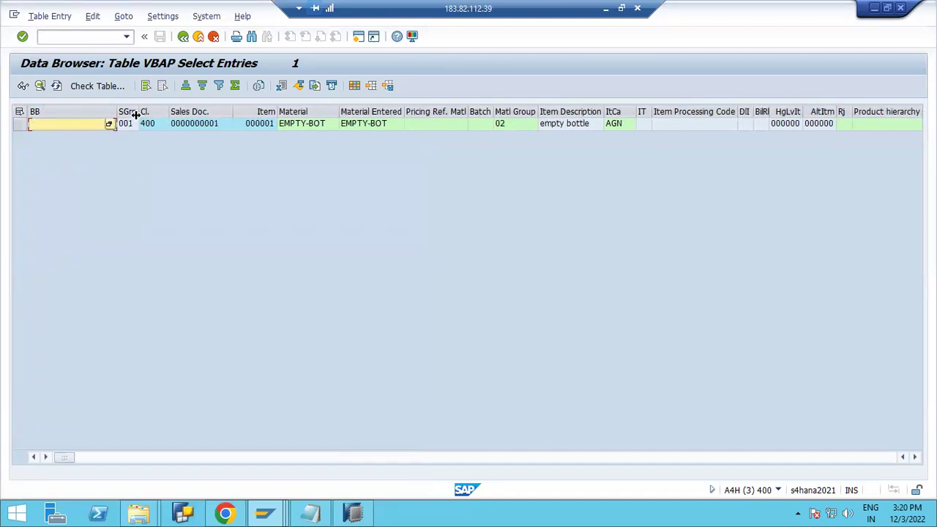
Reopen sales order 1 and check its Billing Block and Delivery Block entries, keeping Calculation Missing selected.
key("alt+Tab")
key("Return")
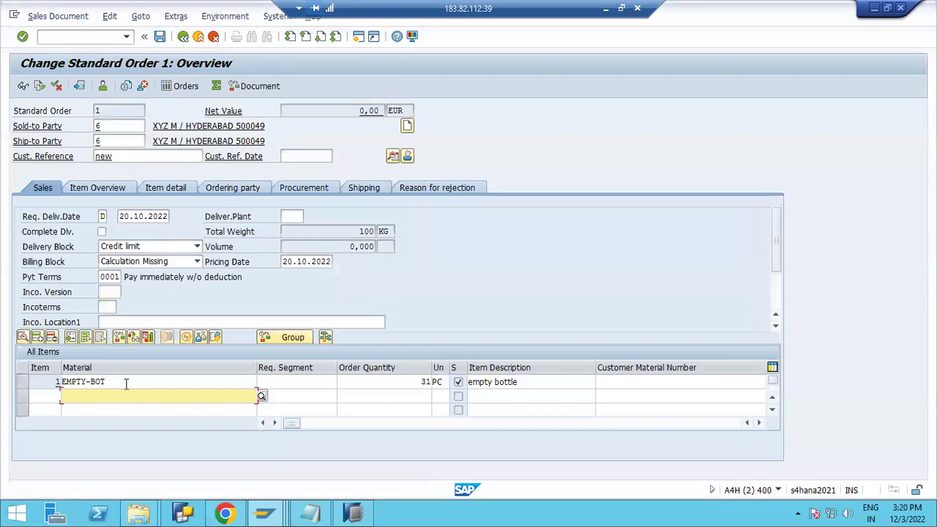
left_click(141, 263)
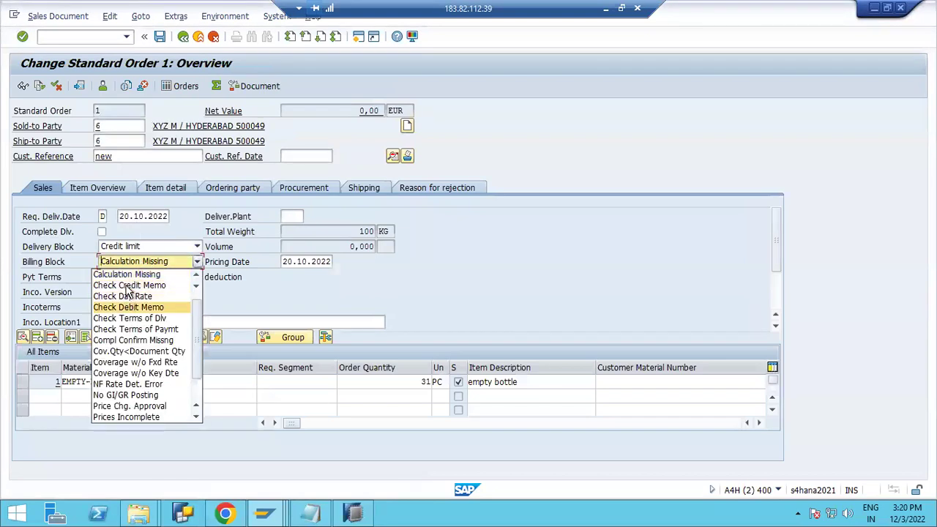
left_click(161, 273)
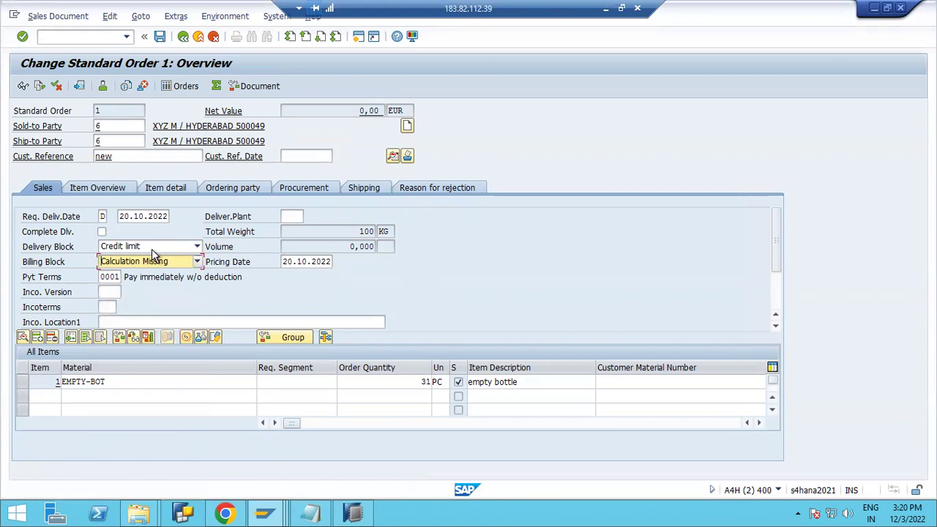
Return to the VBAP entries, reopen the layout settings and search the displayed columns for delivery Block.
key("alt+Tab")
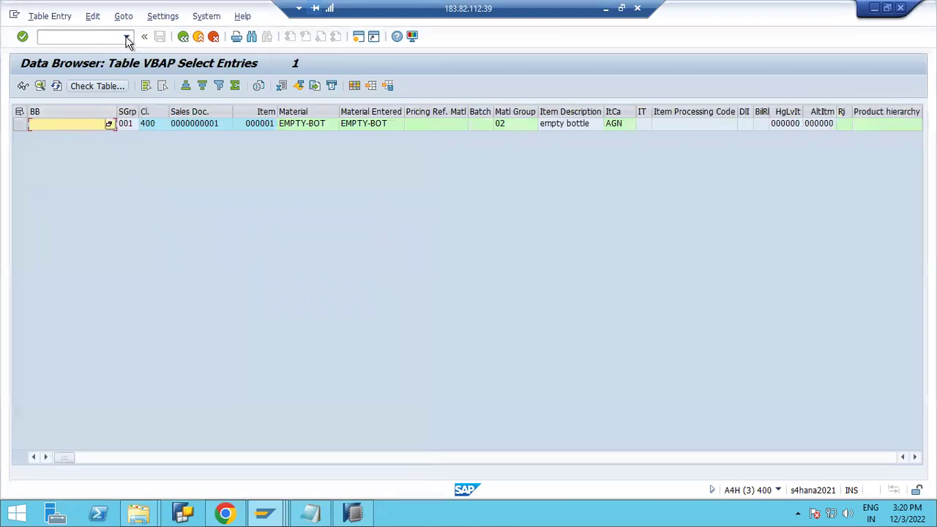
left_click(163, 16)
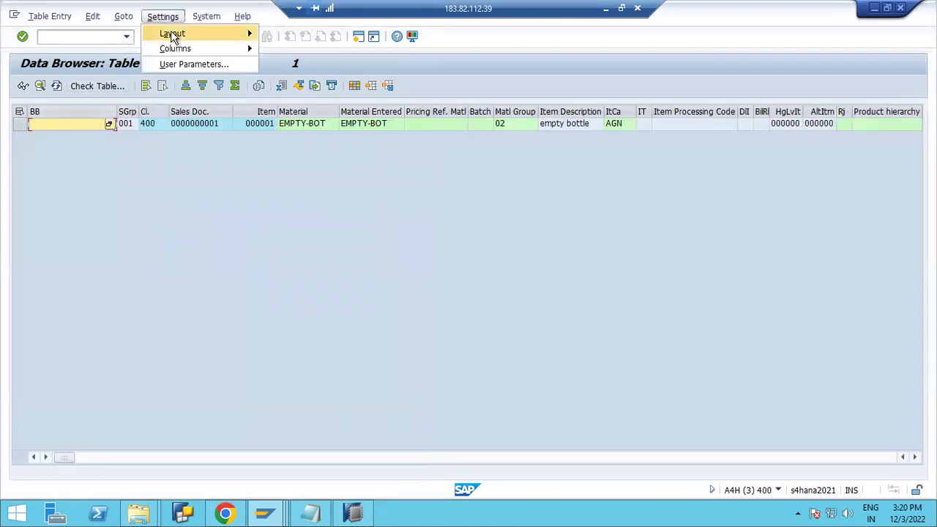
mouse_move(174, 34)
left_click(303, 34)
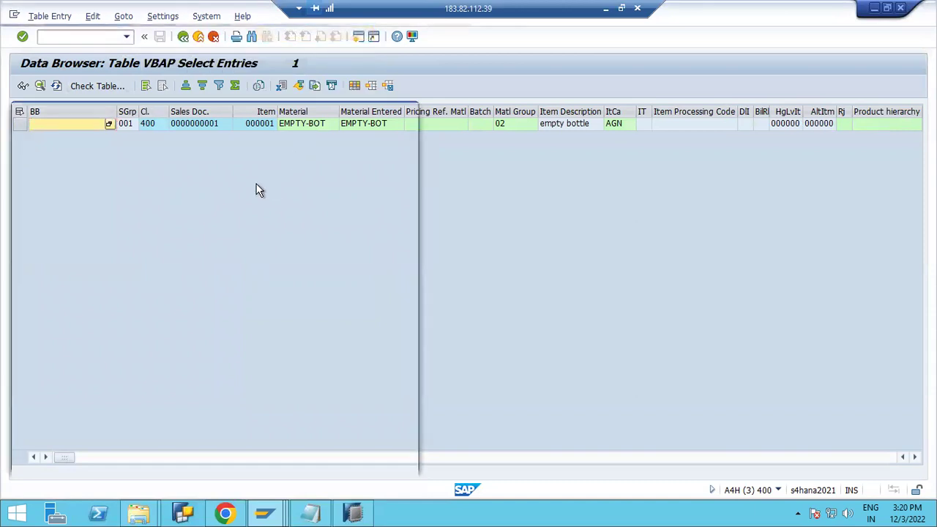
left_click(52, 179)
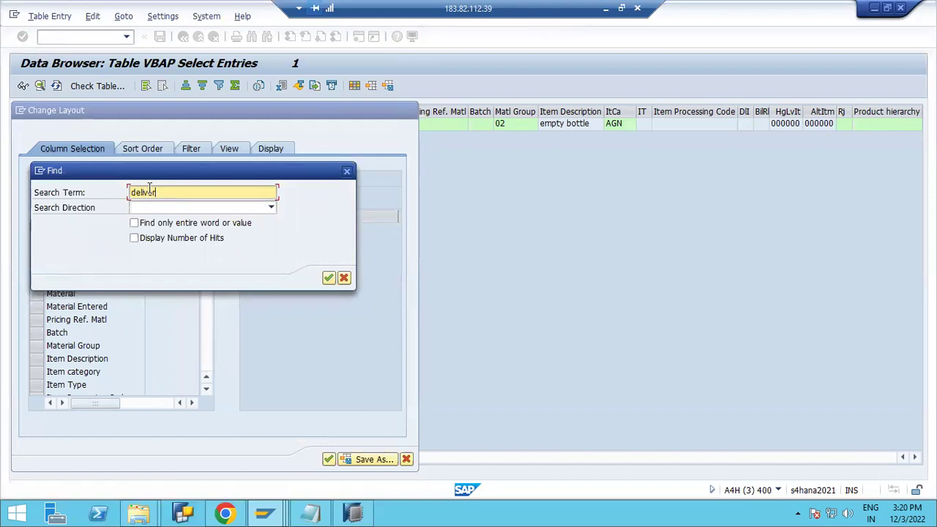
type("ck")
key("Return")
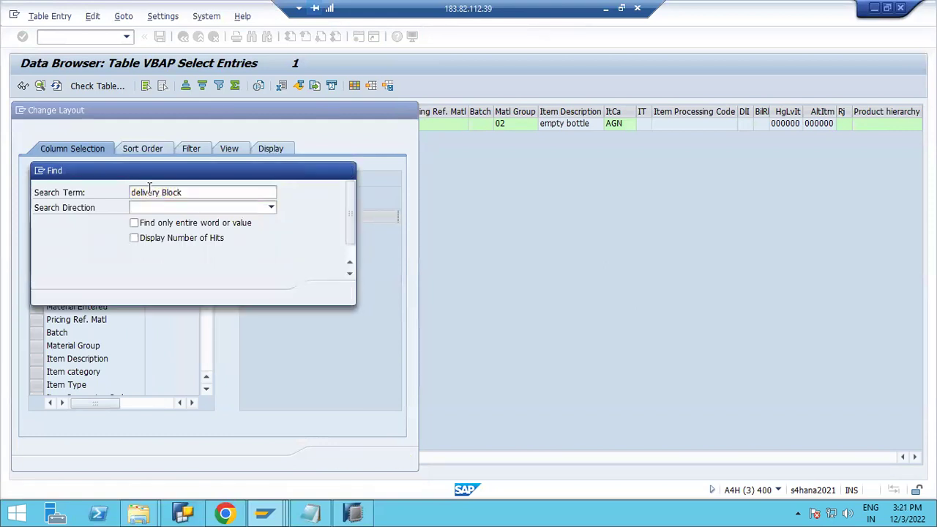
Search the displayed columns for Del* and move the search dialog off the column list.
left_click(199, 192)
key("BackSpace")
key("BackSpace")
key("BackSpace")
key("BackSpace")
key("BackSpace")
key("BackSpace")
key("BackSpace")
key("BackSpace")
key("BackSpace")
key("BackSpace")
key("BackSpace")
key("BackSpace")
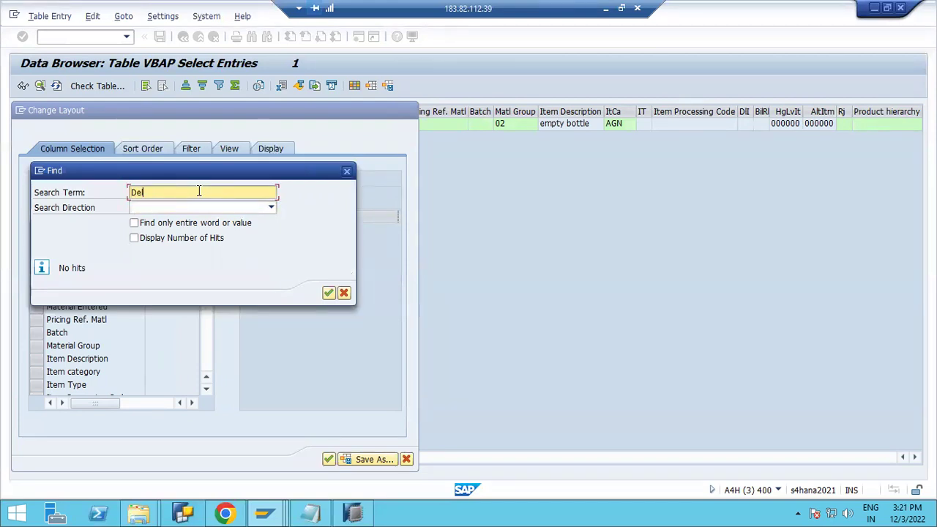
type("l*")
key("Return")
left_click_drag(196, 175, 497, 158)
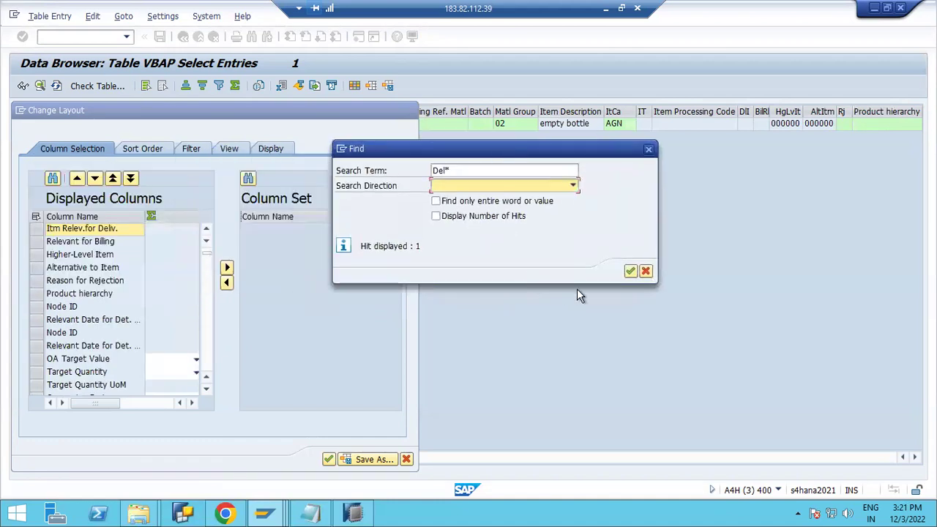
Step through the remaining Del* matches among the displayed columns for a delivery block field, and close the search and layout dialogs.
left_click(628, 276)
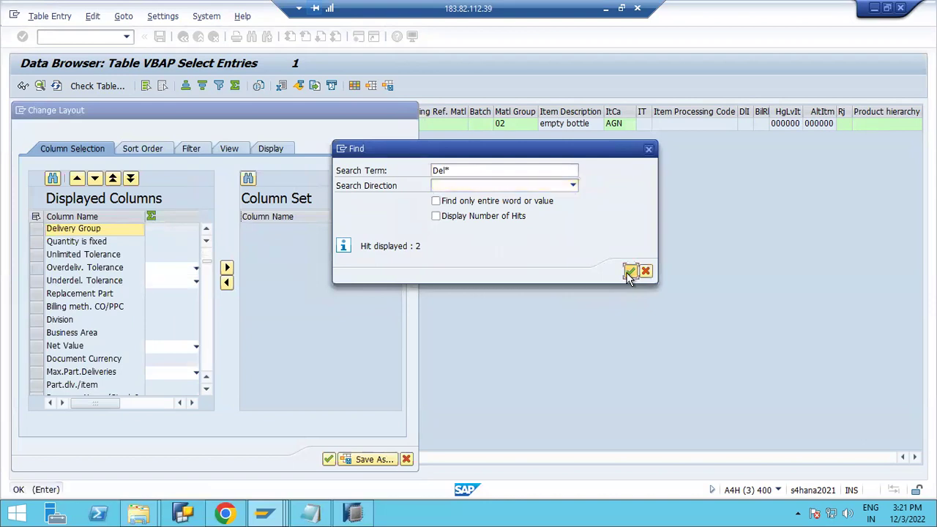
left_click(629, 274)
left_click(629, 274)
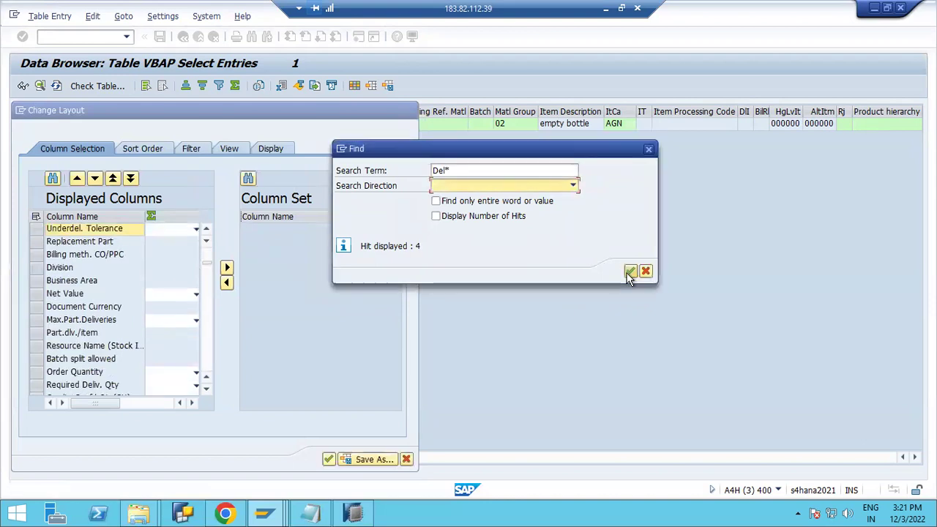
left_click(629, 274)
left_click(629, 274)
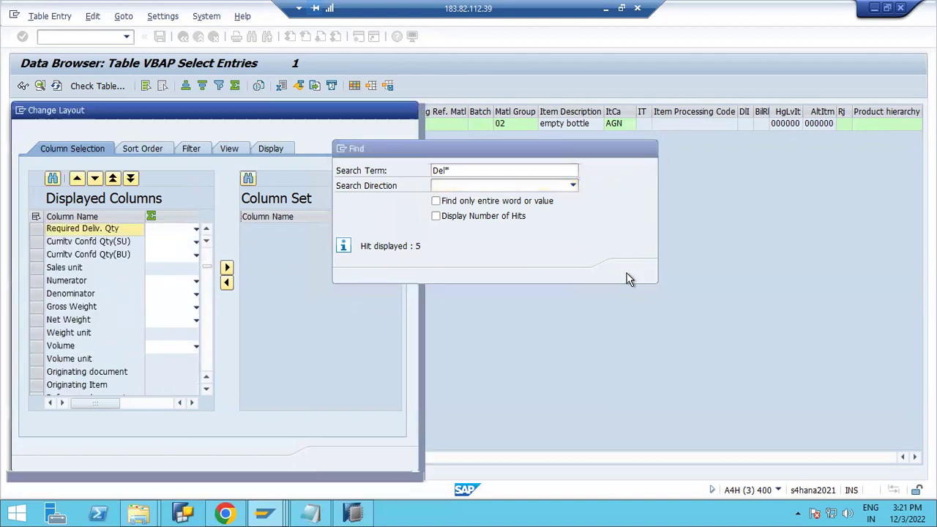
left_click(629, 274)
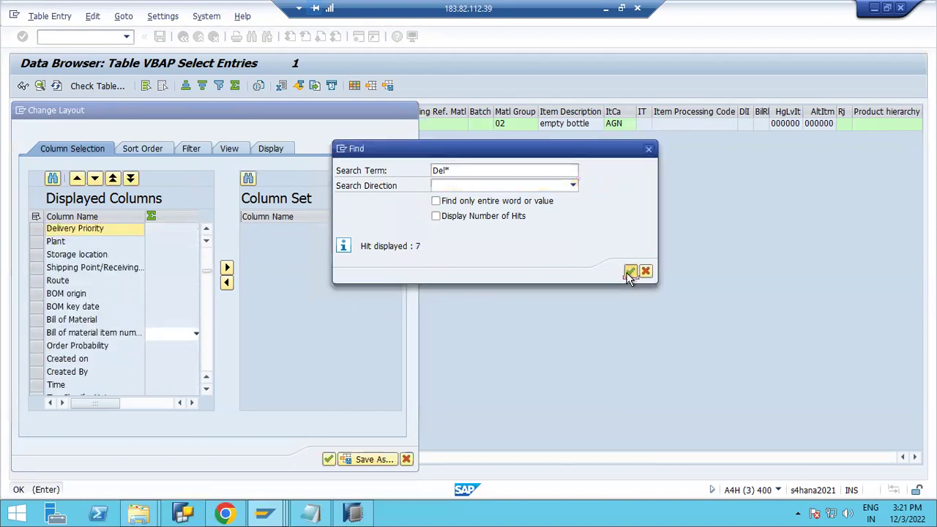
left_click(630, 274)
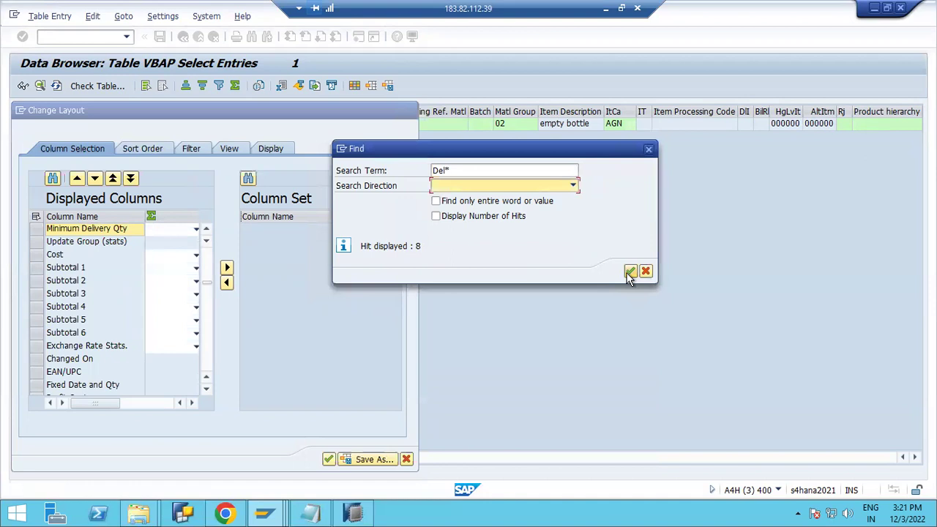
left_click(629, 274)
left_click(629, 274)
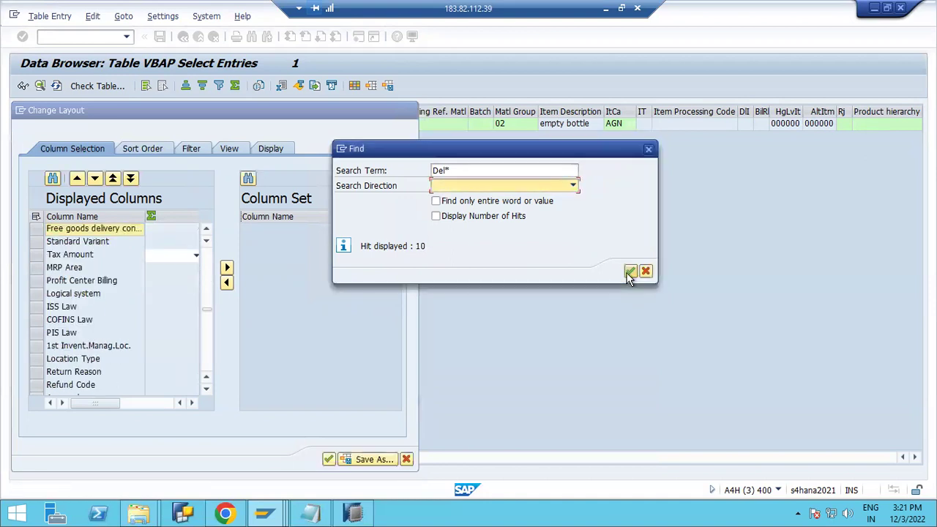
left_click(629, 274)
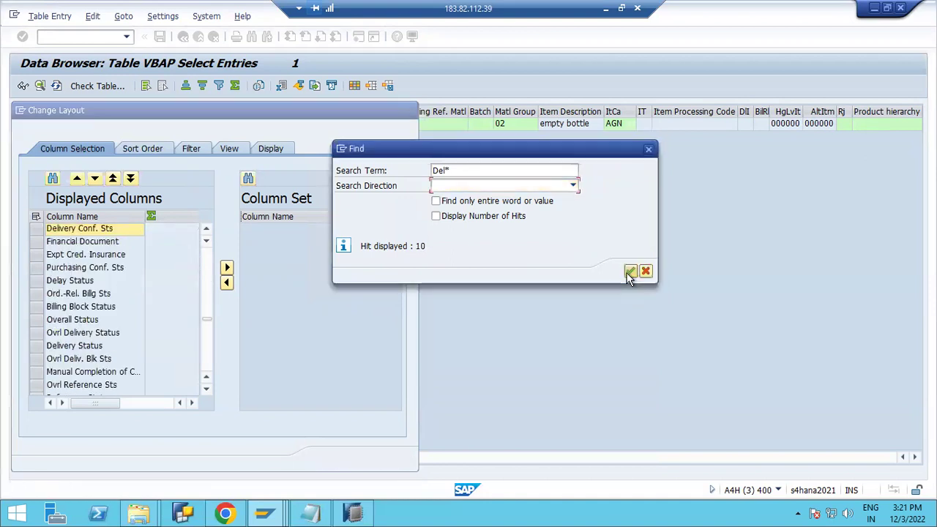
left_click(630, 273)
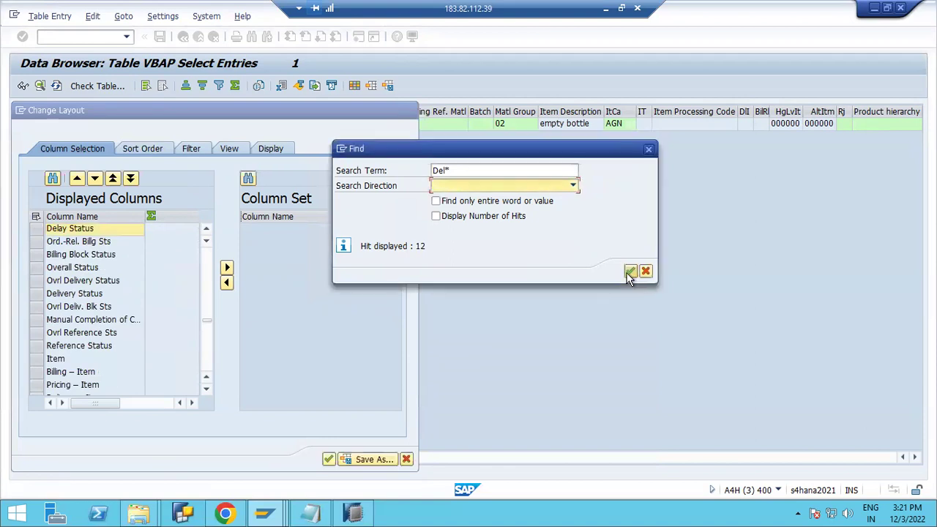
left_click(629, 274)
left_click(629, 274)
left_click(629, 274)
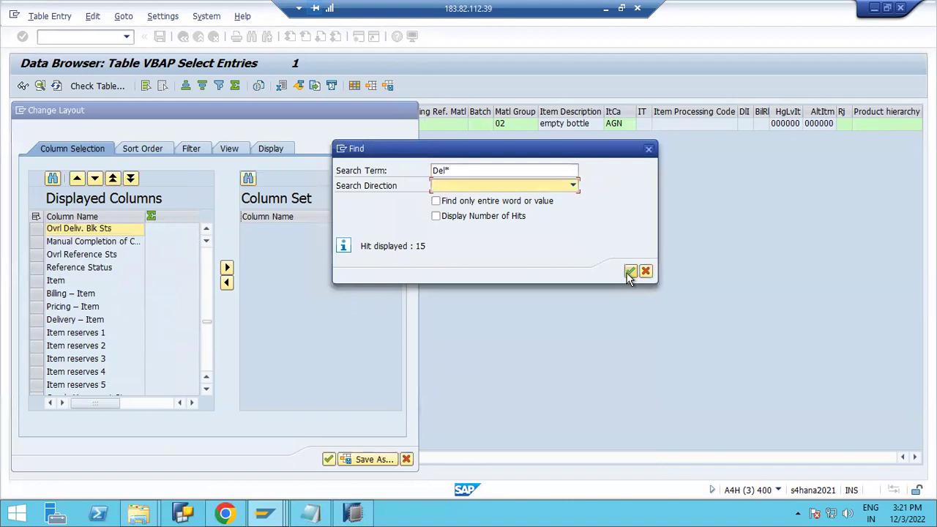
left_click(629, 274)
left_click(629, 274)
left_click(629, 273)
left_click(629, 274)
left_click(629, 274)
left_click(629, 273)
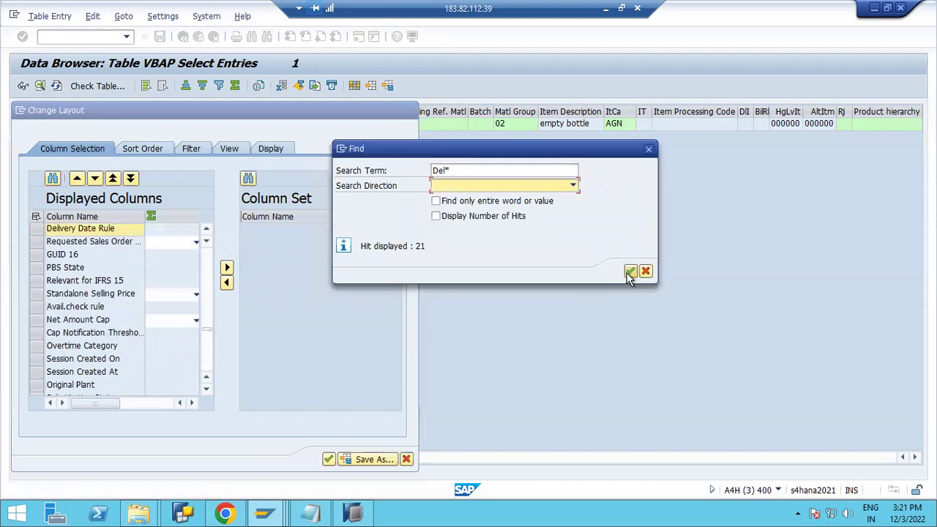
left_click(629, 274)
left_click(629, 274)
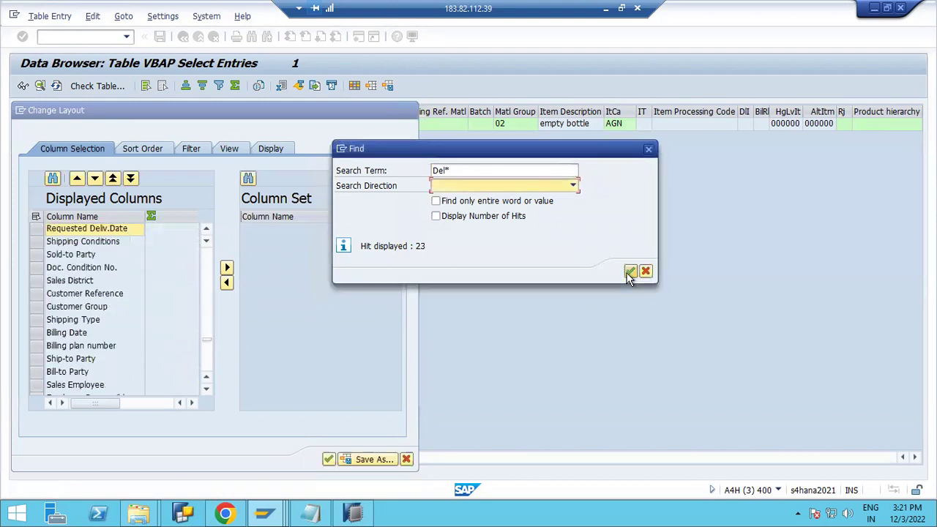
left_click(629, 274)
left_click(629, 274)
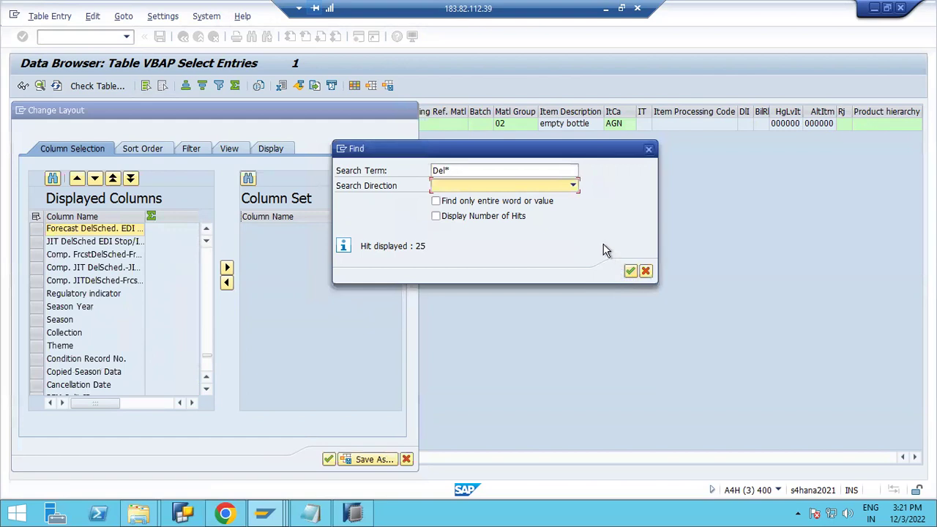
left_click(648, 151)
left_click(409, 111)
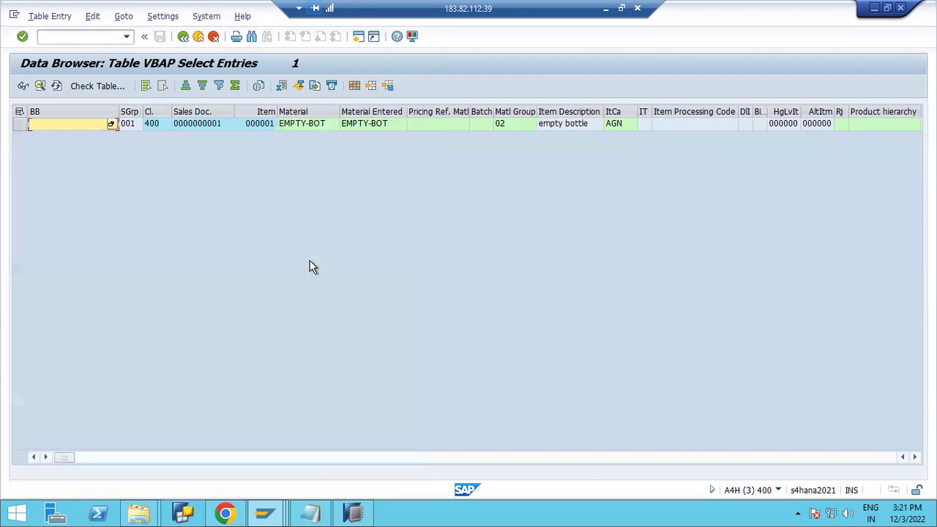
Return to sales order 1, open its header data and check the available Sales office values without picking one.
key("alt+Tab")
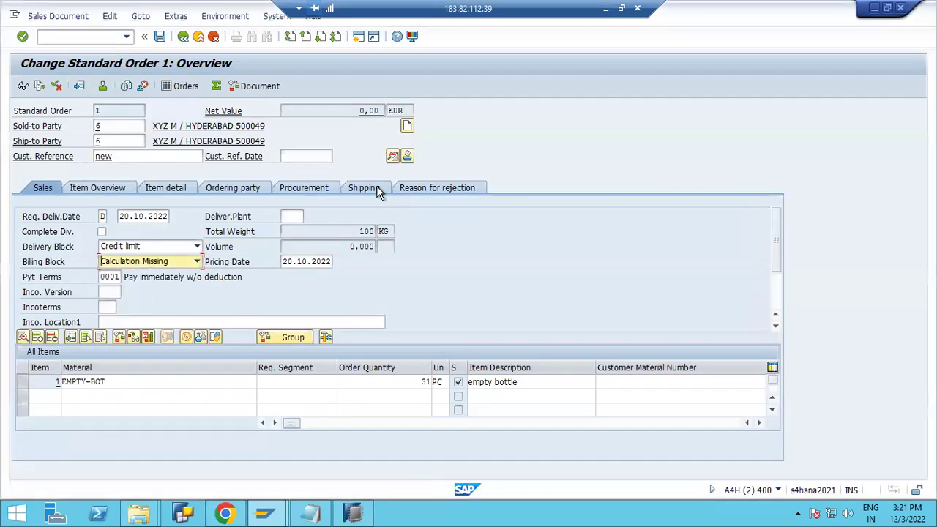
left_click(394, 157)
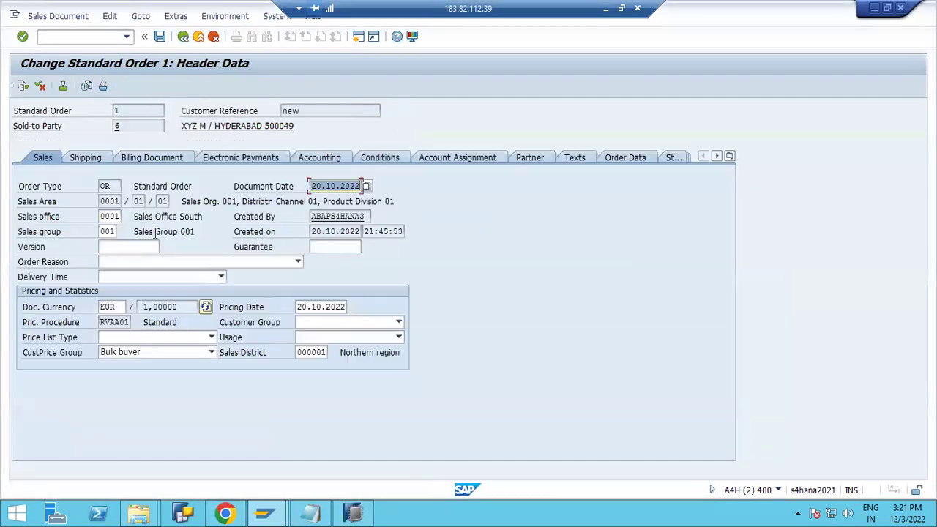
left_click(112, 215)
left_click(124, 216)
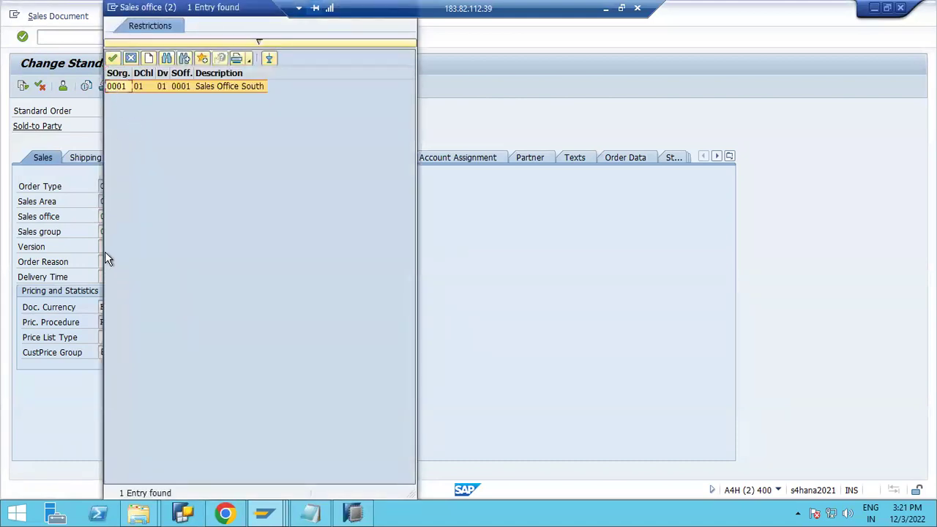
left_click_drag(109, 11, 348, 73)
left_click(399, 75)
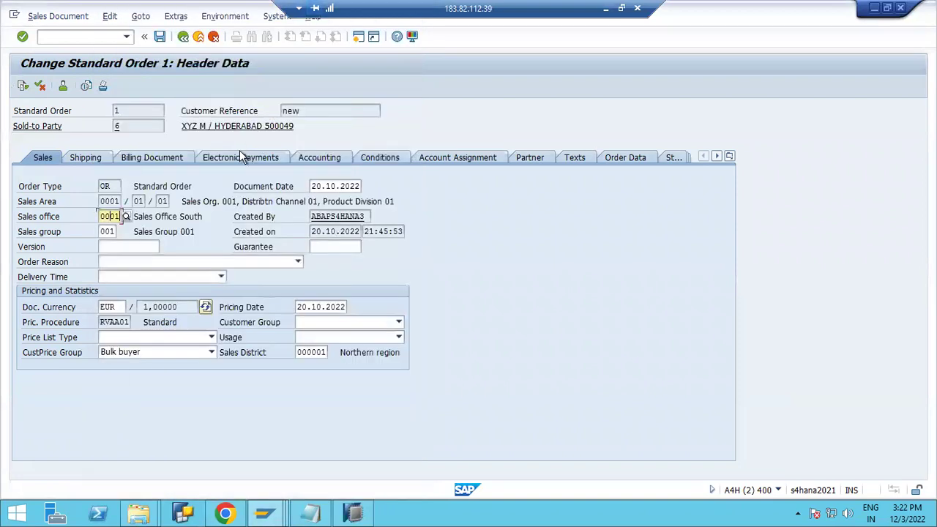
Clear the Sales office and Sales group in the order header and save the incomplete document.
key("BackSpace")
left_click(160, 36)
key("BackSpace")
left_click(160, 36)
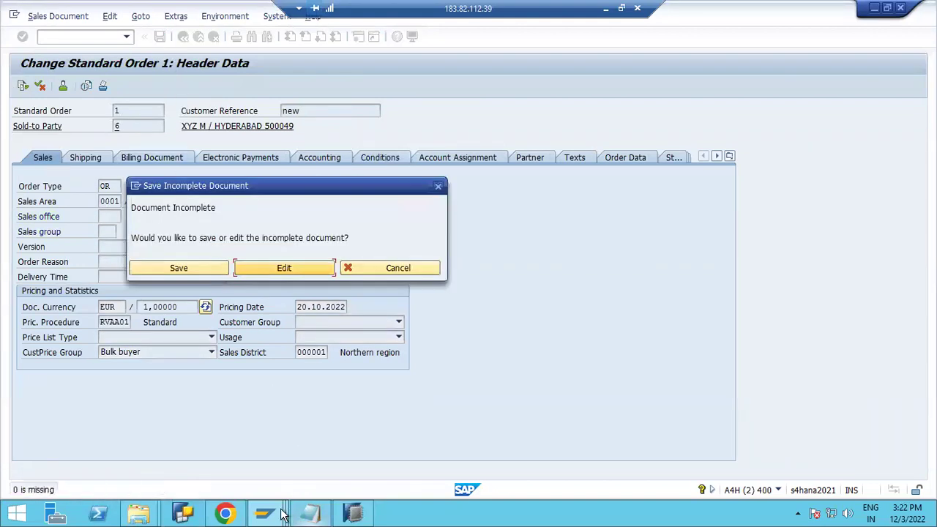
left_click(197, 266)
Return to the data extraction session and run 2LIS_11_VAHDR twice with replication mode Extraction of Last Delta.
mouse_move(261, 514)
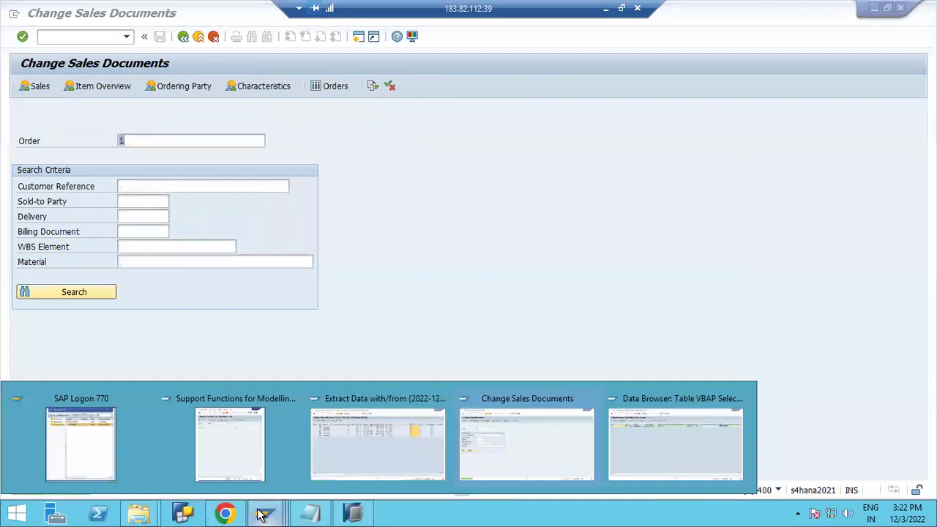
left_click(358, 460)
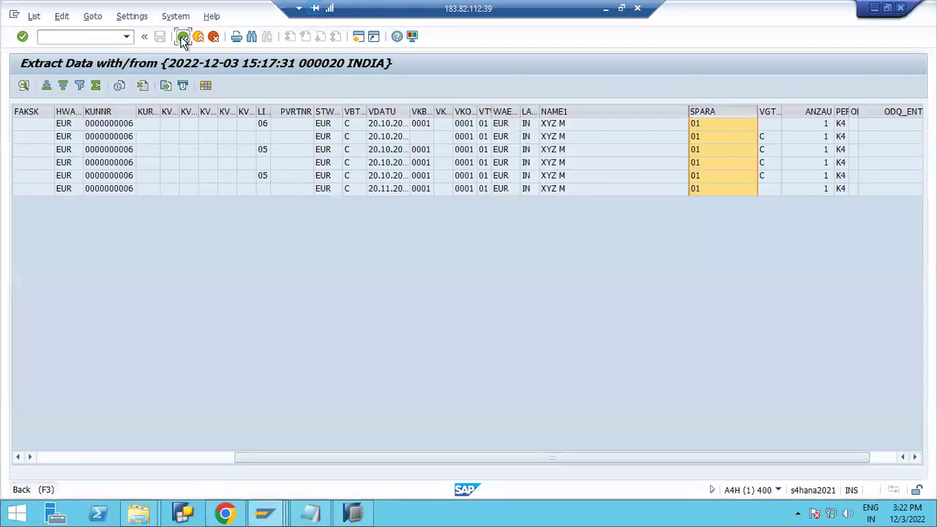
left_click(182, 36)
left_click(194, 161)
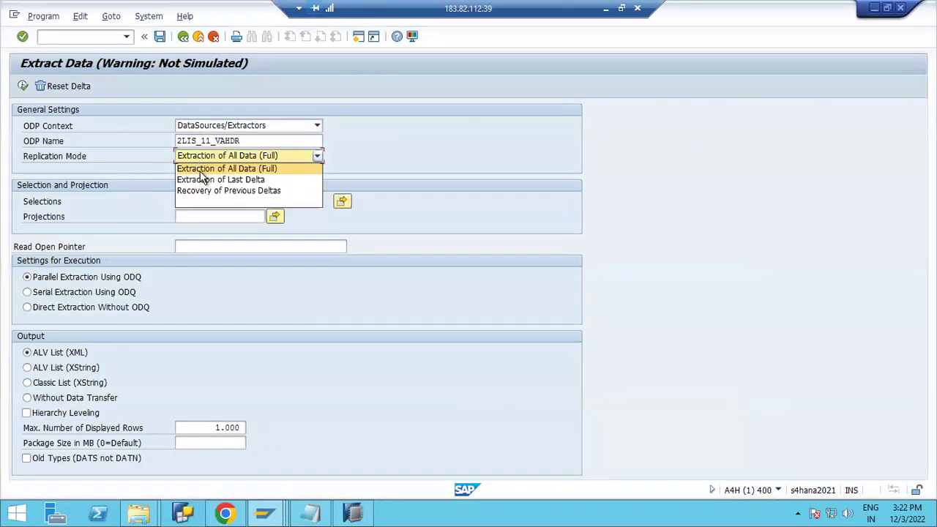
left_click(179, 177)
left_click(22, 87)
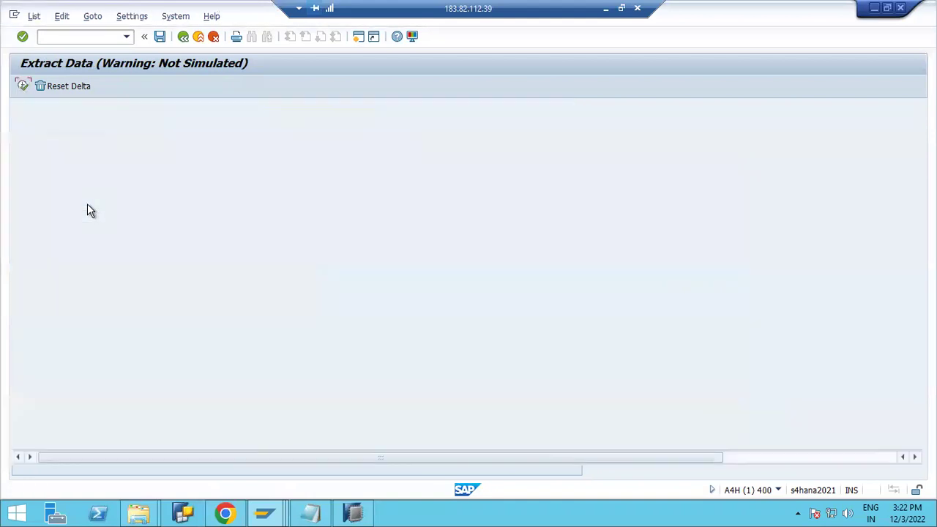
left_click(182, 37)
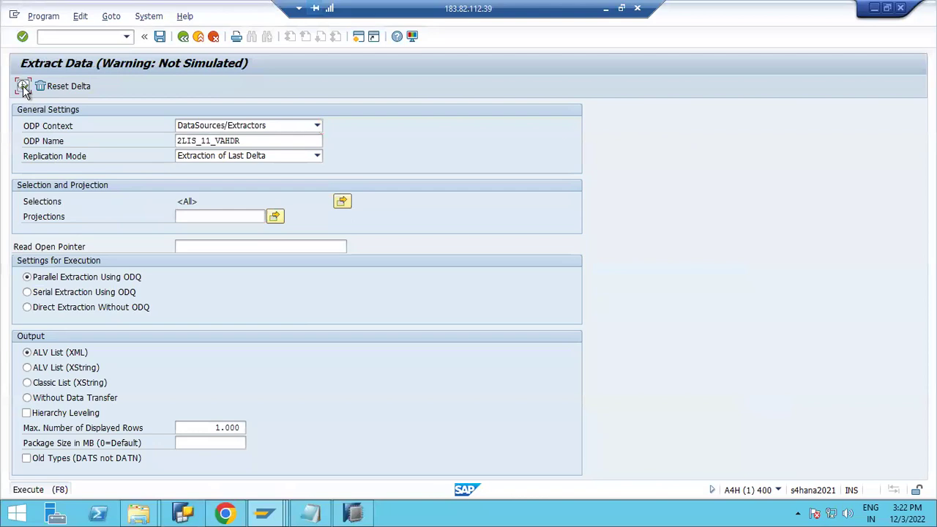
left_click(23, 86)
left_click(183, 36)
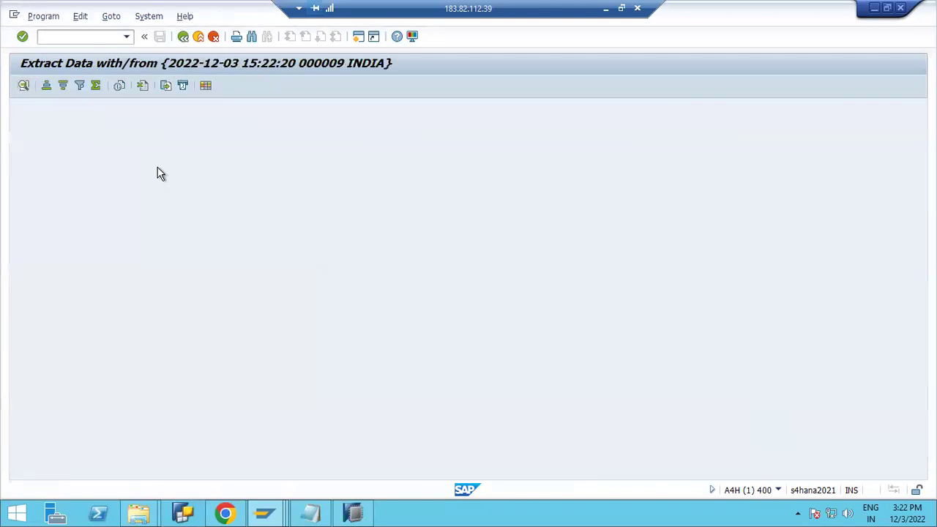
Run the 2LIS_11_VAHDR extraction as Extraction of All Data (Full) and examine the row of sales document 1 across its columns.
left_click(220, 156)
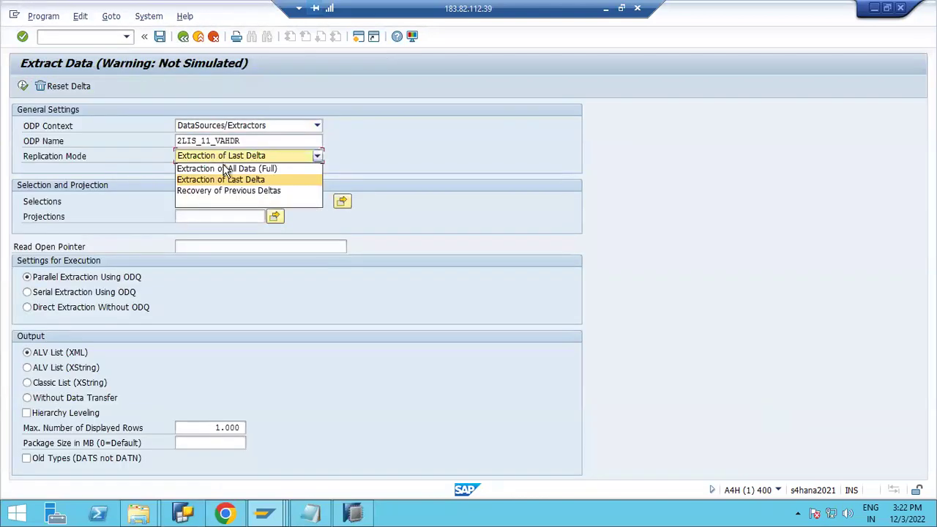
left_click(222, 169)
left_click(23, 86)
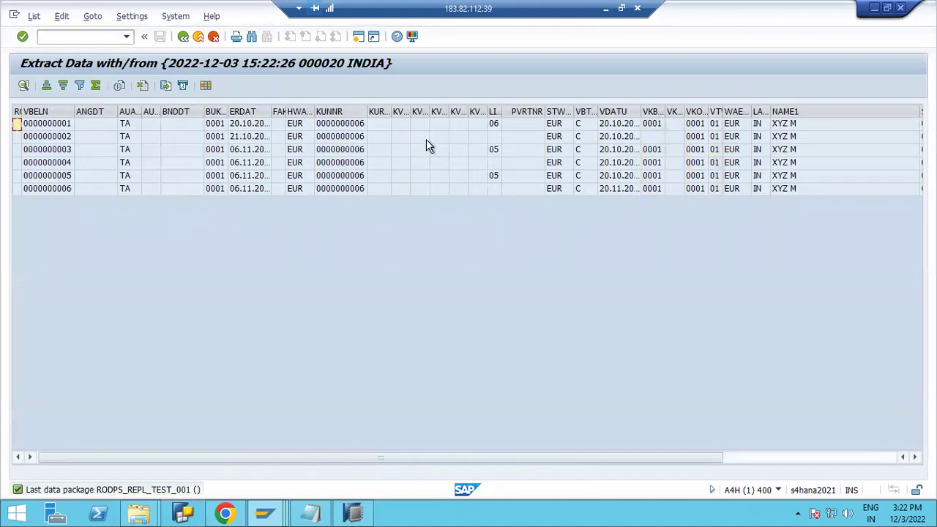
left_click(826, 125)
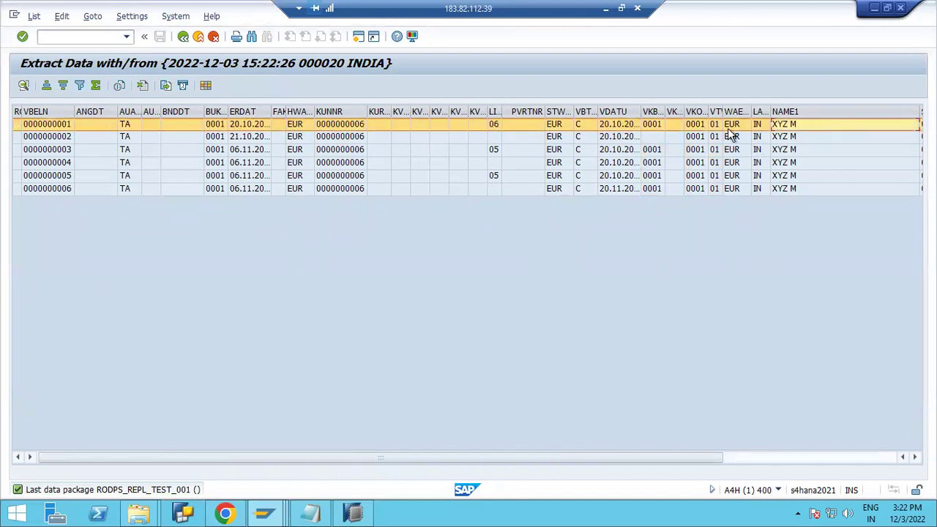
left_click(863, 458)
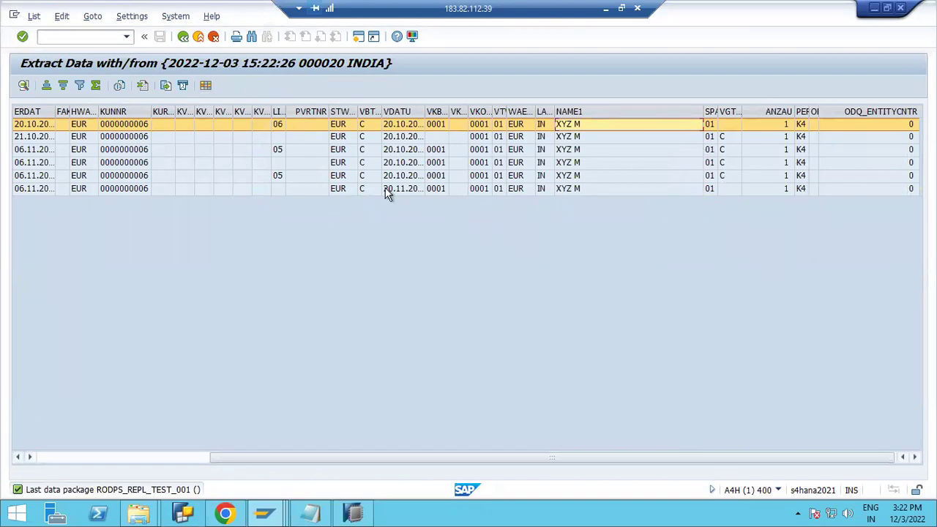
left_click(183, 37)
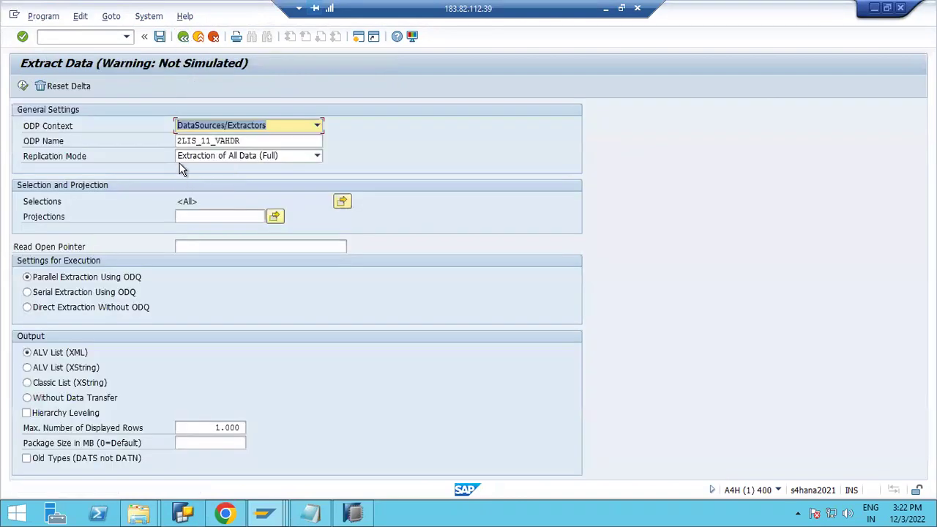
Set the replication mode back to Extraction of Last Delta, rerun the extraction and return to the selection screen.
left_click(220, 156)
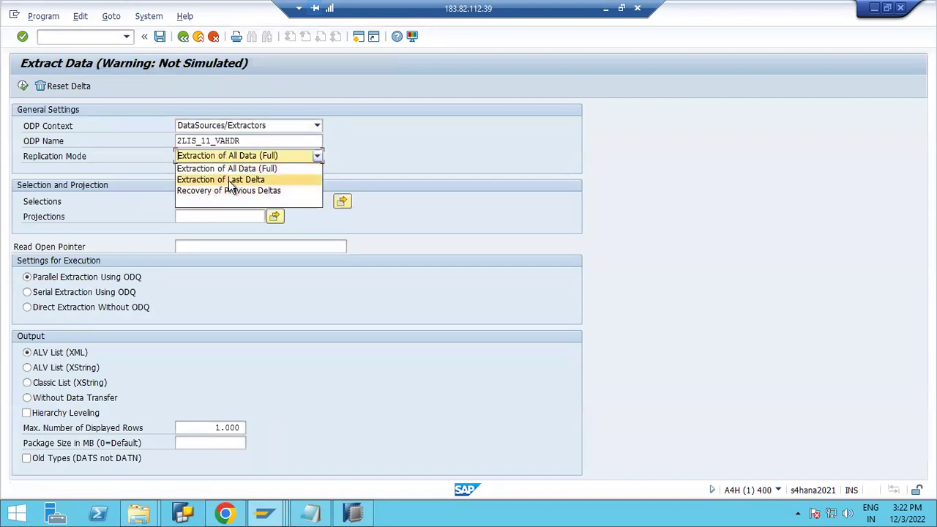
left_click(230, 182)
left_click(23, 87)
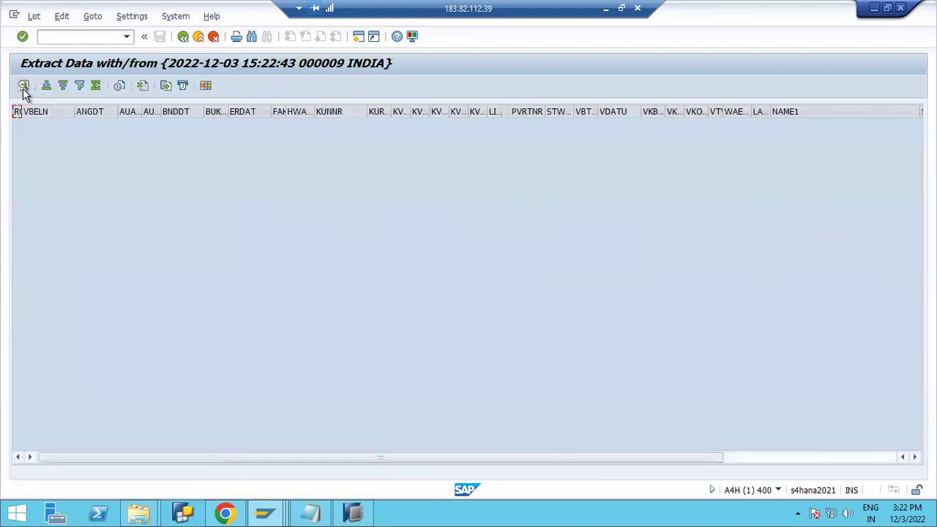
left_click(183, 37)
left_click_drag(264, 141, 158, 147)
left_click(157, 146)
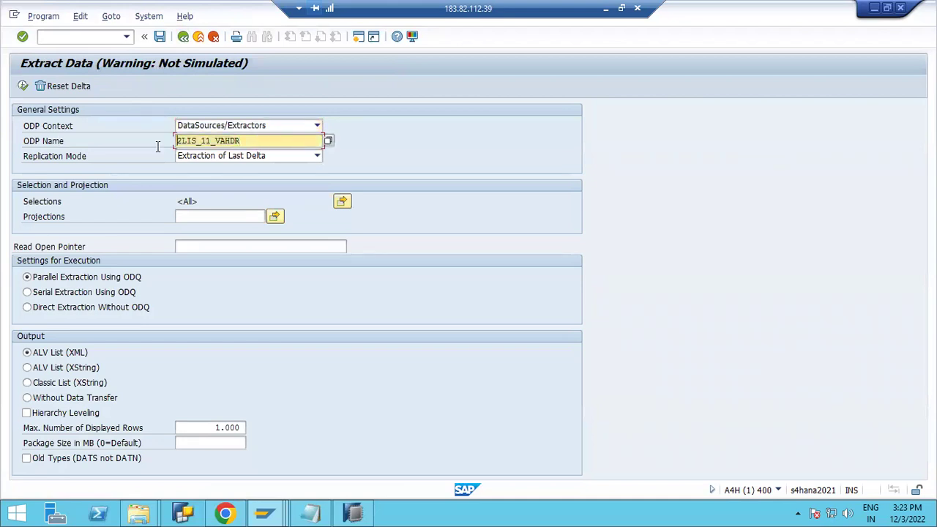
left_click_drag(269, 142, 174, 143)
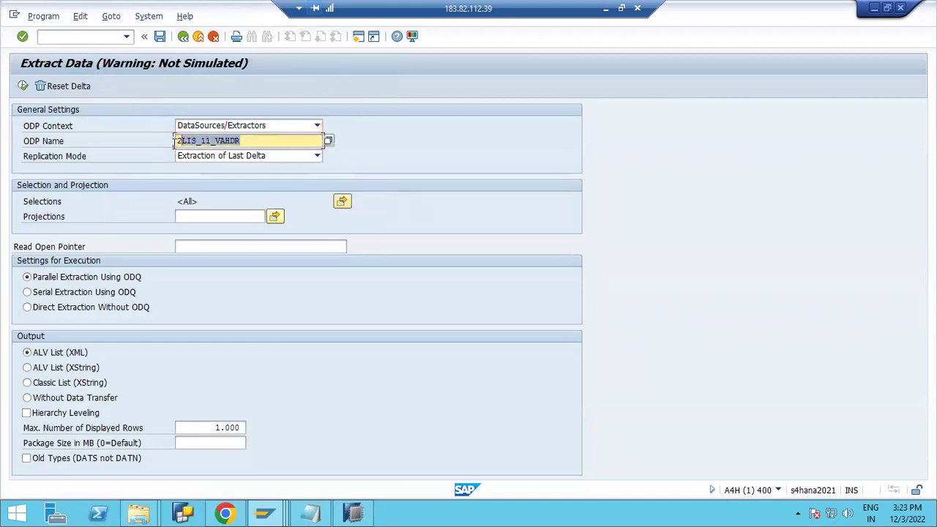
left_click(175, 143)
Open transaction RSA1 in a new session with the command /orsa1.
left_click(91, 37)
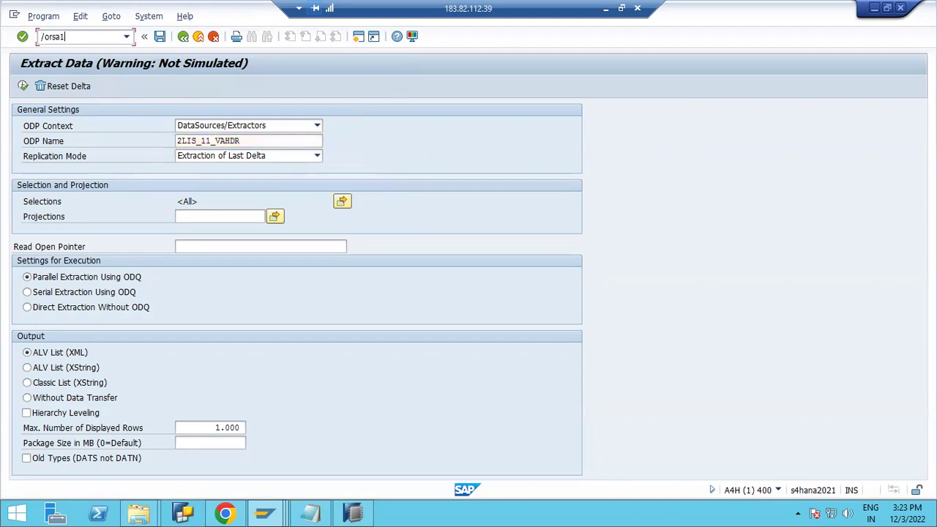
type("/orsa1")
key("Return")
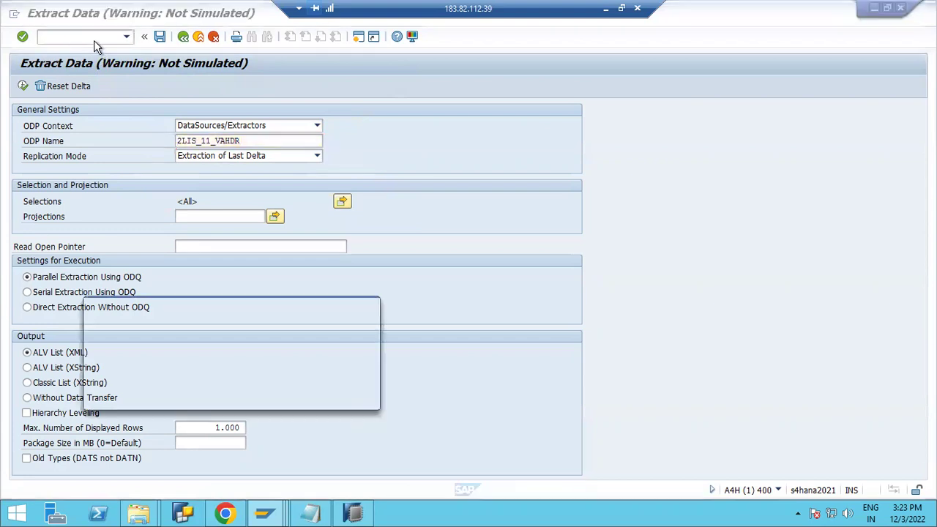
Switch the new session to transaction RSA5 with /nrsa5 and fully expand the SAP-R/3 application component tree.
left_click(352, 397)
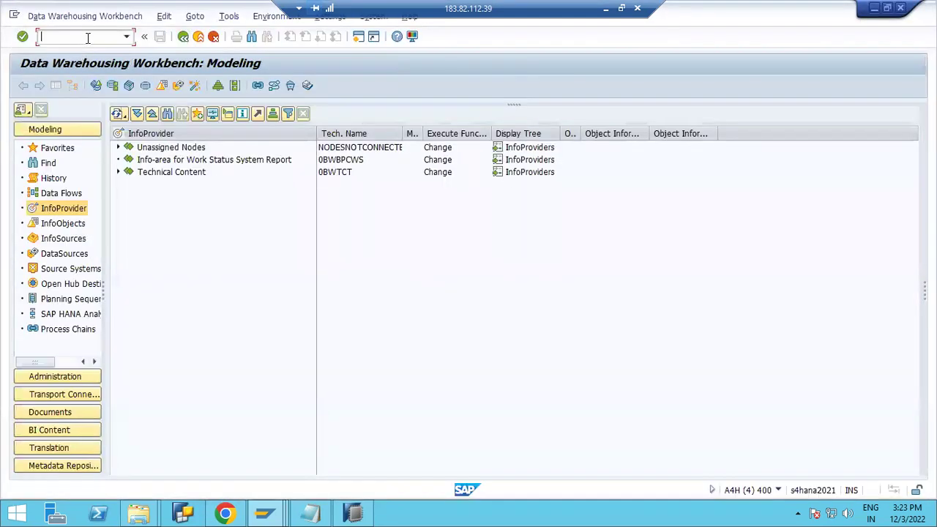
type("/nrsa5")
key("Return")
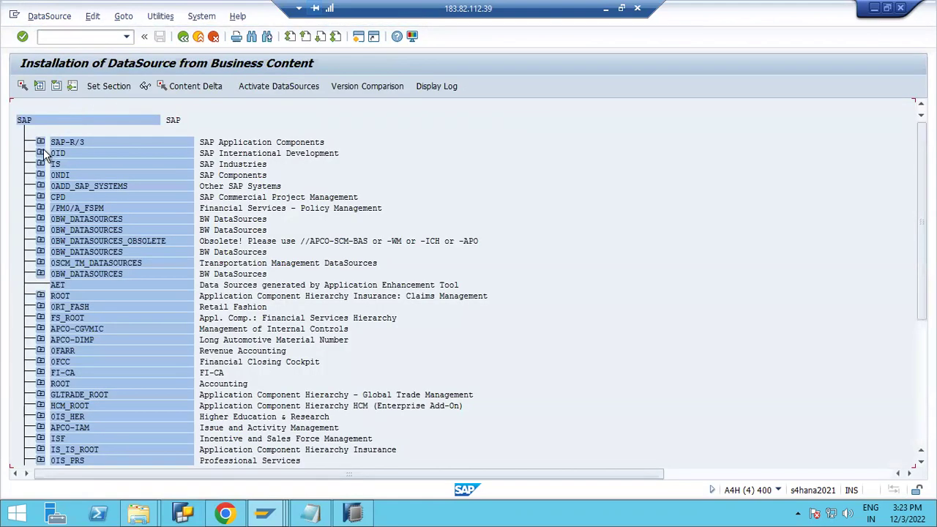
left_click(41, 142)
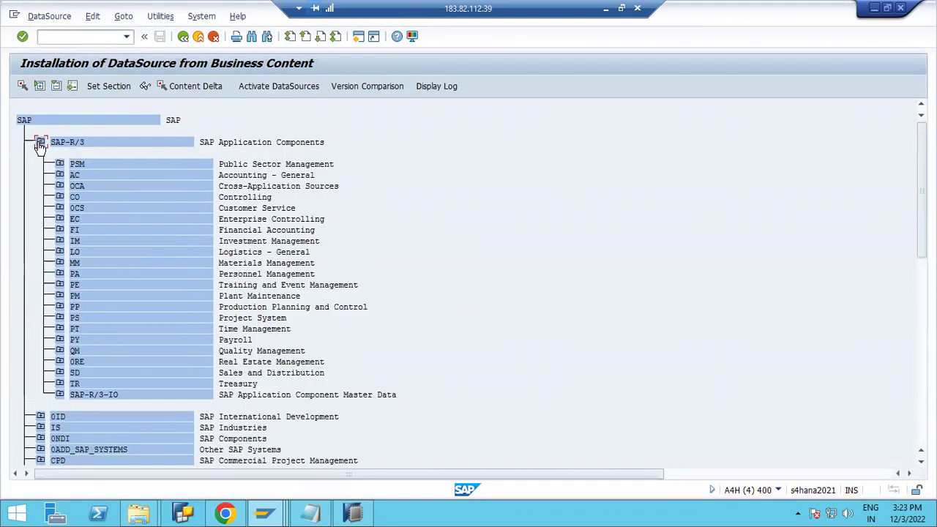
left_click(39, 86)
Open transaction RSA2 with /nrsa2 and display the field definitions of DataSource 2LIS_11_VAHDR.
left_click(44, 36)
type("/nrsa2")
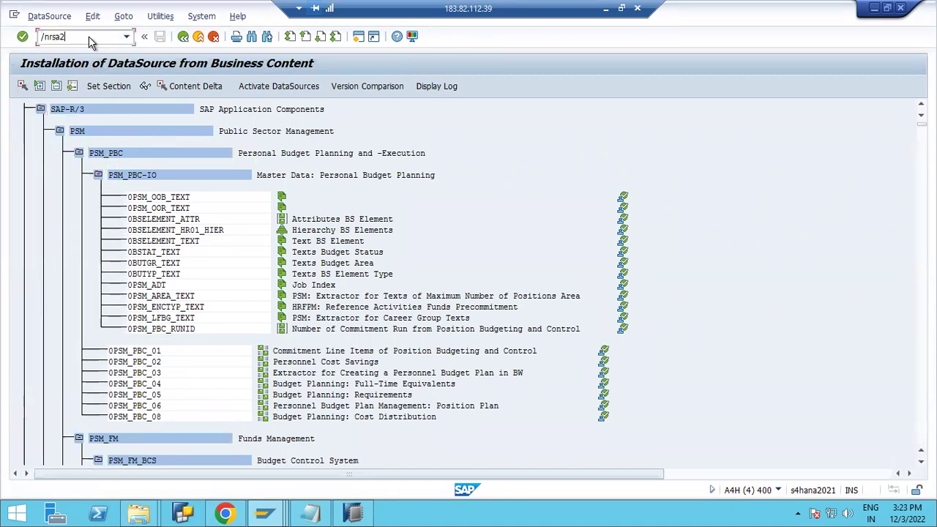
key("Return")
left_click(100, 186)
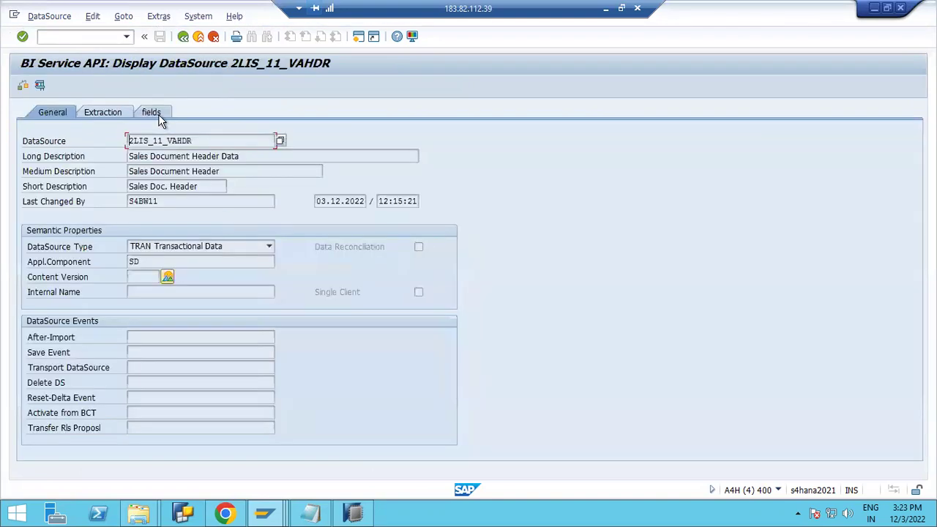
left_click(157, 114)
Examine the field names and data elements in the 2LIS_11_VAHDR field definitions from first to last position.
scroll(126, 315, "down", 10)
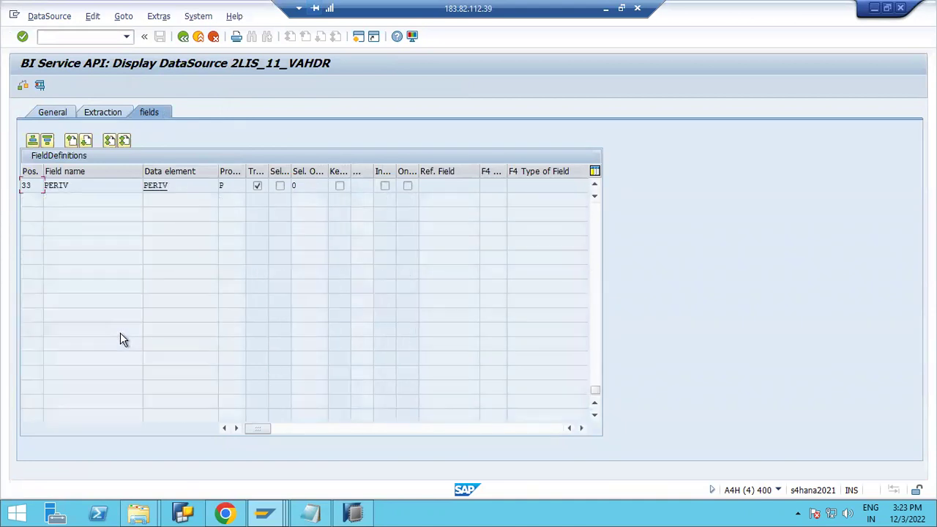
scroll(99, 274, "up", 3)
left_click(28, 273)
scroll(83, 282, "up", 3)
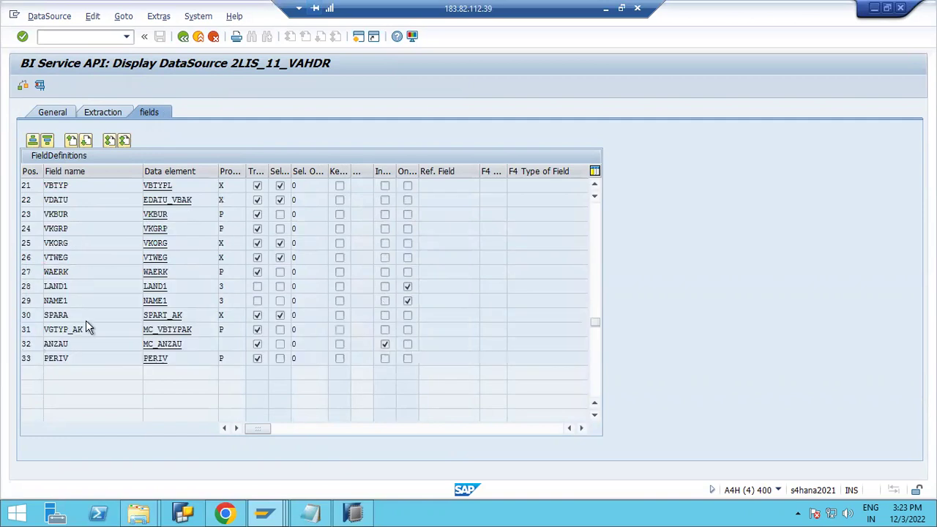
scroll(85, 328, "up", 1)
scroll(94, 316, "up", 5)
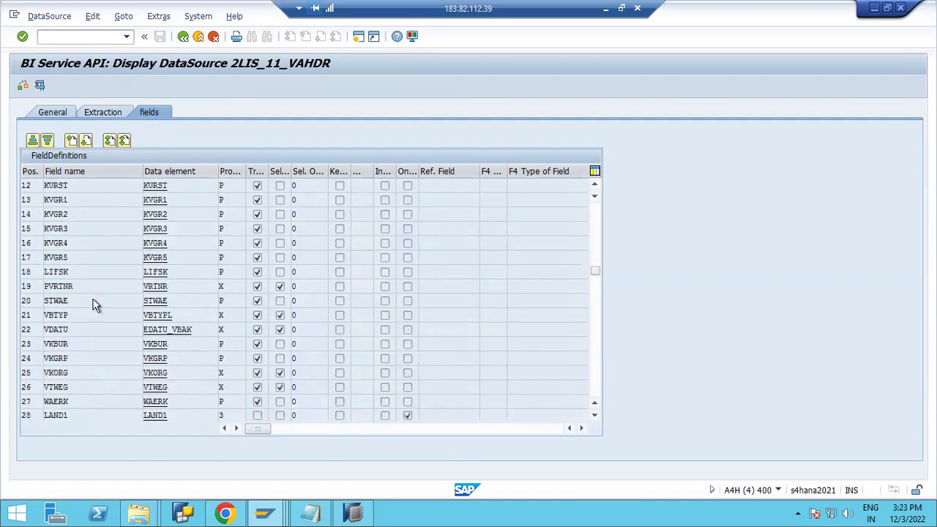
scroll(93, 305, "up", 1)
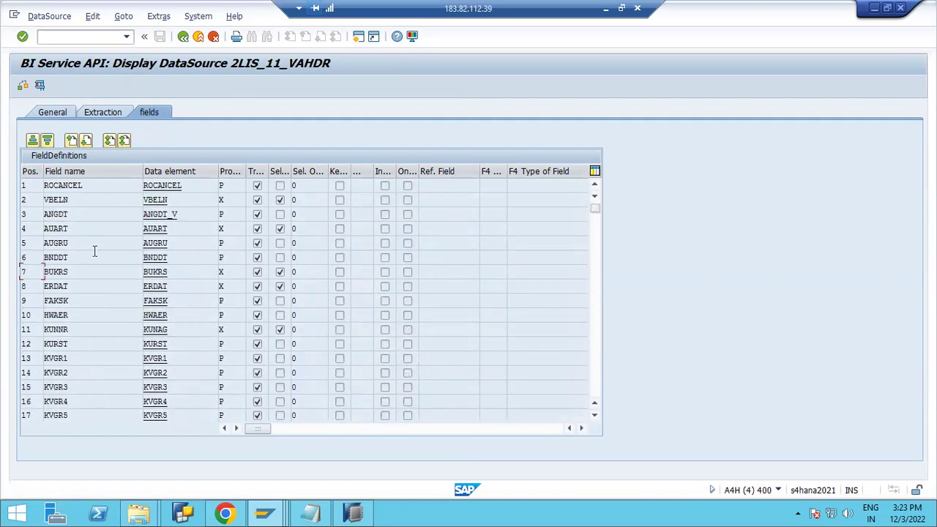
scroll(111, 329, "down", 2)
scroll(111, 334, "down", 1)
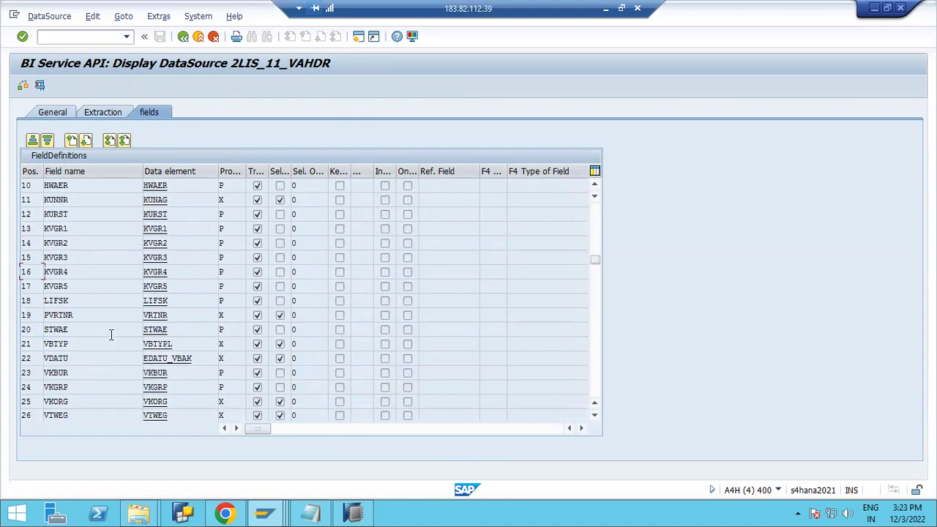
scroll(138, 364, "down", 1)
Switch to the Data Browser session with the table VBAP entries.
key("alt+Tab")
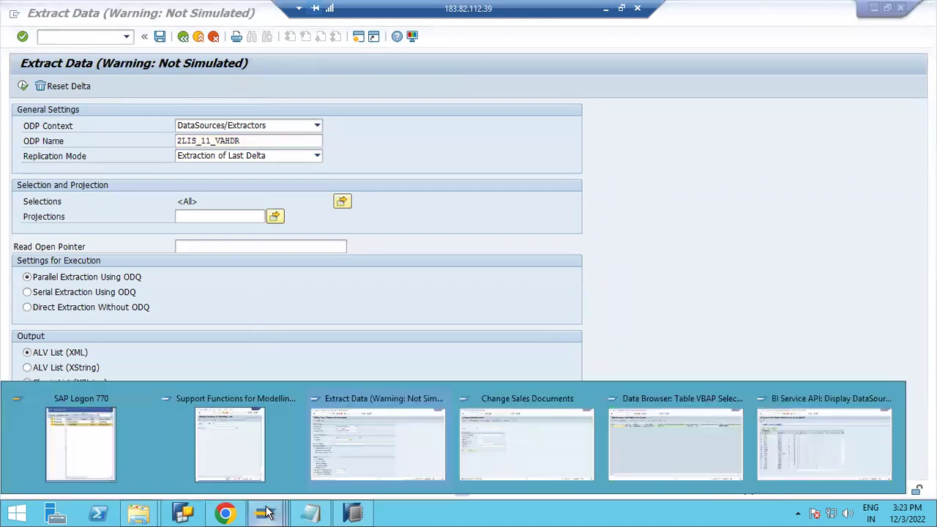
left_click(368, 453)
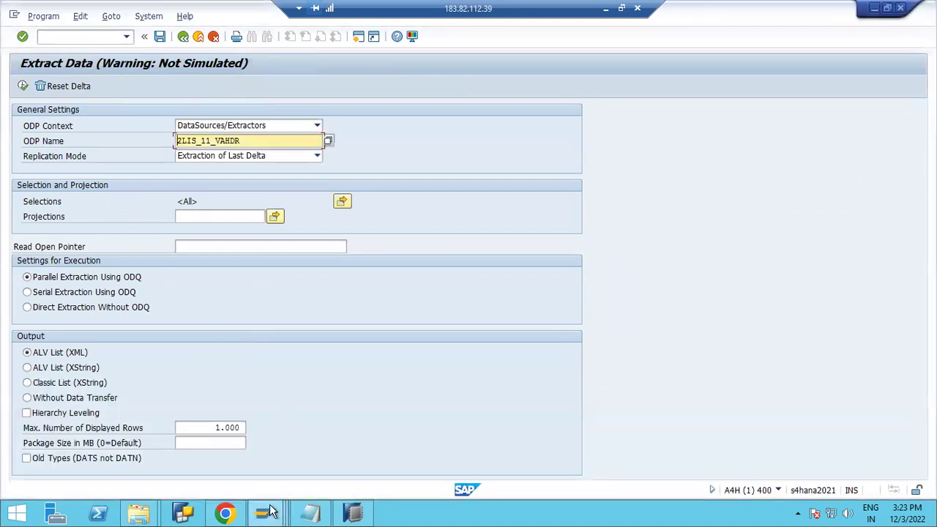
mouse_move(265, 511)
left_click(387, 454)
left_click(674, 464)
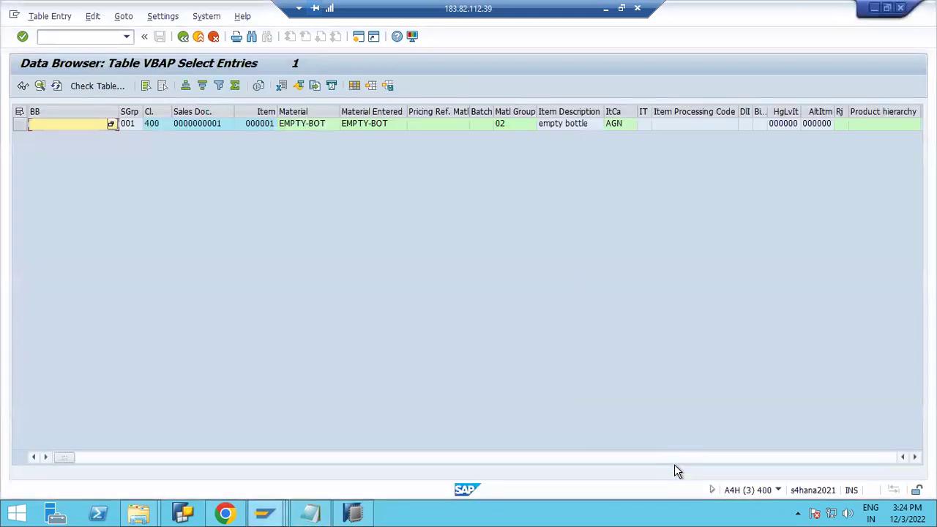
left_click(163, 17)
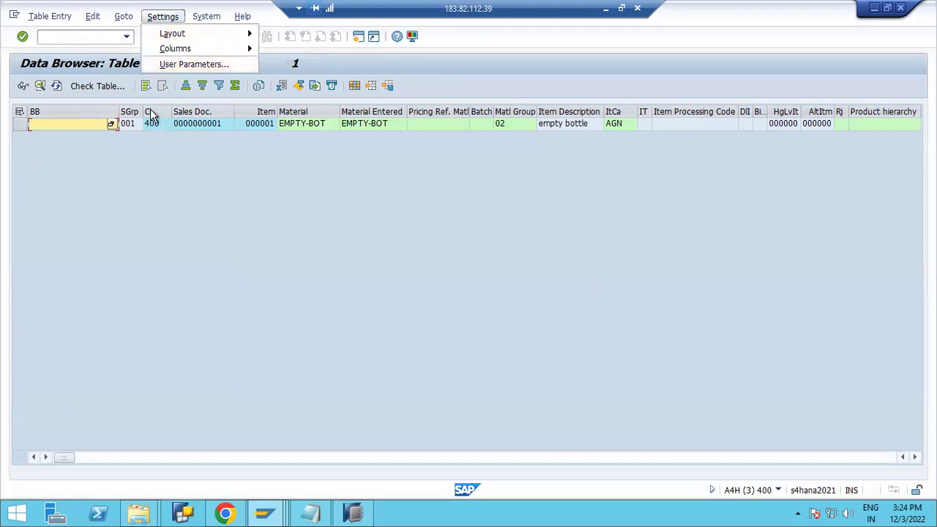
left_click(173, 65)
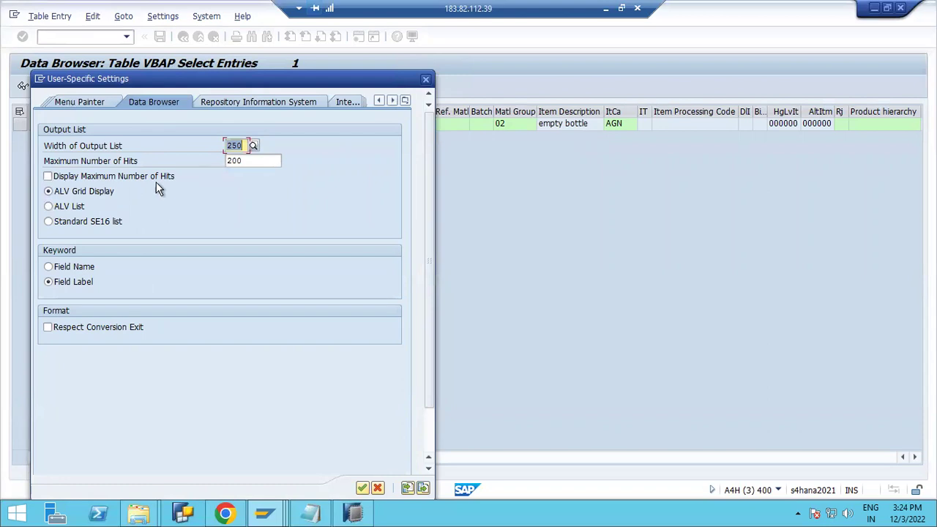
left_click(431, 83)
key("Return")
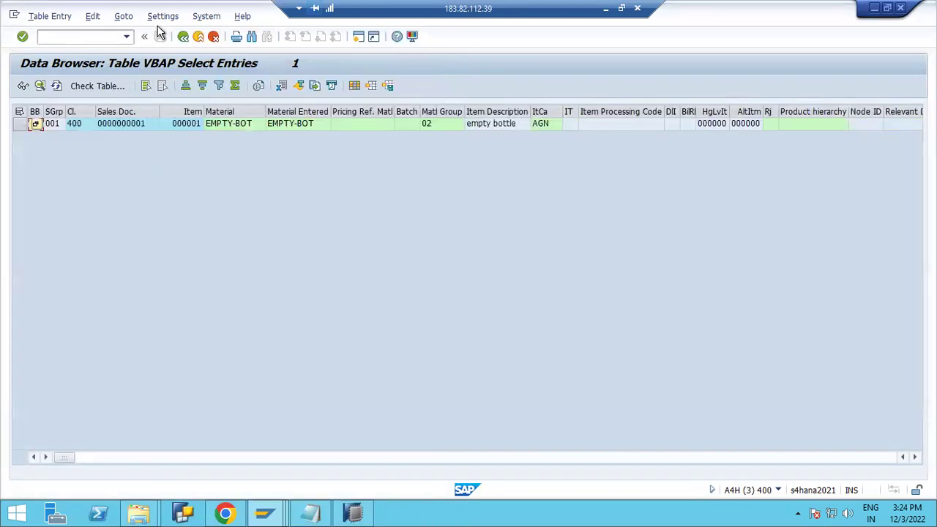
Set the Data Browser user parameter Keyword to Field Name and widen the FAKSP and VKGRP_ANA columns of the VBAP list.
left_click(162, 18)
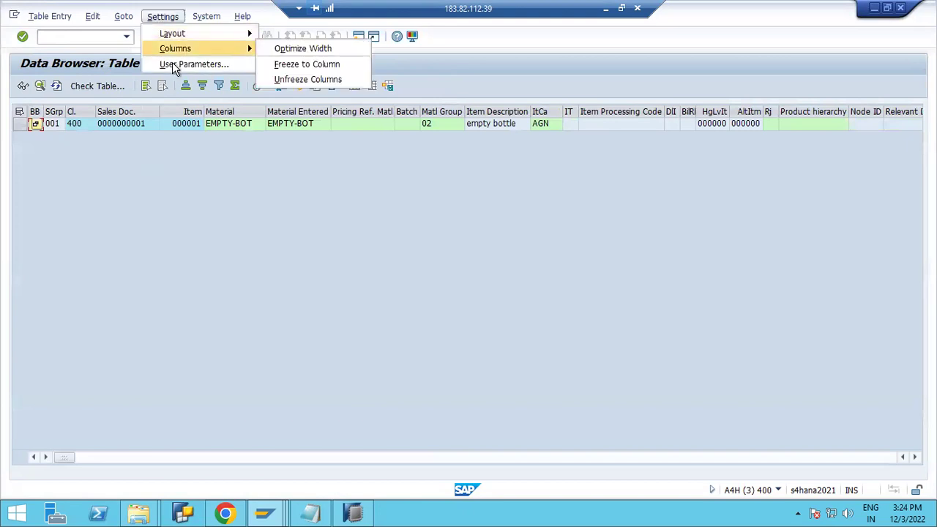
left_click(174, 64)
left_click(66, 268)
left_click(361, 488)
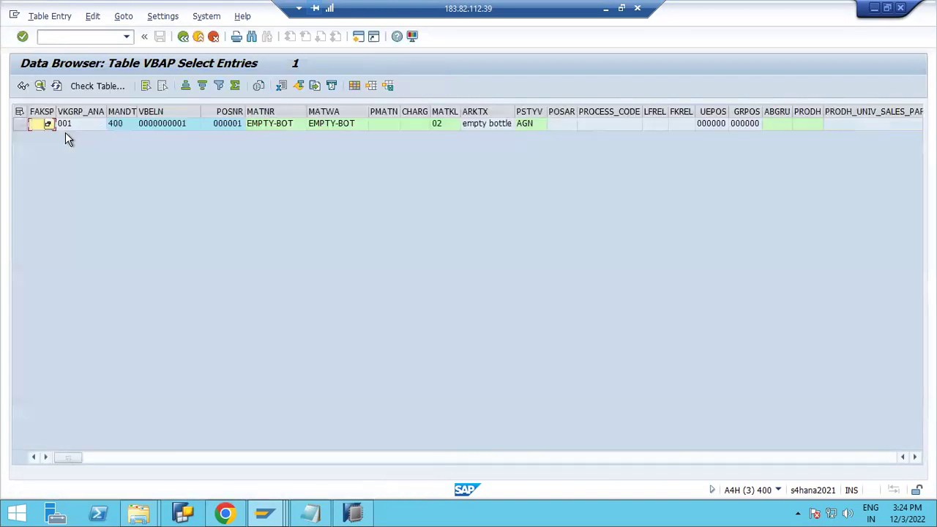
left_click_drag(55, 114, 178, 115)
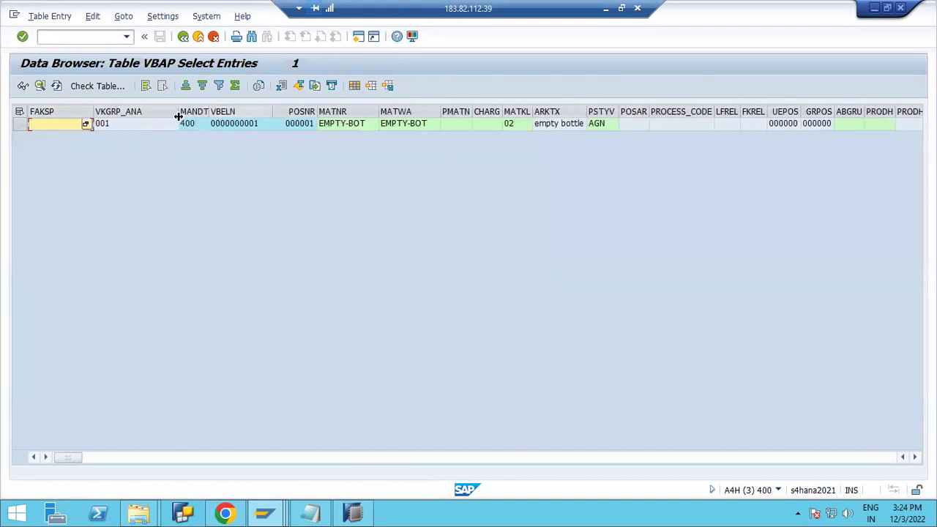
Review the Data Browser keyword setting in the user parameters, accept it and select the VKGRP_ANA column.
left_click(164, 16)
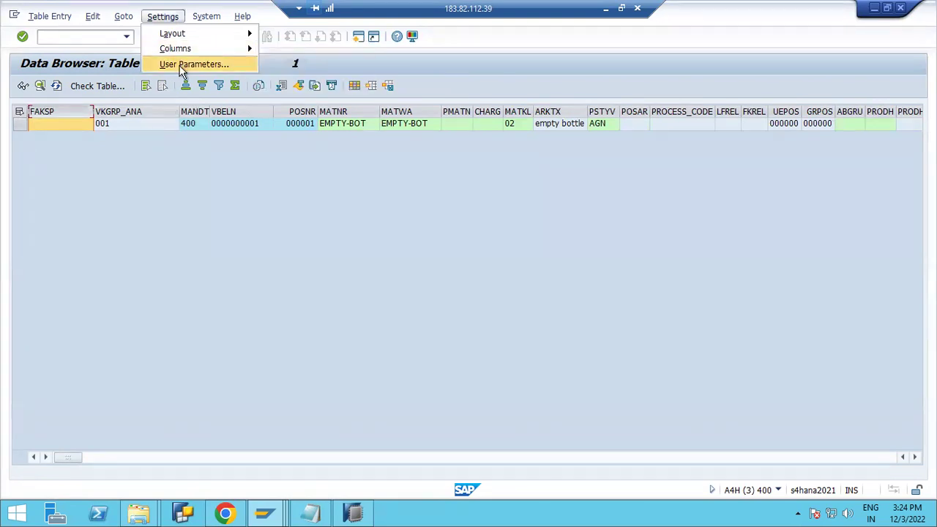
left_click(186, 65)
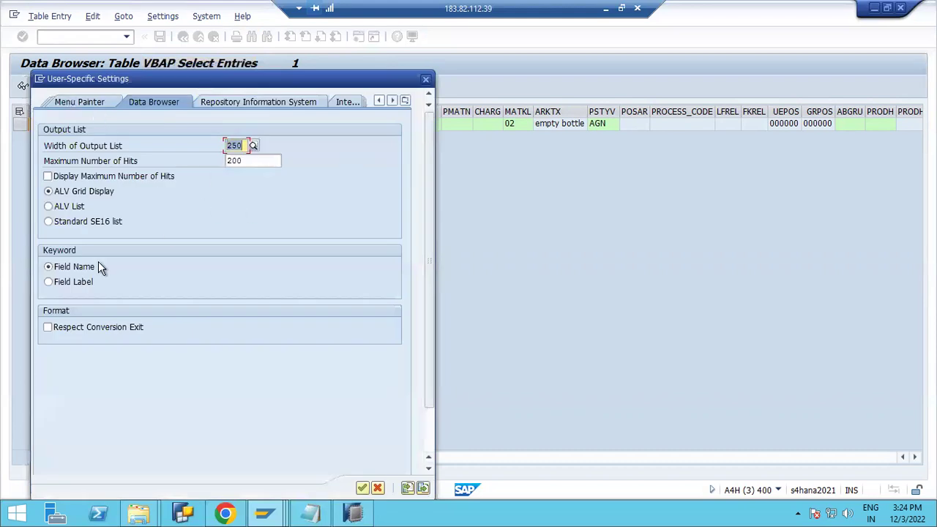
left_click(469, 194)
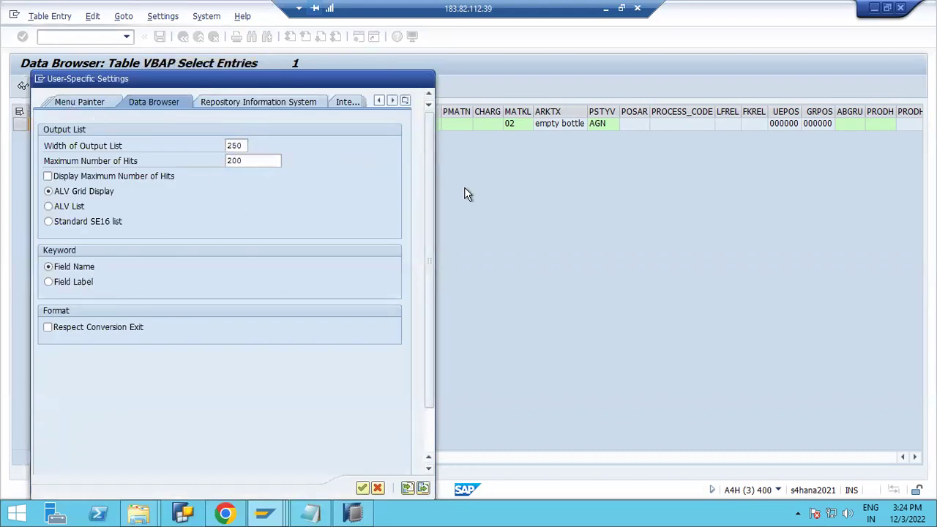
key("Return")
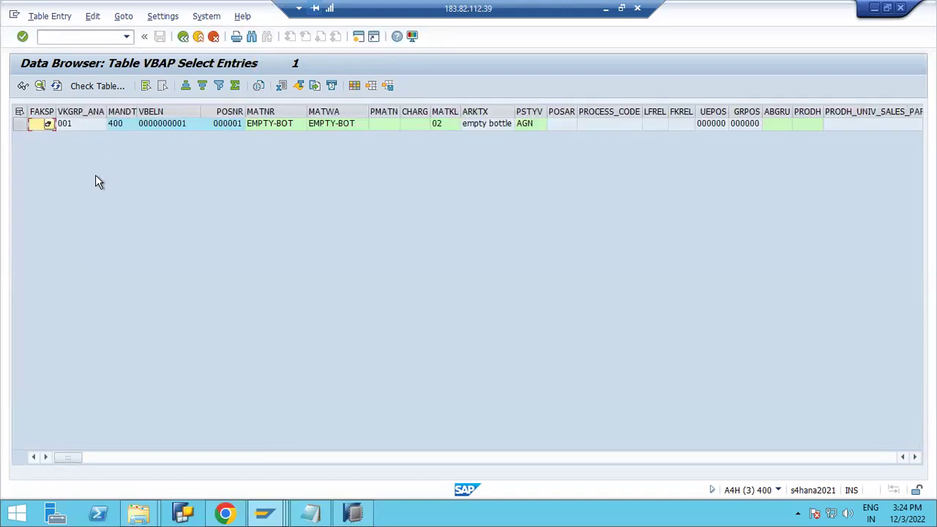
left_click(89, 112)
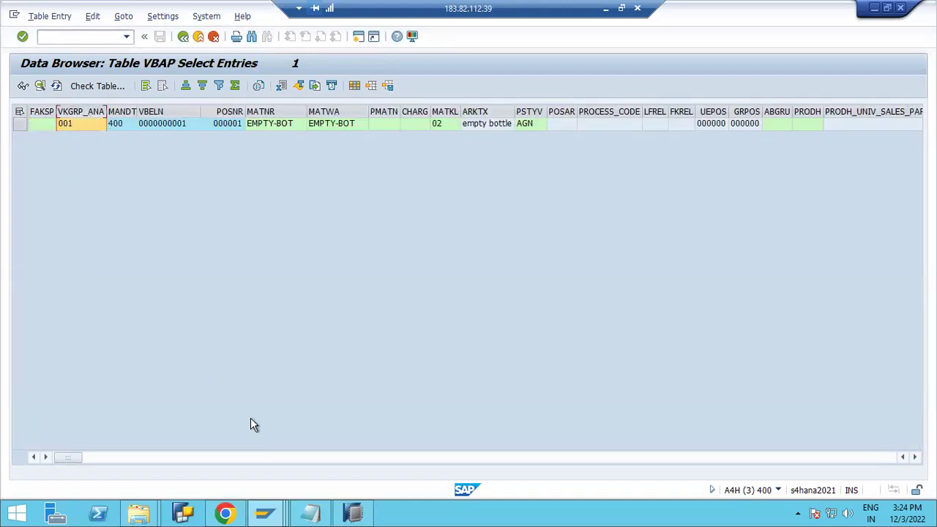
Check the field list of DataSource 2LIS_11_VAHDR in its session and return to the VBAP entries.
left_click(264, 515)
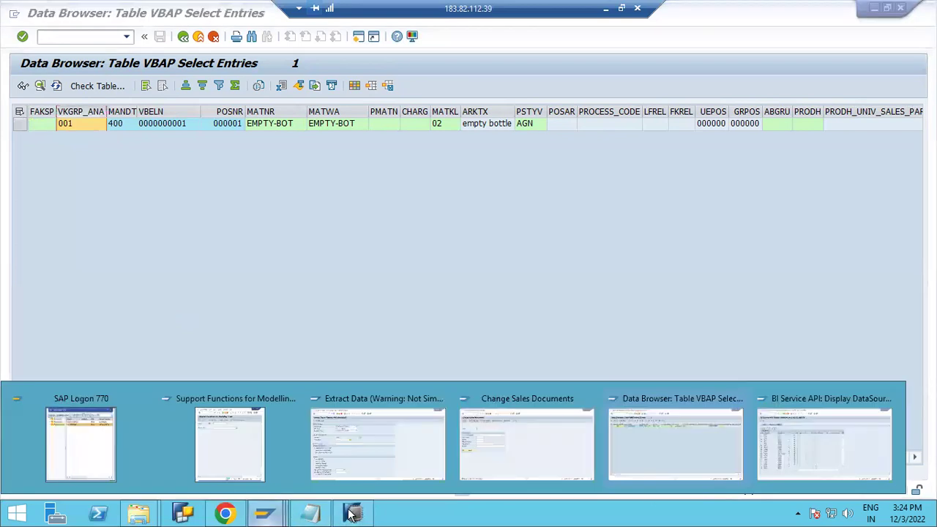
left_click(811, 465)
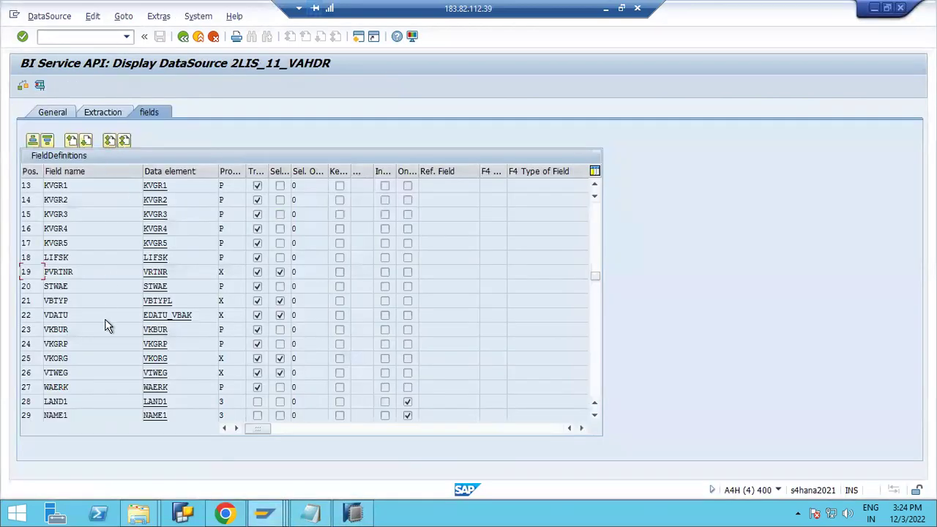
scroll(103, 307, "down", 3)
scroll(101, 289, "up", 7)
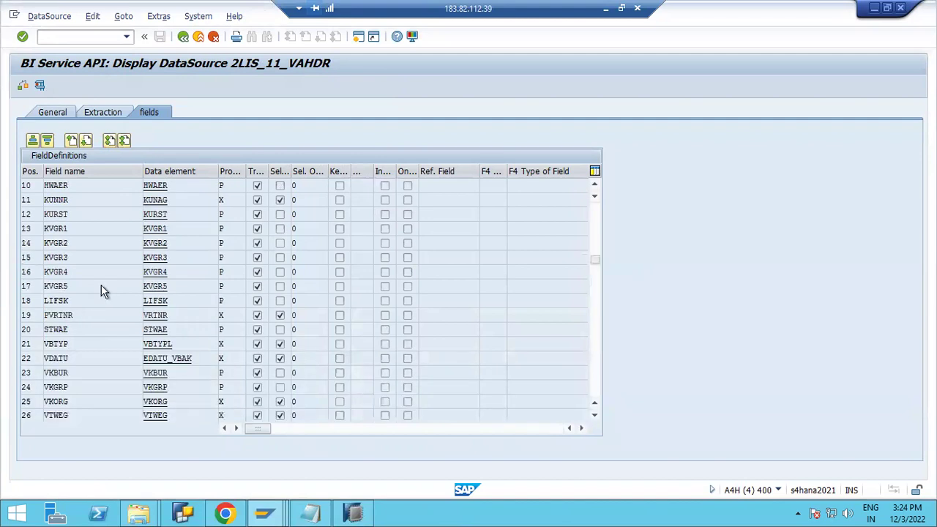
key("alt+Tab")
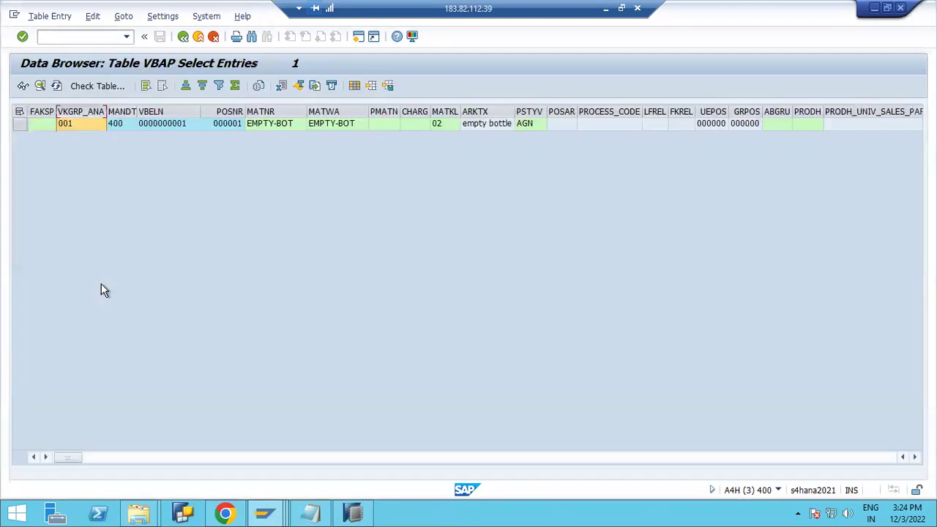
Switch to the Extract Data session, run 2LIS_11_VAHDR with replication mode Extraction of All Data (Full) and leave the result list.
mouse_move(268, 514)
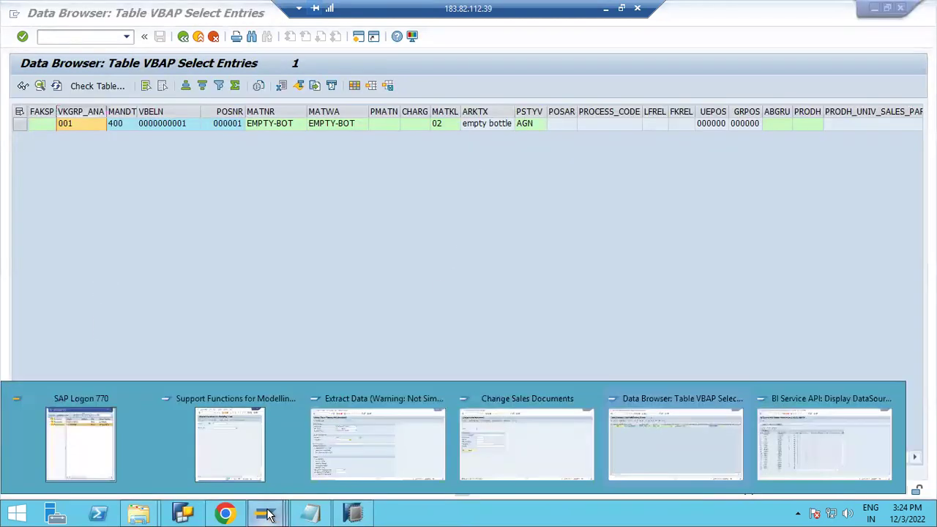
left_click(358, 456)
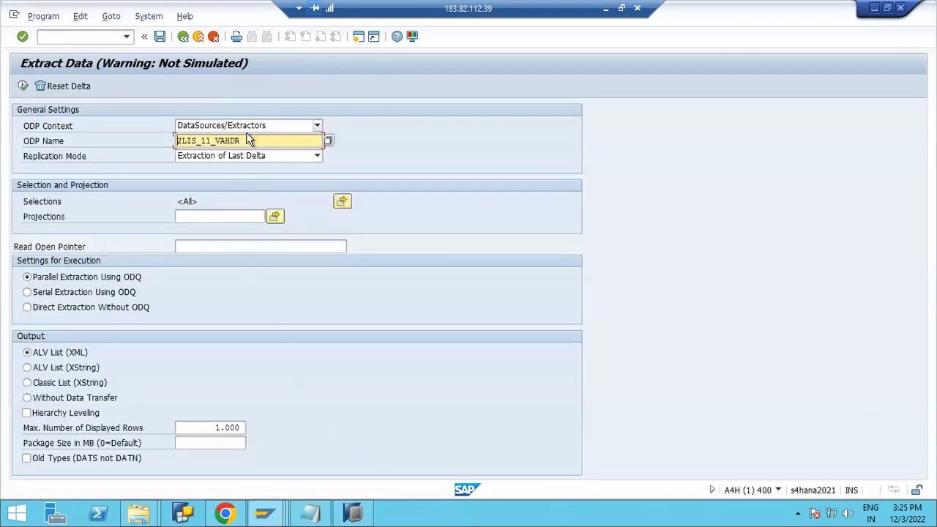
left_click_drag(252, 139, 176, 140)
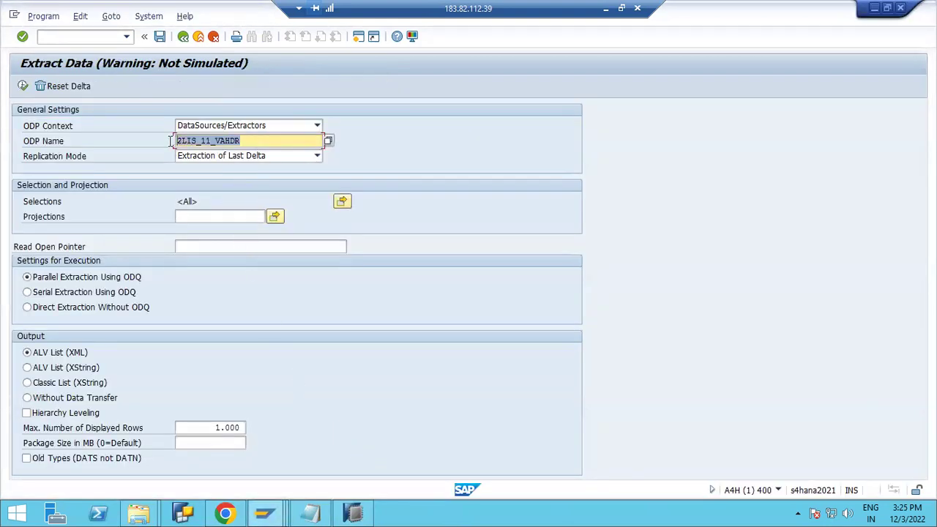
left_click(205, 157)
left_click(229, 190)
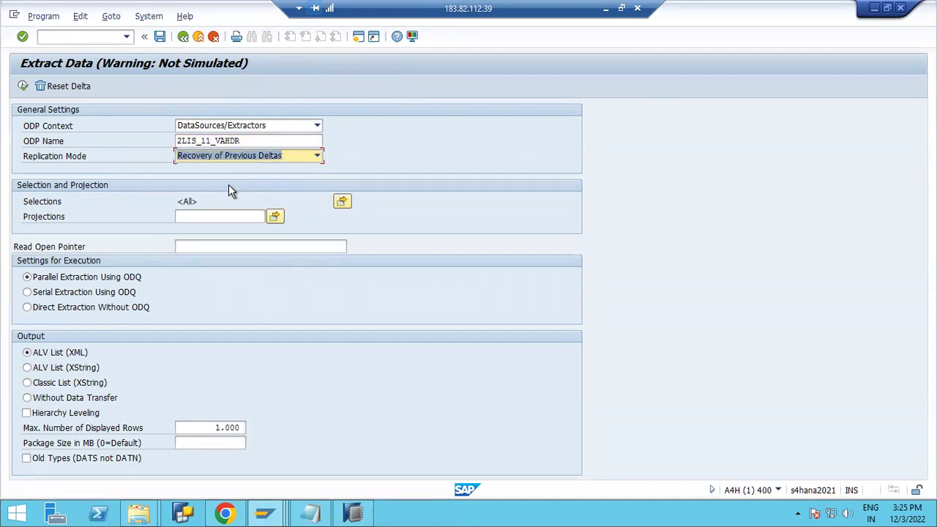
left_click(230, 152)
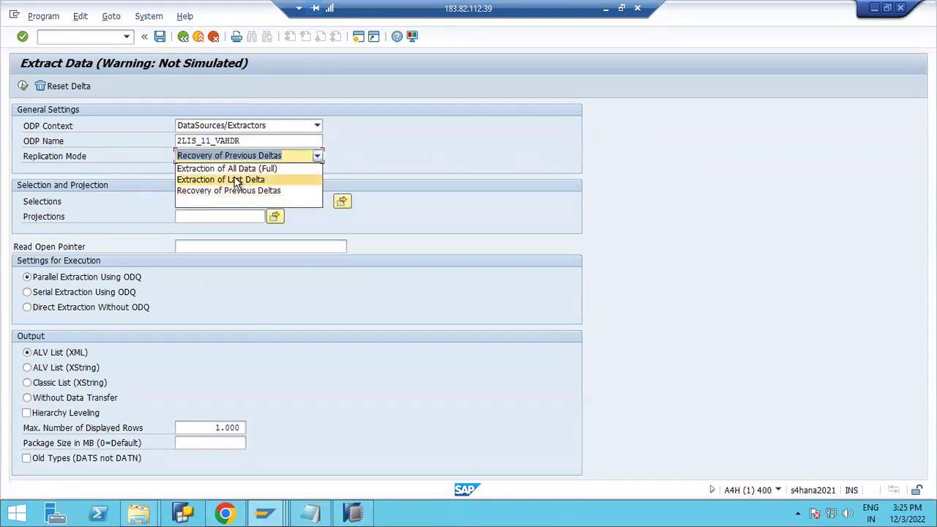
left_click(228, 168)
left_click(24, 87)
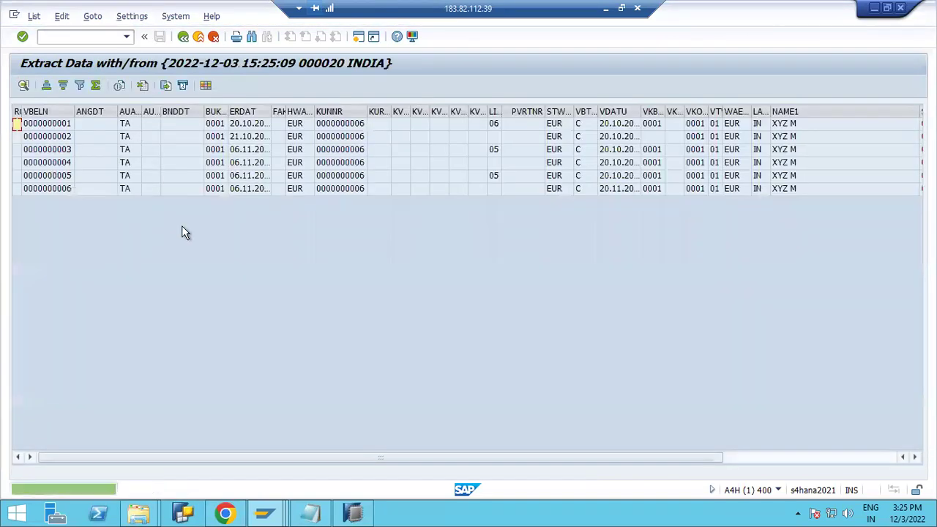
left_click(183, 41)
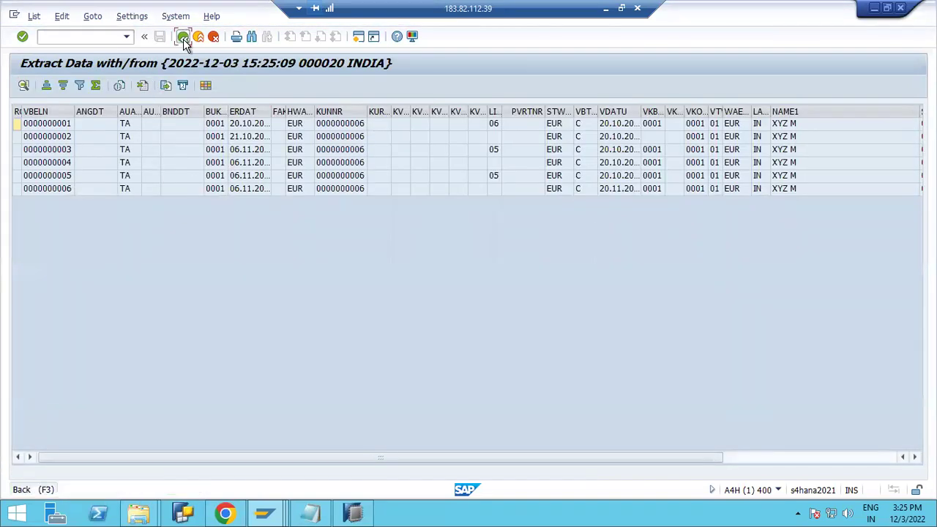
Open the delta queue monitor (ODQMON) in a new session and widen the queue status and Queue columns.
left_click(106, 40)
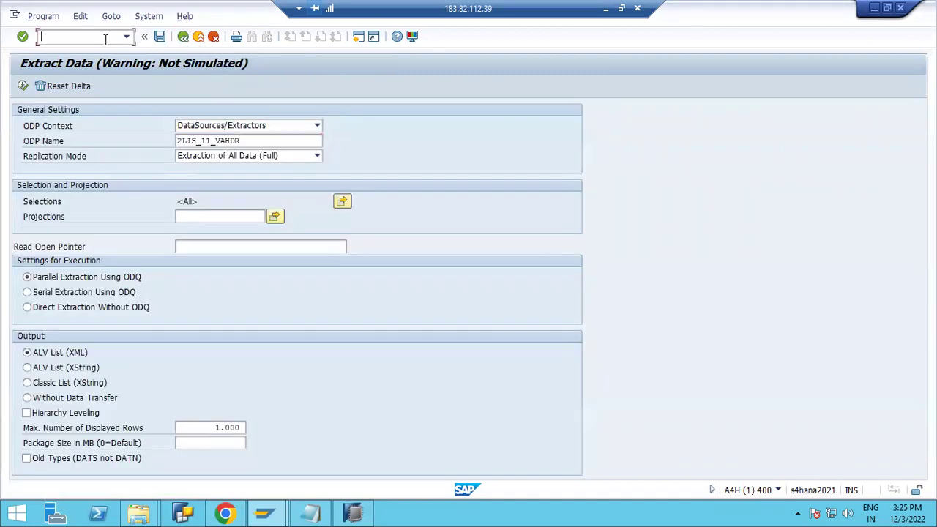
type("/oodam")
key("BackSpace")
key("BackSpace")
key("BackSpace")
type("QMO")
key("Return")
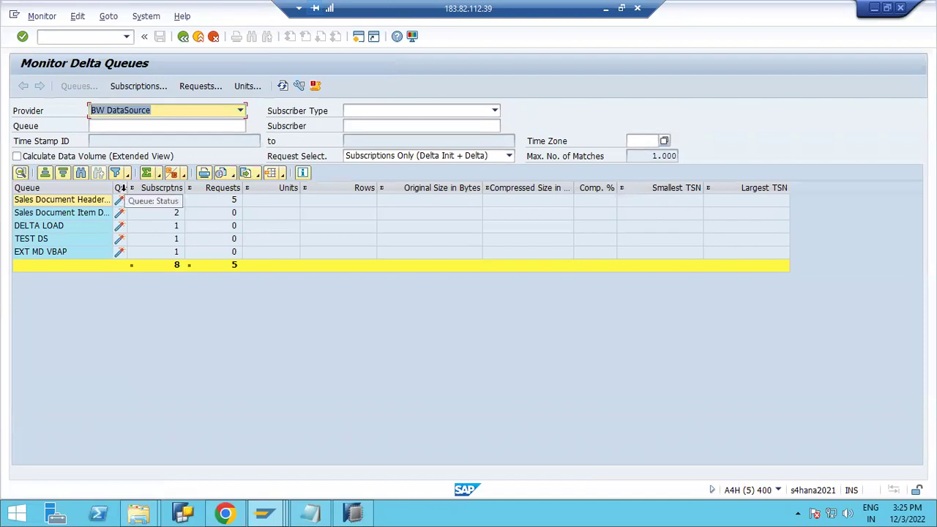
double_click(126, 188)
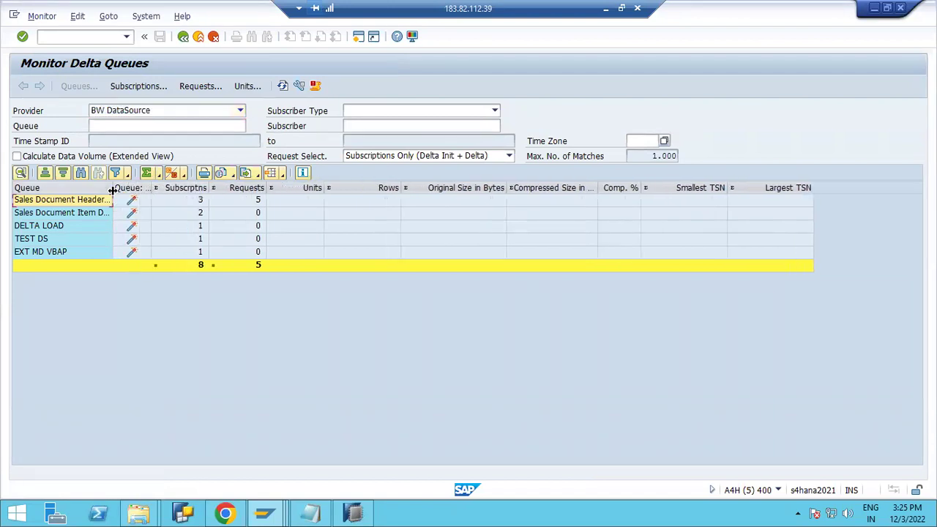
double_click(112, 189)
Restrict the delta queue list to the queue 2LIS_11_VAHDR.
left_click(126, 126)
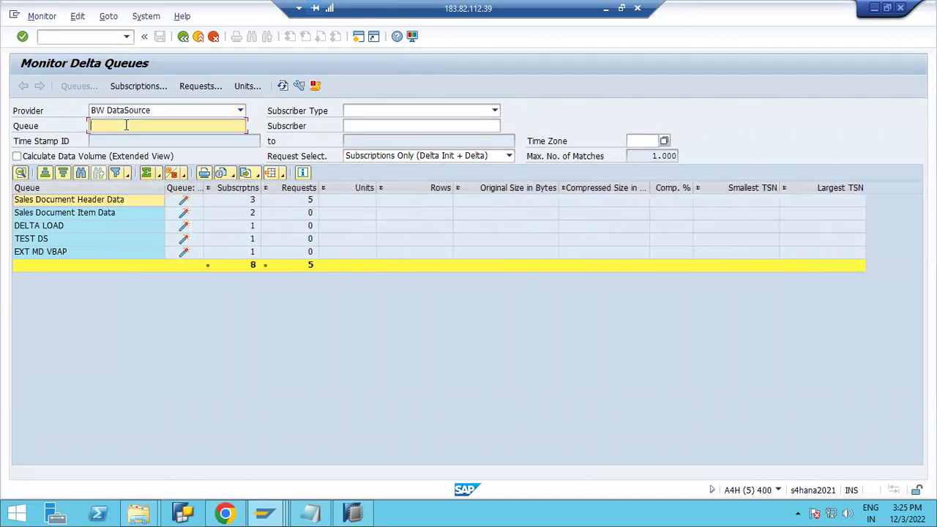
type("2LIS_")
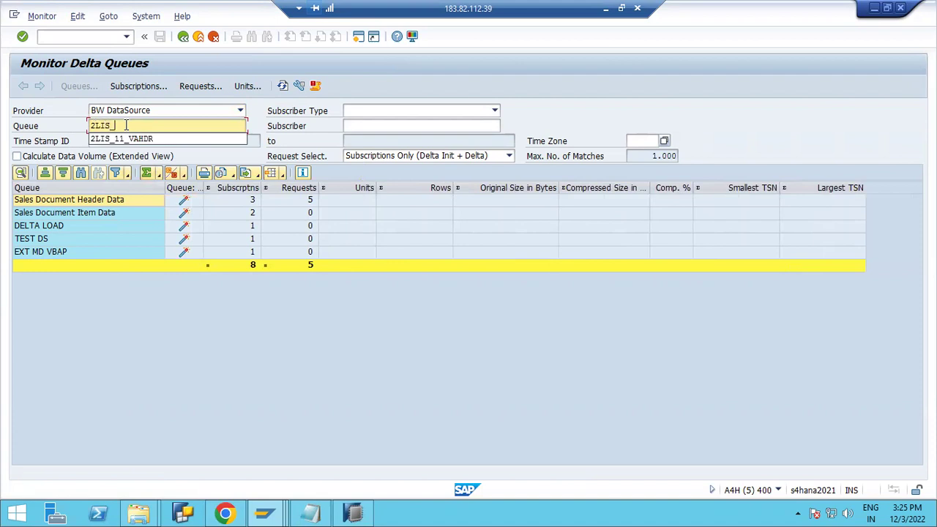
left_click(122, 138)
key("Return")
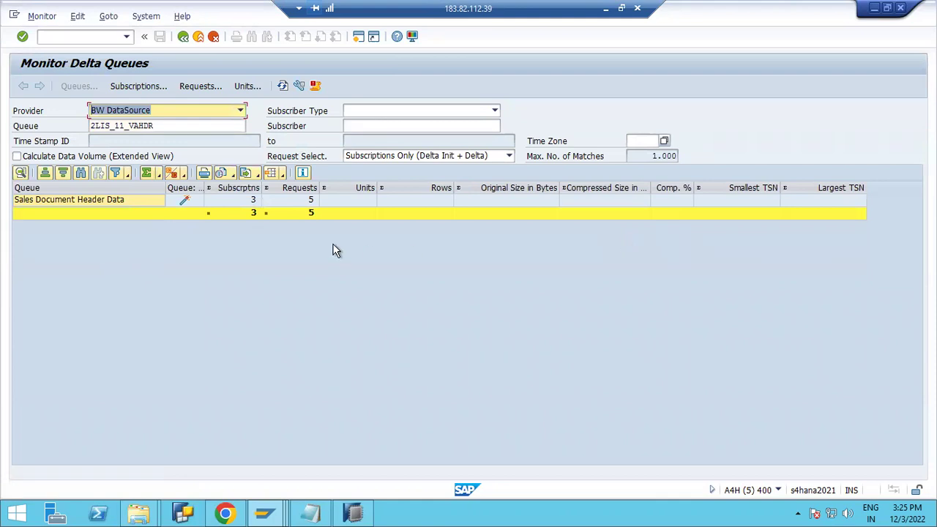
Change the queue list layout to display the Queue Name column as the first column.
left_click(282, 173)
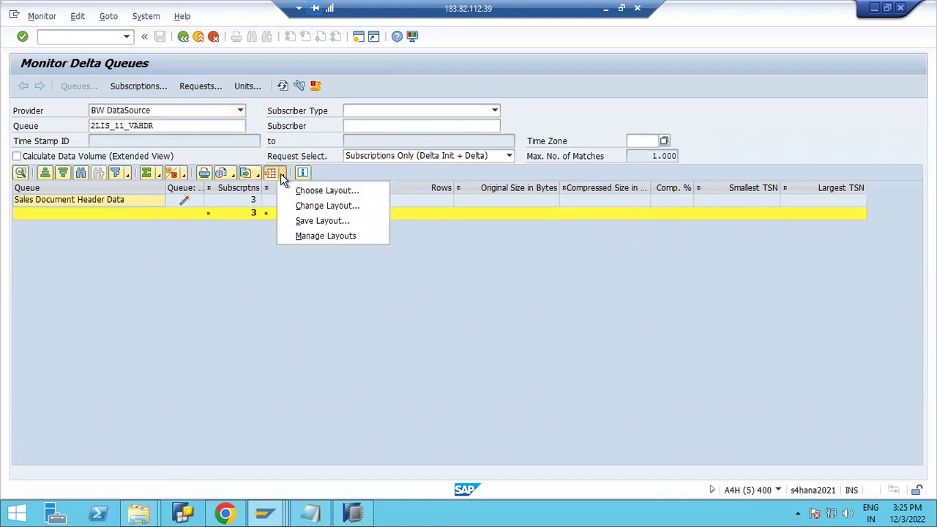
left_click(312, 207)
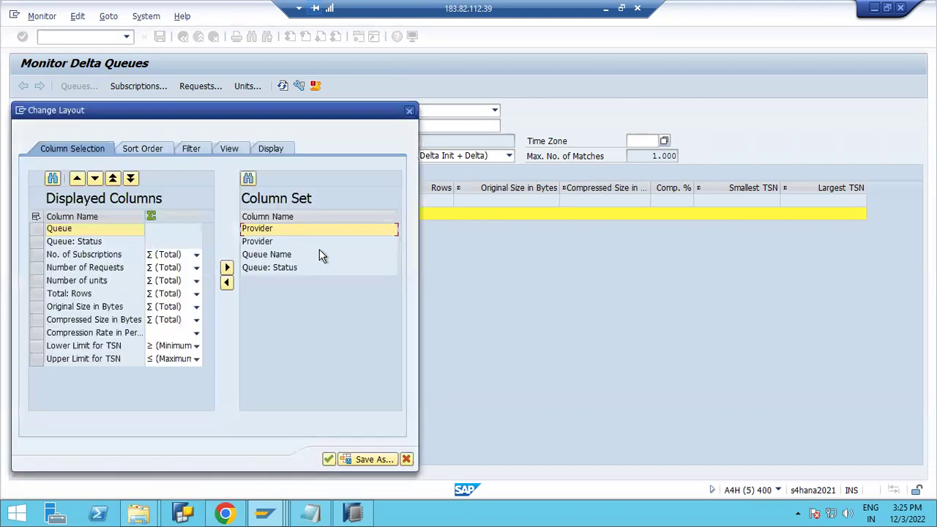
left_click(276, 255)
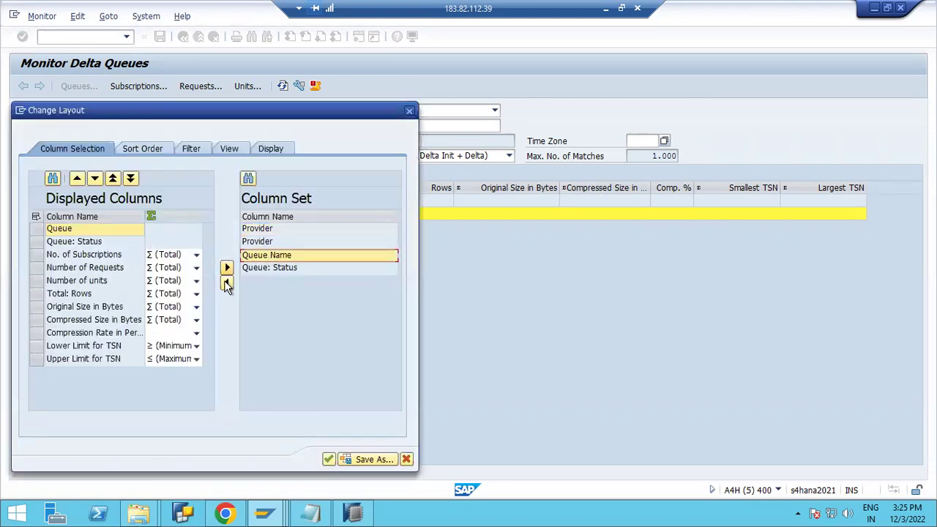
left_click(226, 283)
left_click(79, 371)
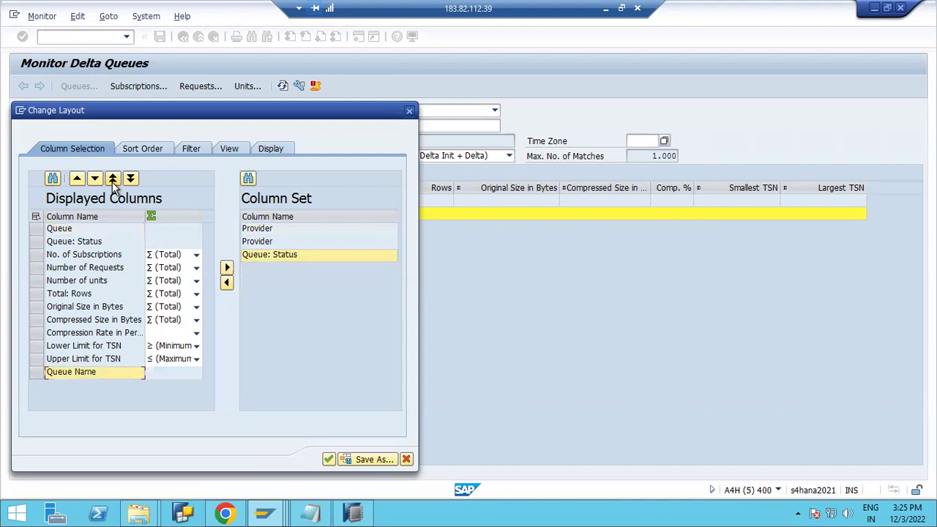
left_click(112, 179)
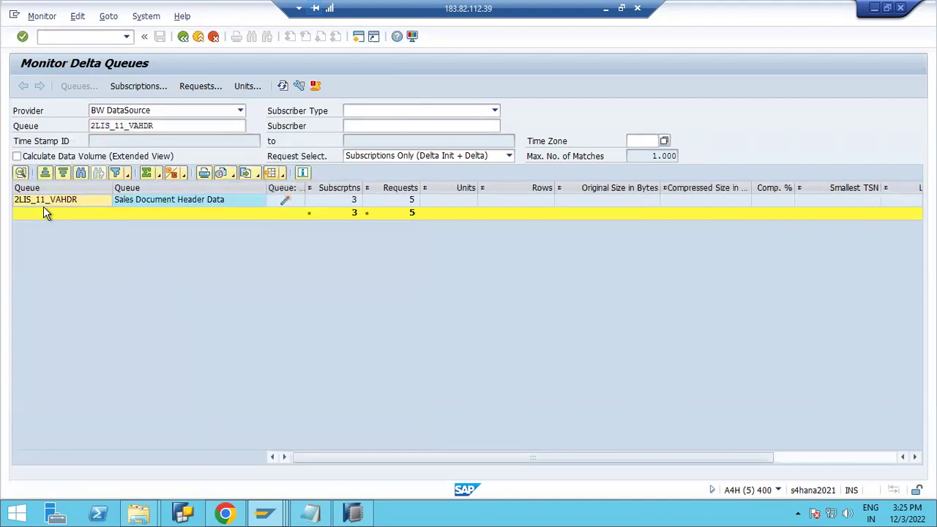
Show the subscriptions of queue 2LIS_11_VAHDR with request selection All and fit the widths of both Subscription columns.
left_click(98, 200)
left_click(152, 91)
left_click(401, 156)
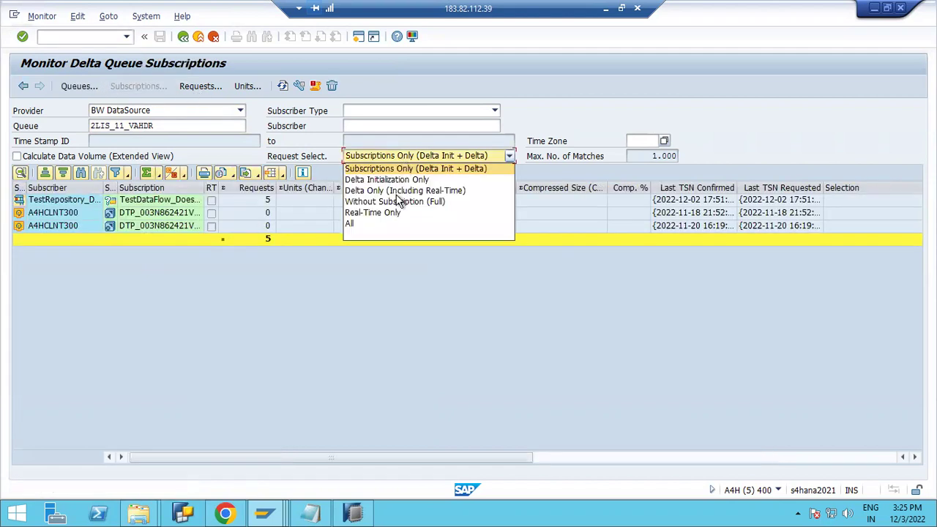
left_click(353, 223)
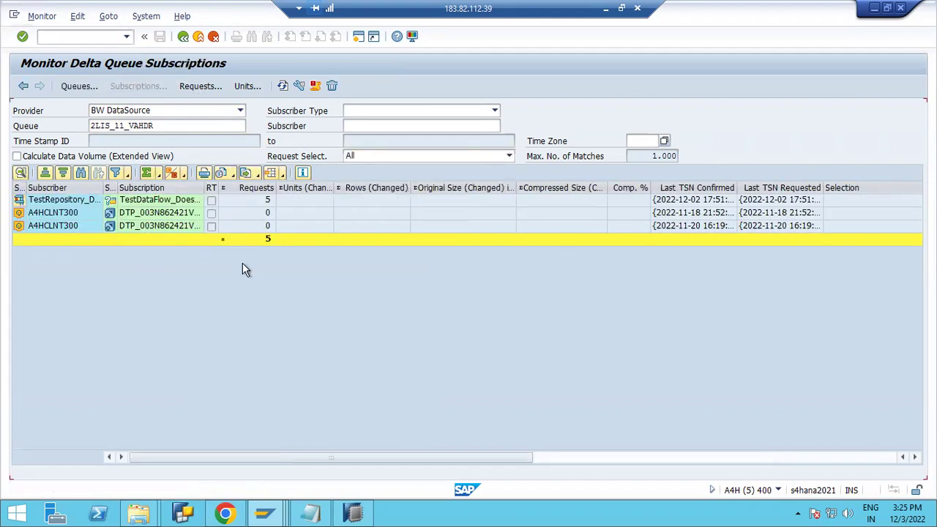
double_click(201, 189)
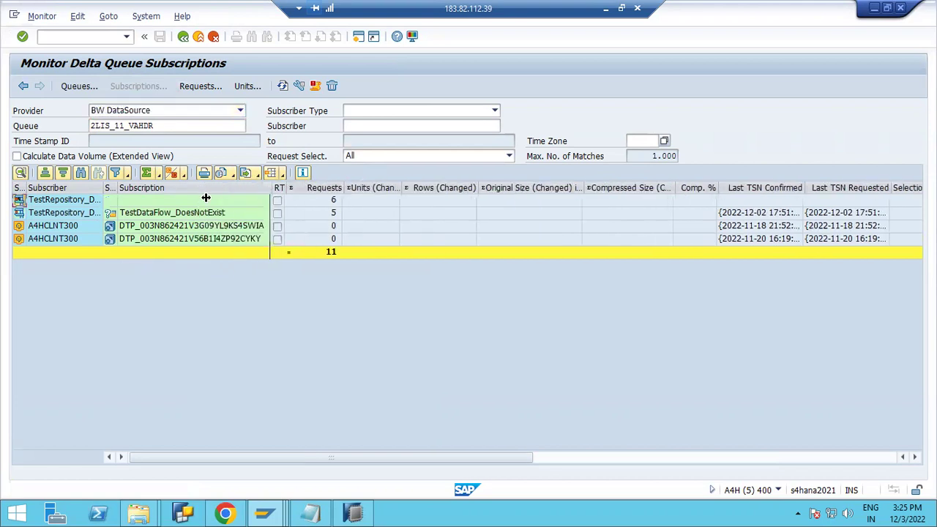
double_click(115, 188)
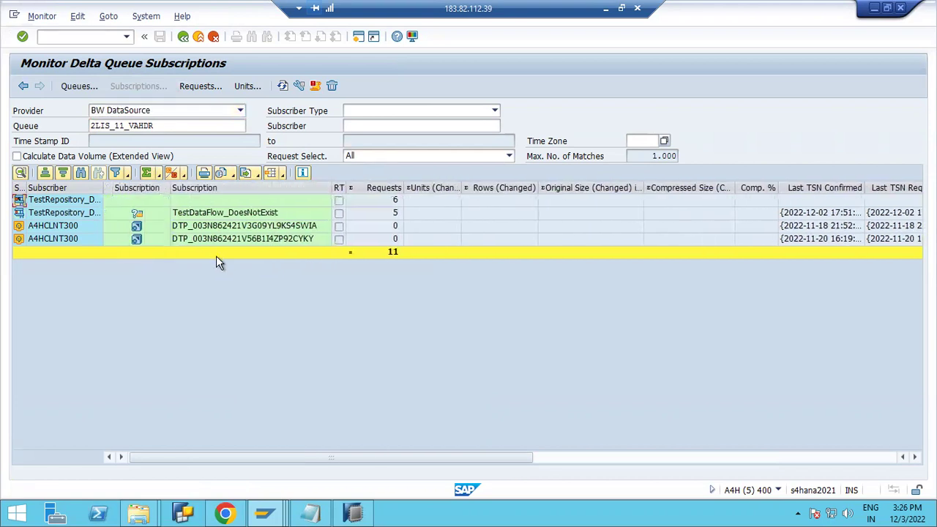
Open the requests of subscription TestDataFlow_DoesNotExist and select the Storage entry of the 15:25 data snapshot request.
left_click(206, 212)
double_click(206, 212)
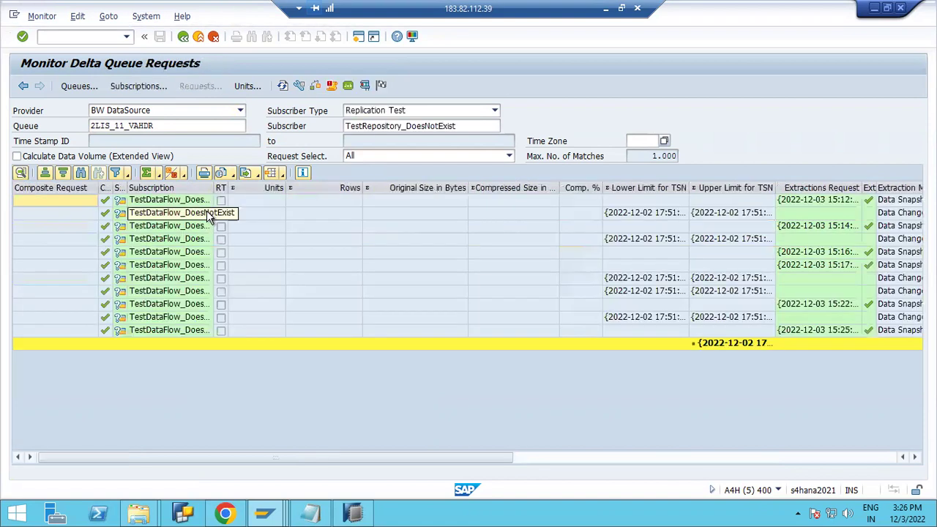
left_click(804, 457)
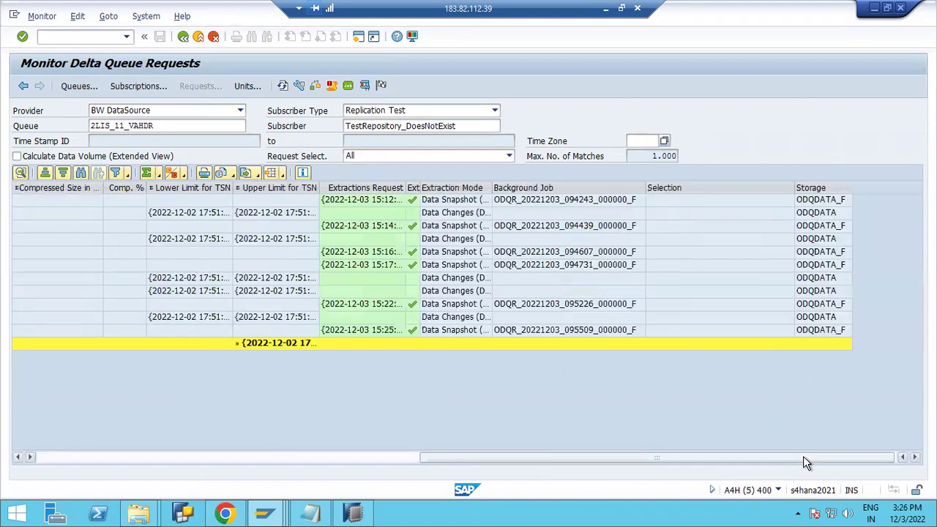
left_click(820, 332)
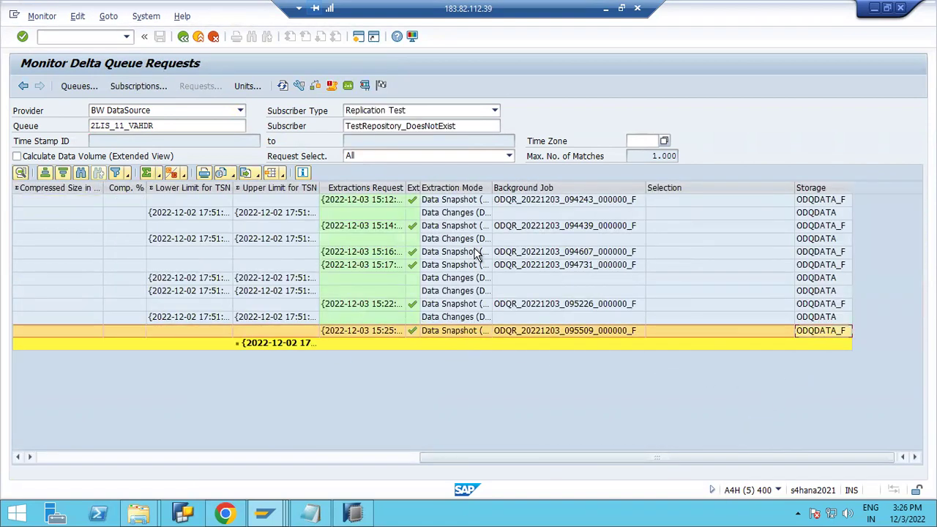
Widen the Extraction Mode column, then open the 15:25 extraction request's data unit and preview its records in an enlarged pane.
left_click_drag(492, 189, 560, 189)
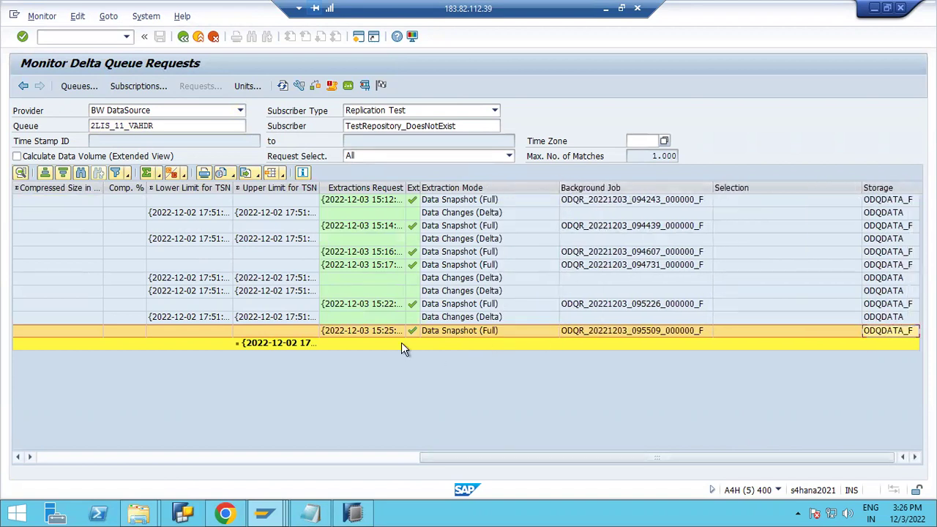
double_click(362, 330)
left_click(163, 202)
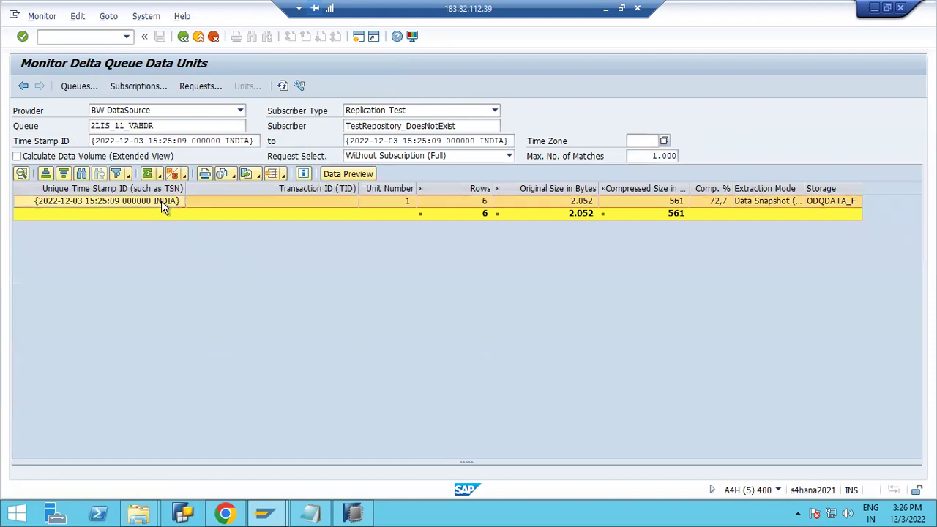
left_click(483, 202)
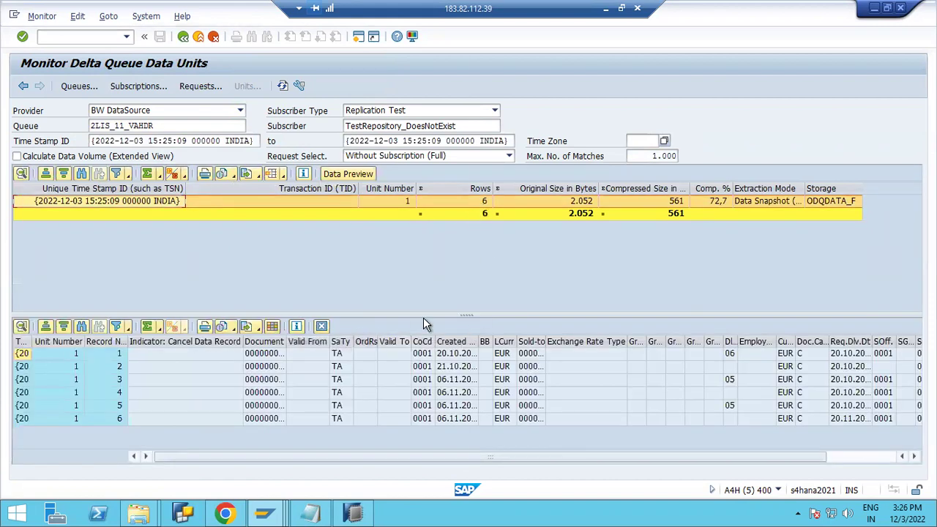
left_click_drag(466, 316, 464, 253)
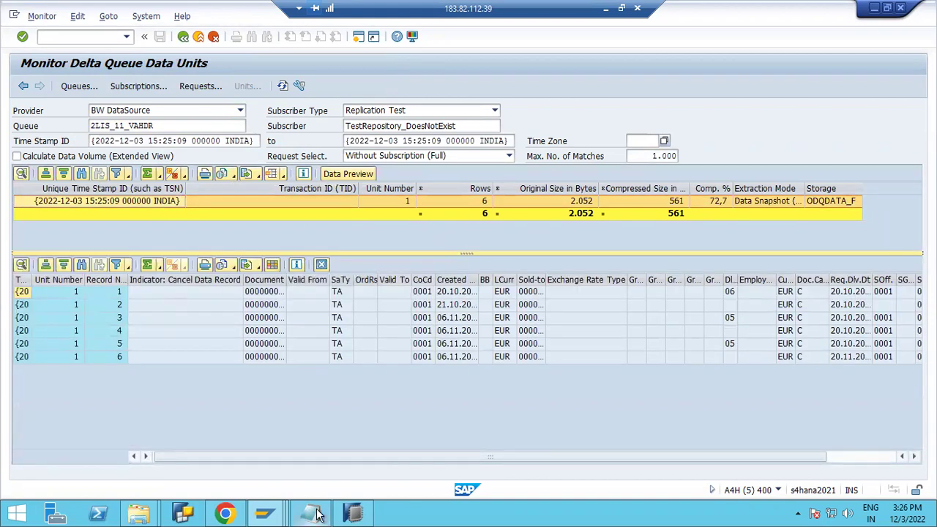
In the Extract Data session, run a full extraction of 2LIS_11_VAHDR and return to the selection screen.
mouse_move(317, 515)
left_click(333, 460)
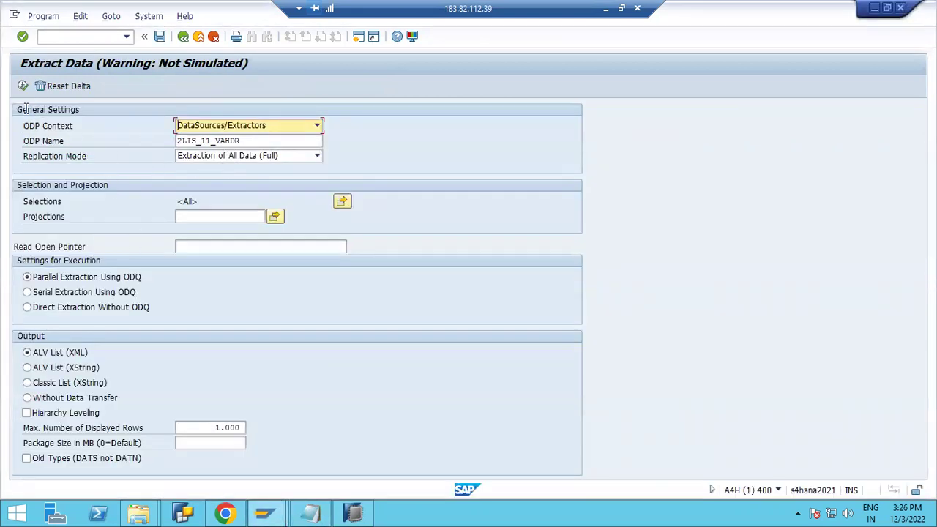
left_click(23, 87)
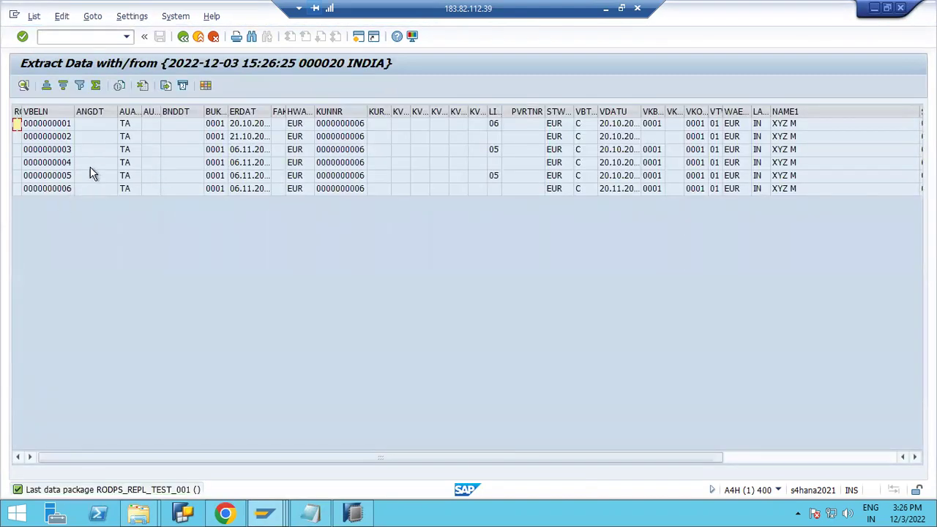
key("F3")
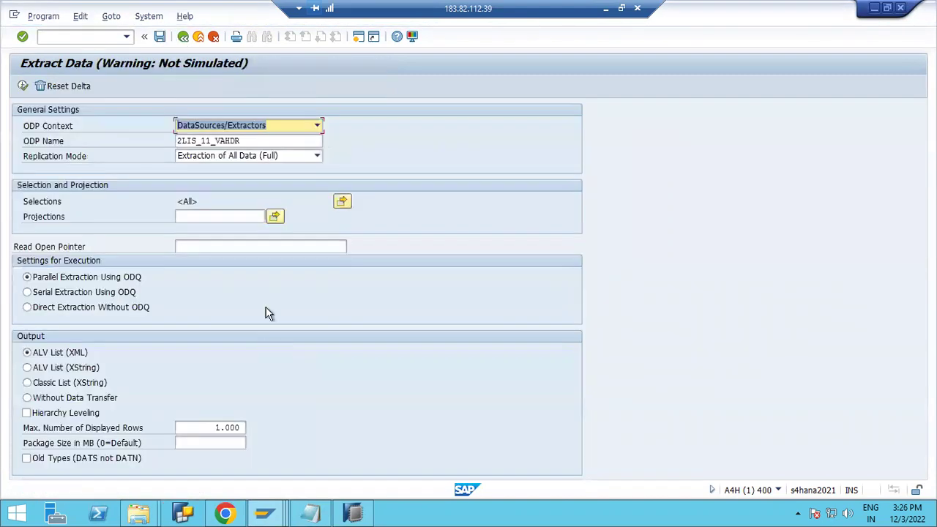
Return to the delta queue monitor, list the requests and check the background job of the newest 15:26 request.
key("alt+Tab")
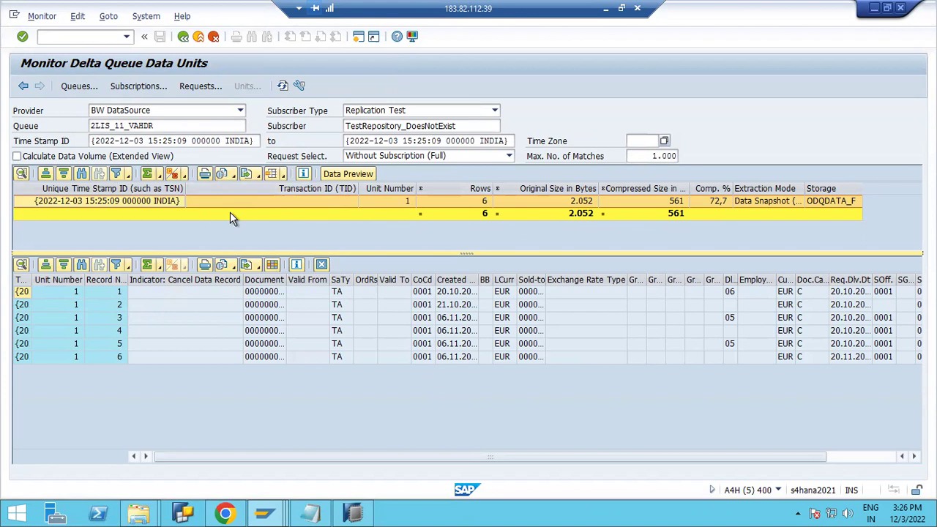
left_click(200, 86)
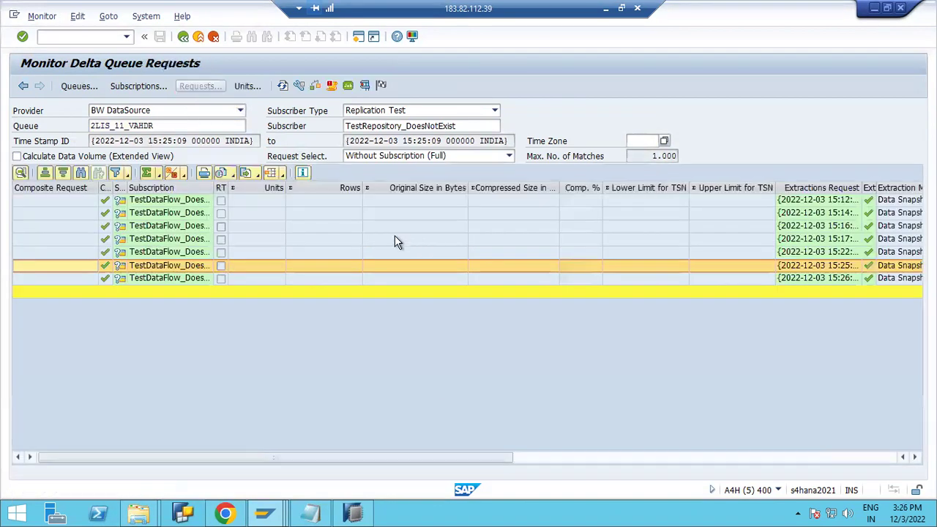
left_click(882, 457)
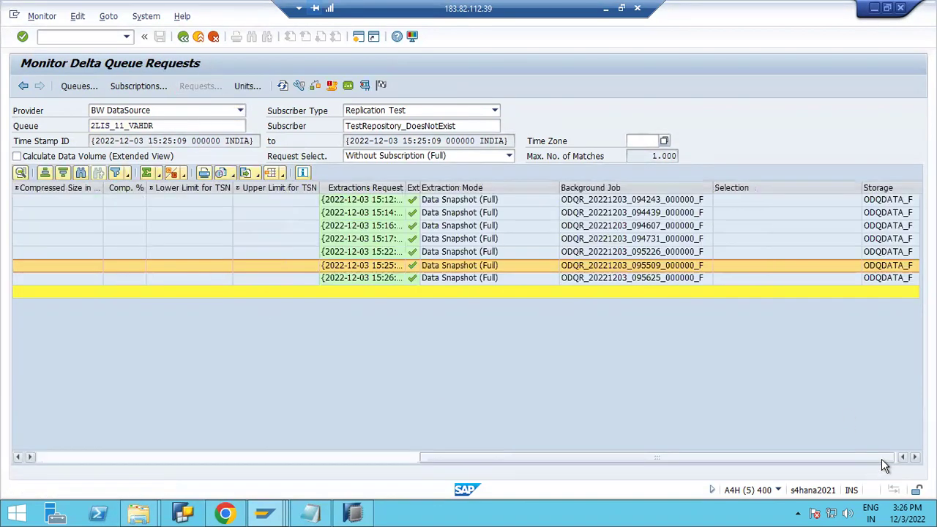
left_click(597, 284)
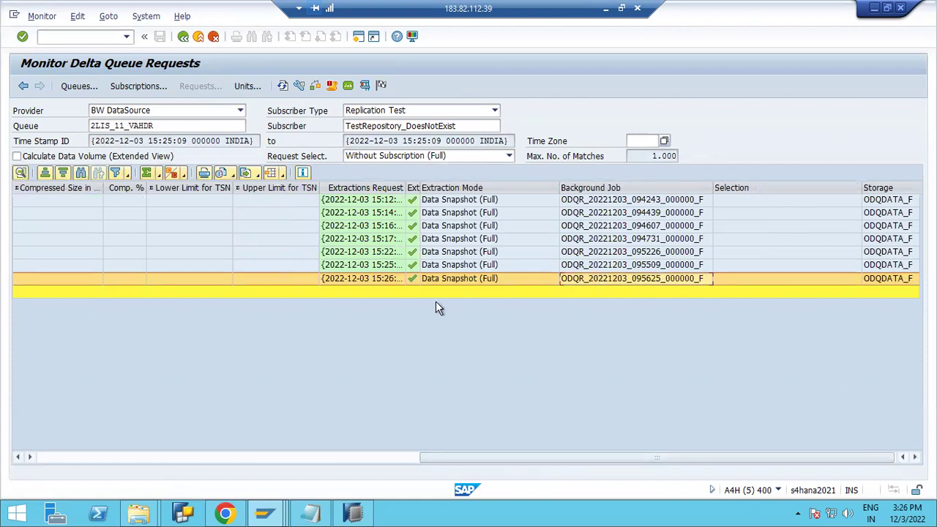
key("F10")
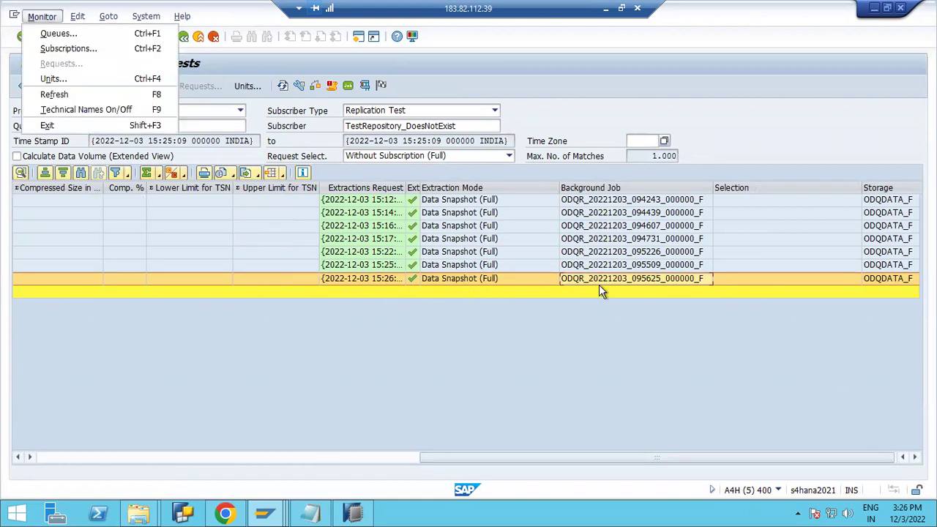
From the Extract Data session, open the Maintain Generic DataSources transaction in a new session.
key("alt+Tab")
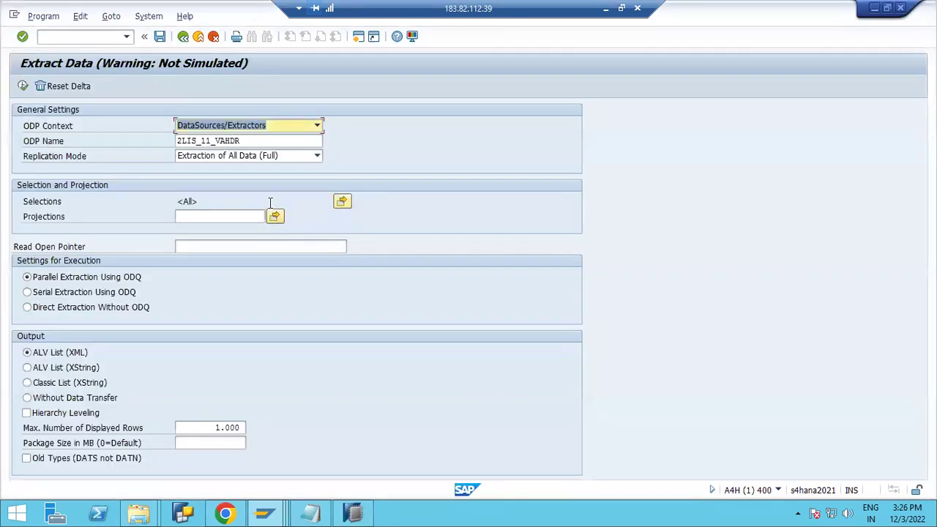
left_click(80, 38)
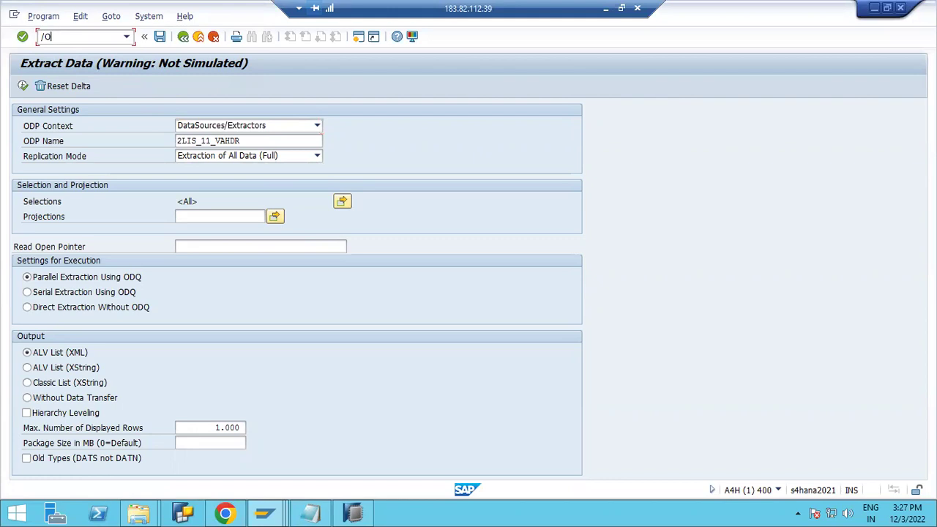
type("O2")
key("Return")
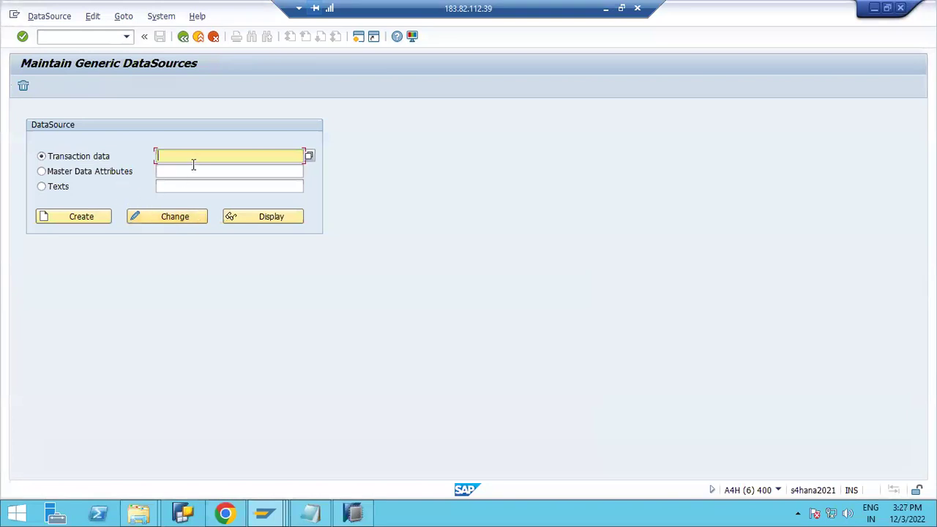
Start creating a transaction data DataSource named ZDS_GE_TRAN.
type("Z")
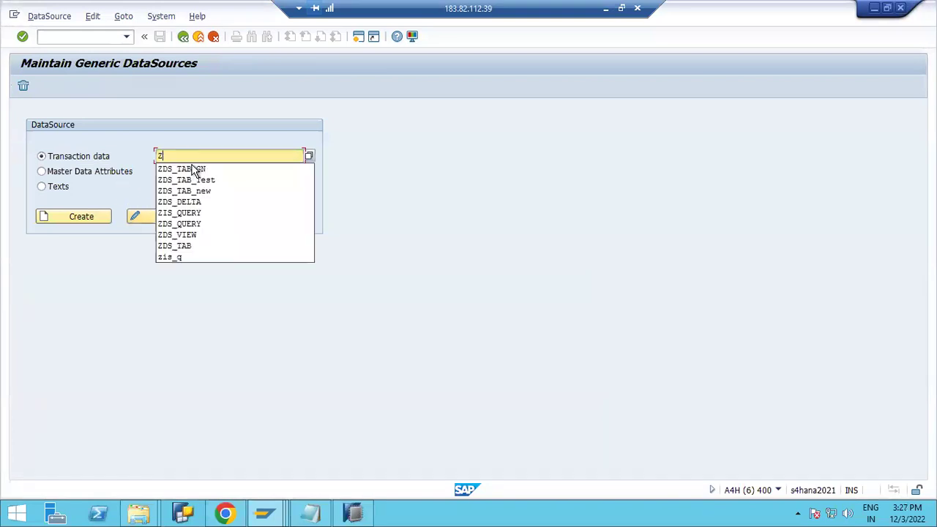
type("DS_")
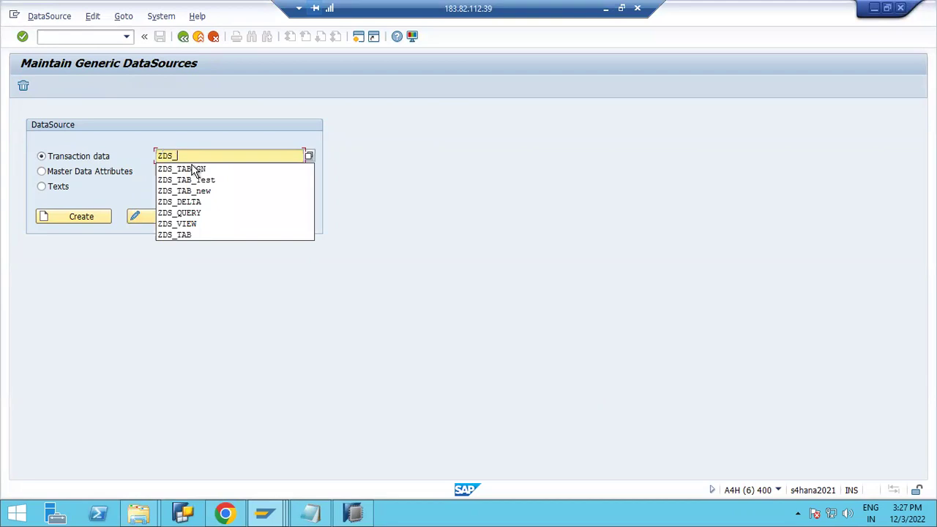
type("ge")
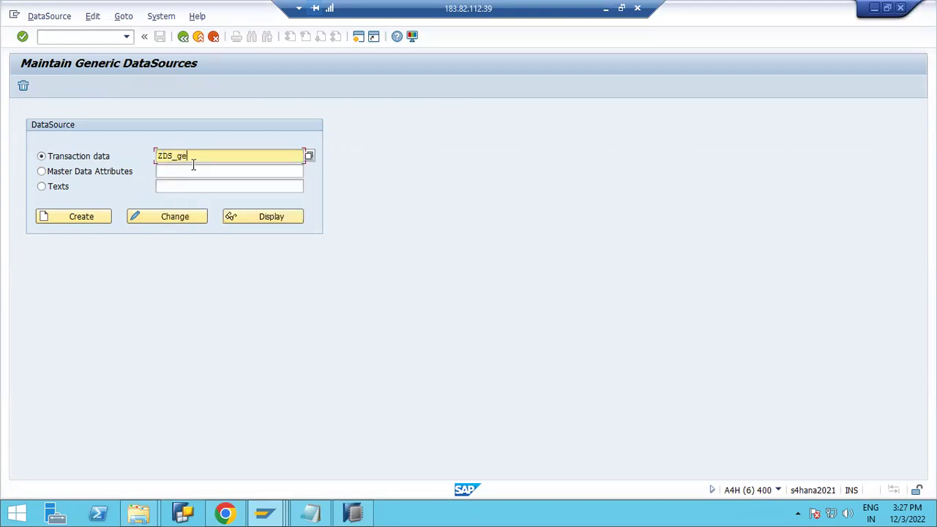
key("BackSpace")
key("BackSpace")
type("G")
left_click(93, 217)
Set the application component to SD and the short description to CUSTOM DS.
type("SD")
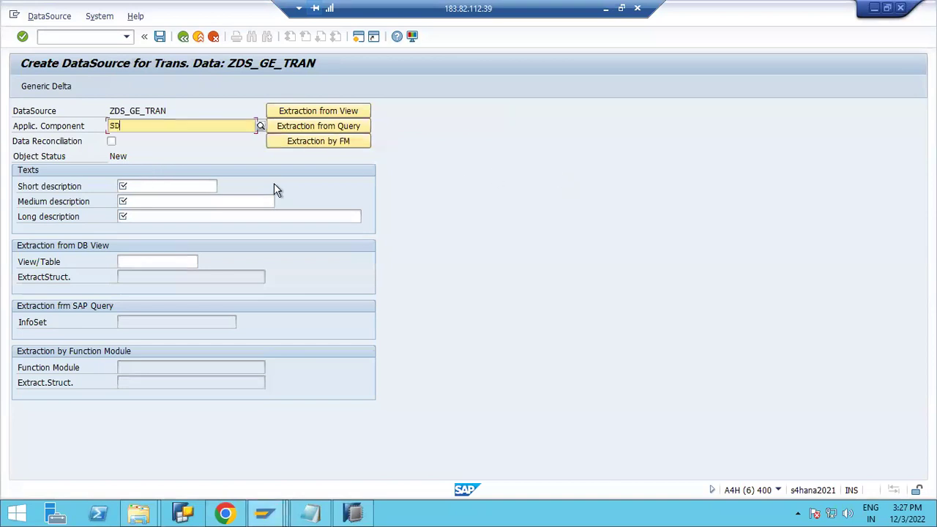
left_click(168, 185)
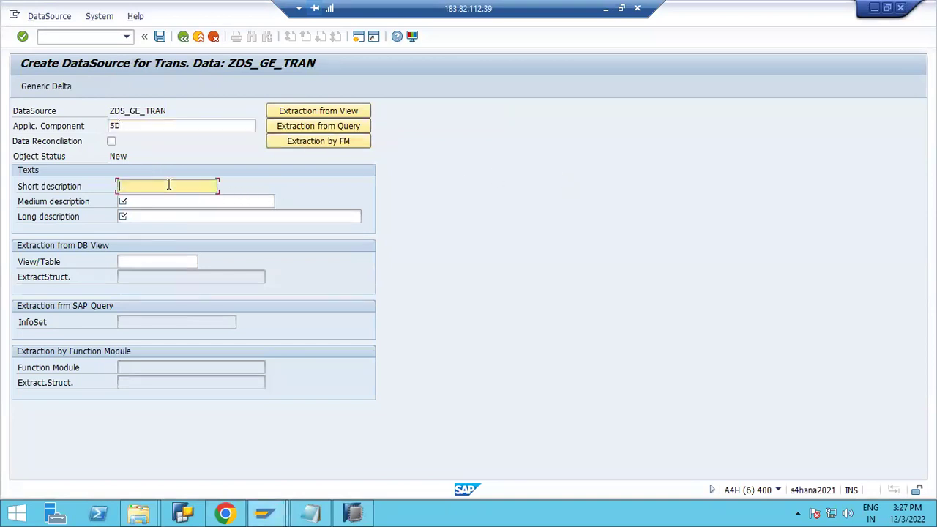
type("CUSTOM DS")
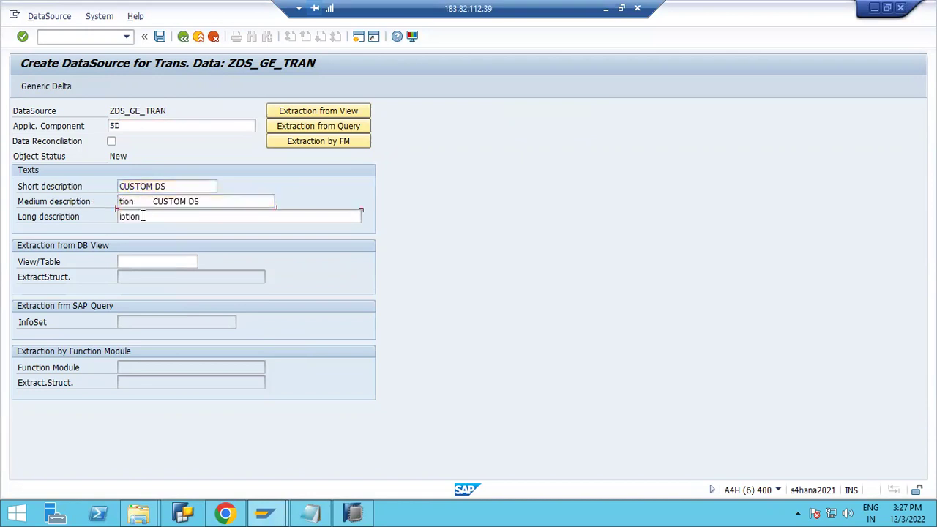
Clean up the medium description so that it reads only CUSTOM DS.
left_click(152, 218)
left_click(184, 187)
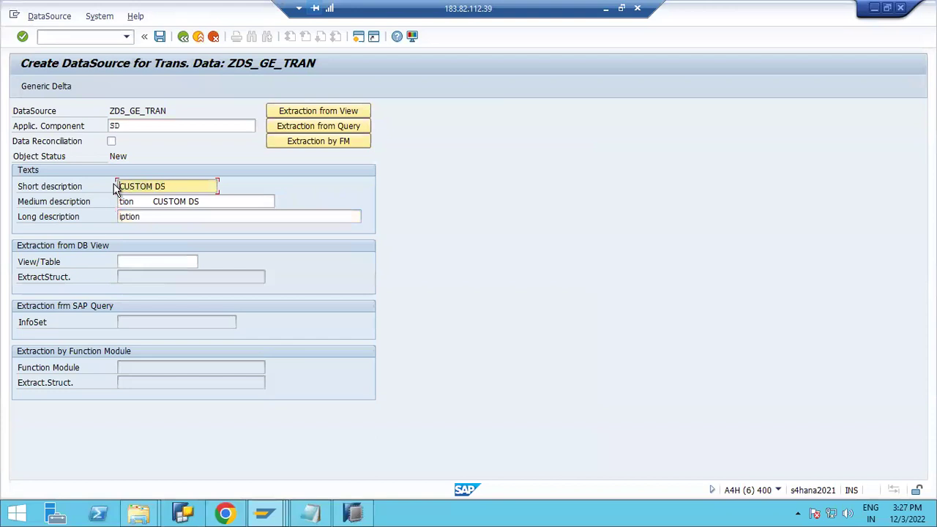
left_click_drag(173, 186, 118, 184)
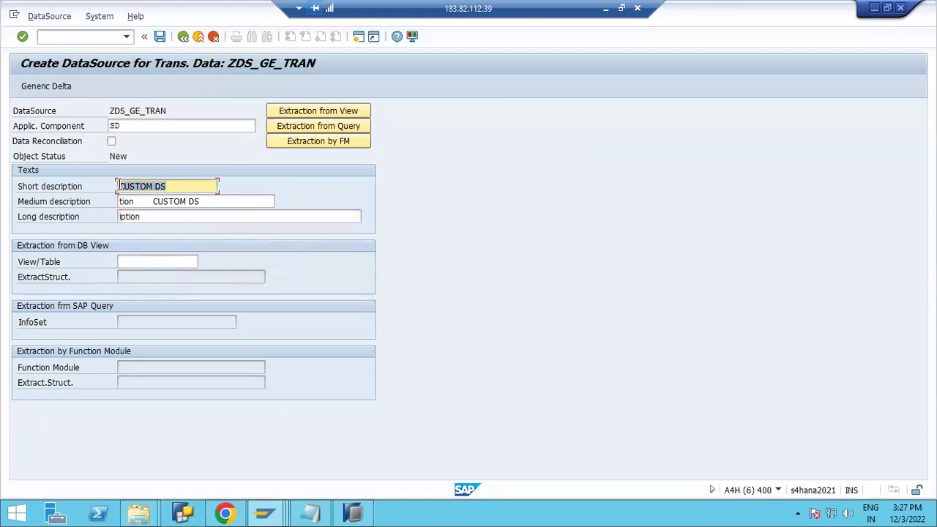
left_click_drag(207, 201, 105, 200)
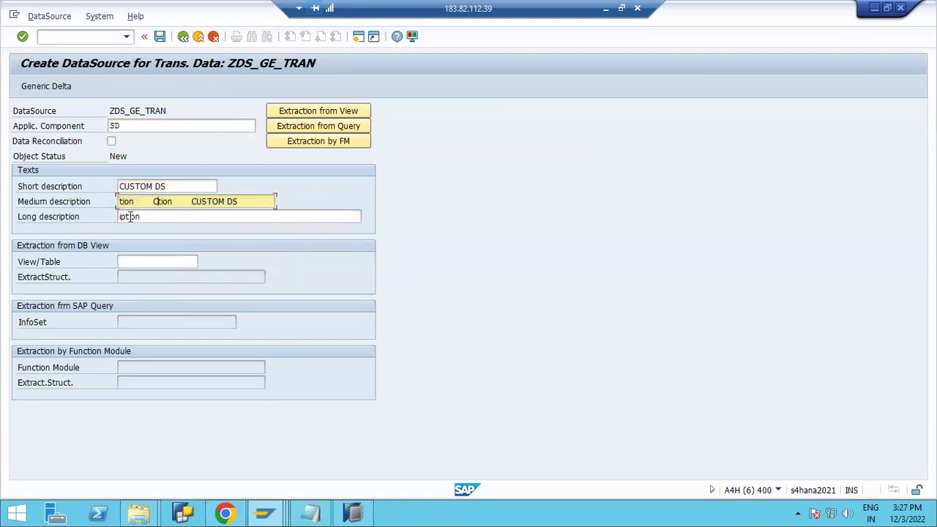
left_click(190, 202)
key("BackSpace")
key("BackSpace")
key("BackSpace")
key("BackSpace")
key("BackSpace")
key("BackSpace")
key("BackSpace")
key("BackSpace")
key("BackSpace")
key("BackSpace")
key("BackSpace")
key("BackSpace")
key("BackSpace")
key("BackSpace")
key("BackSpace")
key("BackSpace")
key("BackSpace")
key("BackSpace")
key("BackSpace")
key("BackSpace")
key("BackSpace")
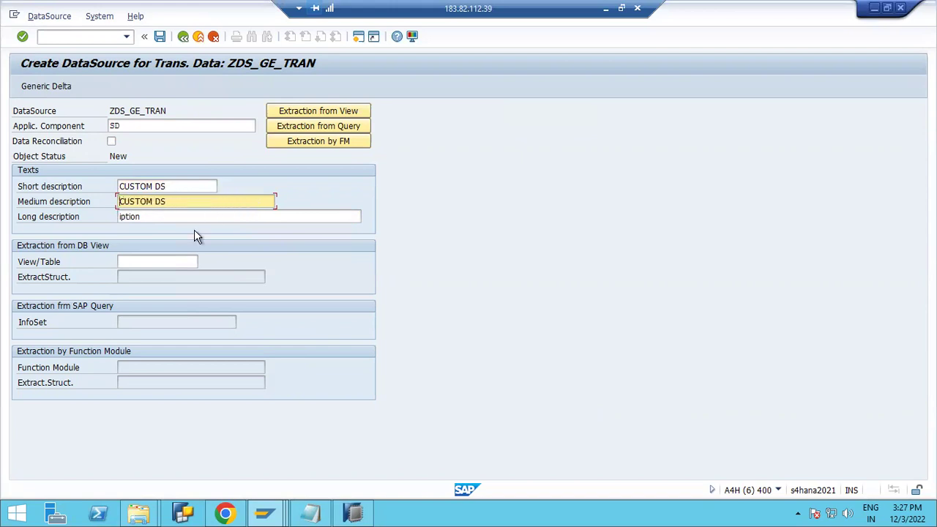
Replace the stray text in the long description with CUSTOM DS.
left_click_drag(182, 186, 110, 186)
left_click(115, 184)
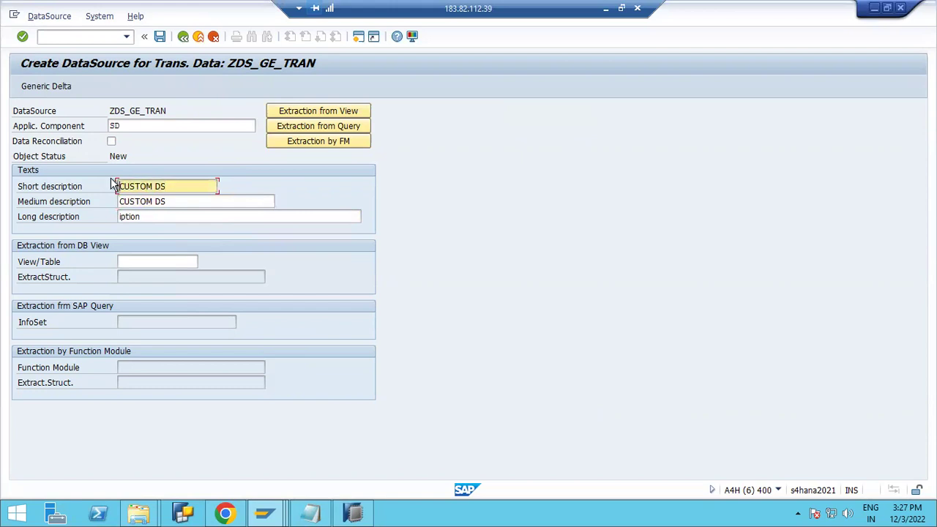
left_click(177, 216)
type("ption")
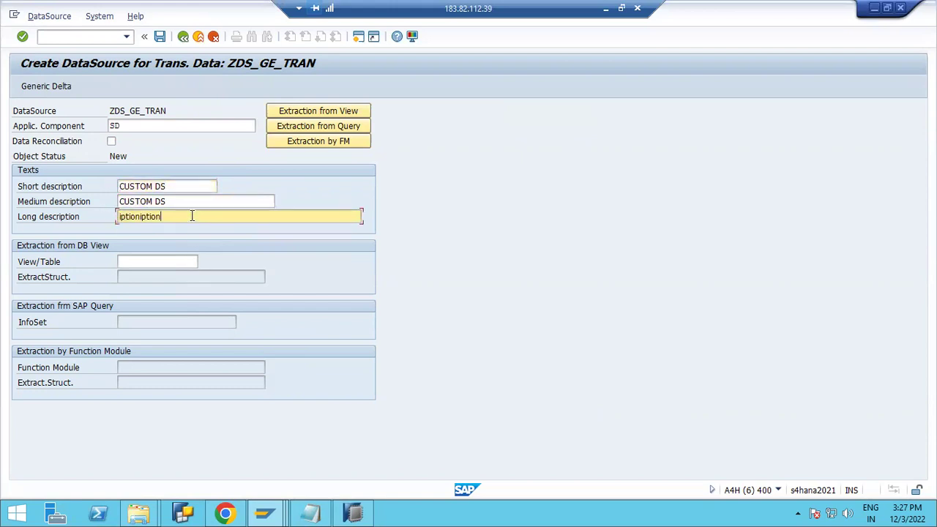
key("BackSpace")
key("BackSpace")
key("BackSpace")
key("BackSpace")
key("BackSpace")
key("BackSpace")
key("BackSpace")
key("BackSpace")
key("BackSpace")
type("CUSTO")
Choose ZTAB as the view/table for the DataSource's extraction from a DB view.
left_click(187, 261)
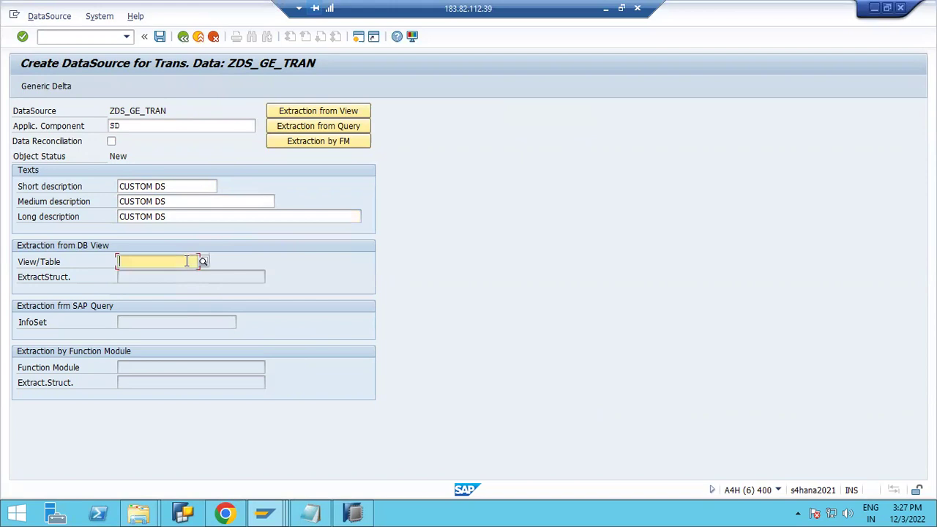
type("ZTAB")
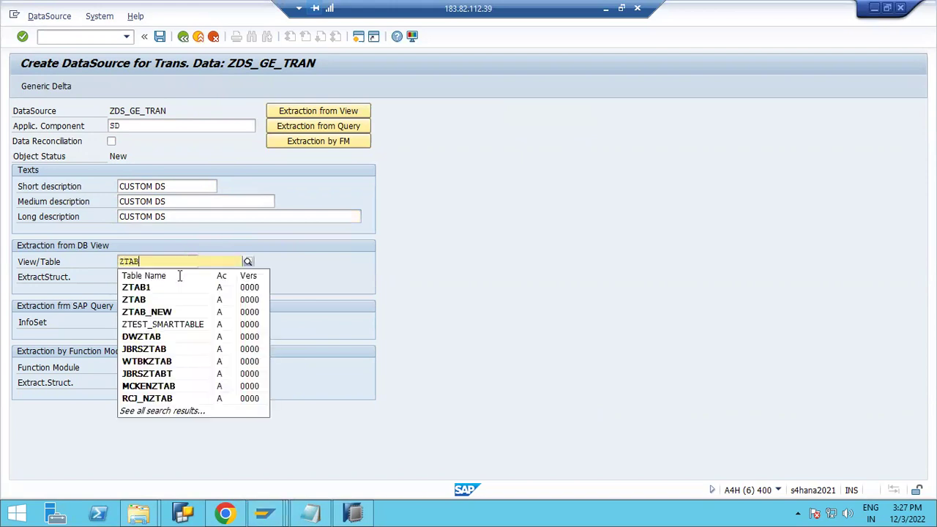
left_click(136, 300)
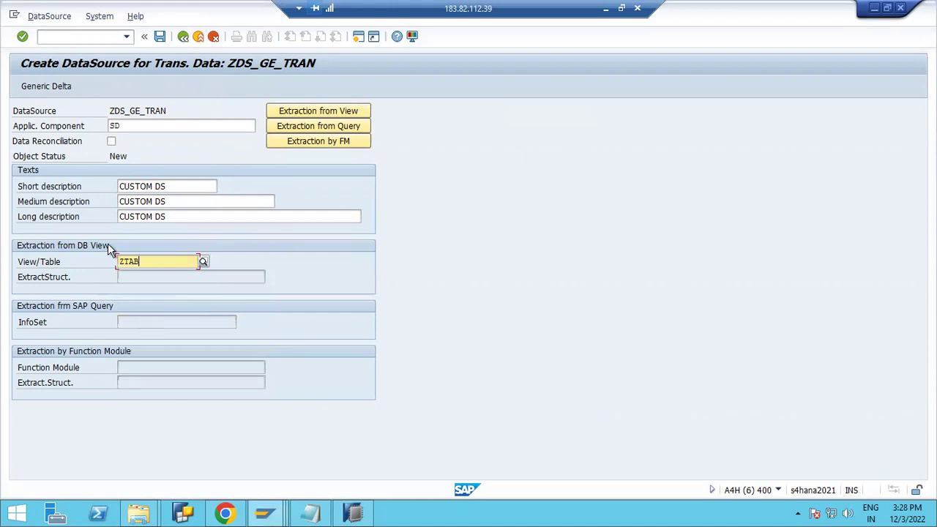
Open the ABAP Dictionary (SE11) in a new session and display database table ZTAB.
left_click(71, 36)
type("/OSE11")
key("Return")
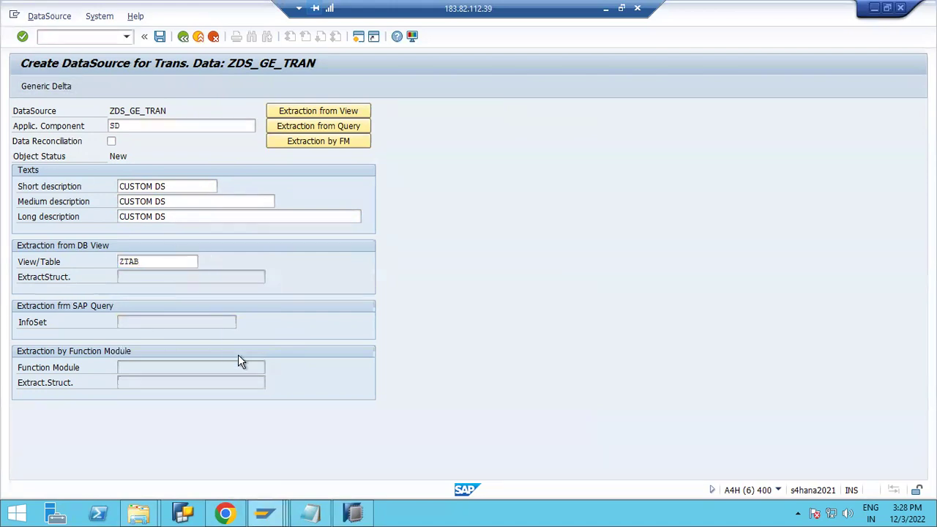
type("ZA")
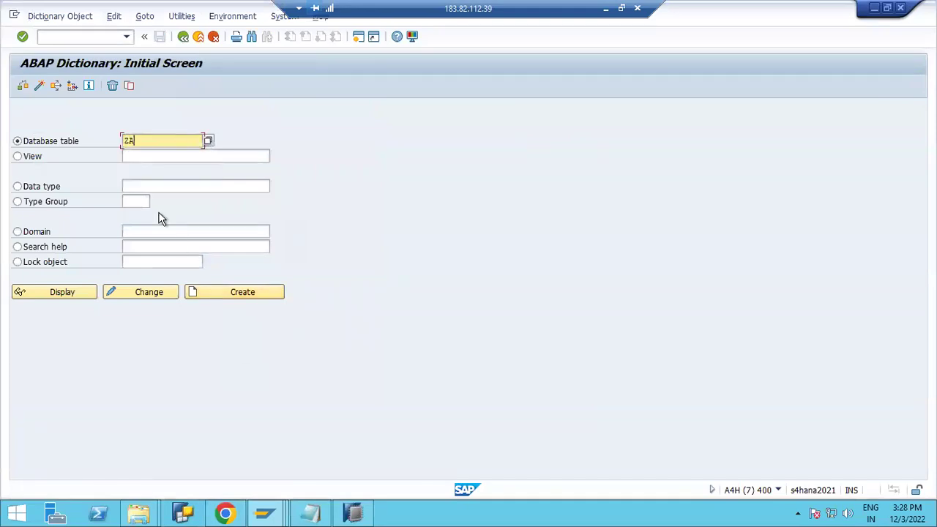
type("AB")
left_click(86, 290)
List the entries of table ZTAB without any selection restrictions.
left_click(263, 85)
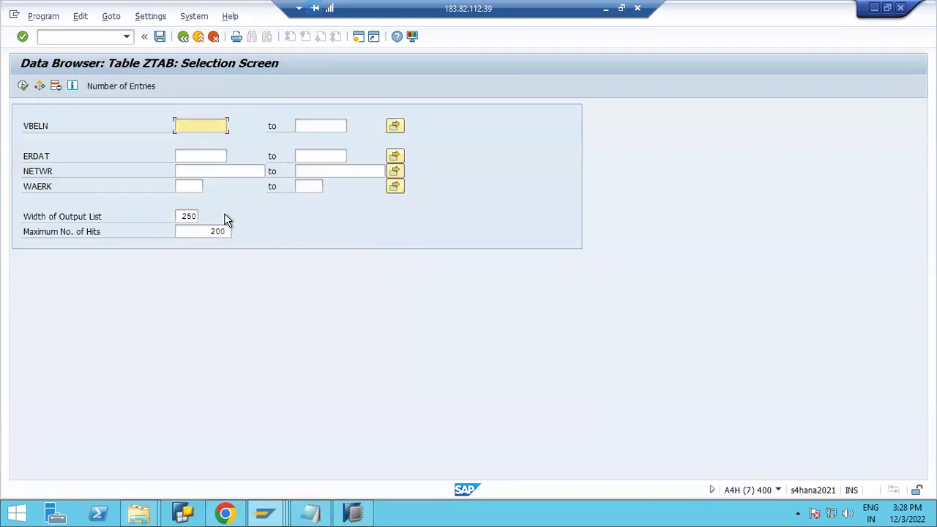
key("F8")
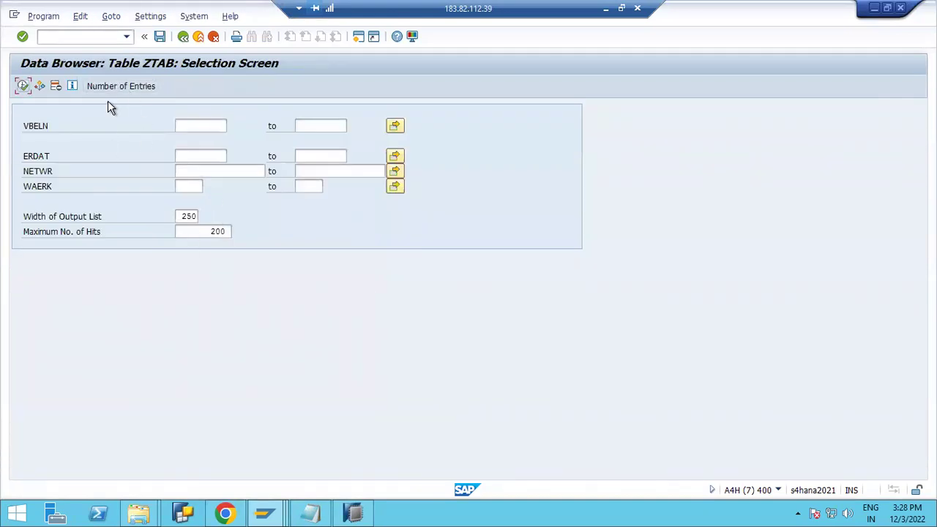
left_click(271, 279)
left_click(23, 86)
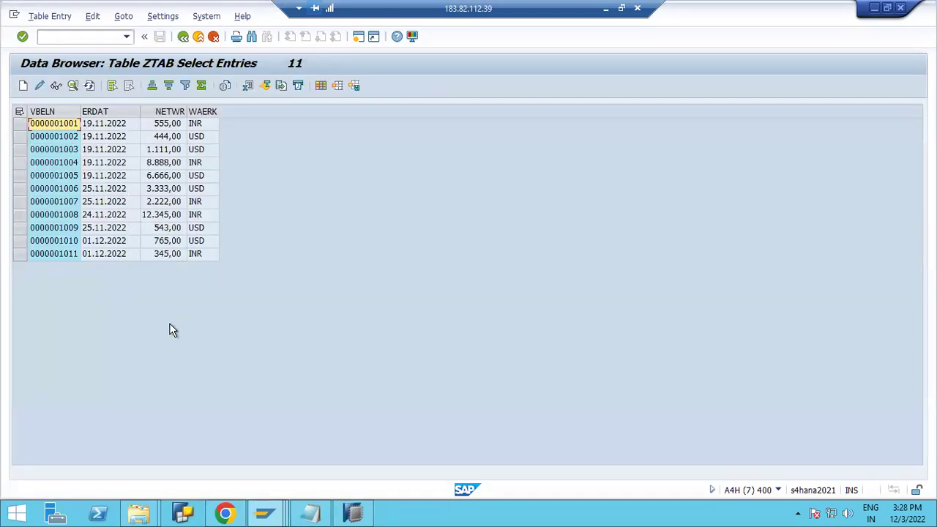
Save DataSource ZDS_GE_TRAN in package ZPKG_TRAINER under workbench request A4HK900062, accepting the reference table replacement.
key("alt+Tab")
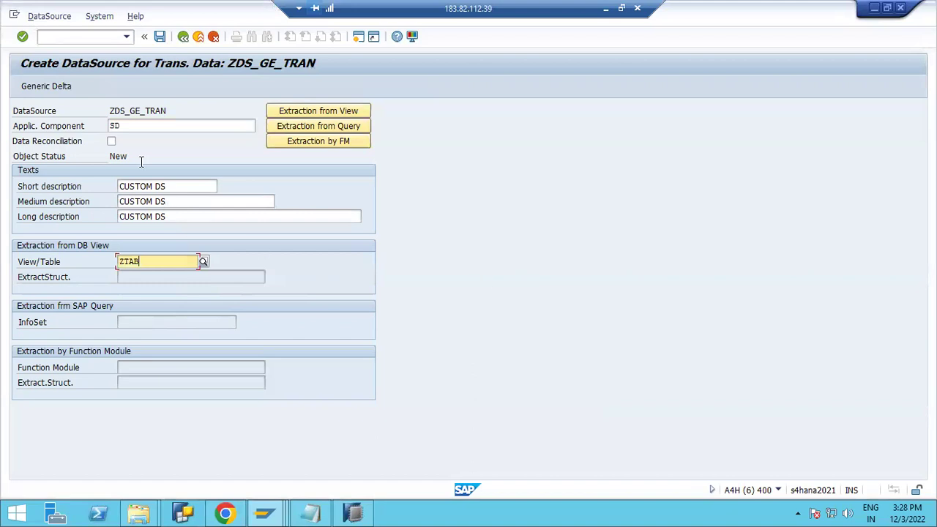
left_click(160, 35)
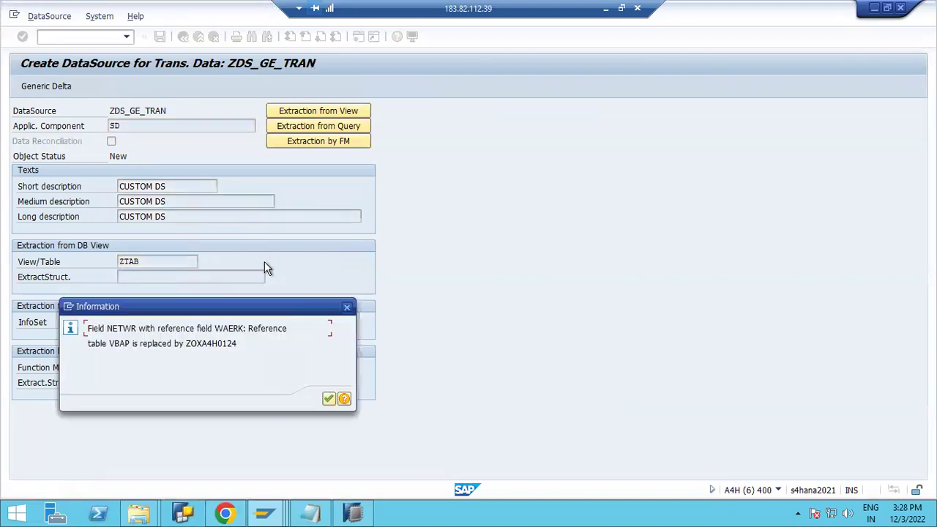
left_click(326, 399)
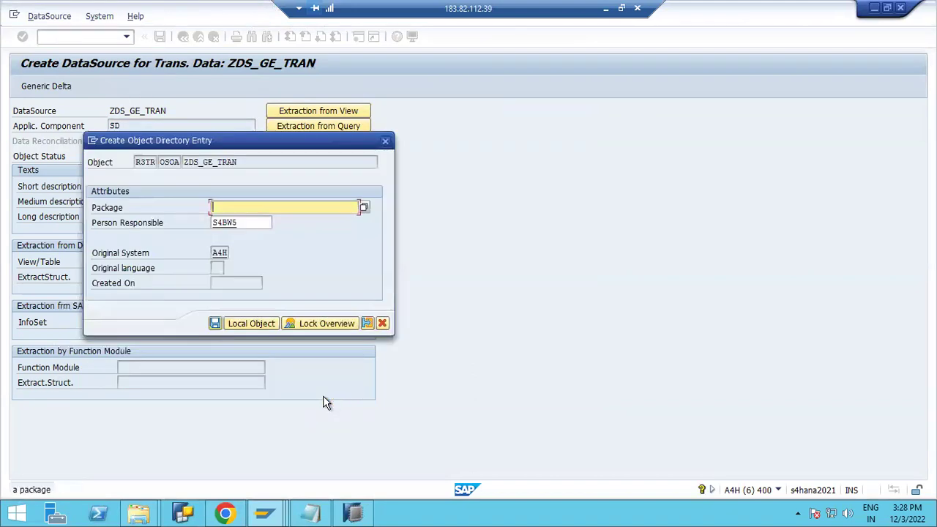
left_click(236, 209)
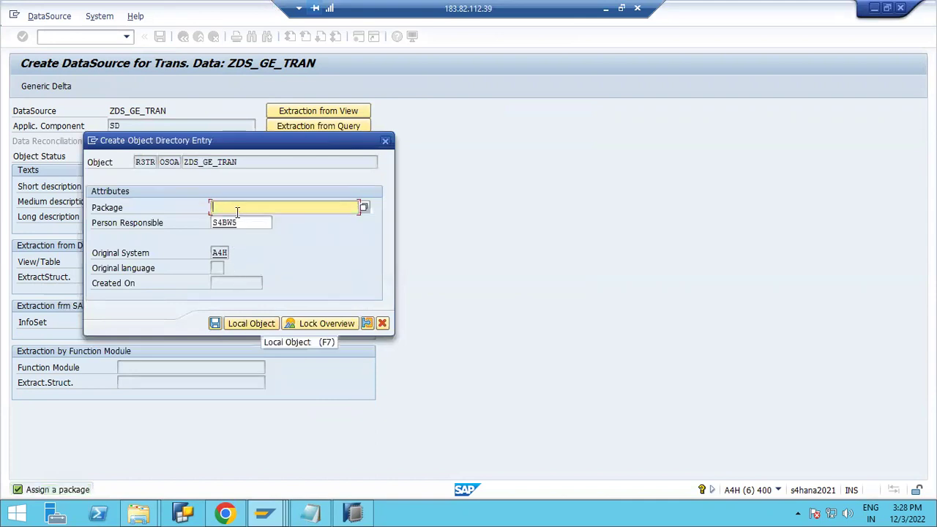
left_click(248, 208)
left_click(293, 218)
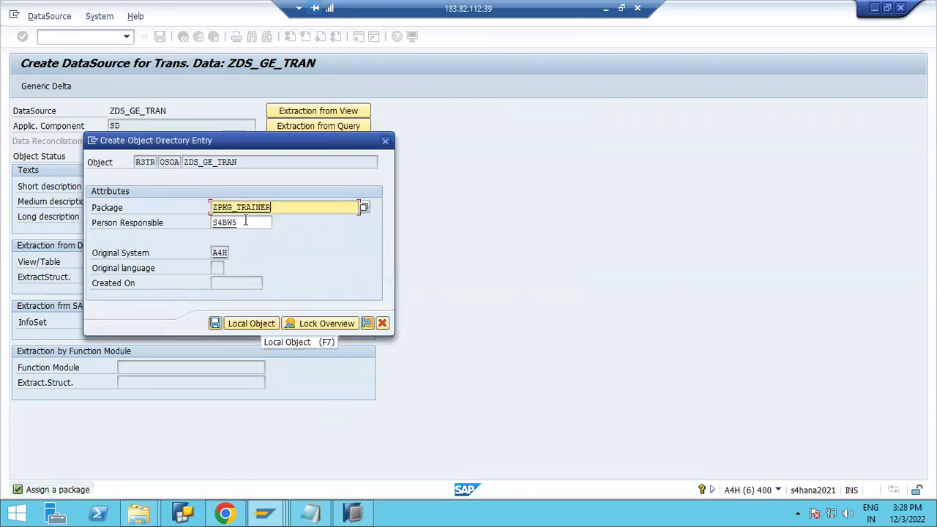
left_click(215, 323)
left_click(214, 323)
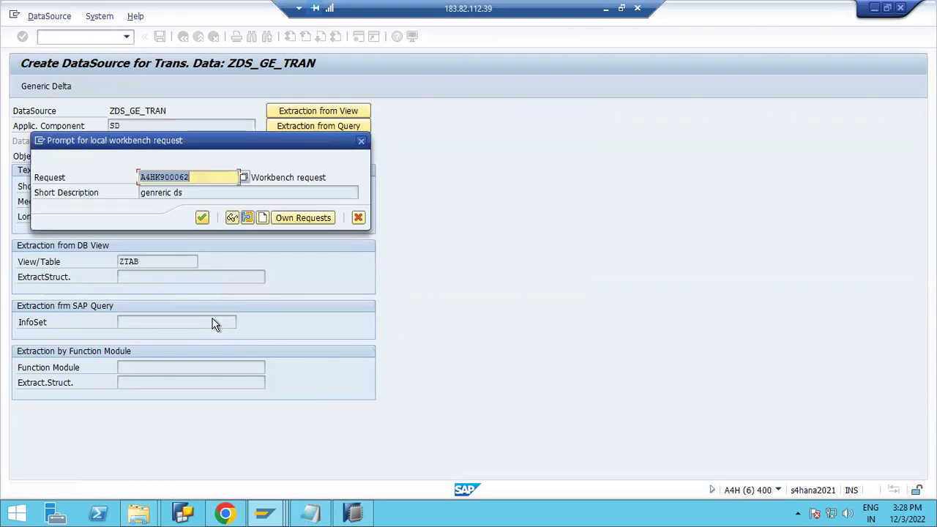
left_click(200, 219)
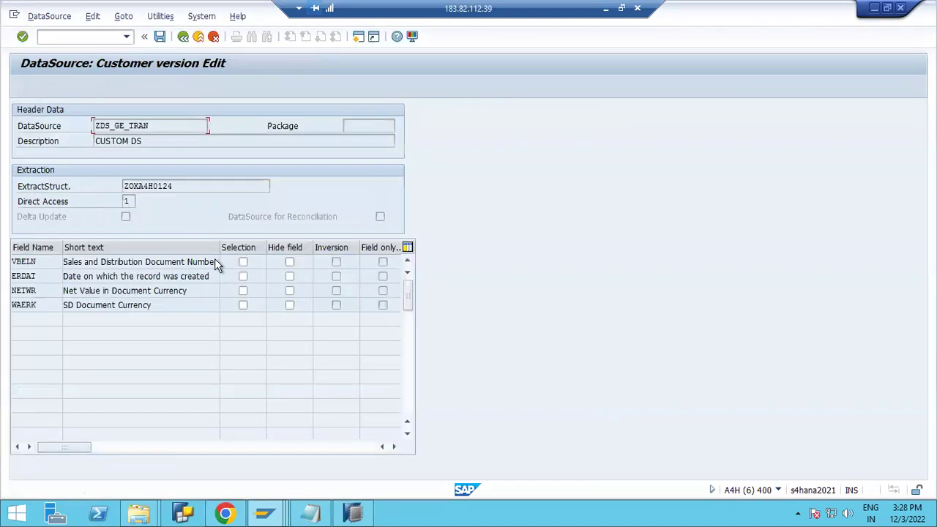
Mark VBELN and ERDAT as selection fields of the DataSource and save the customer version.
left_click(243, 263)
left_click(243, 276)
left_click(159, 37)
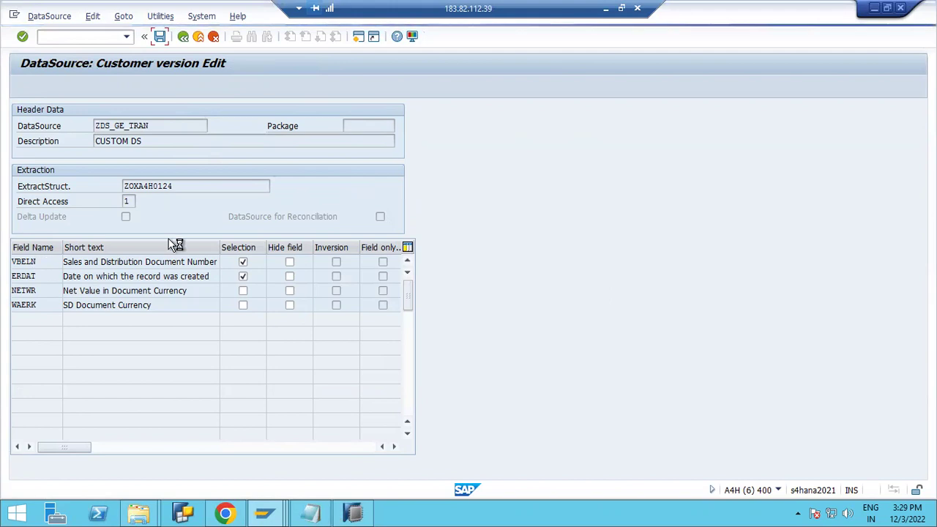
Look over the ZTAB entries in the Data Browser session and return to the change session of DataSource ZDS_GE_TRAN.
left_click(14, 15)
left_click(709, 212)
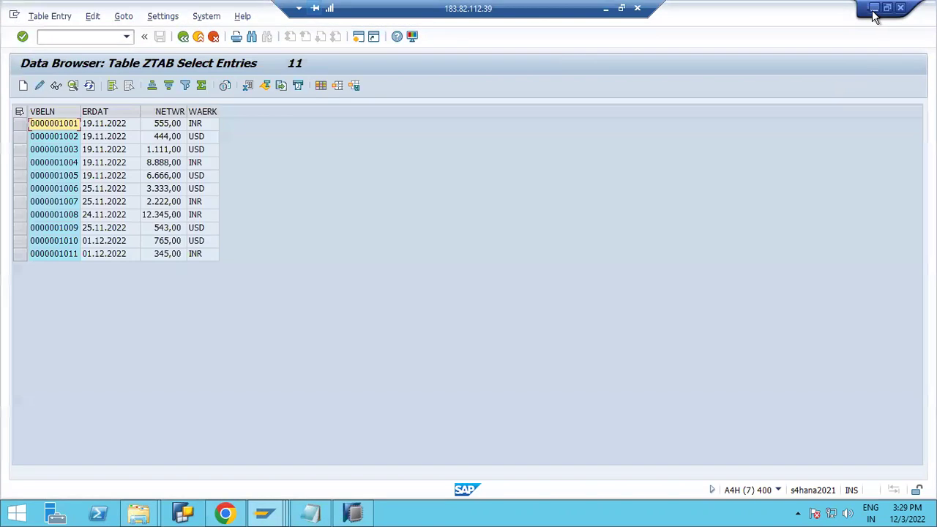
left_click(873, 9)
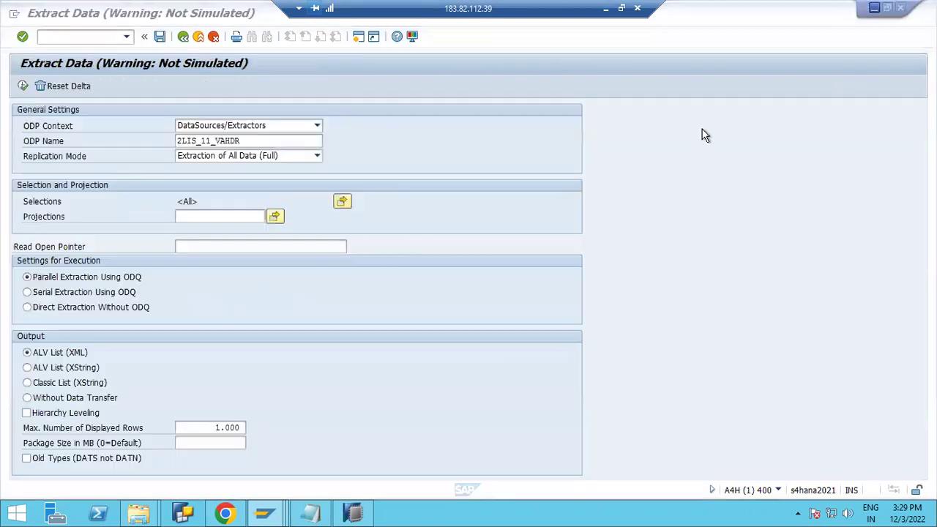
left_click(264, 513)
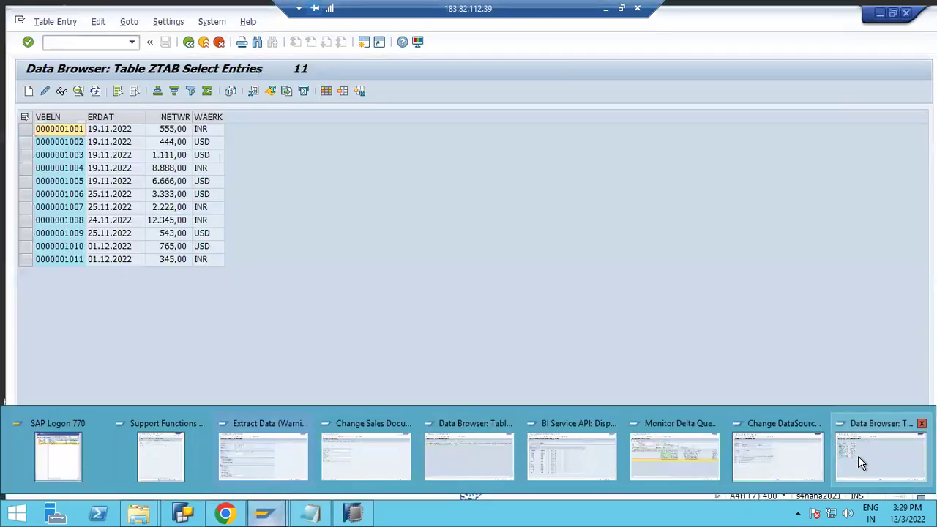
left_click(858, 456)
left_click(267, 515)
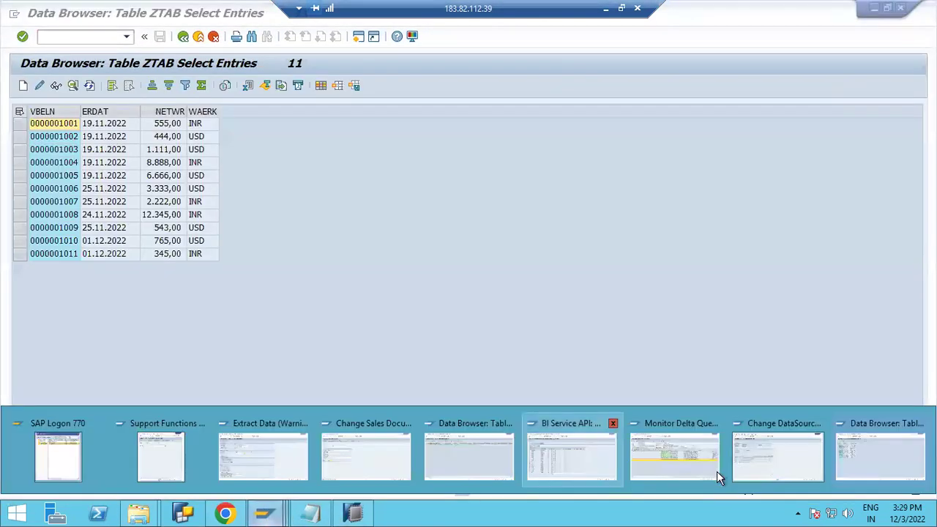
left_click(755, 472)
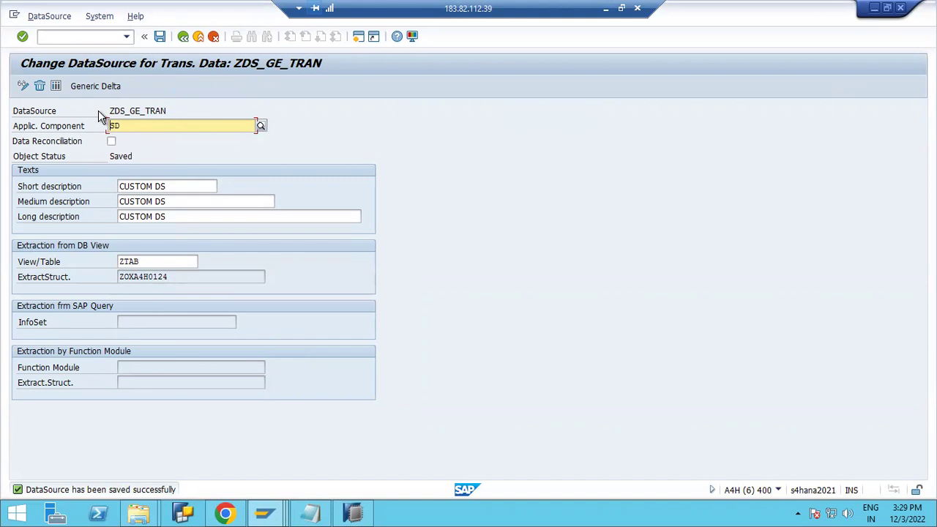
Define a generic delta for the DataSource on field VBELN as a numeric pointer with new state for changed records.
left_click(91, 86)
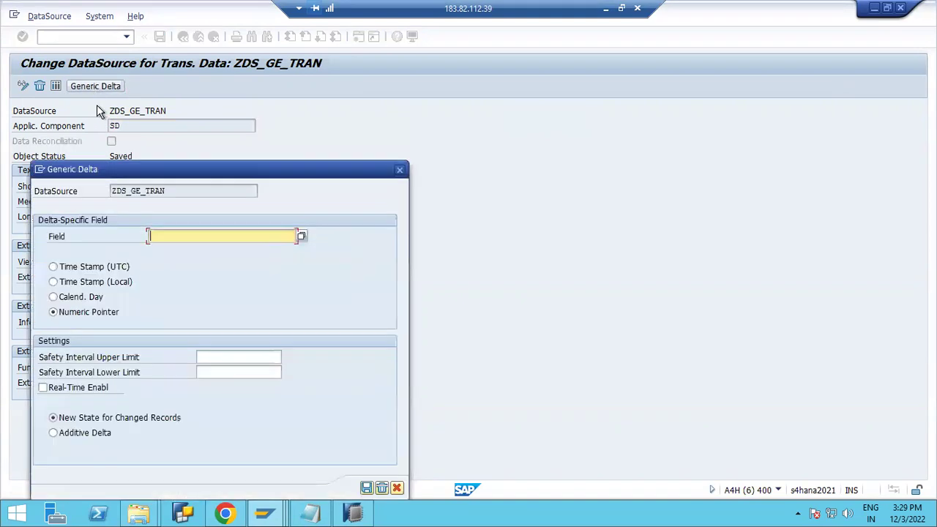
left_click_drag(175, 174, 216, 100)
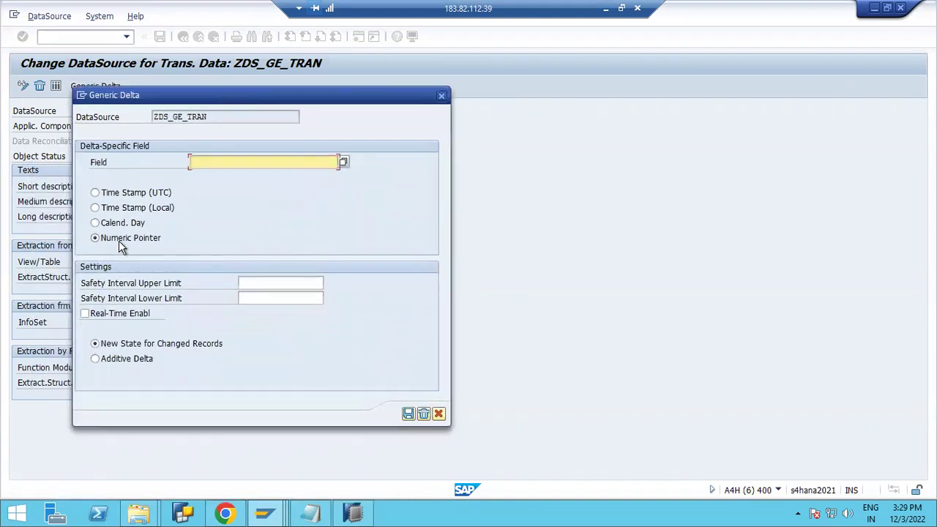
left_click(343, 162)
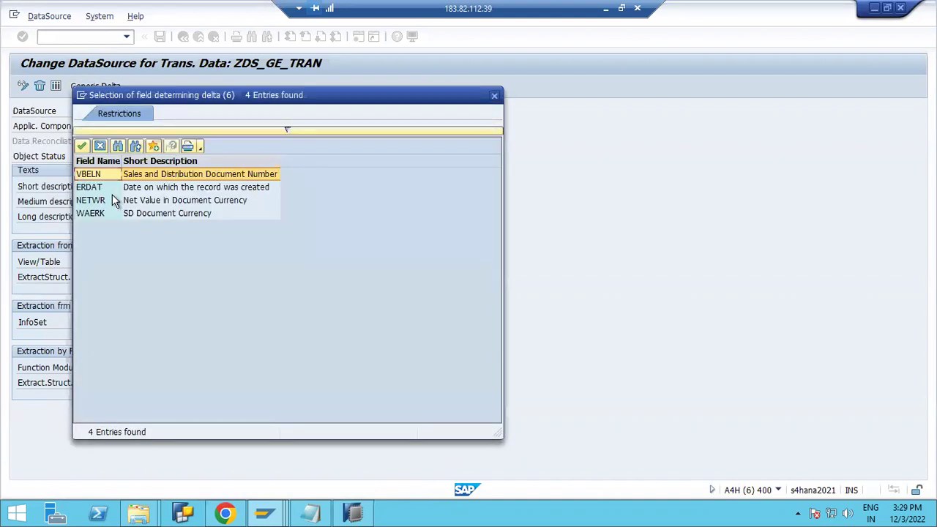
double_click(93, 177)
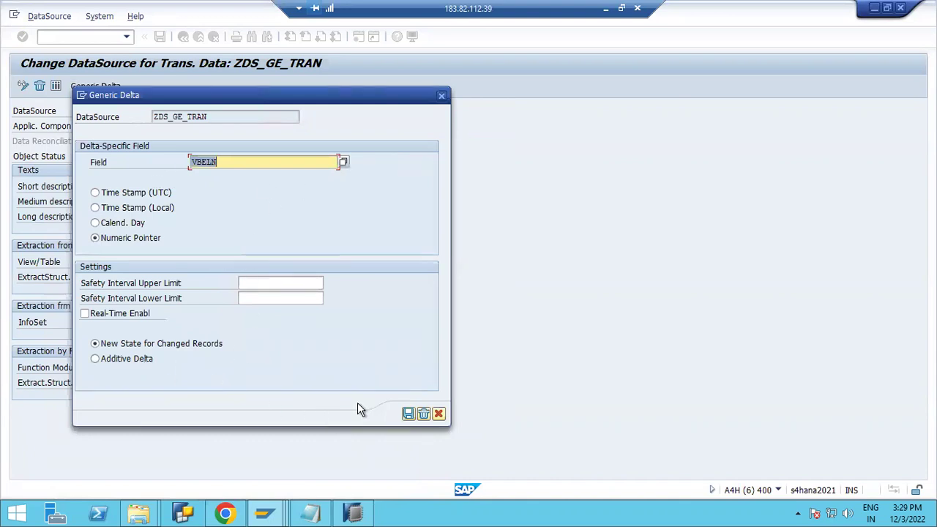
left_click(408, 414)
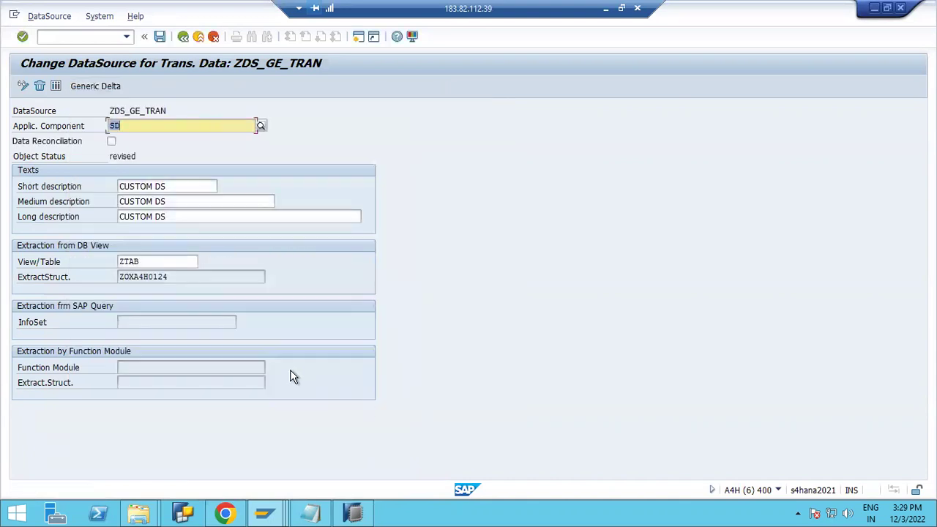
Save the delta-enabled DataSource, accepting the reference table replacement and keeping its field settings.
left_click(160, 36)
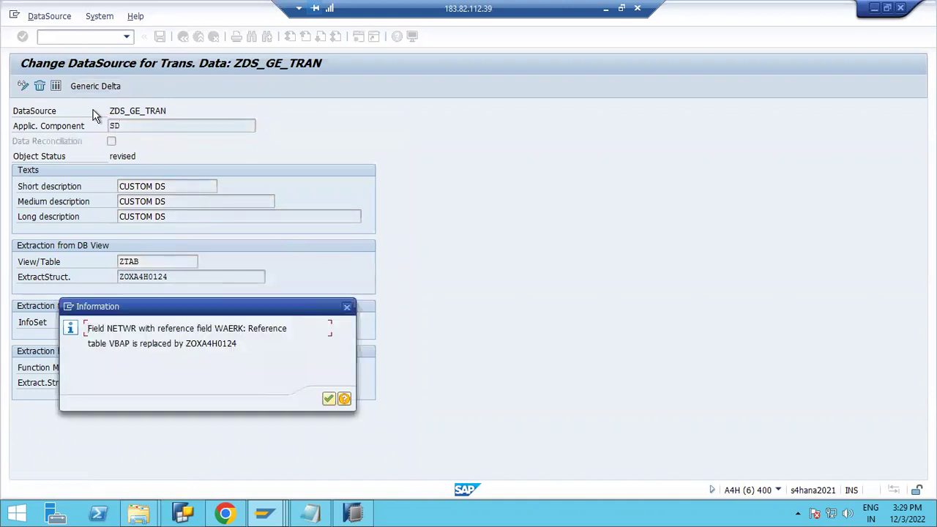
left_click(329, 399)
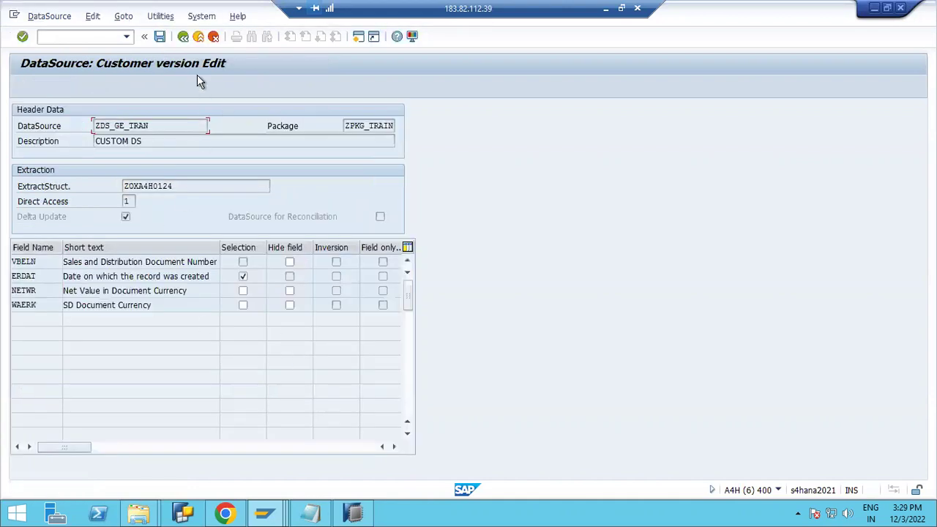
left_click(160, 36)
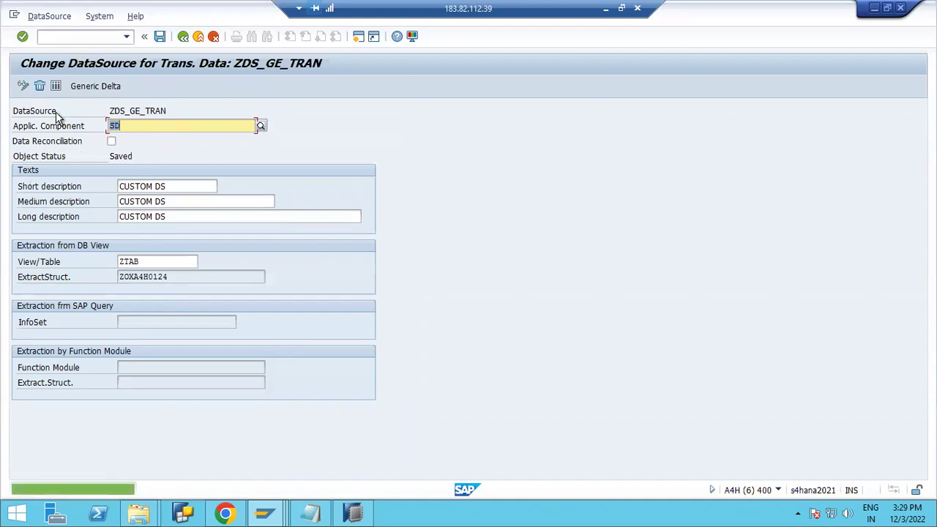
Display the customer version of the DataSource and copy its name, ZDS_GE_TRAN.
left_click(56, 86)
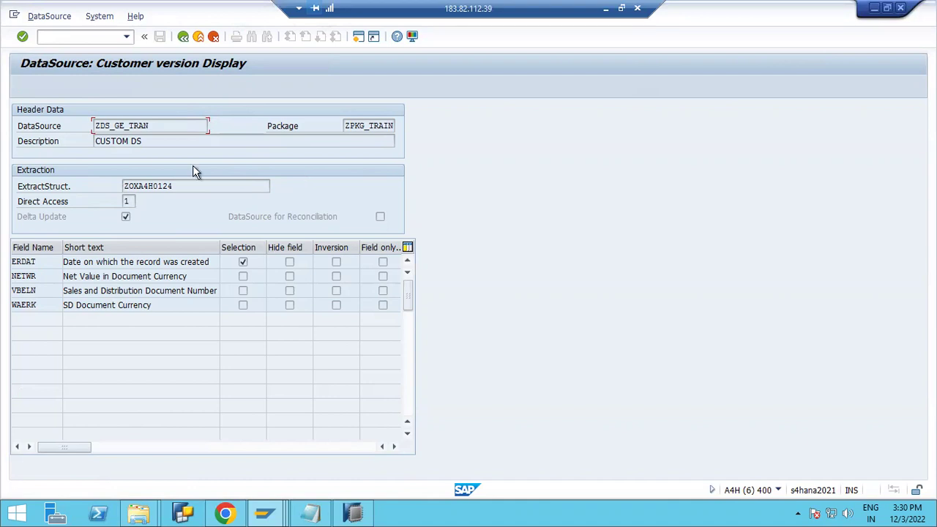
left_click_drag(169, 124, 85, 126)
left_click_drag(171, 130, 74, 132)
key("ctrl+c")
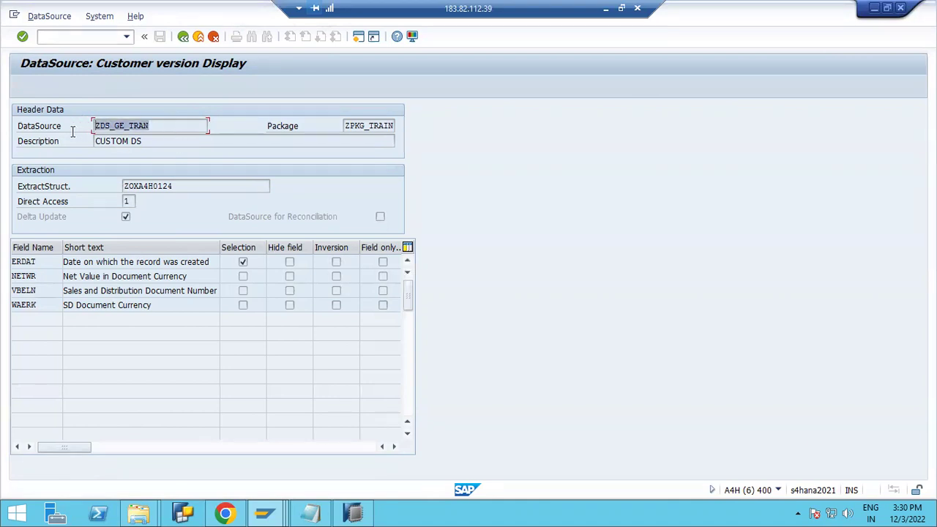
Switch to the Extract Data session and replace the ODP name with ZDS_GE_TRAN.
left_click(264, 513)
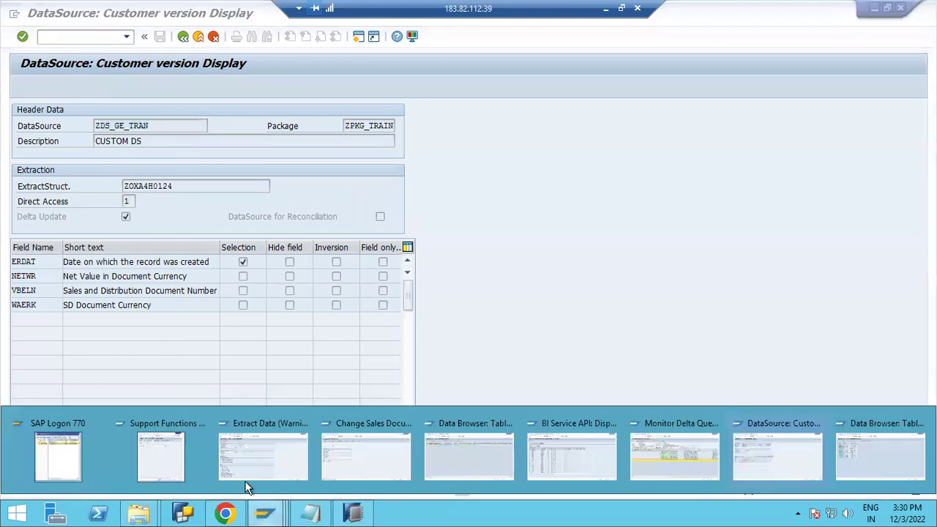
left_click(247, 488)
left_click_drag(242, 141, 185, 141)
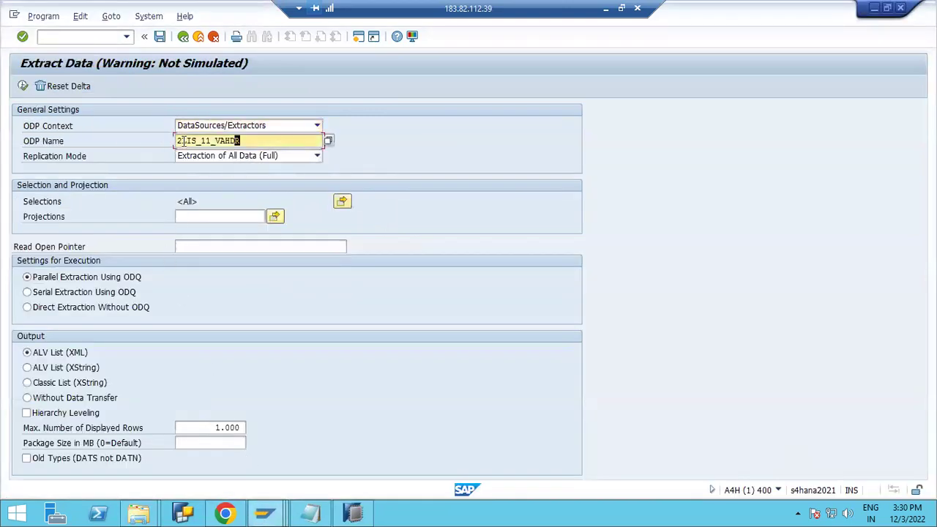
key("ctrl+v")
left_click(196, 141)
key("BackSpace")
key("BackSpace")
key("BackSpace")
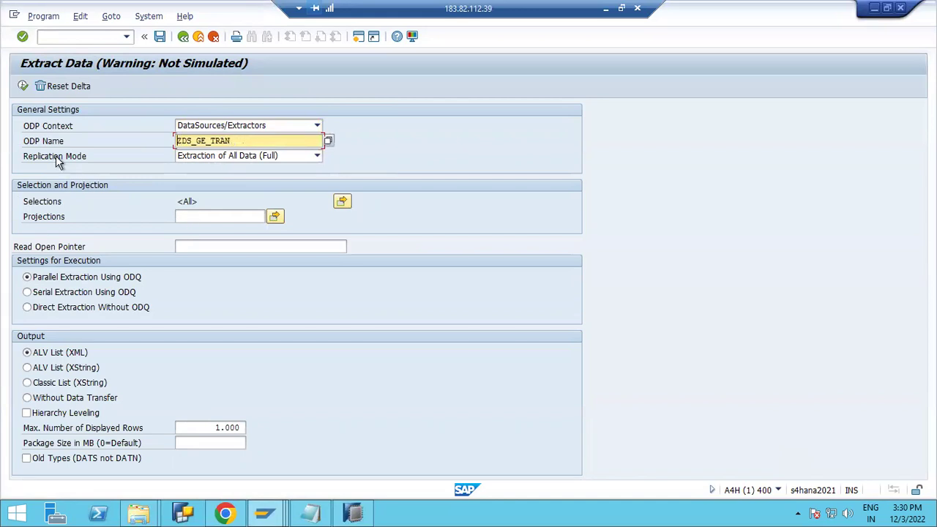
Try twice to run the full extraction of ZDS_GE_TRAN, returning to the selection screen each time.
left_click(24, 86)
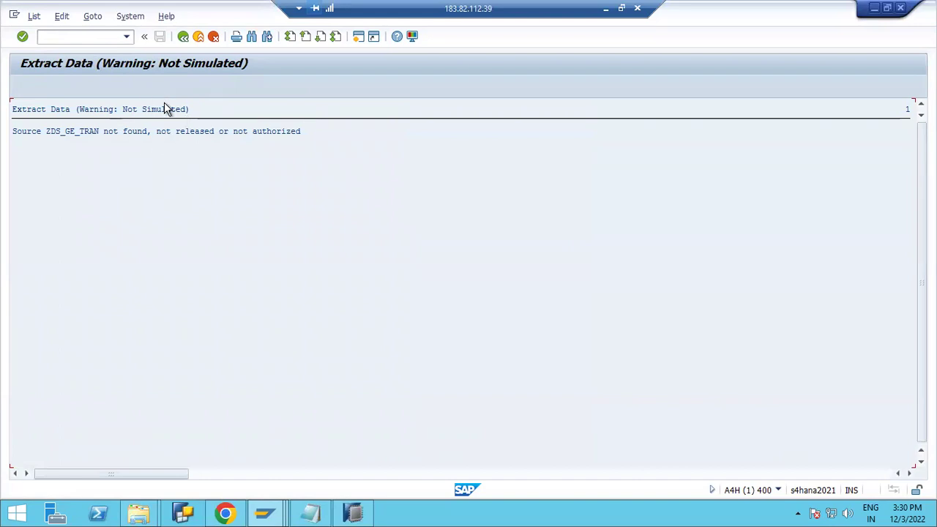
left_click(184, 35)
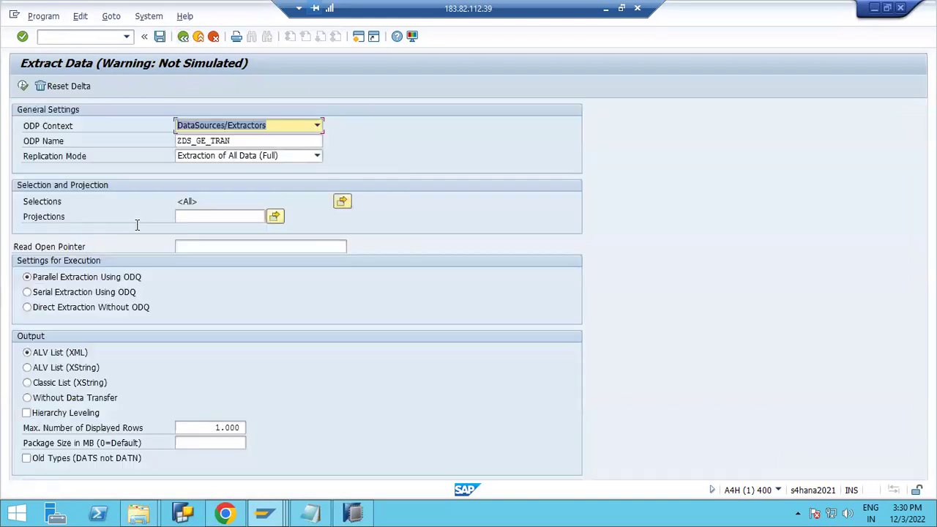
left_click(229, 158)
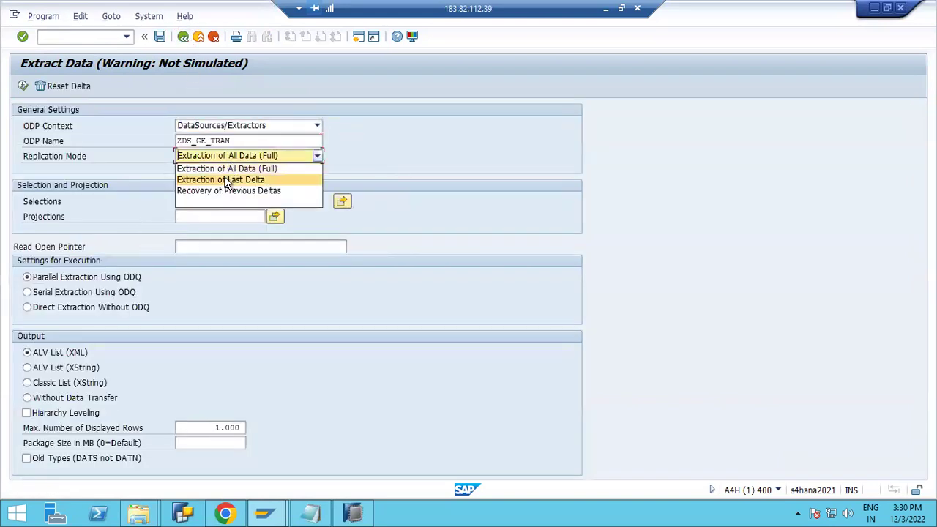
left_click(230, 168)
left_click(21, 88)
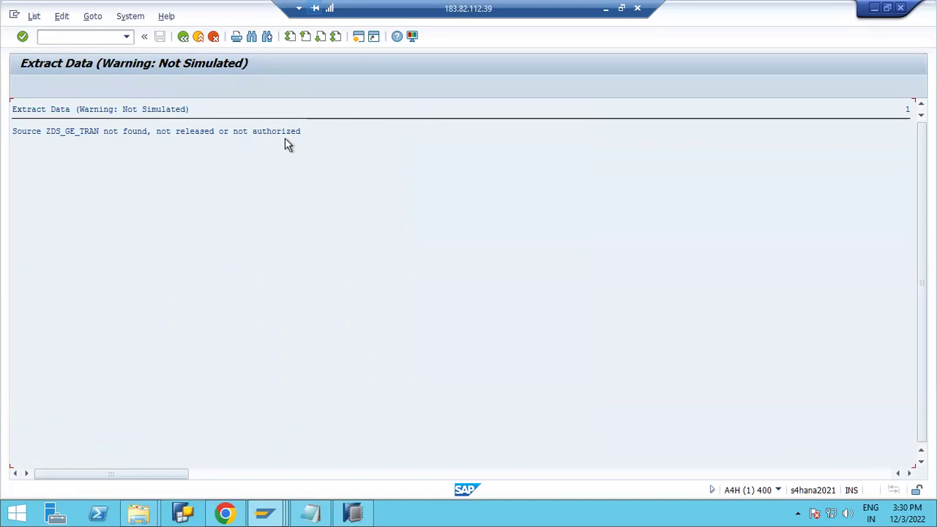
left_click(184, 37)
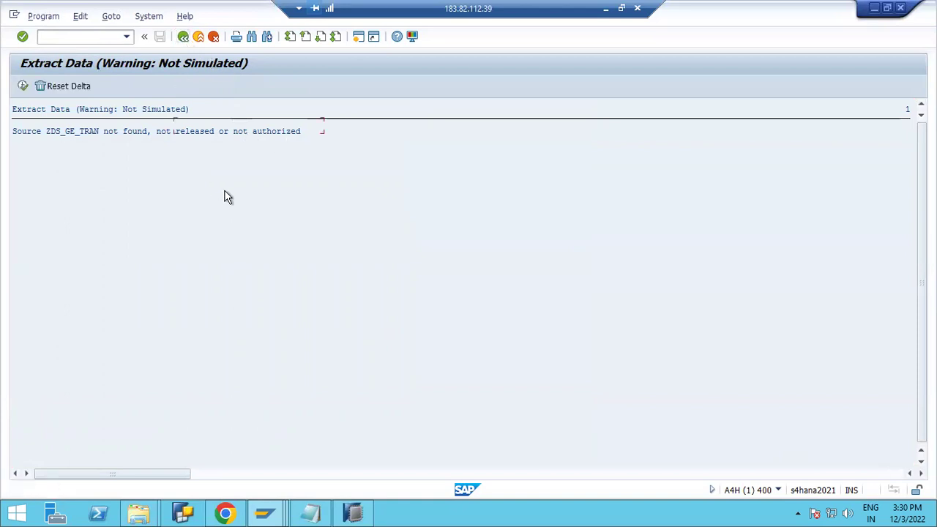
Open the ABAP Dictionary (SE11) in the session that displays DataSource 2LIS_11_VAHDR.
left_click(268, 515)
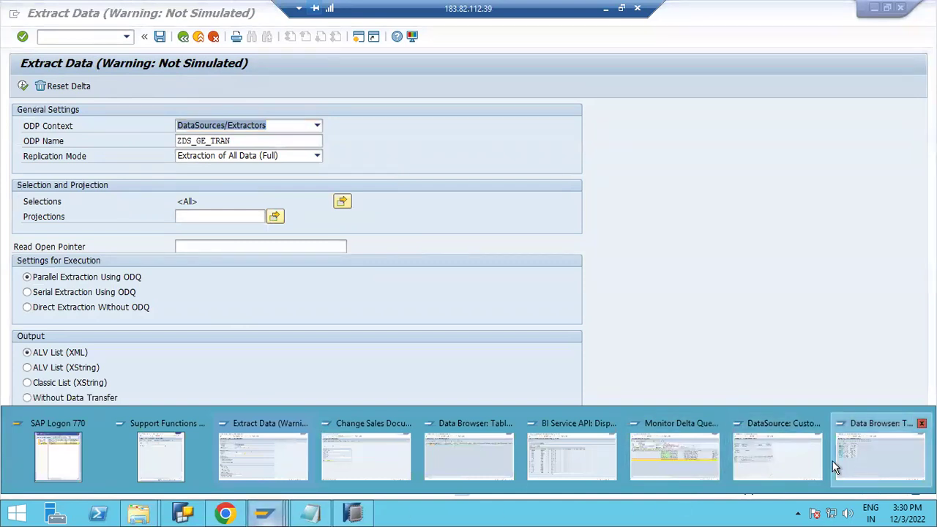
left_click(837, 461)
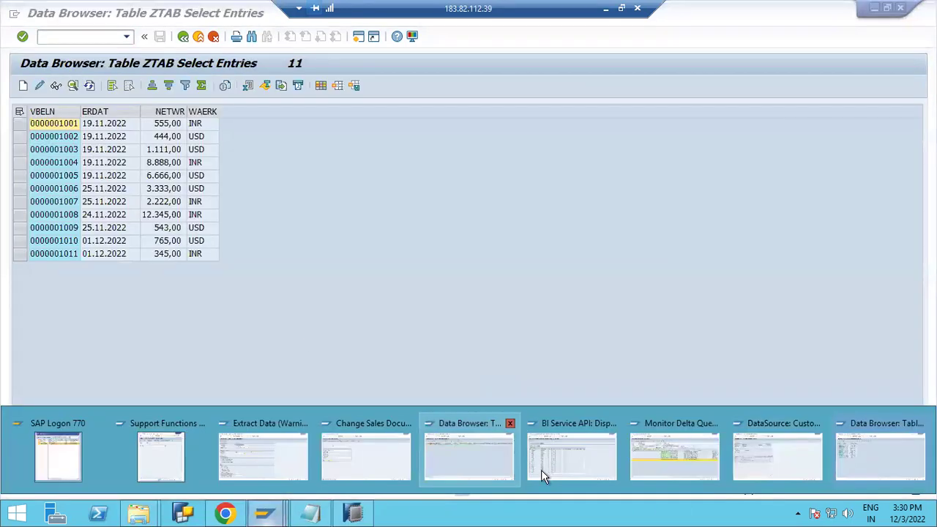
left_click(555, 471)
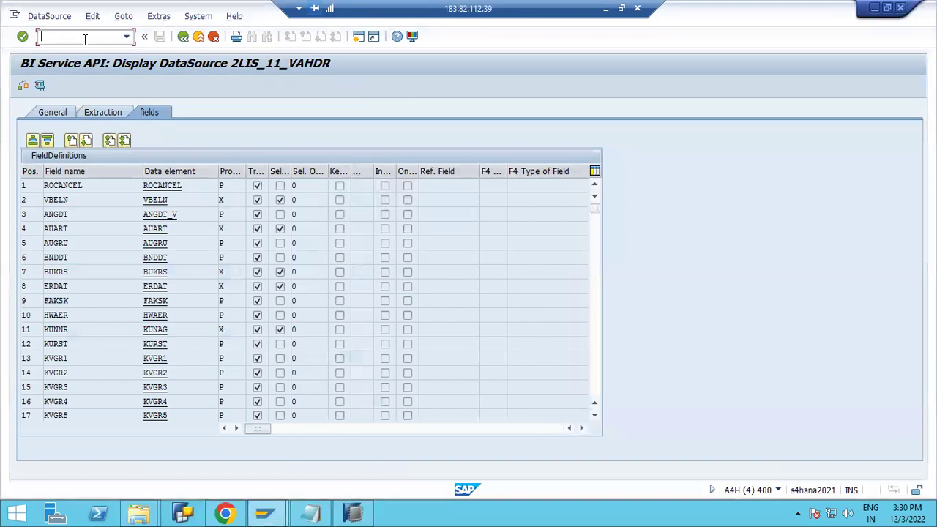
left_click(85, 39)
type("/NSE11")
key("Return")
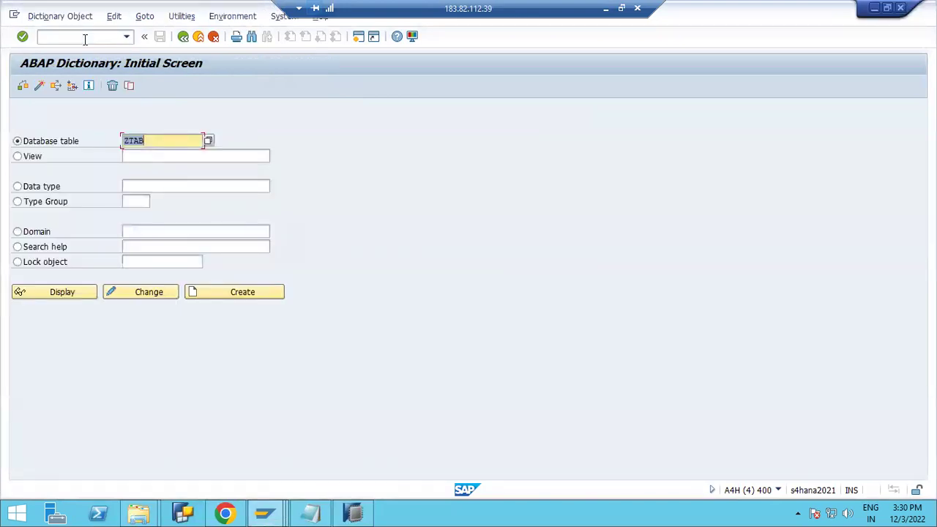
Leave the ABAP Dictionary and open the ABAP Editor (SE38) in the same session.
left_click(85, 39)
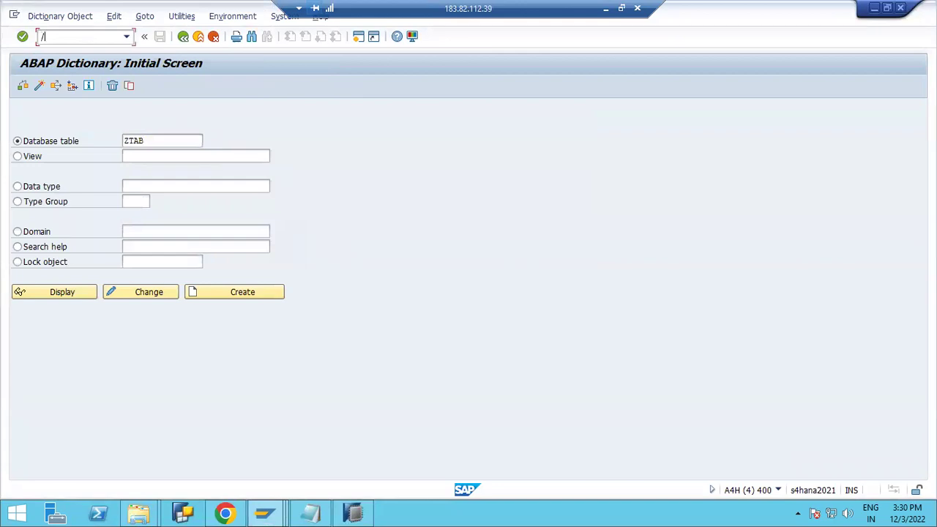
type("/,SE38")
key("Return")
type("/NS")
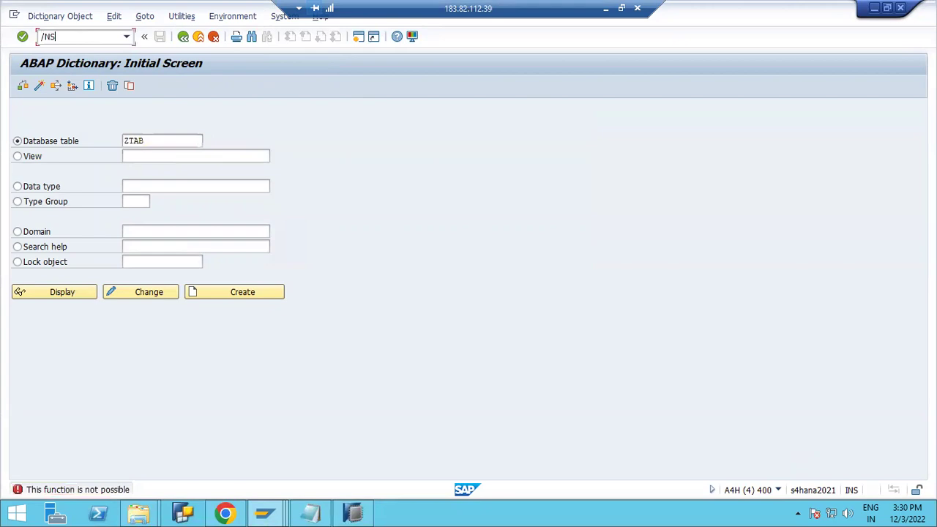
type("E38")
key("Return")
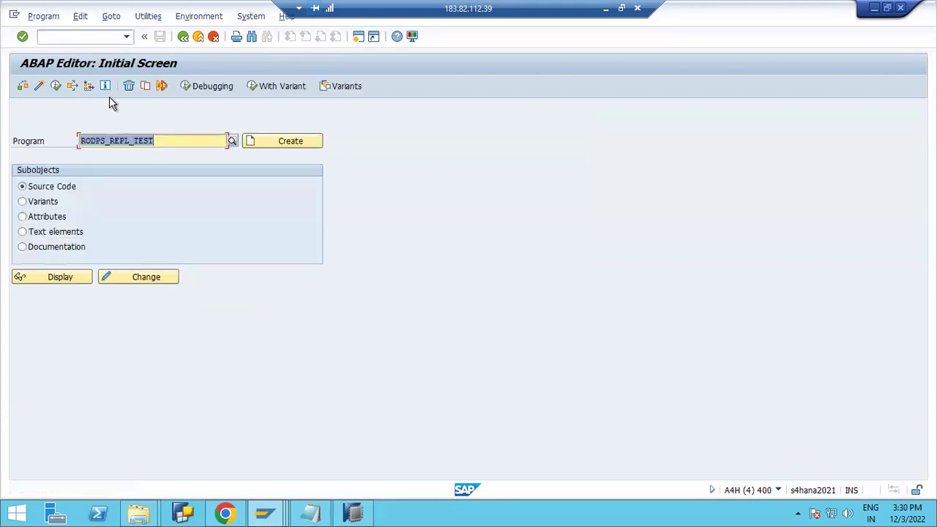
Replace the program name with RODPS_OS_EXPOSE from the earlier entries and execute the program.
key("Delete")
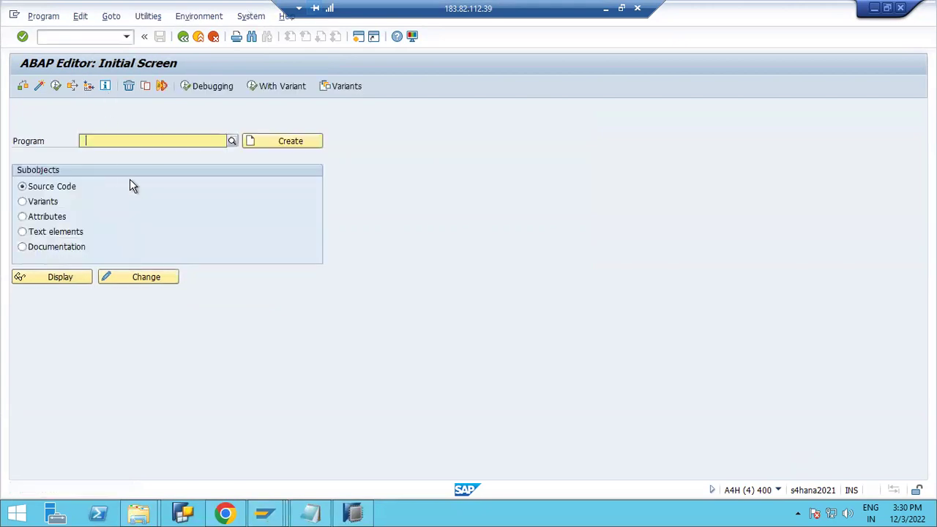
left_click(140, 139)
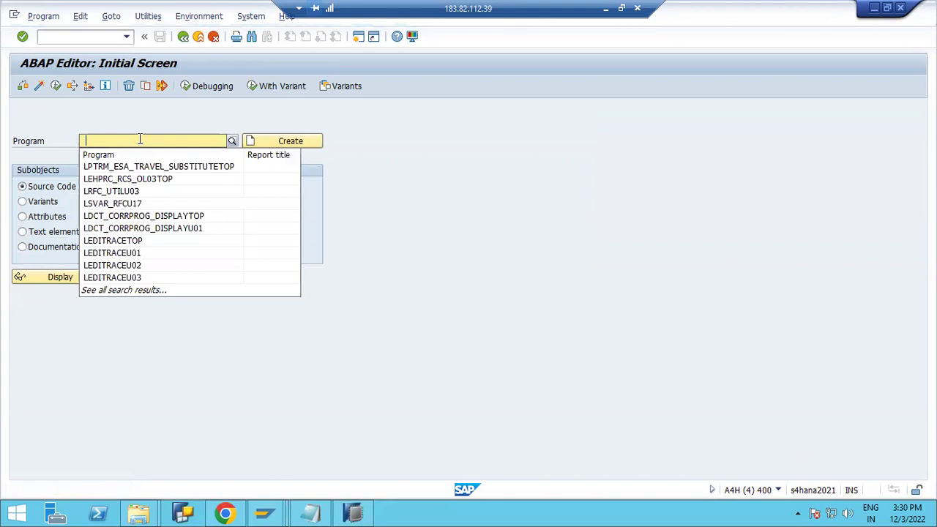
left_click(140, 139)
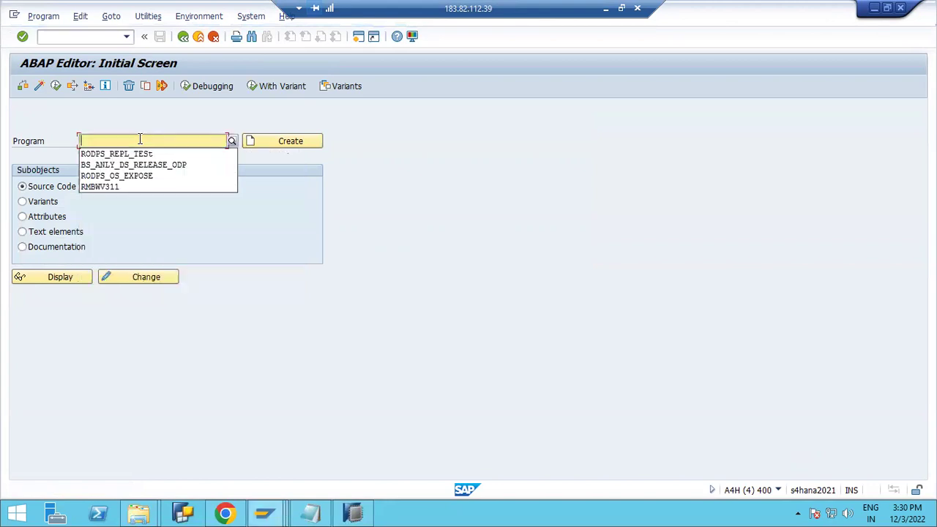
left_click(130, 176)
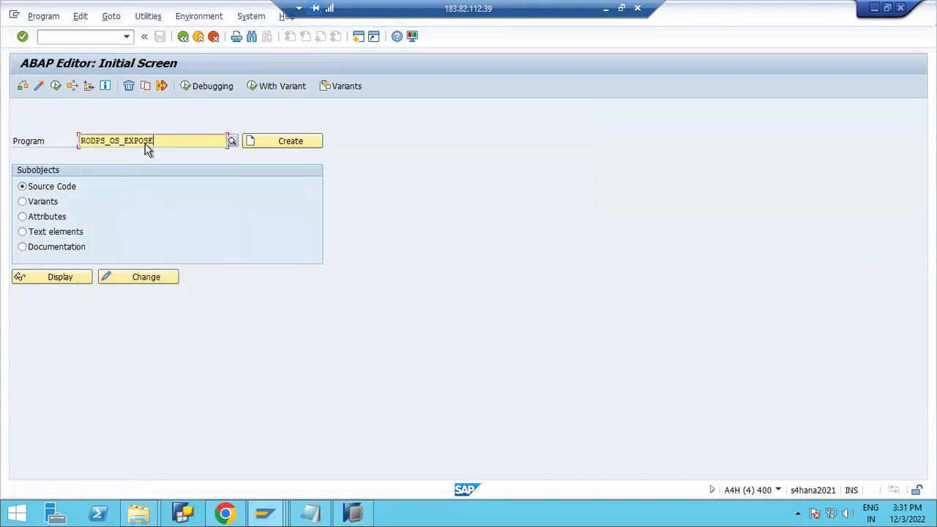
left_click(56, 86)
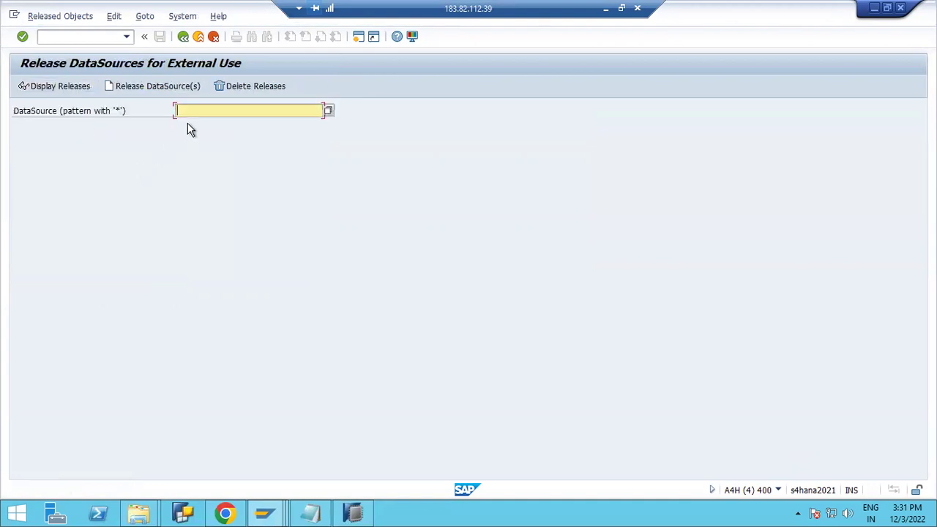
Release DataSource ZDS_GE_TRAN for external use and record it in the proposed workbench request.
type("e     ZDS_GE_TRAN")
key("BackSpace")
key("BackSpace")
key("BackSpace")
key("BackSpace")
key("BackSpace")
key("BackSpace")
key("BackSpace")
left_click(132, 87)
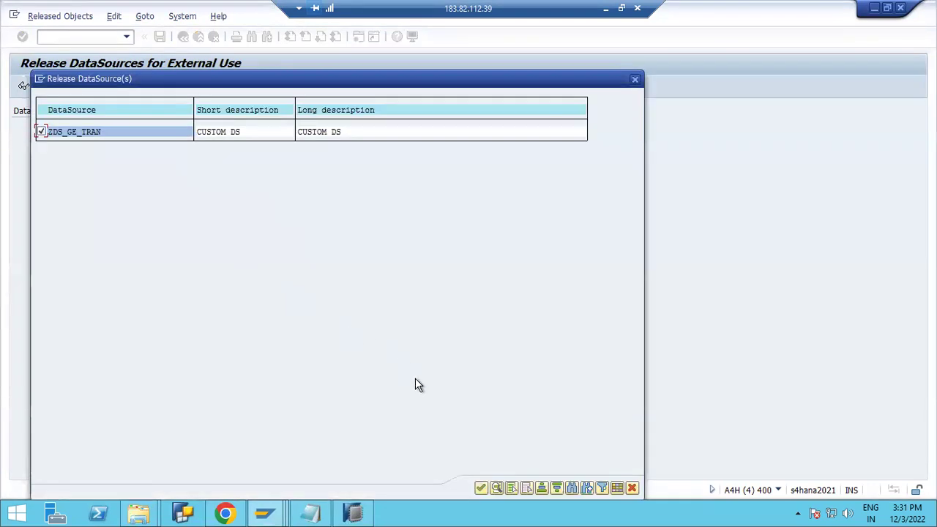
left_click(481, 487)
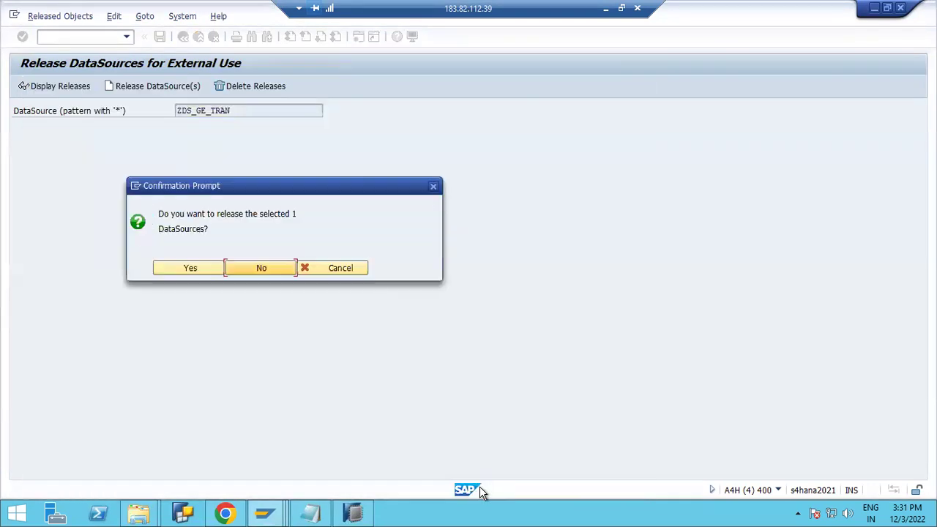
left_click(192, 269)
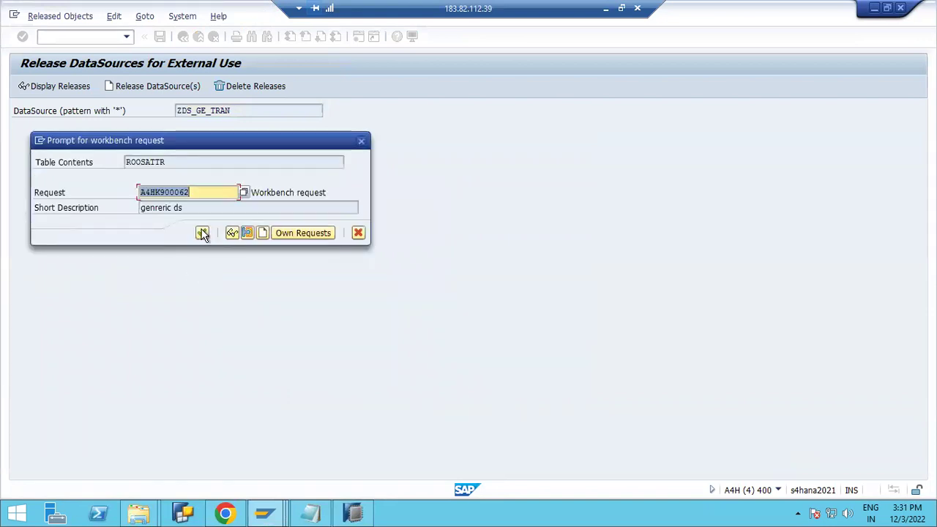
left_click(202, 233)
Return to the ABAP Dictionary (SE11) and display the database table ROOSATTR.
left_click(69, 37)
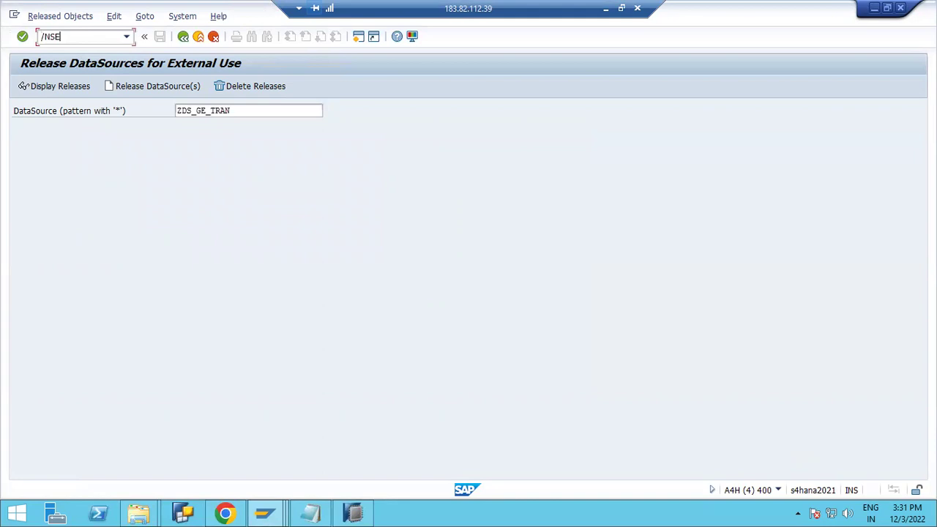
key("Return")
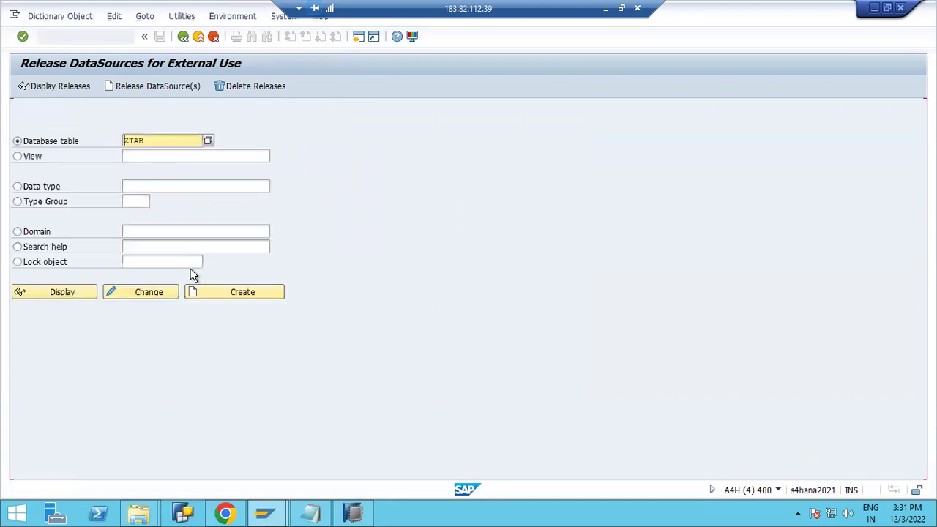
left_click(145, 139)
left_click(145, 139)
type("R")
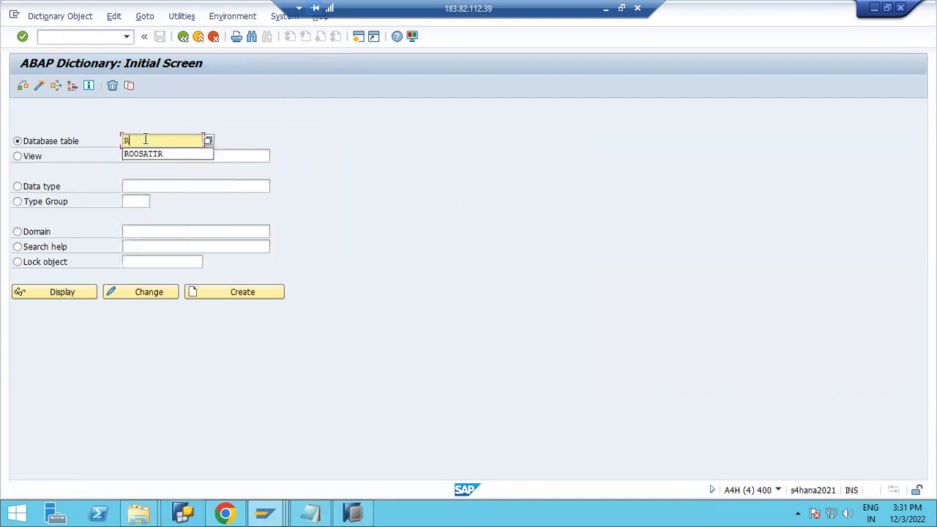
left_click(145, 155)
left_click(63, 294)
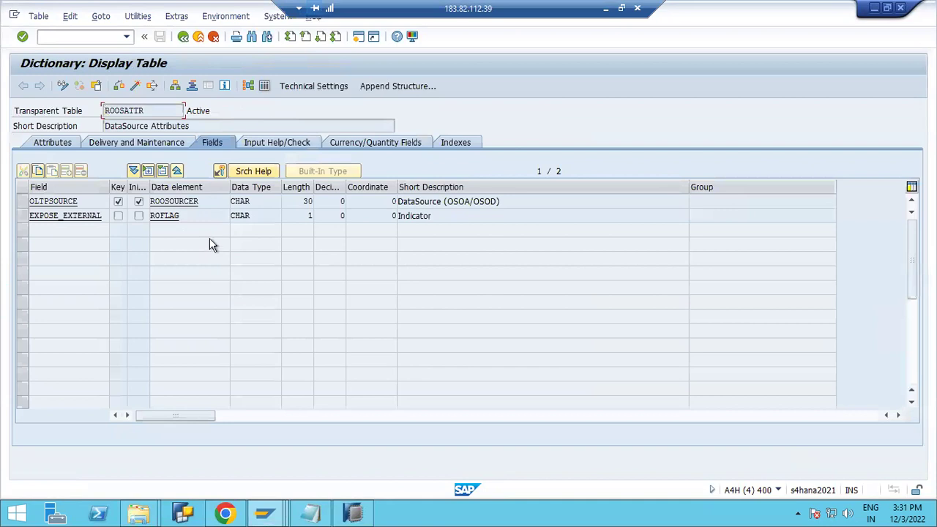
Open the contents selection of ROOSATTR and check the number of entries with OLTPSOURCE ZDS_GE_TRAN.
left_click(264, 86)
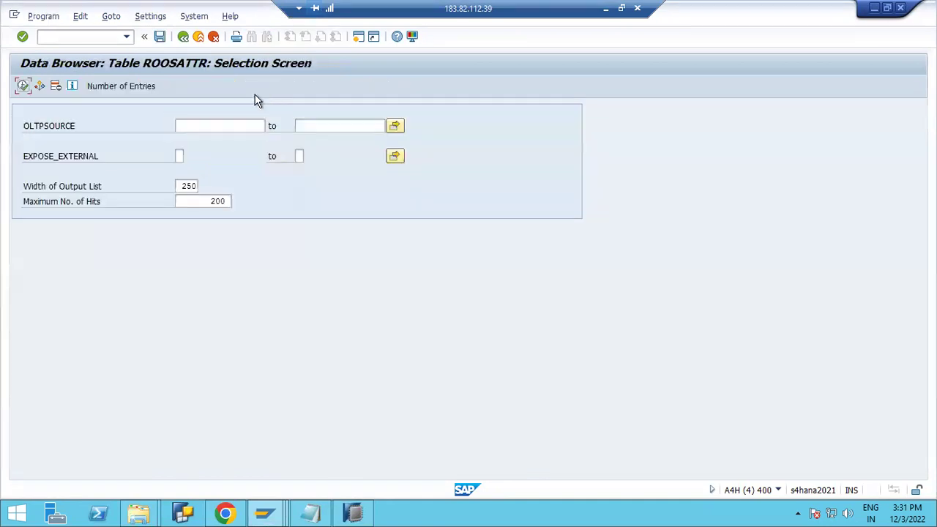
left_click(220, 126)
type("ZDS_GE_TRAN")
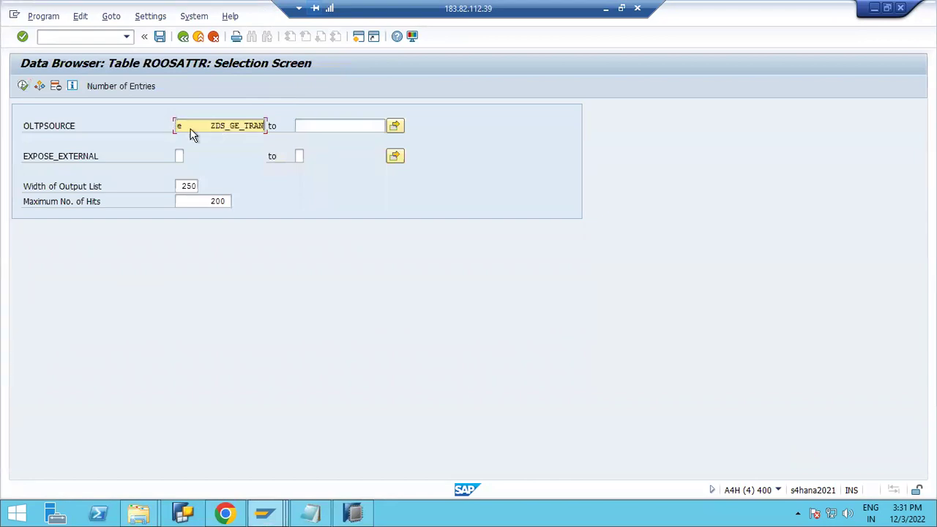
key("BackSpace")
key("BackSpace")
key("BackSpace")
key("BackSpace")
key("BackSpace")
key("BackSpace")
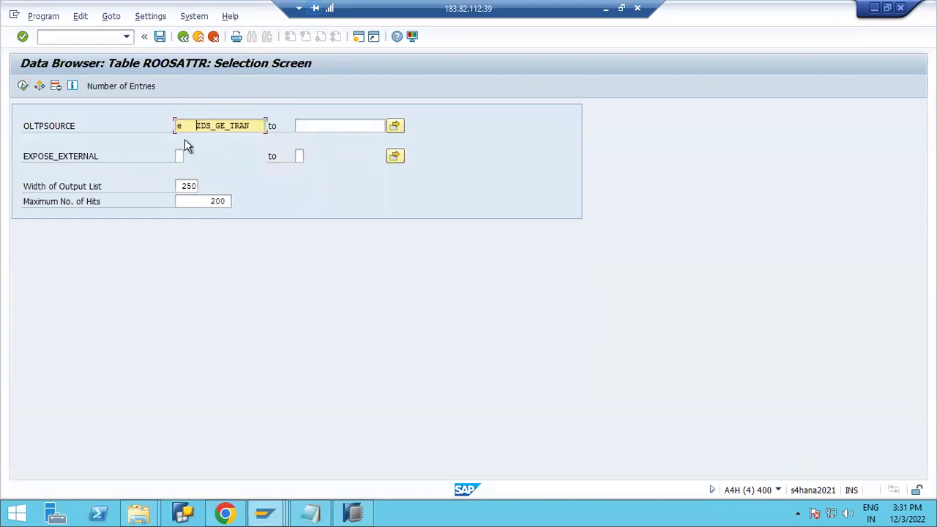
left_click(137, 90)
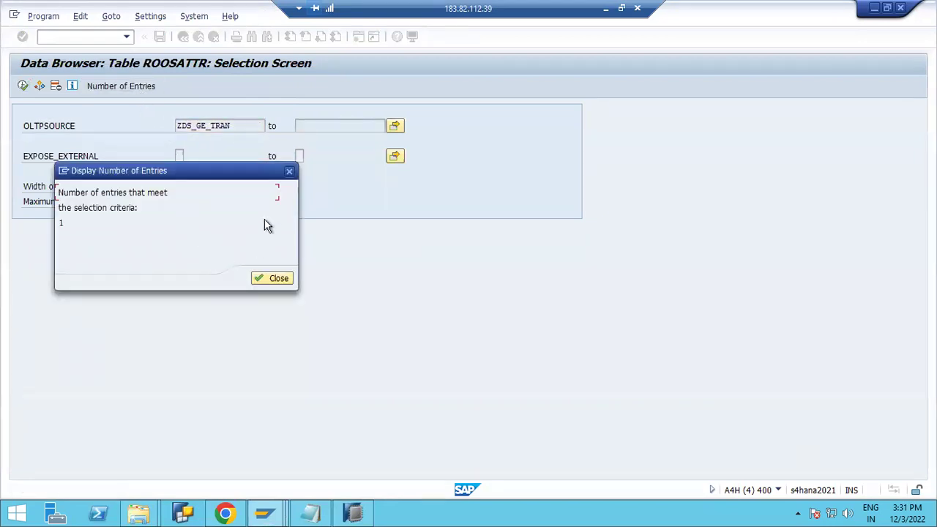
left_click(288, 173)
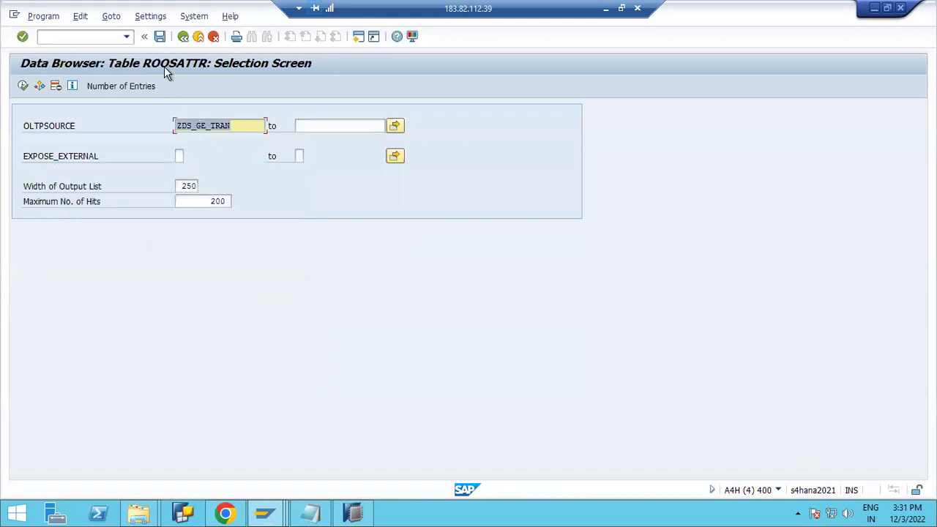
Close the ROOSATTR session and try the full extraction of ZDS_GE_TRAN twice in the Extract Data session, returning to its selection screen.
left_click(901, 7)
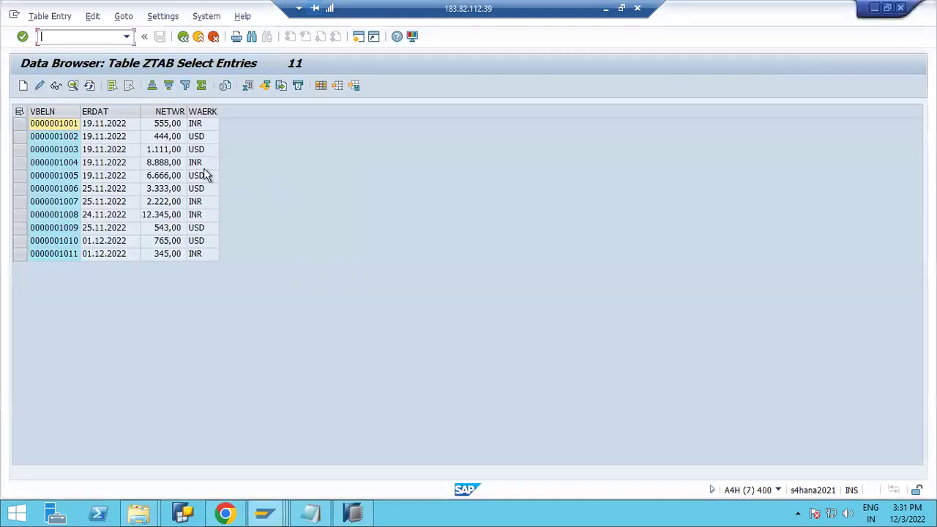
left_click(268, 514)
left_click(287, 461)
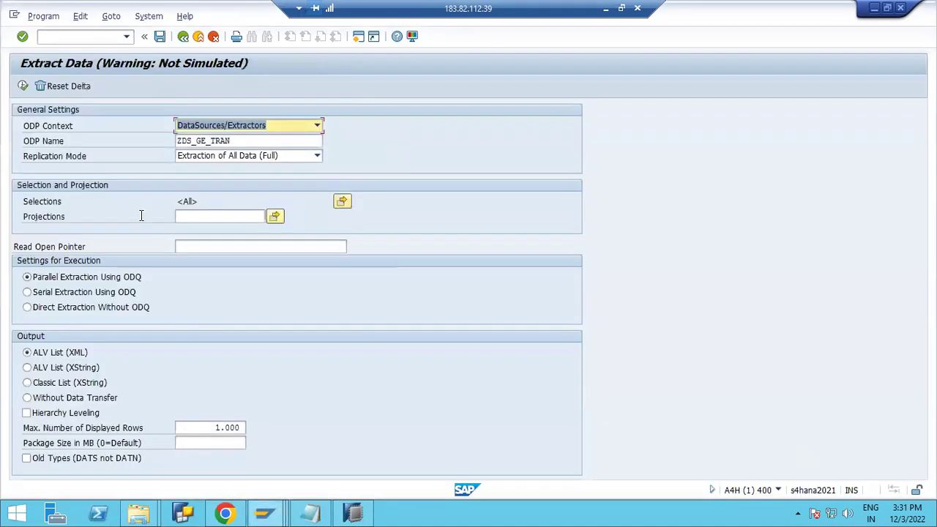
left_click(23, 86)
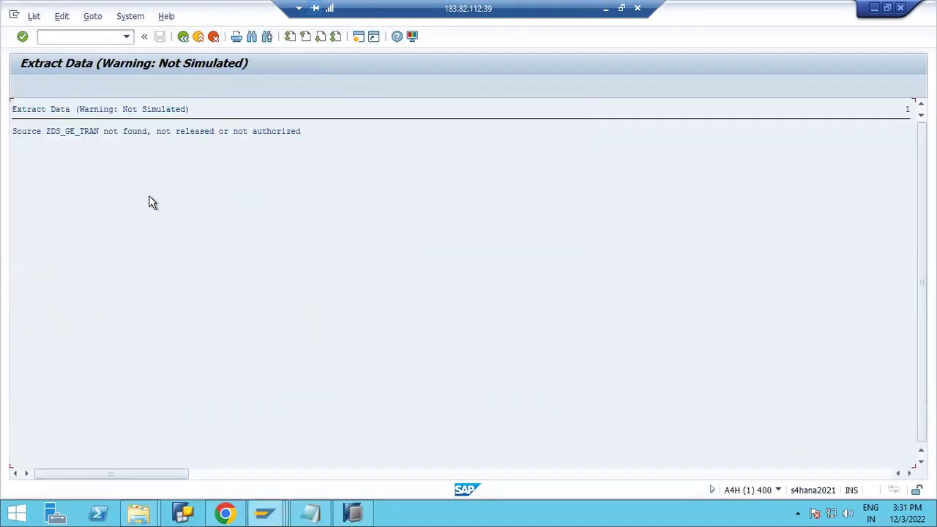
left_click(184, 36)
left_click(181, 37)
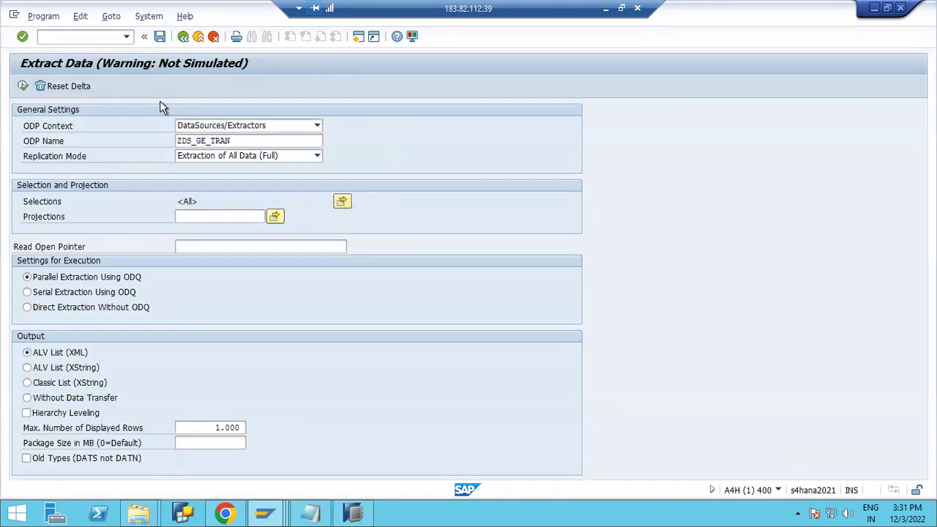
left_click(55, 86)
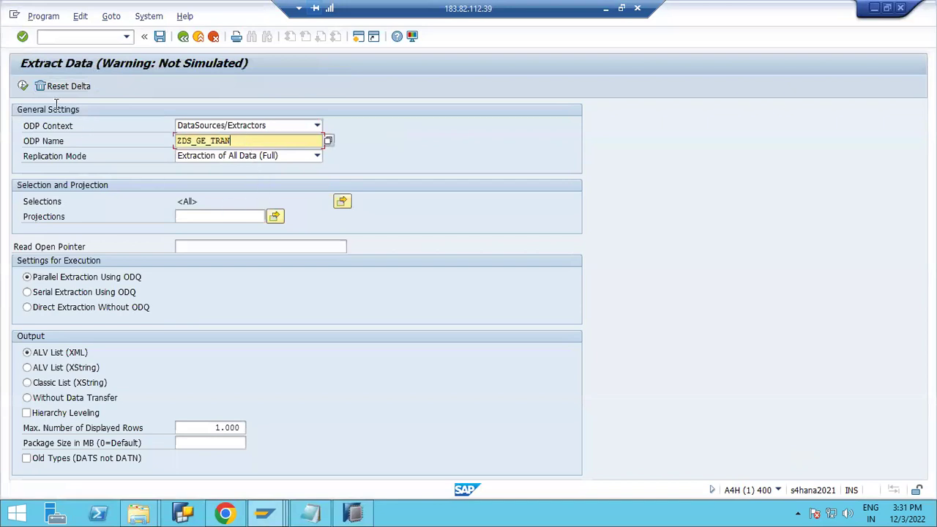
left_click(23, 86)
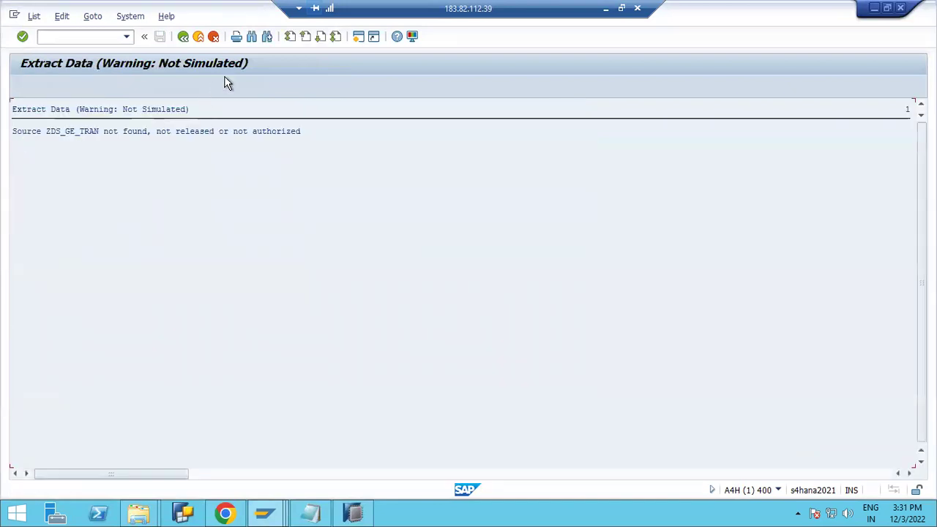
left_click(198, 32)
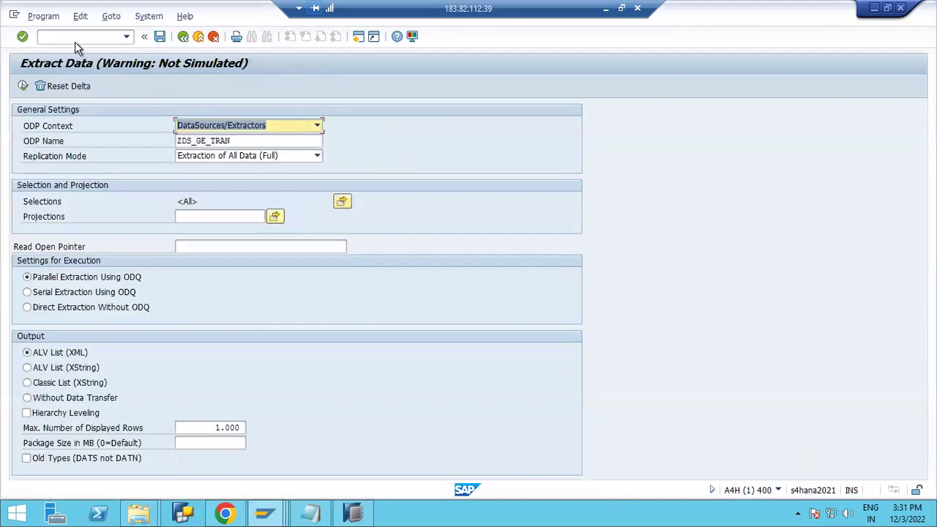
Close the sessions showing the ZDS_GE_TRAN customer version and Change Sales Documents.
mouse_move(265, 512)
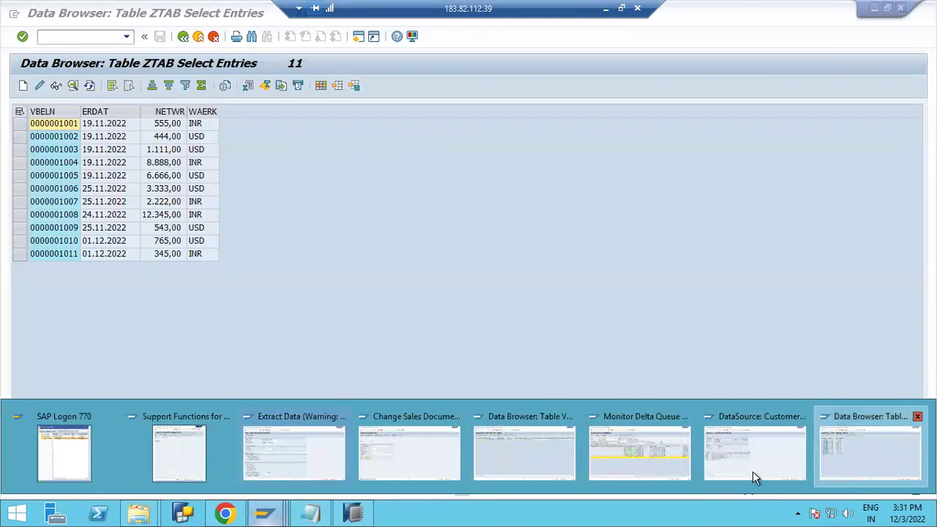
left_click(752, 478)
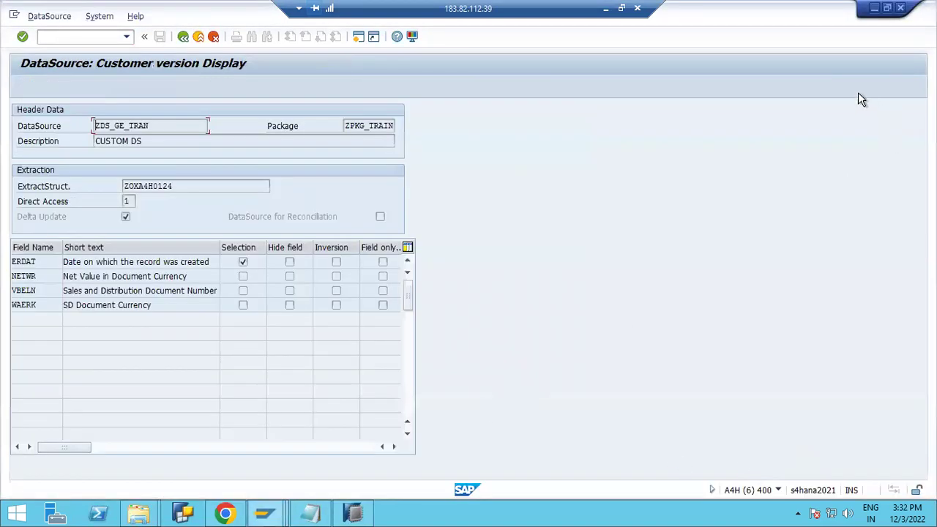
left_click(901, 9)
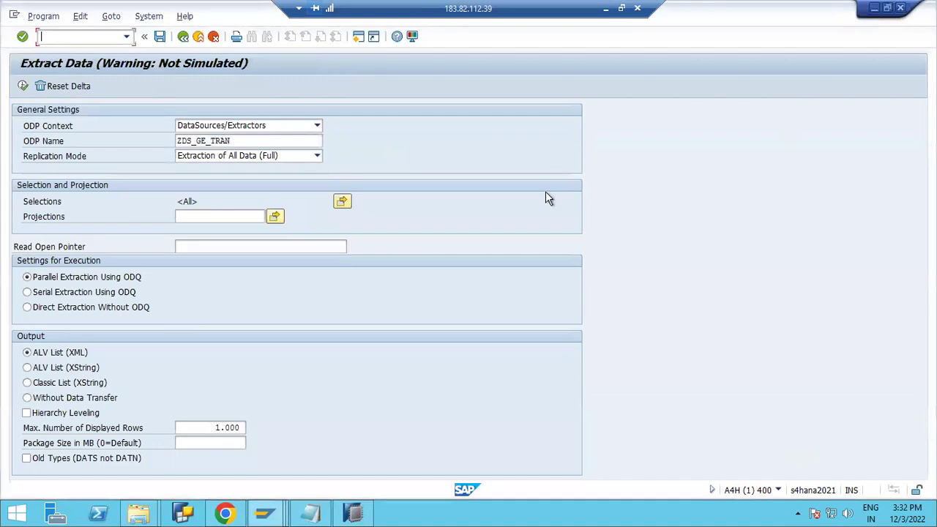
mouse_move(277, 515)
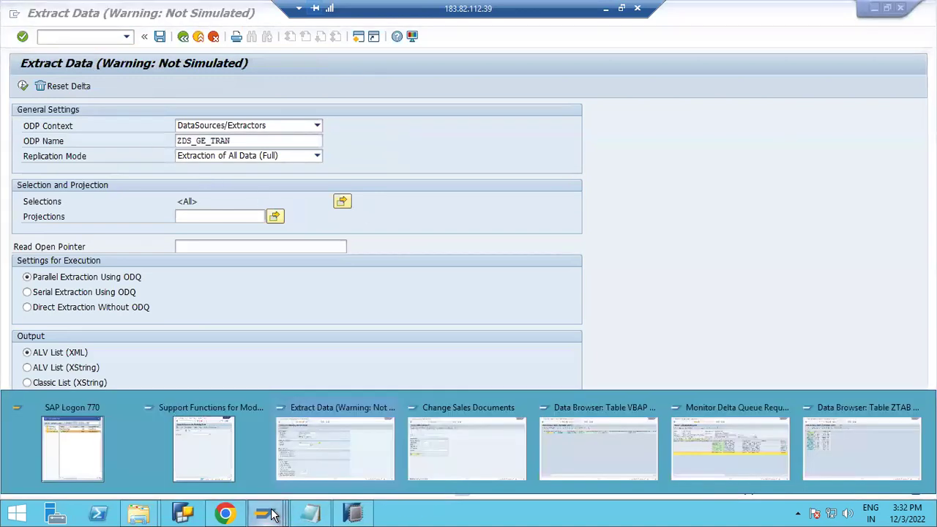
left_click(469, 469)
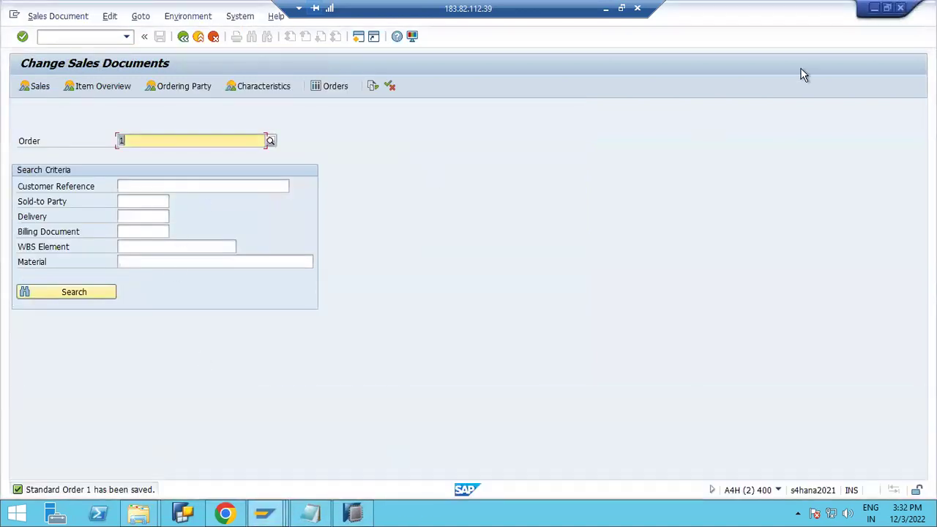
left_click(901, 9)
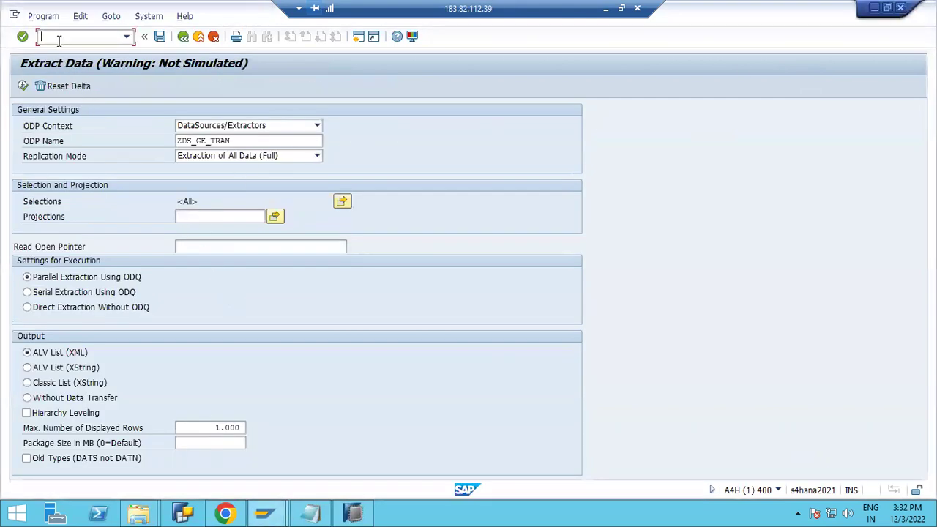
Open Postprocess DataSources and Hierarchy in a new session and expand the whole SAP-R/3 application component branch.
type("3")
key("Return")
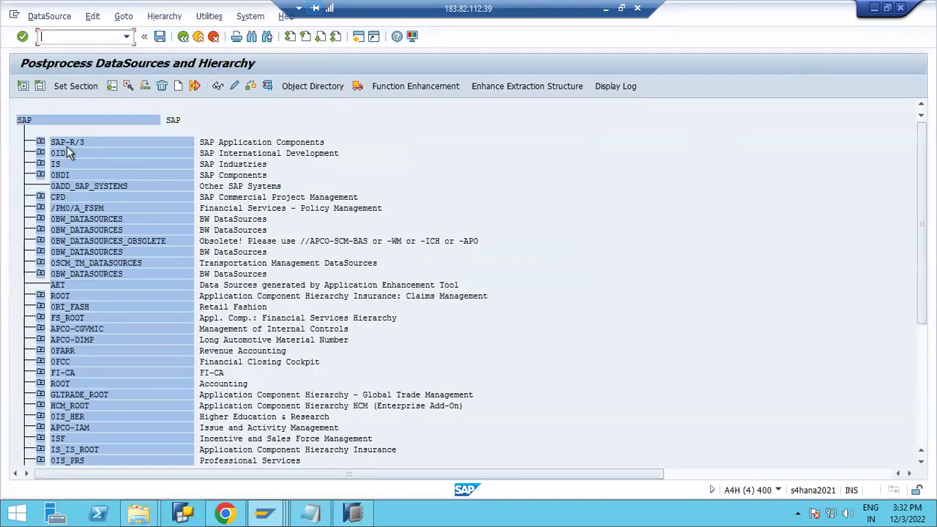
left_click(41, 142)
left_click(23, 86)
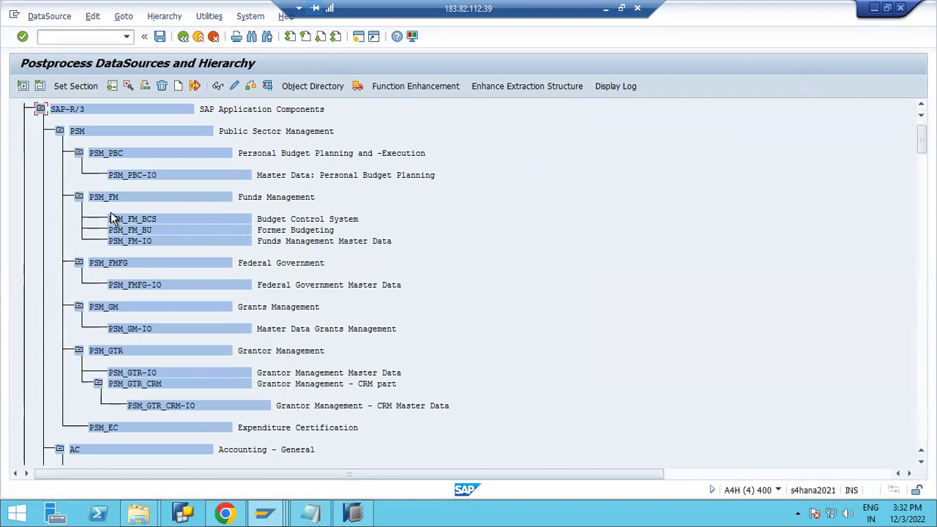
Search only the current page of the component hierarchy for ZDS_GE_TRAN and close the search.
key("ctrl+f")
type("e   ZDS_GE_TRAN")
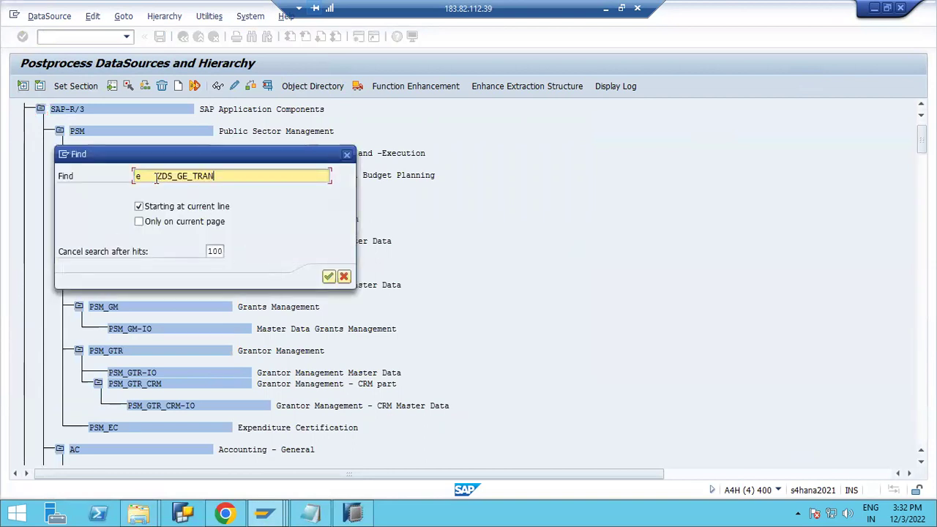
key("BackSpace")
key("BackSpace")
key("BackSpace")
key("BackSpace")
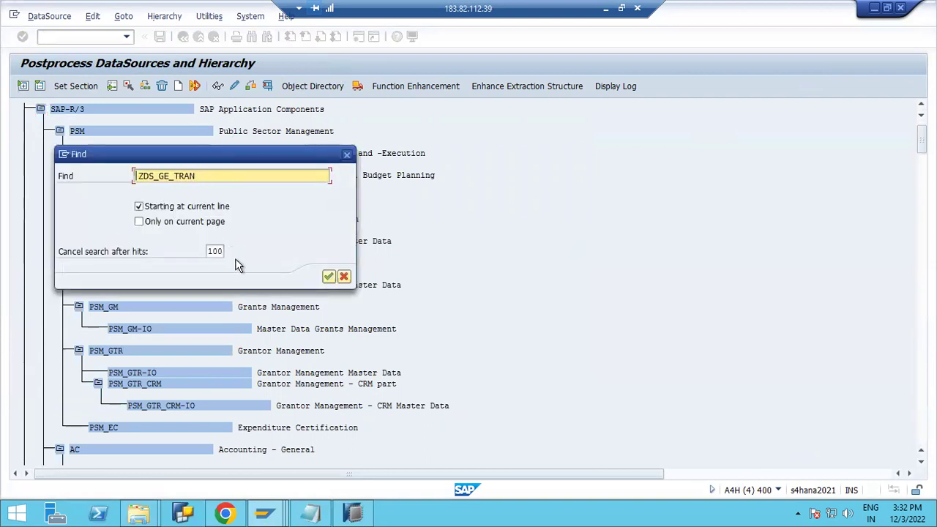
left_click(196, 223)
left_click(329, 276)
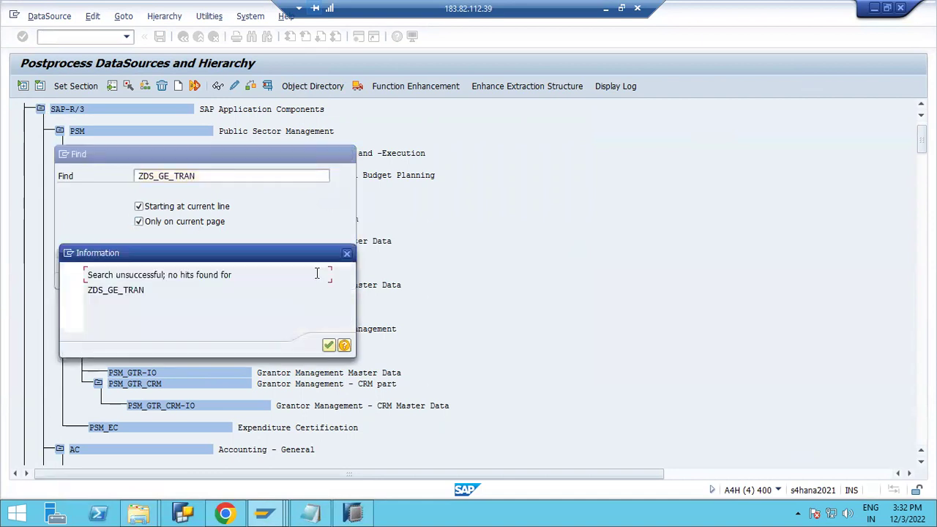
left_click(347, 254)
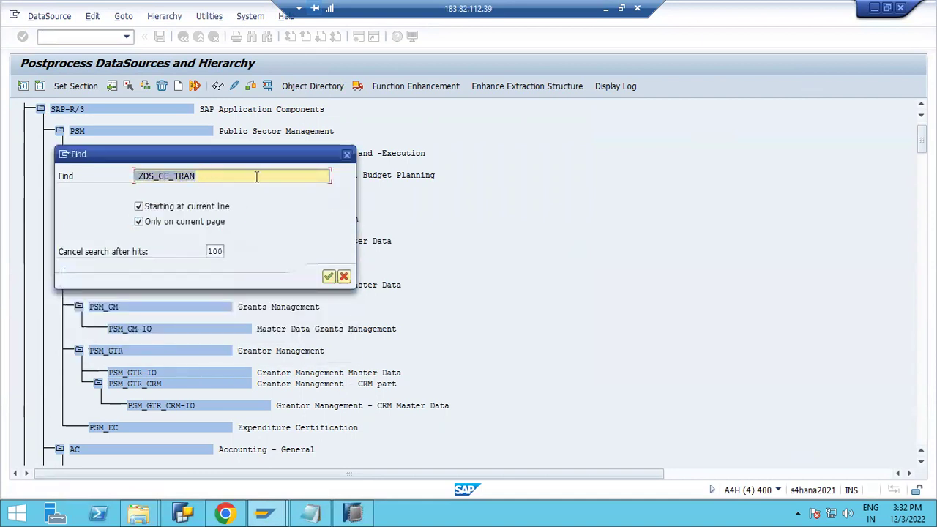
left_click(349, 154)
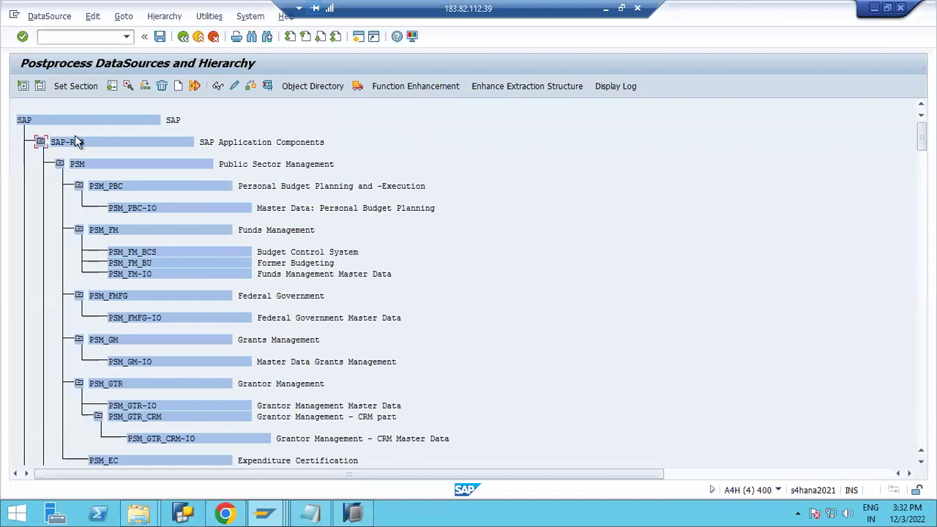
Search the whole hierarchy from the current line for ZDS_GE_TRAN and jump to the hit, dismissing the remote desktop notice.
left_click(24, 86)
key("ctrl+c")
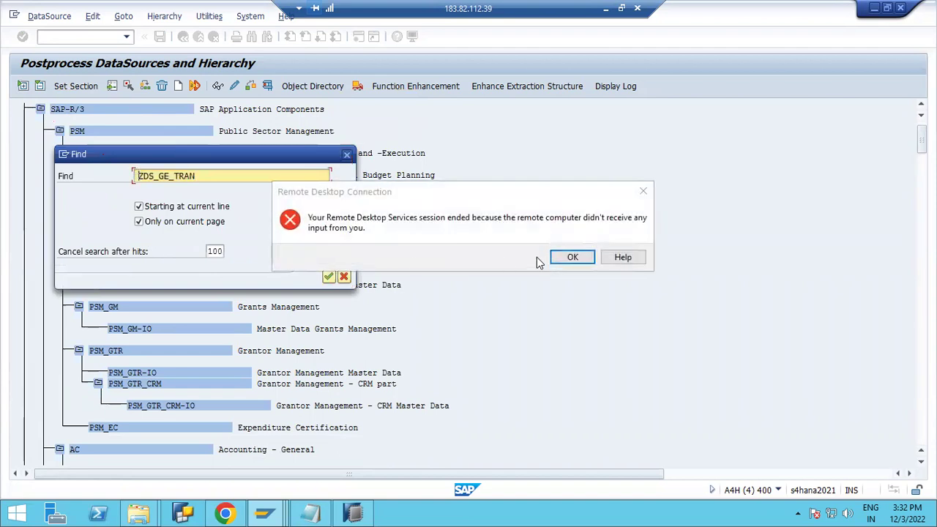
left_click(571, 258)
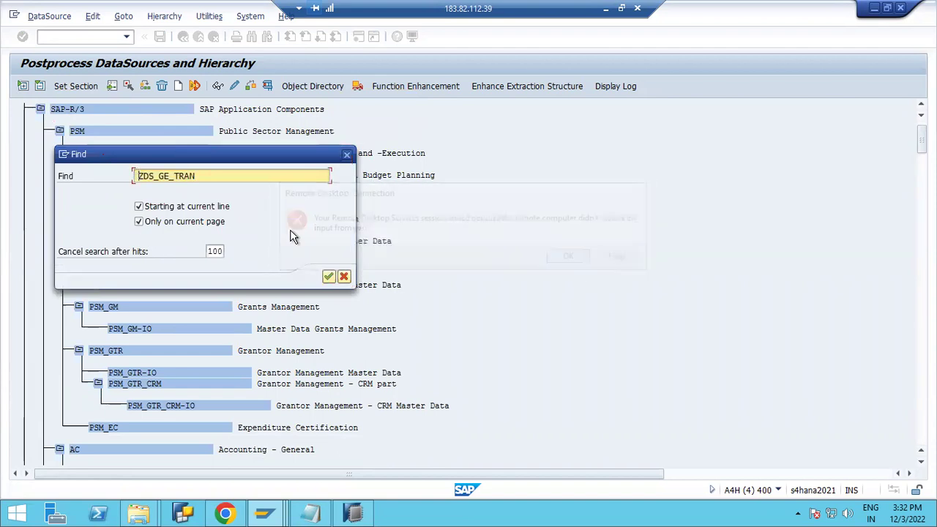
left_click(329, 278)
double_click(194, 96)
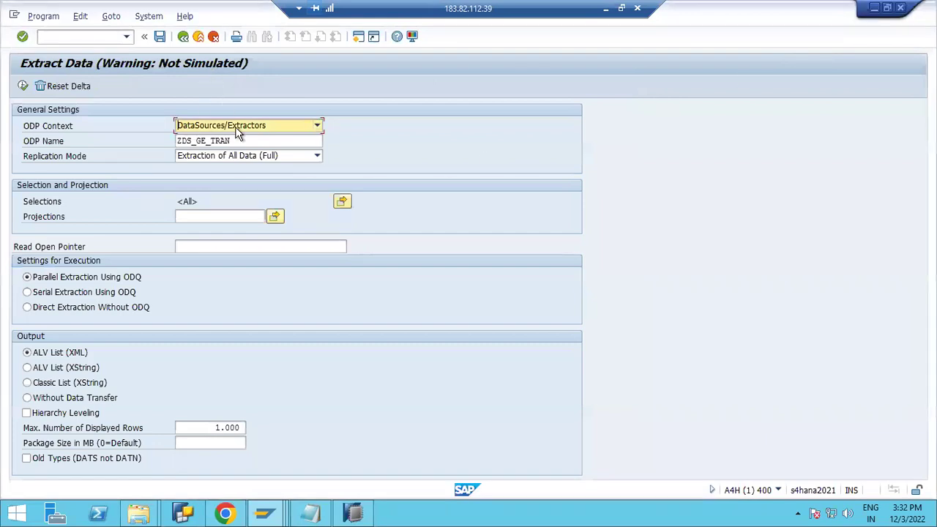
Re-enter ZDS_GE_TRAN as the ODP name in the Extract Data session, try the full extraction and return to the selection screen.
left_click_drag(233, 141, 173, 147)
key("ctrl+v")
key("shift+End")
key("Delete")
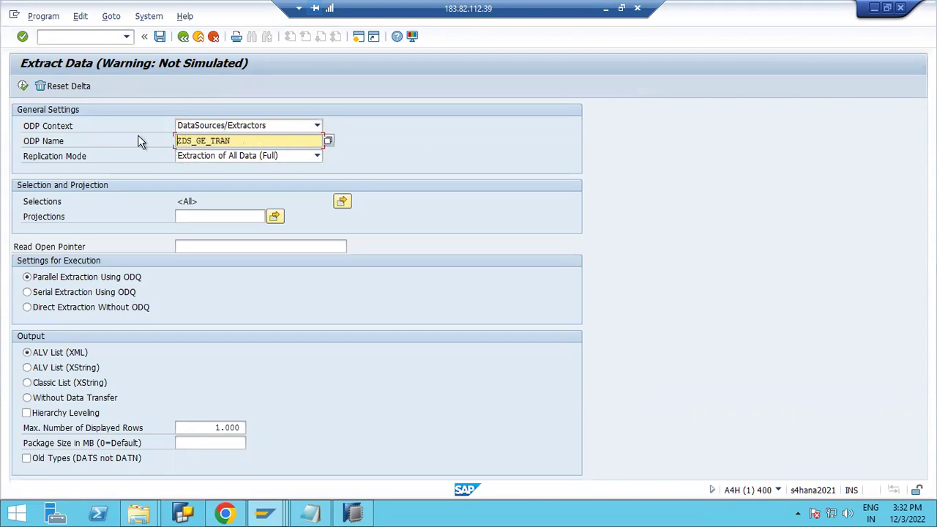
left_click(22, 87)
left_click(198, 36)
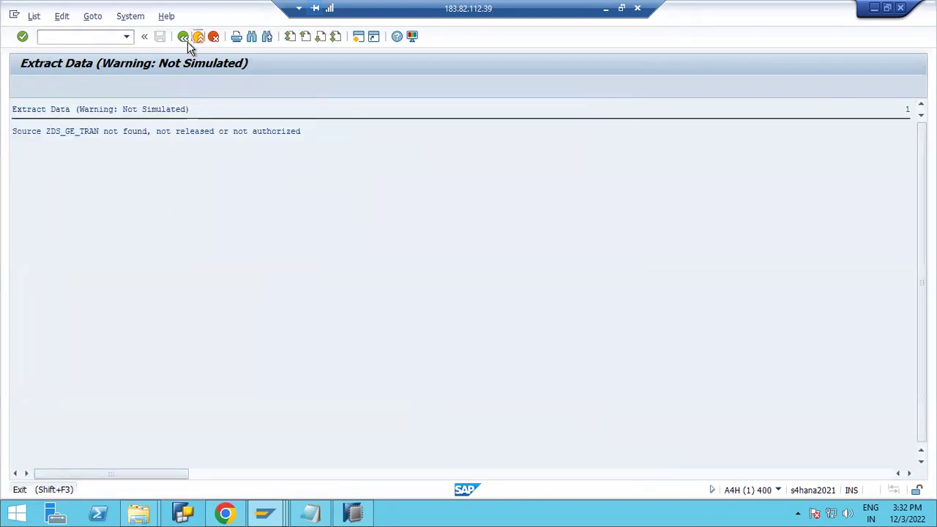
Try extracting ZDS_GE_TRAN with the replication mode Extraction of Last Delta and return to the selection screen.
left_click(216, 158)
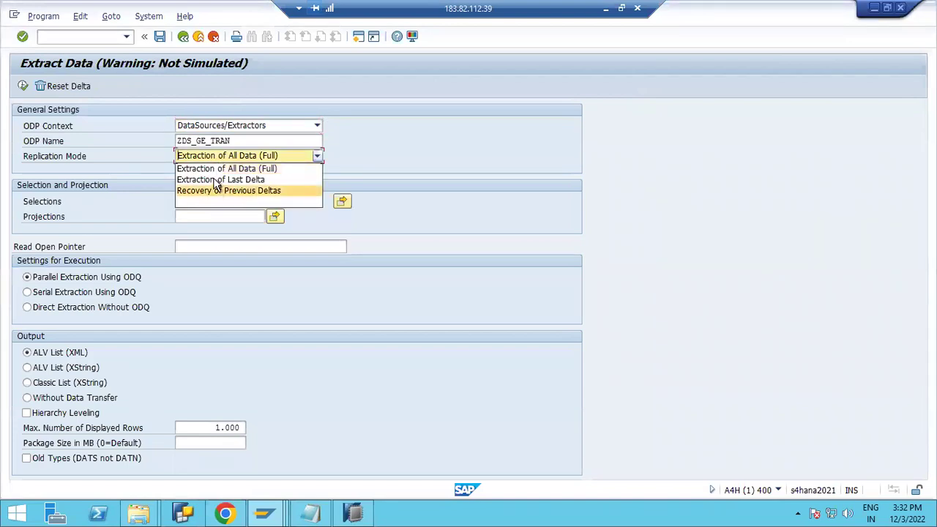
left_click(218, 180)
left_click(22, 87)
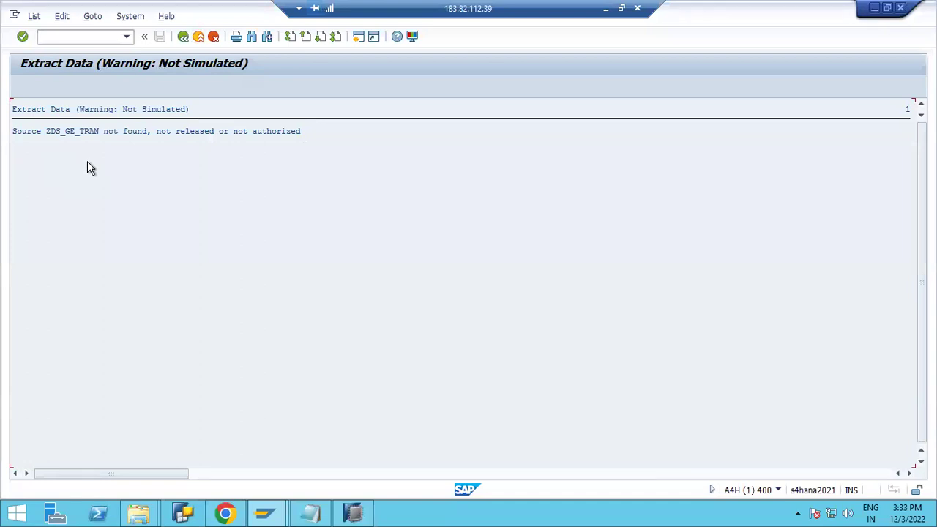
left_click(213, 36)
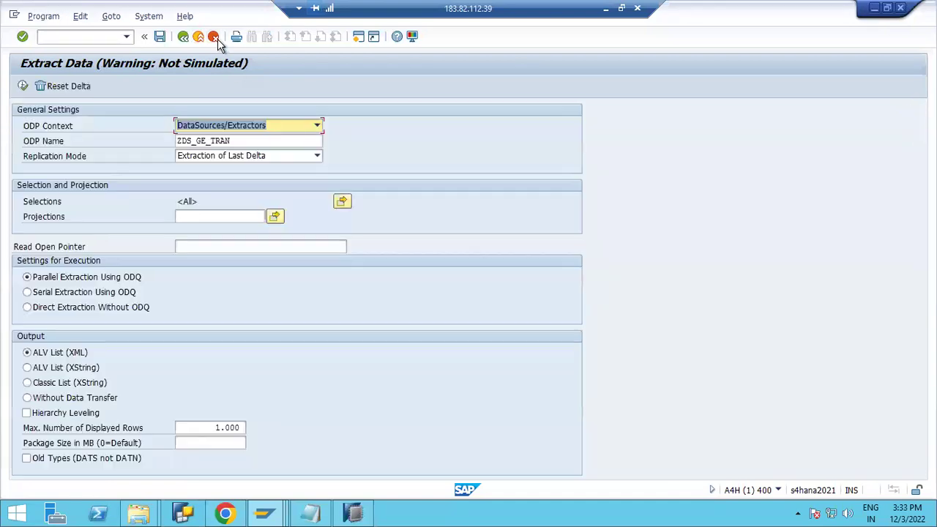
Leave the extraction program, display the source code of RODPS_REPL_TEST and return to the ABAP Editor's initial screen.
left_click(95, 40)
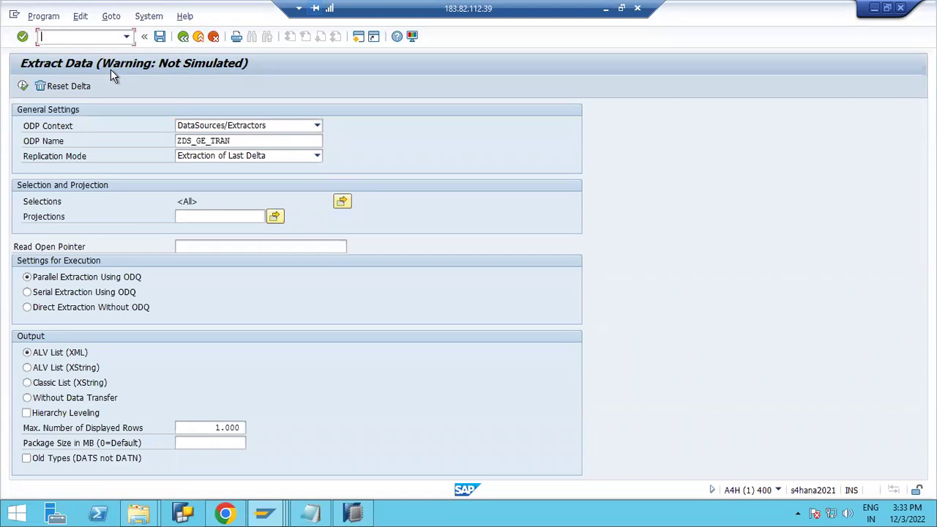
left_click(197, 37)
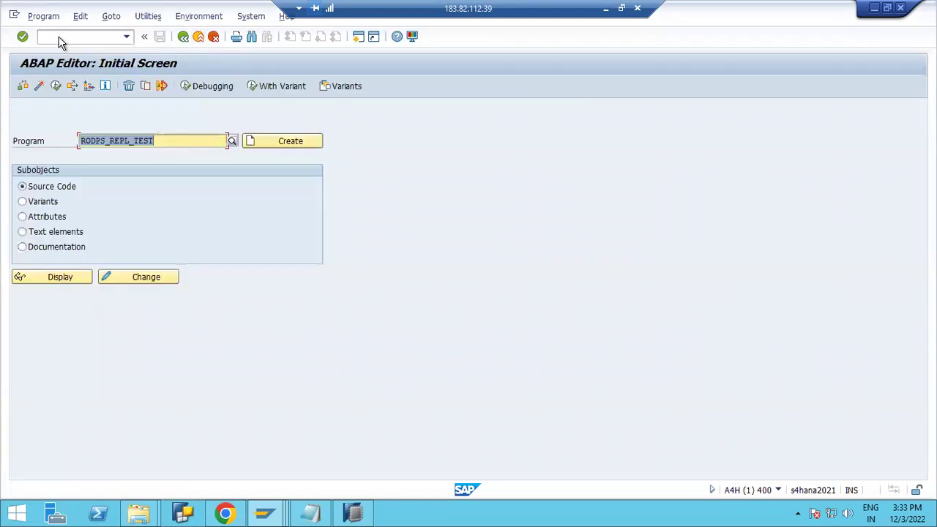
left_click(189, 141)
left_click(66, 273)
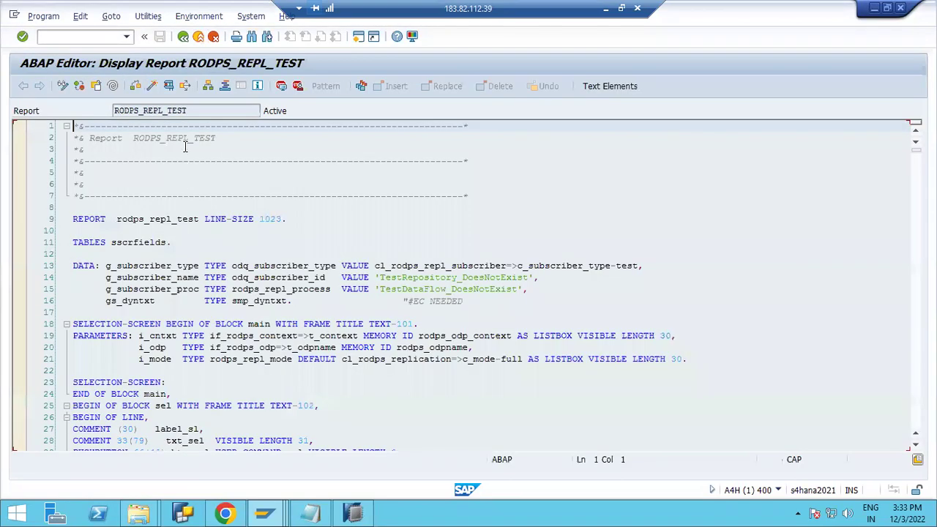
left_click(183, 36)
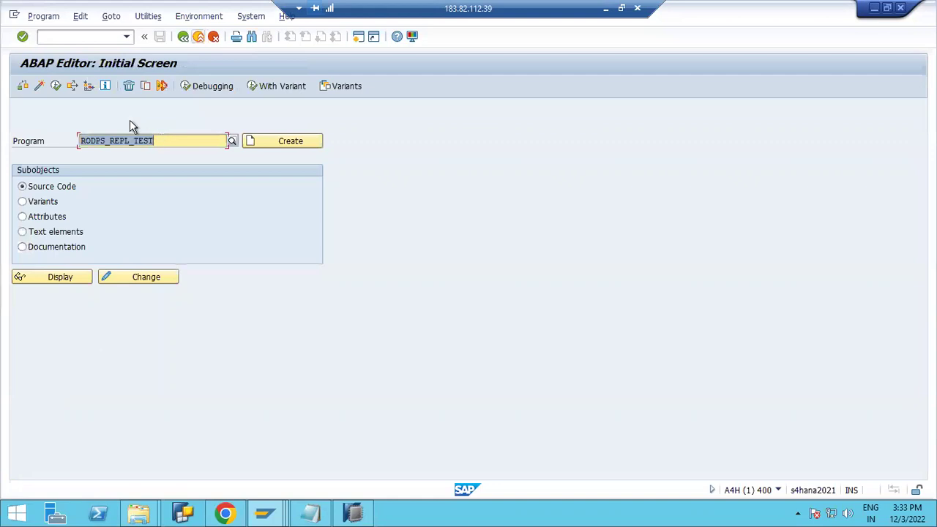
Run RODPS_REPL_TEST again and try the full extraction of ZDS_GE_TRAN from DataSources/Extractors.
left_click(57, 87)
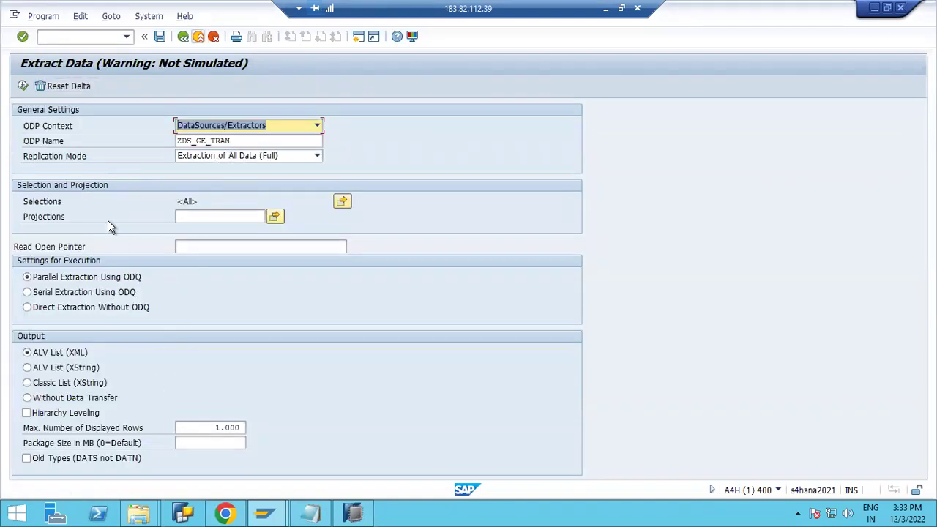
left_click(23, 86)
Open the Extractor Checker with transaction RSA3 in a new session and empty its DataSource field.
left_click(87, 37)
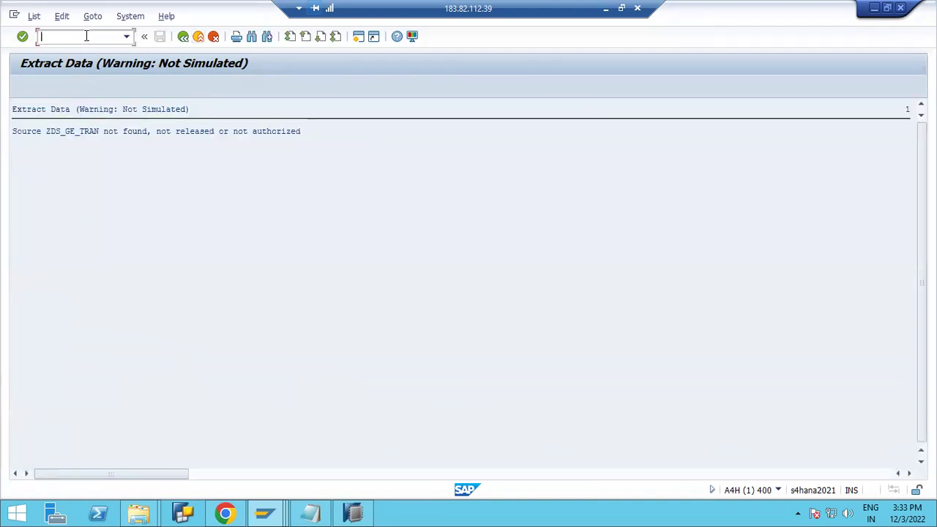
type("/ORSA3")
key("Return")
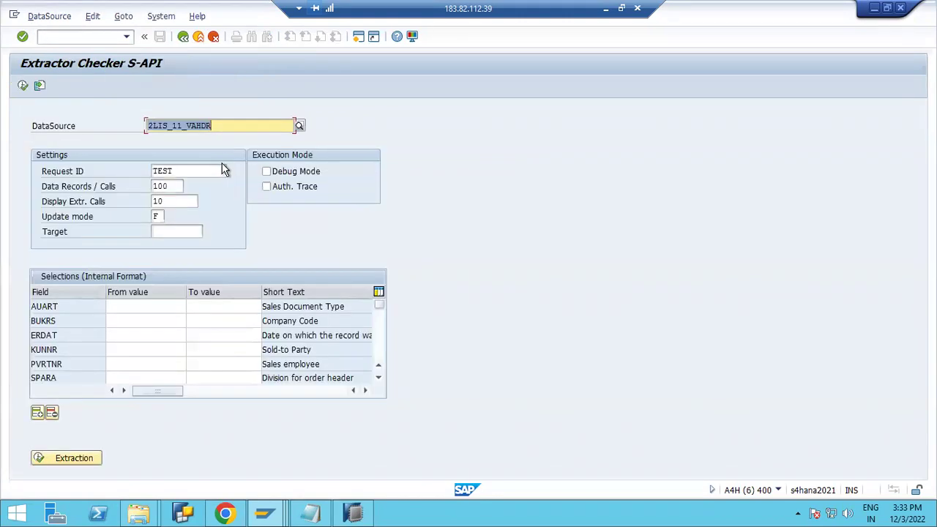
type("ogram       RODPS_REPL_TEST")
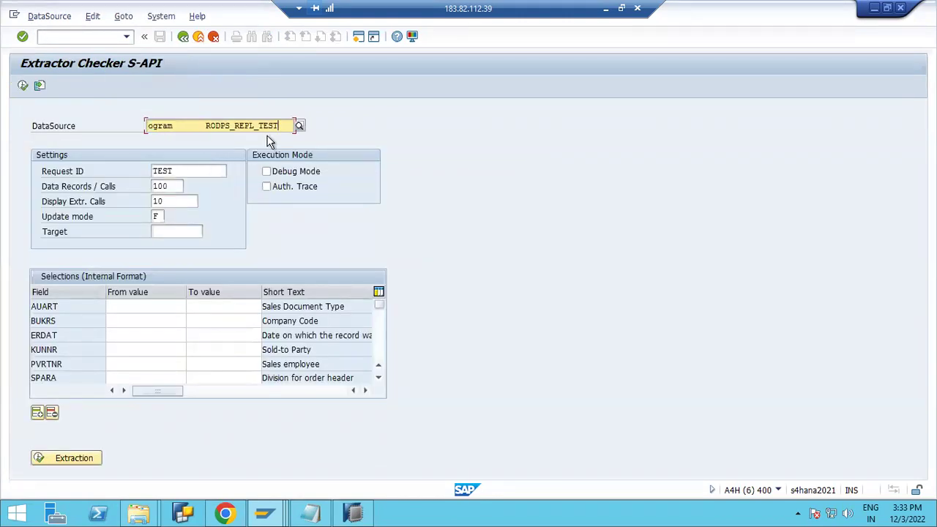
key("BackSpace")
key("BackSpace")
key("BackSpace")
key("BackSpace")
key("BackSpace")
key("BackSpace")
key("BackSpace")
key("BackSpace")
key("BackSpace")
key("BackSpace")
key("BackSpace")
key("BackSpace")
key("BackSpace")
key("BackSpace")
key("BackSpace")
key("BackSpace")
key("BackSpace")
key("BackSpace")
key("BackSpace")
key("BackSpace")
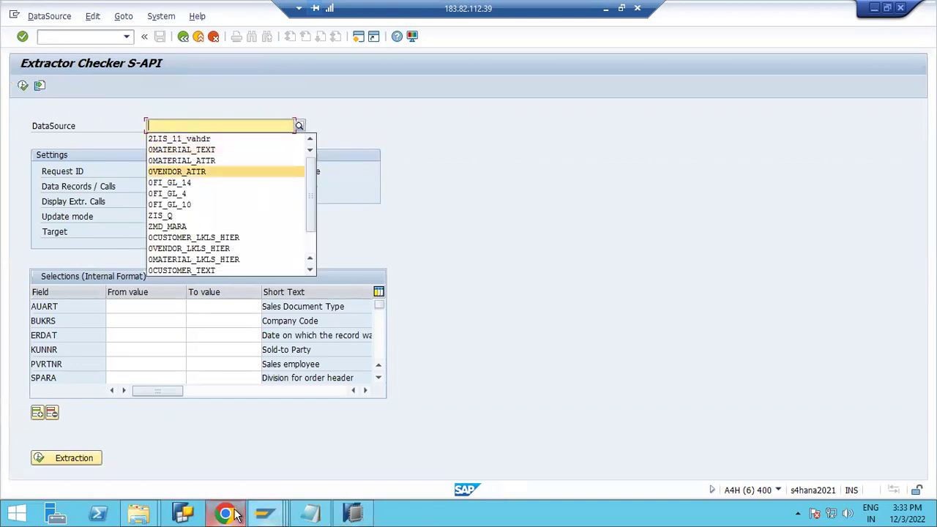
Copy the DataSource name ZDS_GE_TRAN from the Postprocess DataSources hierarchy and return to the Extractor Checker.
left_click(265, 514)
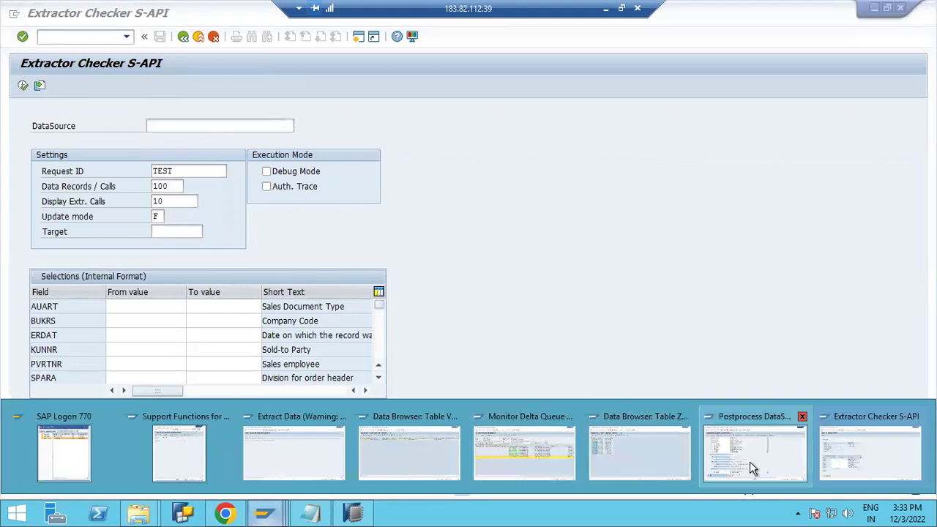
left_click(751, 461)
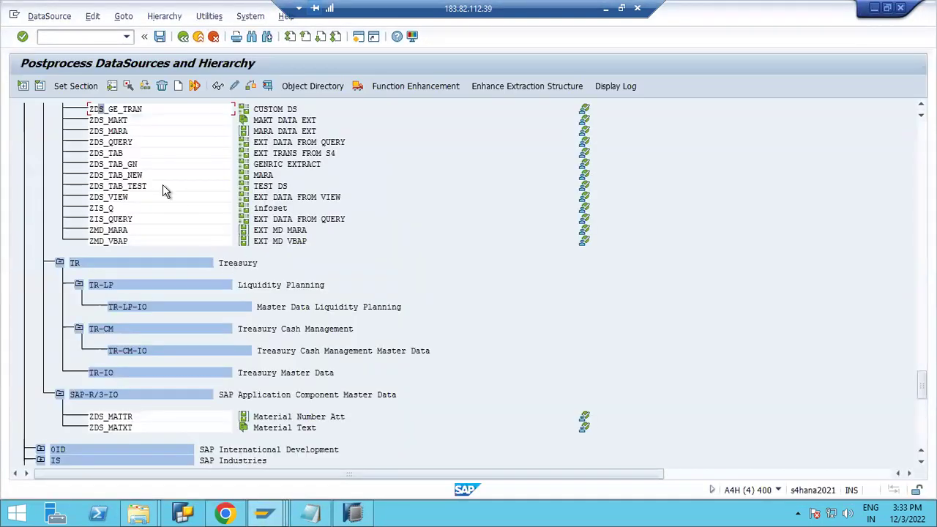
key("ctrl+y")
left_click_drag(94, 107, 163, 120)
key("ctrl+c")
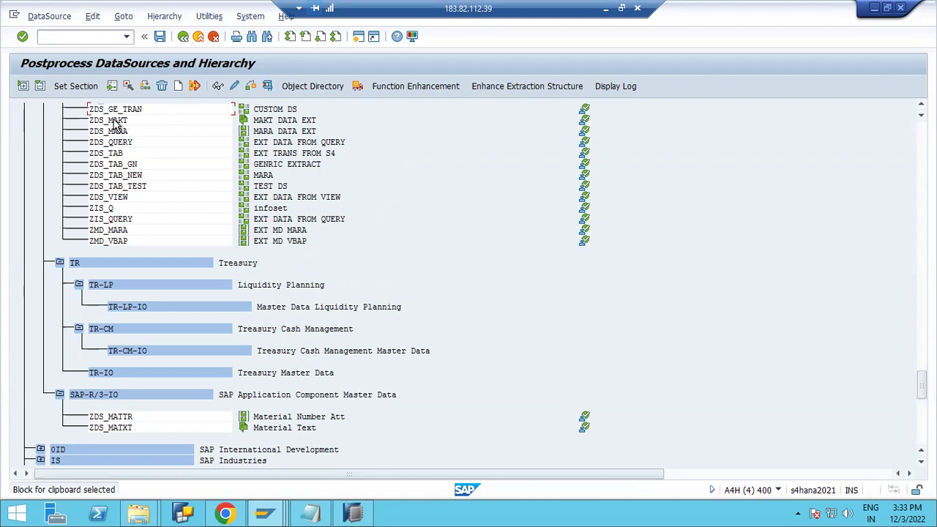
key("ctrl+y")
left_click_drag(88, 106, 150, 109)
key("ctrl+c")
left_click(875, 8)
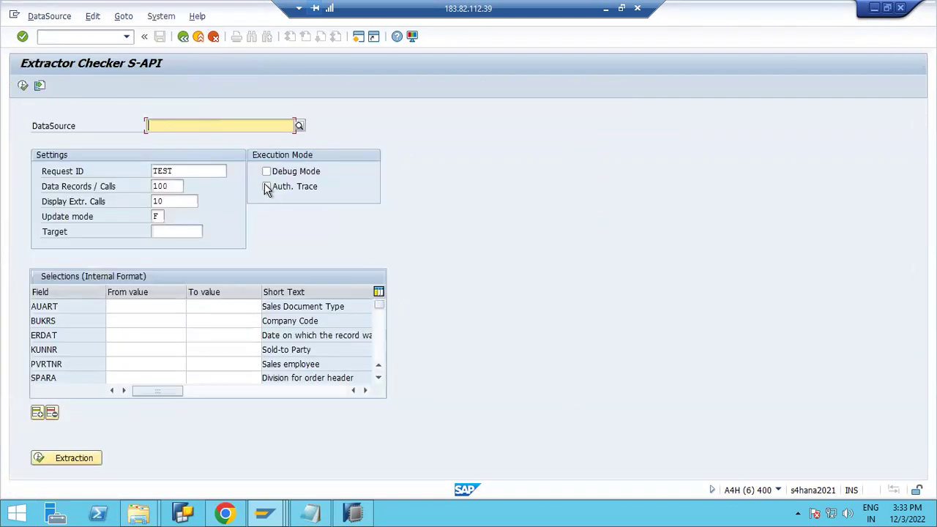
Run the test extraction in the Extractor Checker for DataSource ZDS_GE_TRAN and close the record count message.
key("ctrl+v")
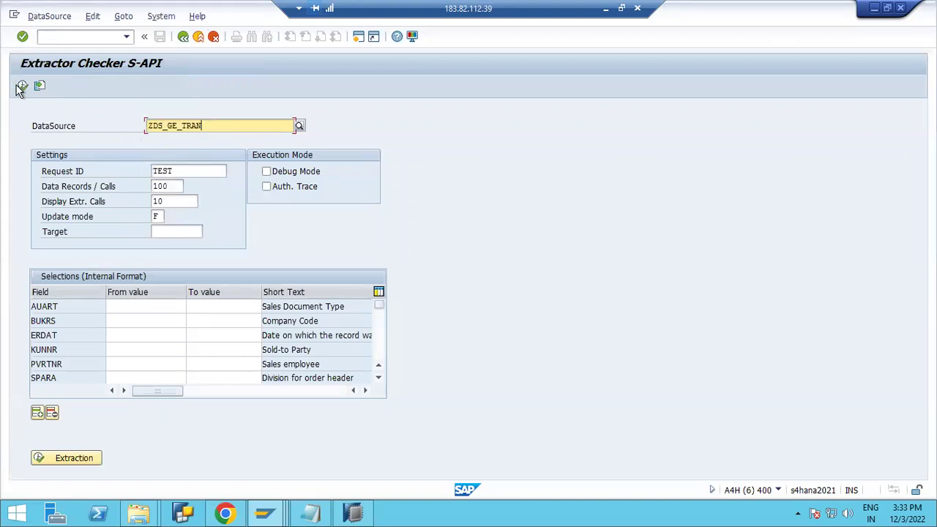
key("F8")
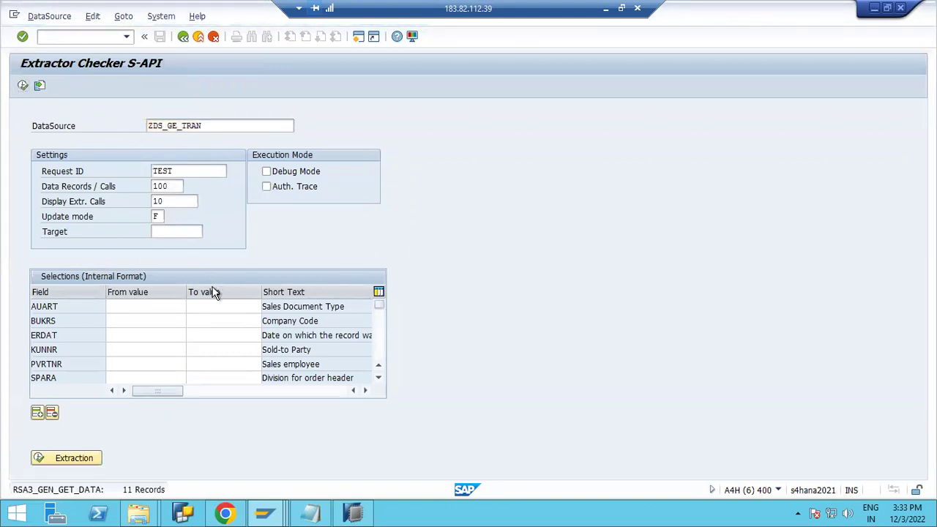
left_click_drag(178, 309, 391, 184)
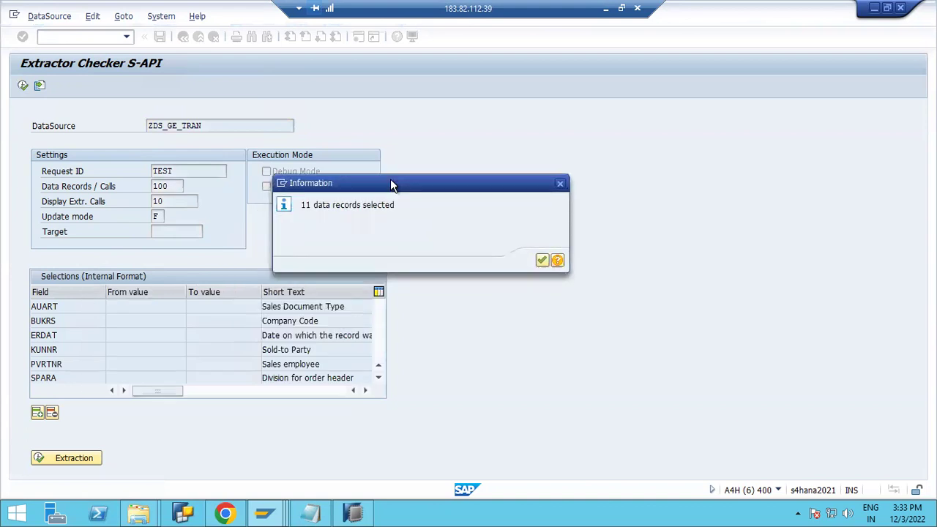
left_click(543, 259)
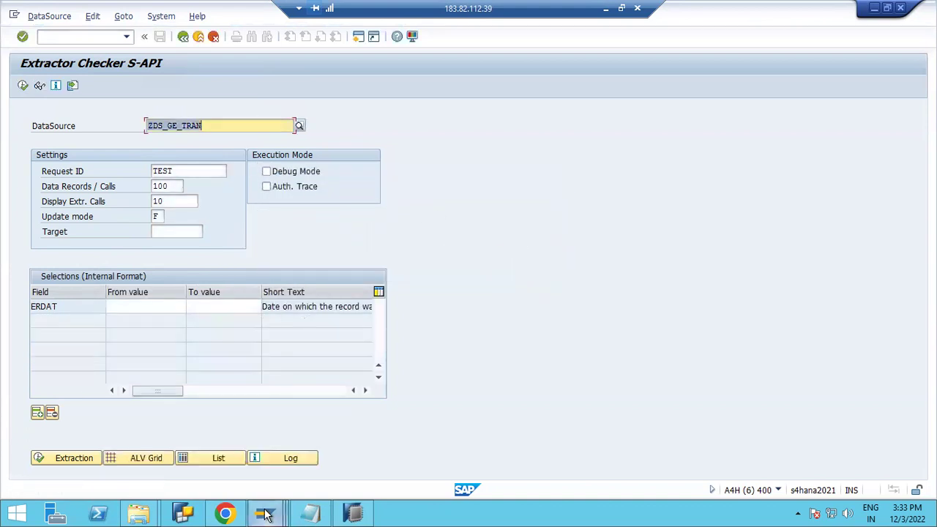
Return to the Extract Data session and retry the full extraction of ZDS_GE_TRAN in the DataSources/Extractors context.
mouse_move(266, 515)
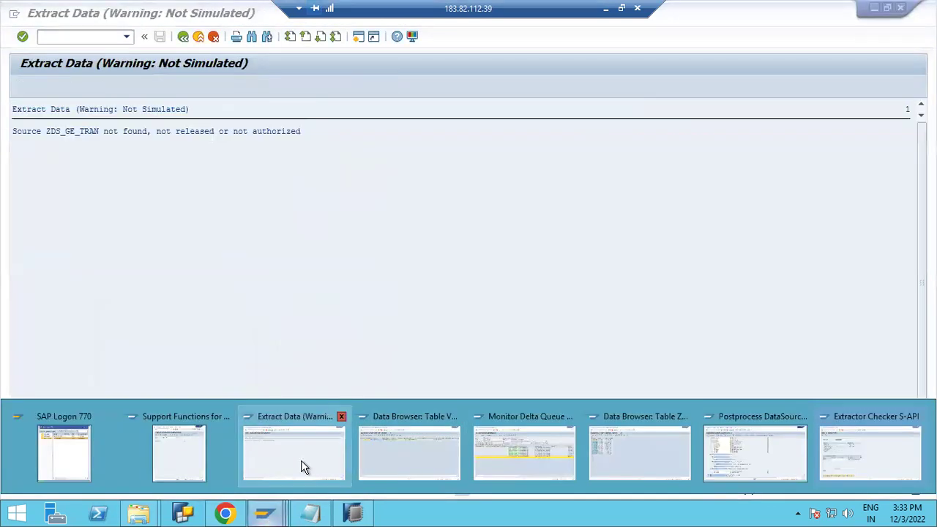
left_click(303, 467)
left_click(183, 36)
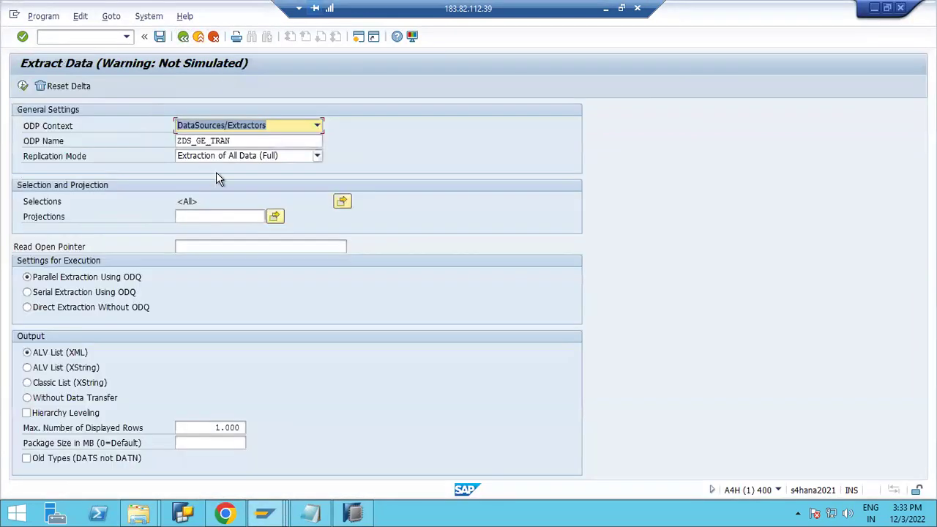
left_click(258, 127)
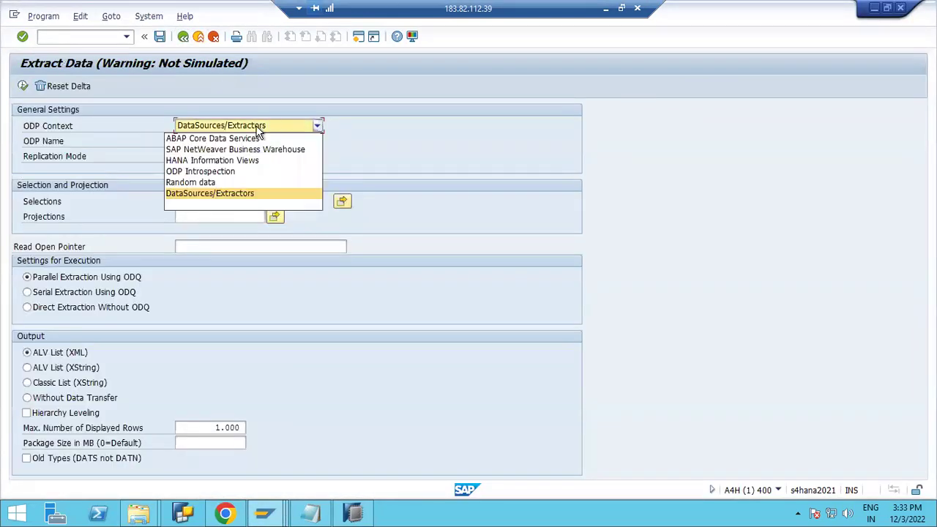
left_click(206, 194)
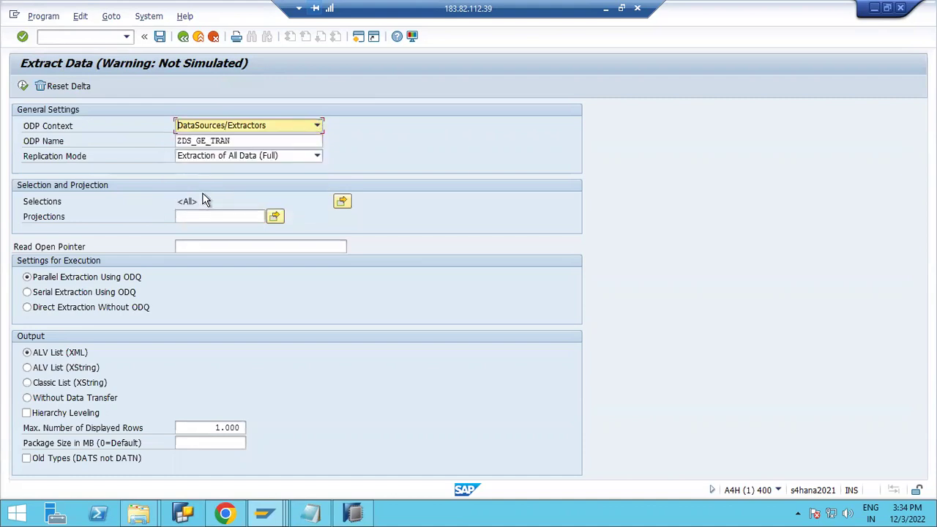
left_click(218, 157)
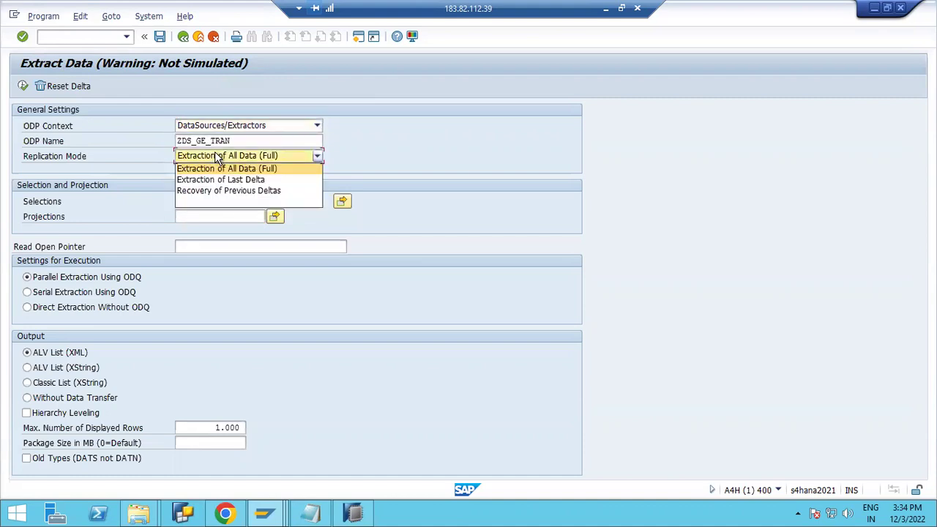
left_click(217, 168)
left_click(24, 88)
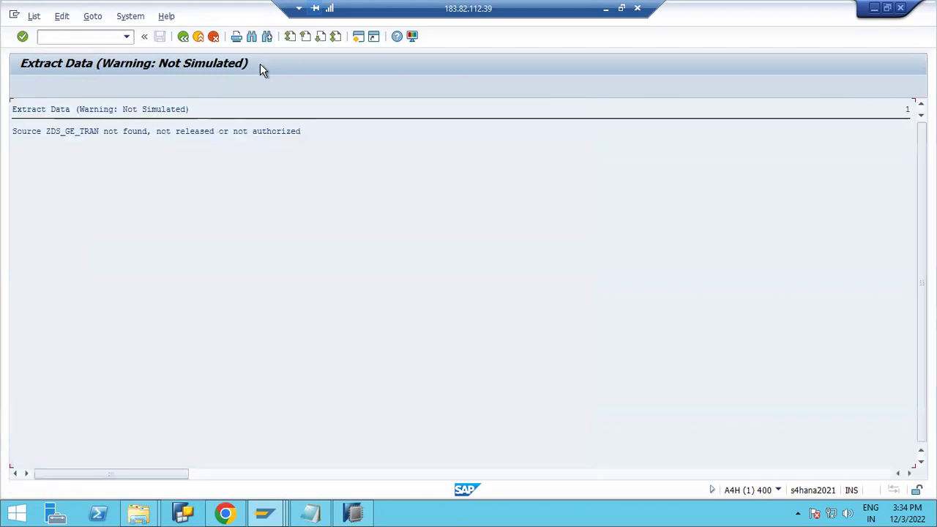
left_click(199, 37)
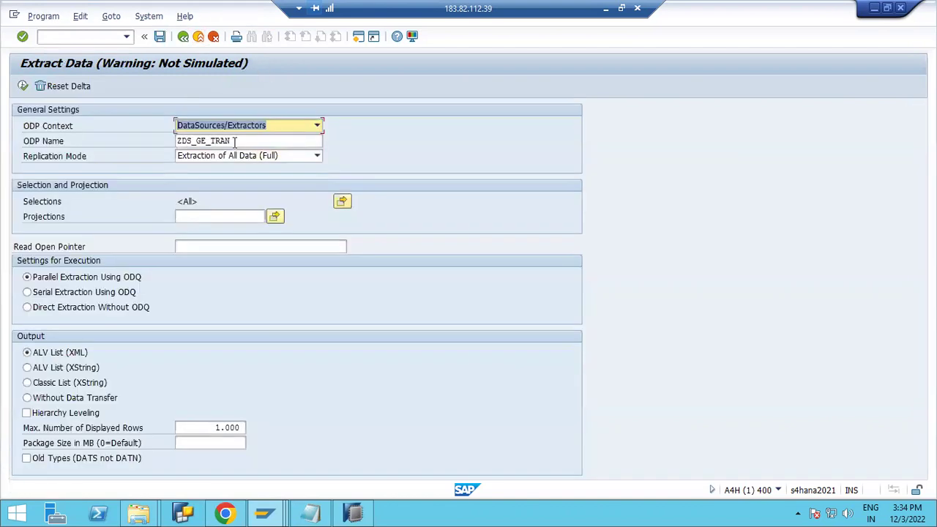
Re-enter ZDS_GE_TRAN as the ODP name, try the full extraction again and return to the selection screen.
key("ctrl+v")
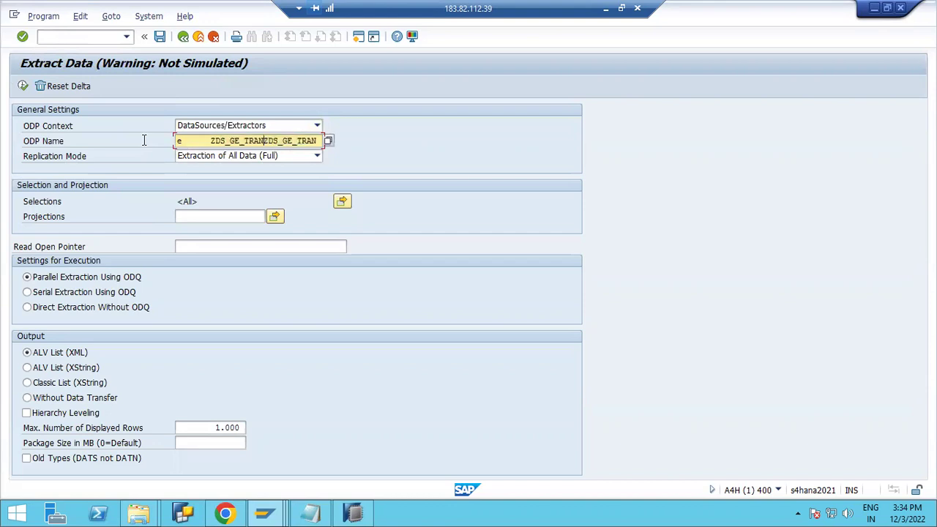
key("BackSpace")
key("BackSpace")
key("BackSpace")
key("BackSpace")
key("BackSpace")
key("BackSpace")
key("BackSpace")
key("BackSpace")
key("BackSpace")
key("BackSpace")
key("BackSpace")
key("BackSpace")
key("BackSpace")
key("BackSpace")
key("BackSpace")
key("BackSpace")
key("BackSpace")
key("BackSpace")
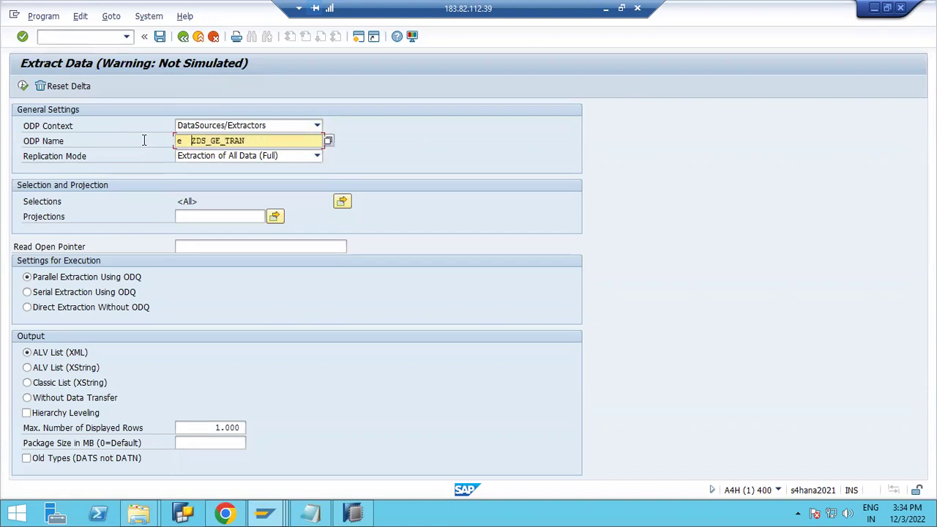
left_click(24, 87)
left_click(178, 39)
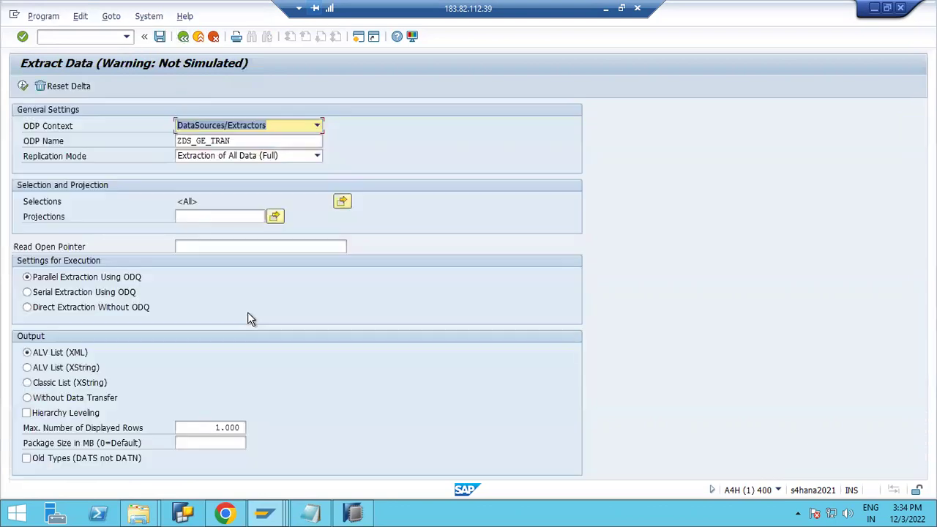
Replace the ODP name with ZDS_TAB_TEST, run its full extraction, widen the VBELN column and return to the selection screen.
left_click_drag(246, 141, 182, 132)
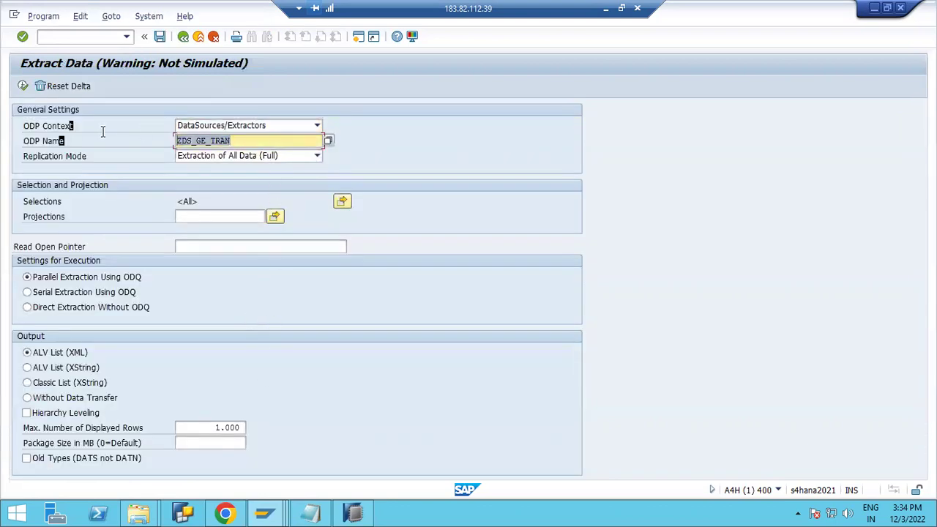
key("BackSpace")
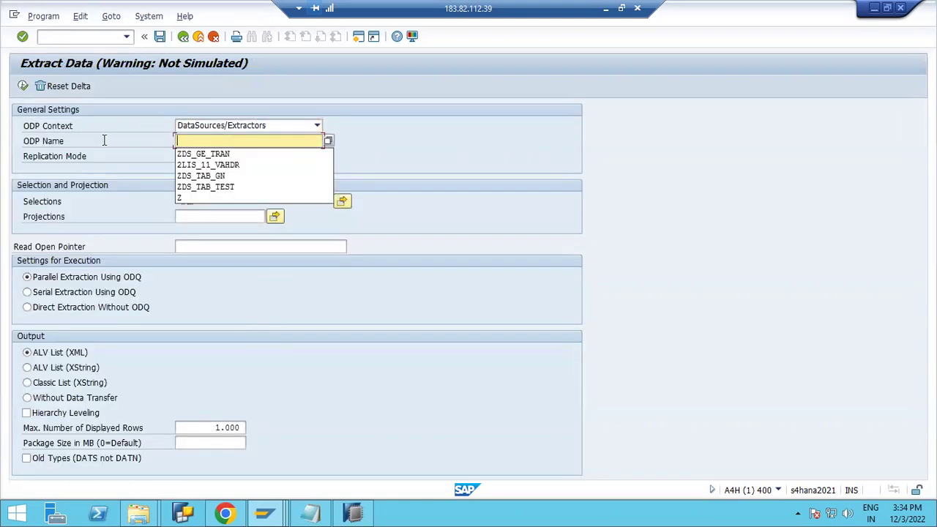
left_click(226, 187)
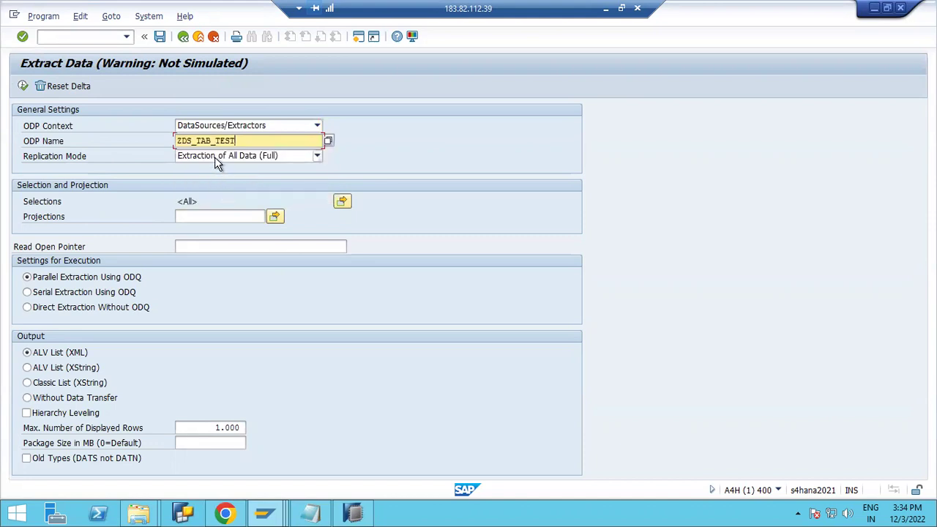
left_click_drag(234, 140, 117, 138)
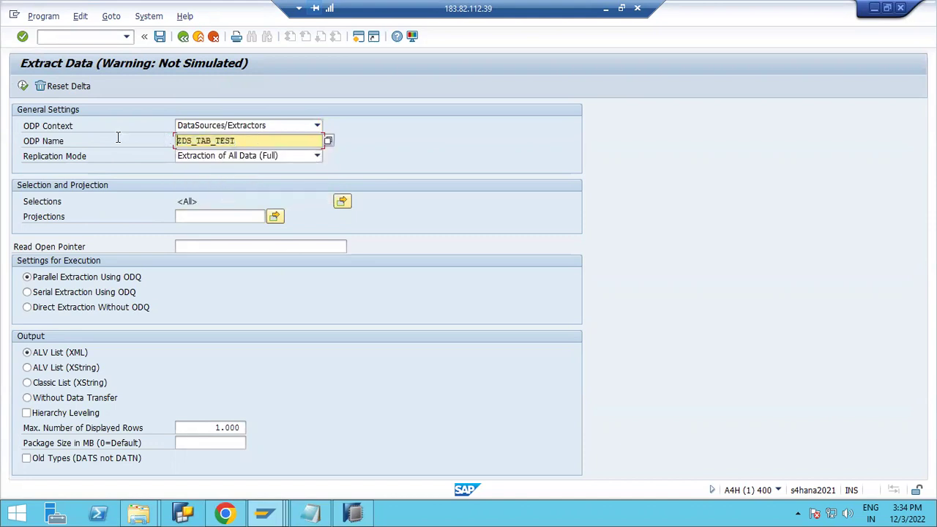
left_click(23, 87)
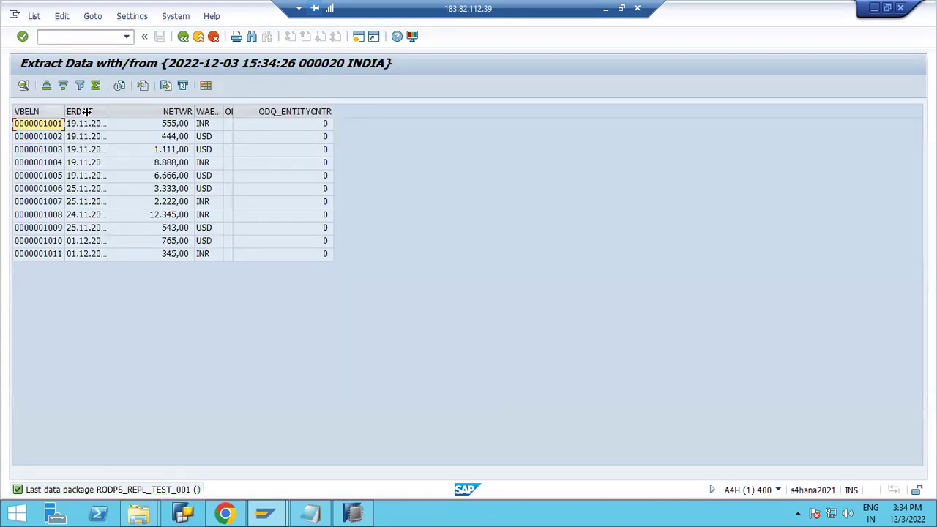
left_click_drag(86, 111, 110, 112)
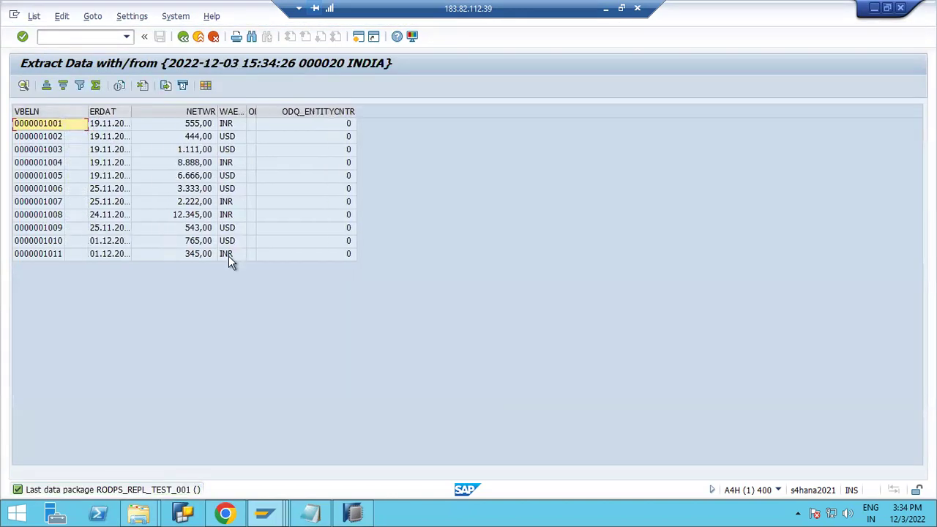
left_click(183, 38)
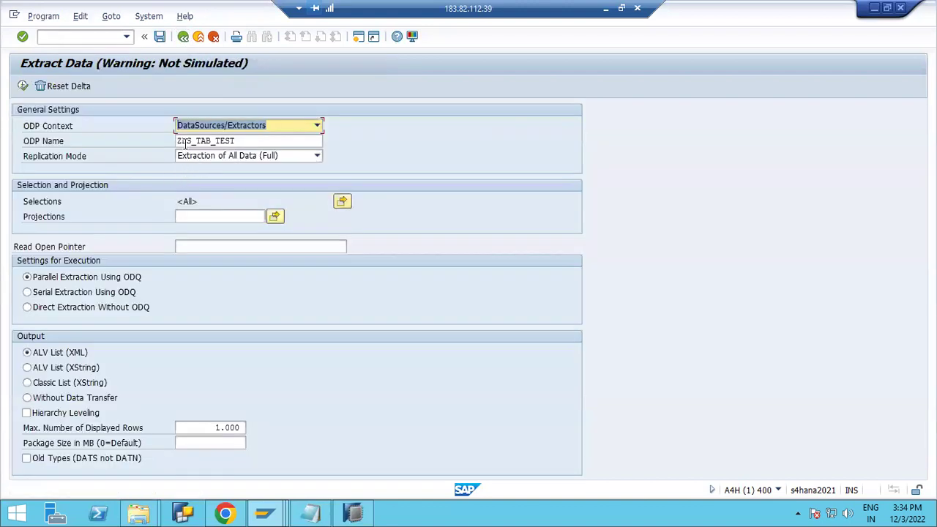
Run ZDS_TAB_TEST with replication mode Extraction of Last Delta and return to the selection screen.
left_click_drag(232, 143, 174, 143)
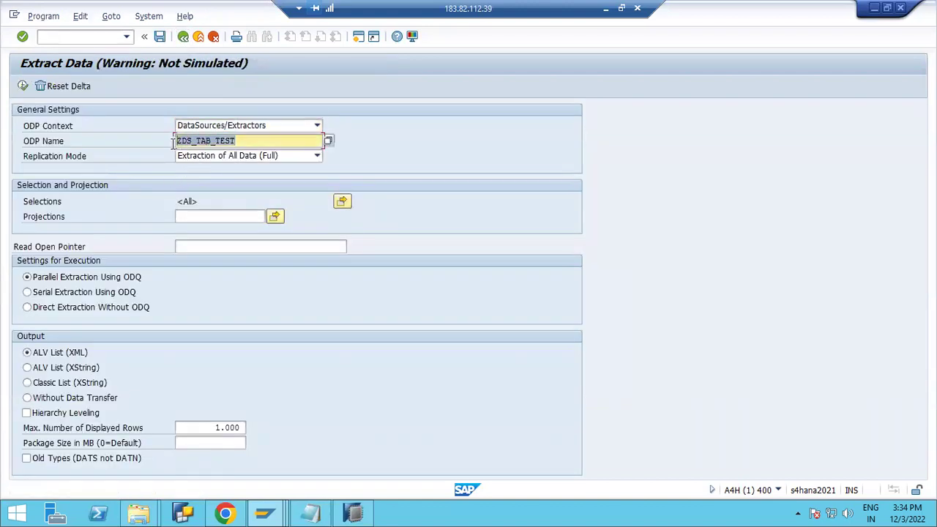
left_click(230, 146)
left_click_drag(233, 142, 162, 140)
left_click(162, 140)
left_click(229, 159)
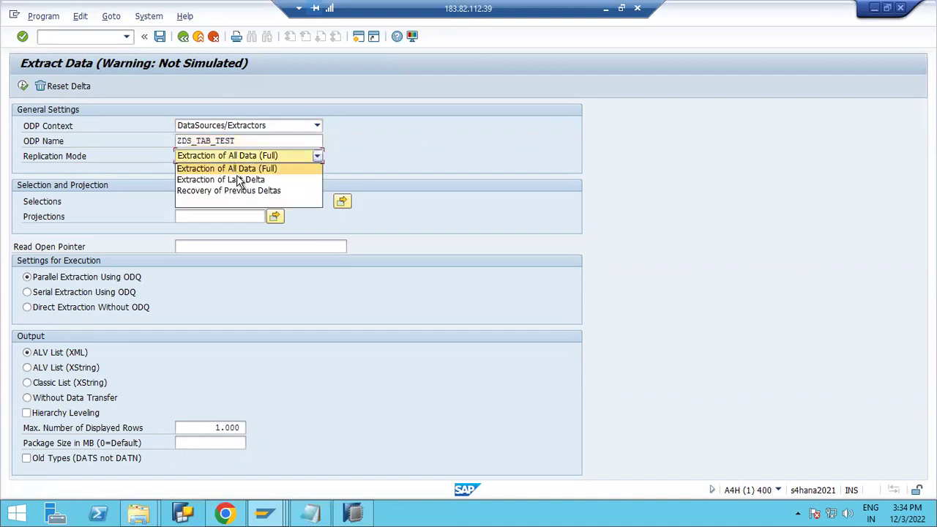
left_click(246, 180)
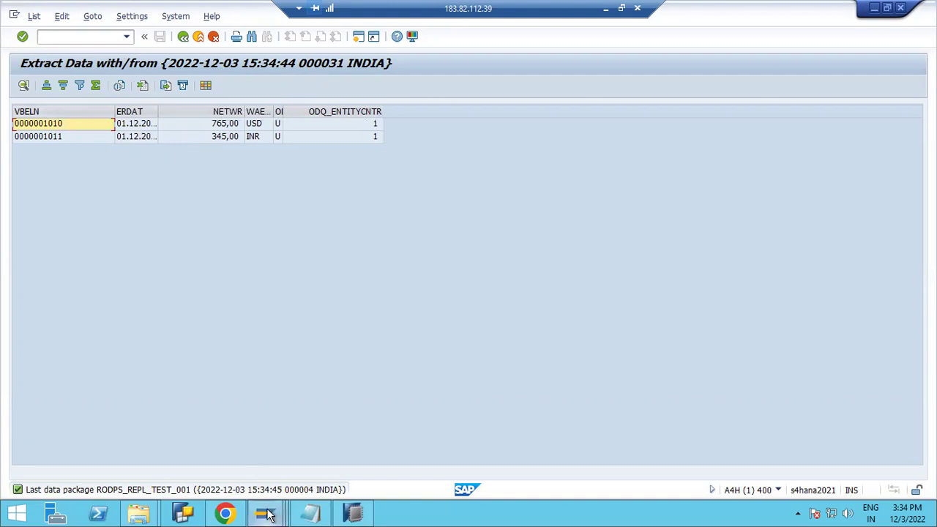
left_click(183, 36)
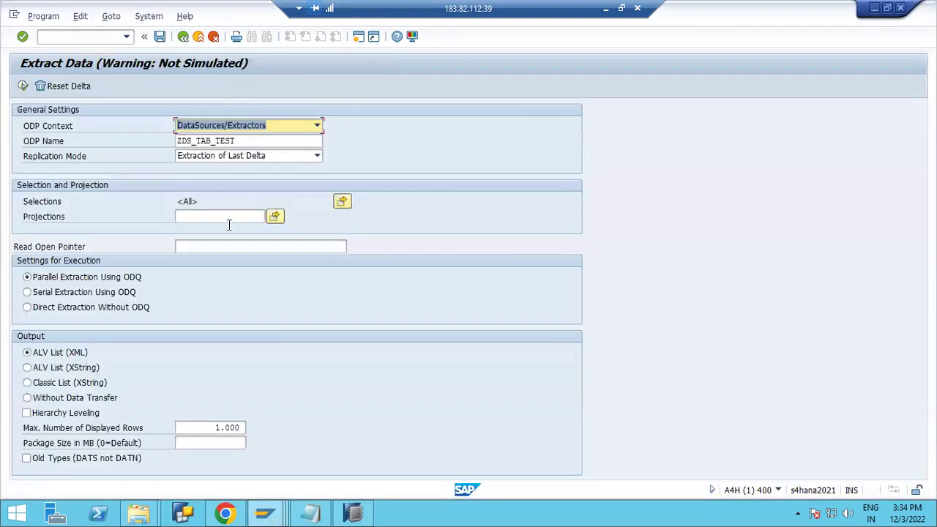
Switch to the ZTAB entries in the Data Browser, widen the VBELN column and look up the last VBELN.
mouse_move(268, 514)
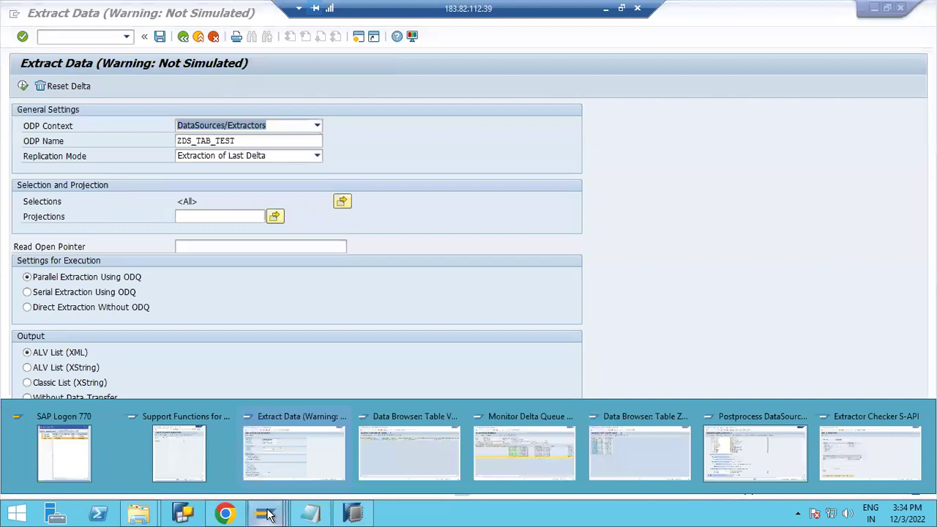
left_click(622, 462)
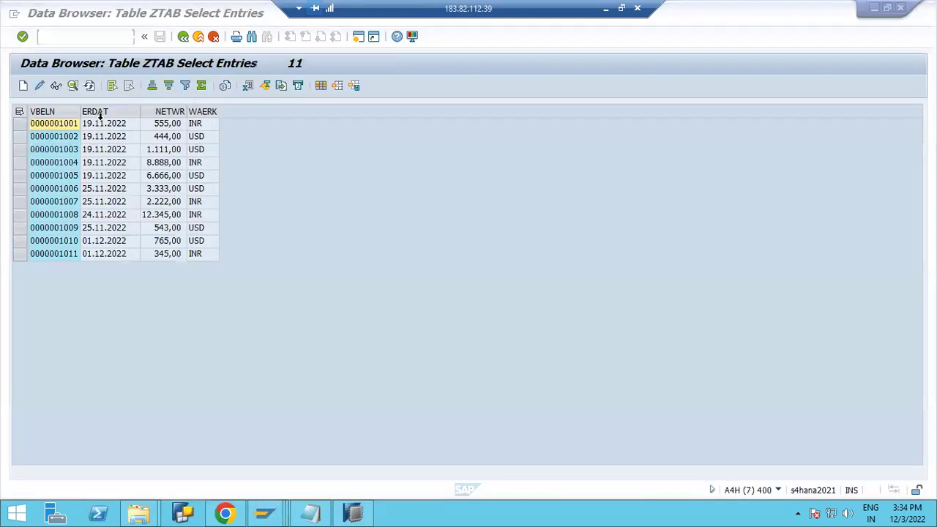
left_click_drag(81, 120, 105, 121)
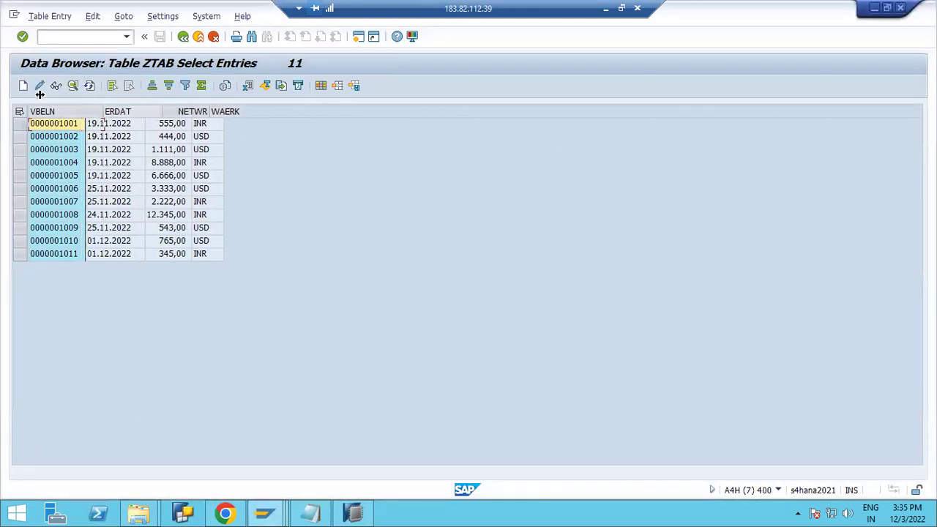
left_click(23, 86)
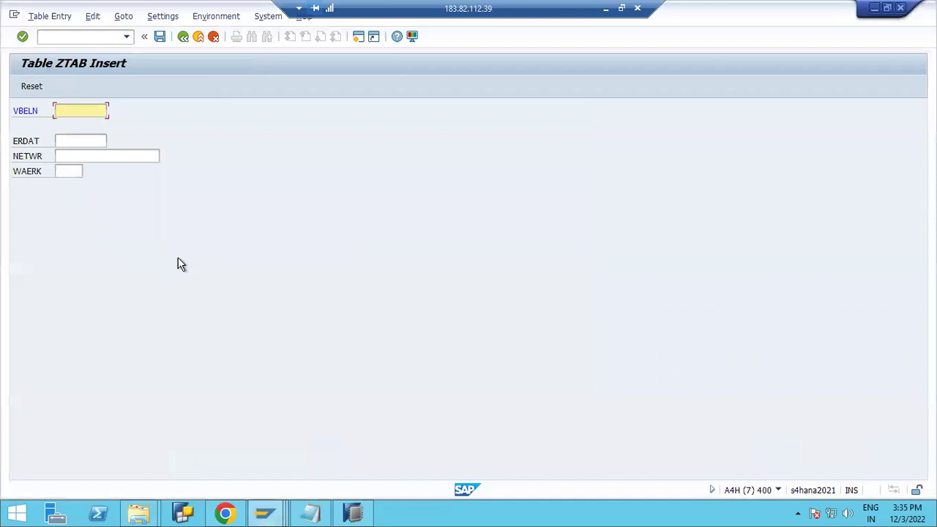
left_click(182, 37)
left_click(71, 256)
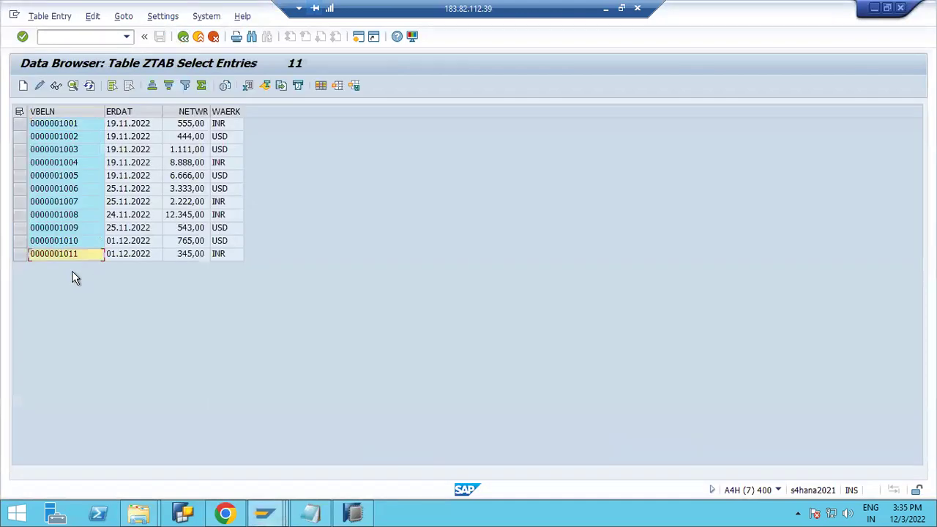
Start a new ZTAB entry with the next consecutive ten-digit VBELN and ERDAT 03.12.2022.
left_click(24, 86)
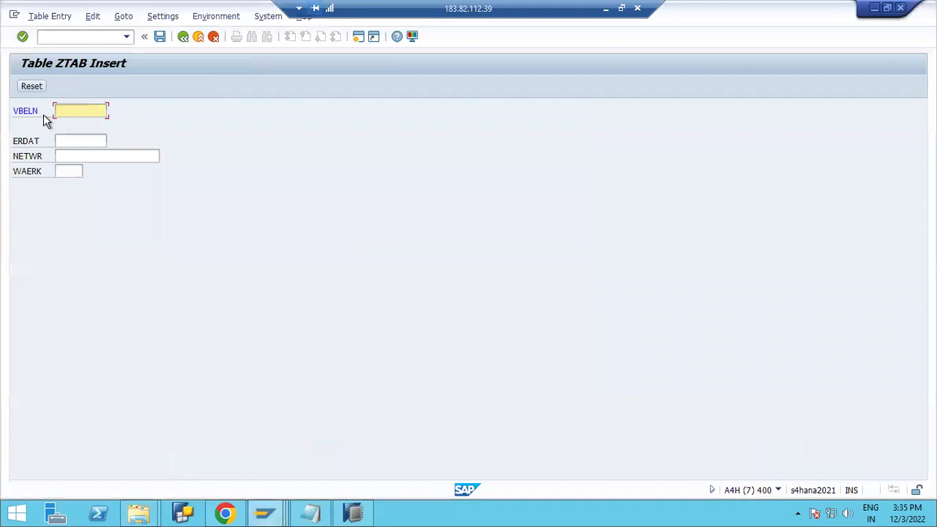
type("1012")
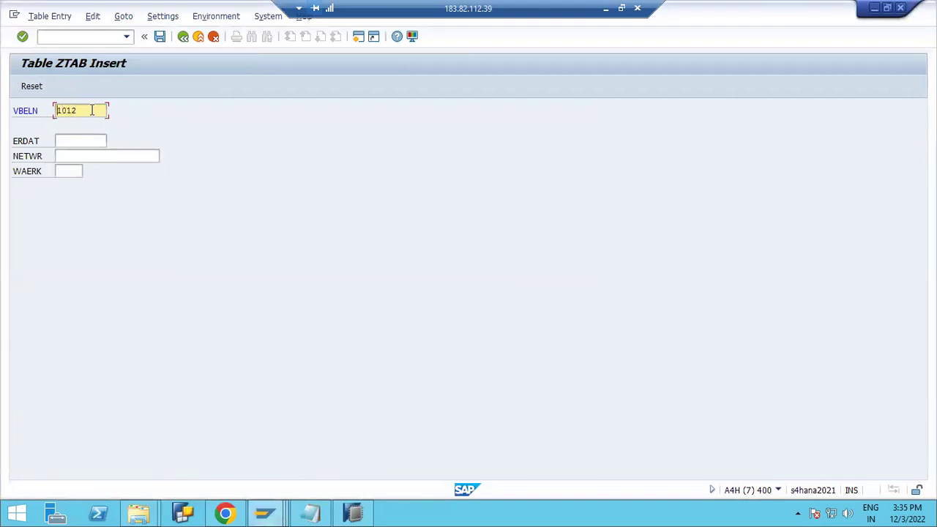
type("000000")
left_click(86, 145)
left_click(112, 140)
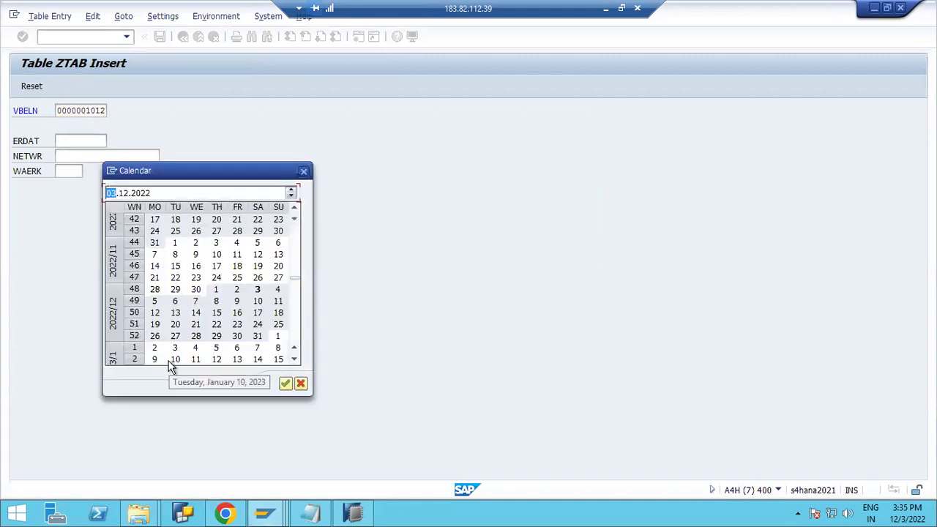
left_click(257, 292)
double_click(258, 292)
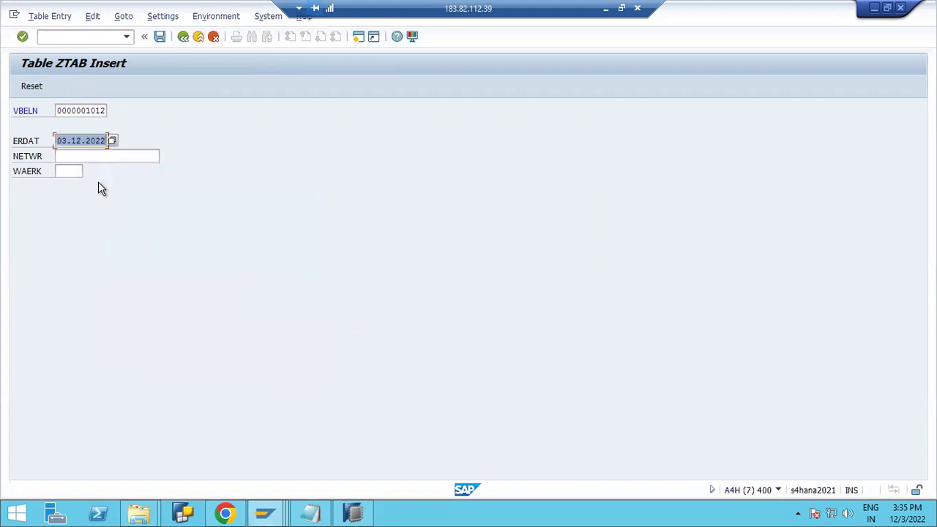
Set NETWR to 543 and WAERK to INR in the new ZTAB entry and save it.
left_click(98, 156)
left_click(98, 156)
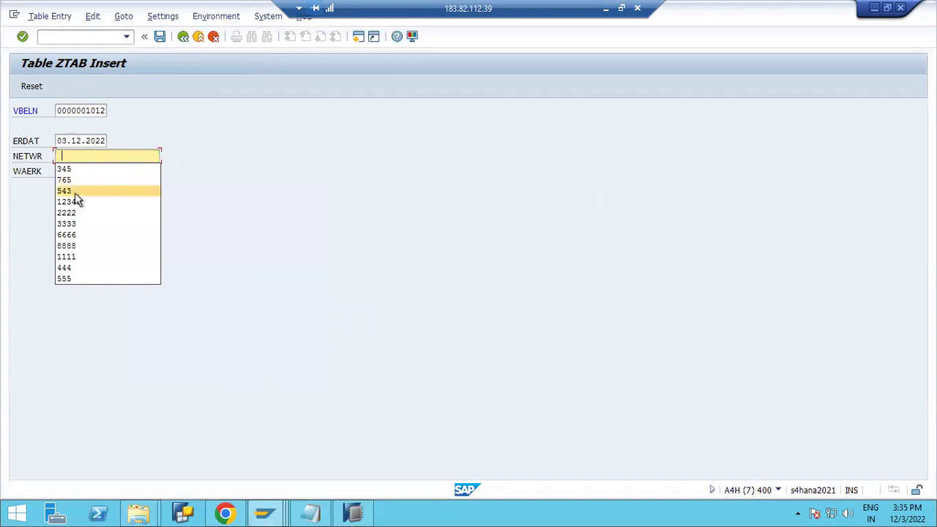
left_click(75, 191)
left_click(83, 175)
left_click(74, 172)
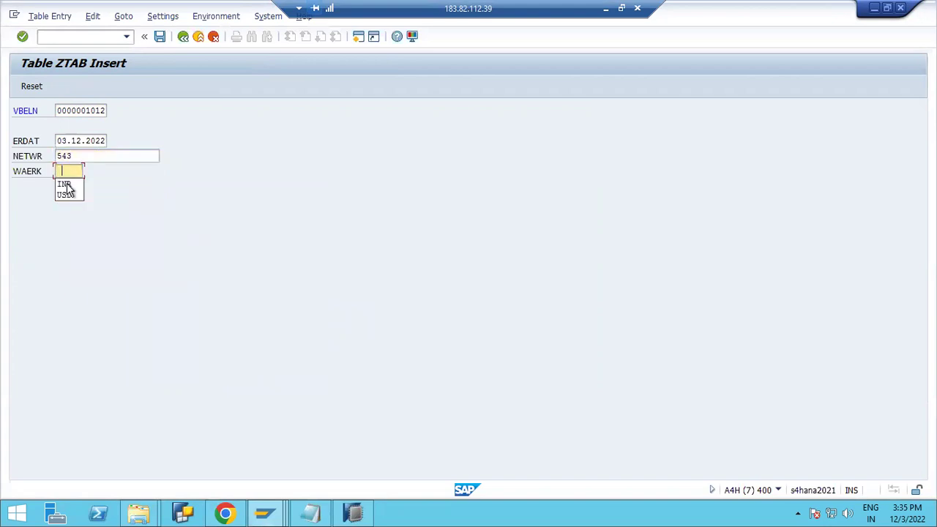
key("Escape")
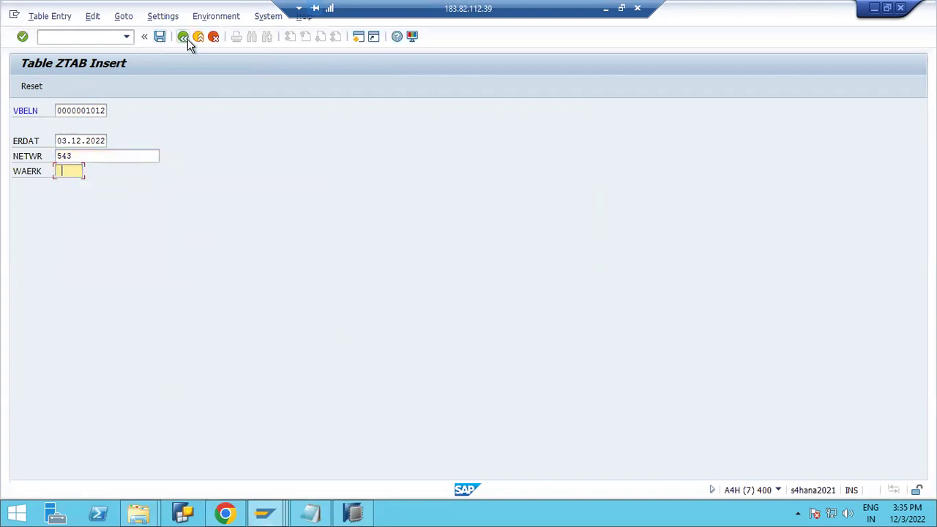
left_click(70, 170)
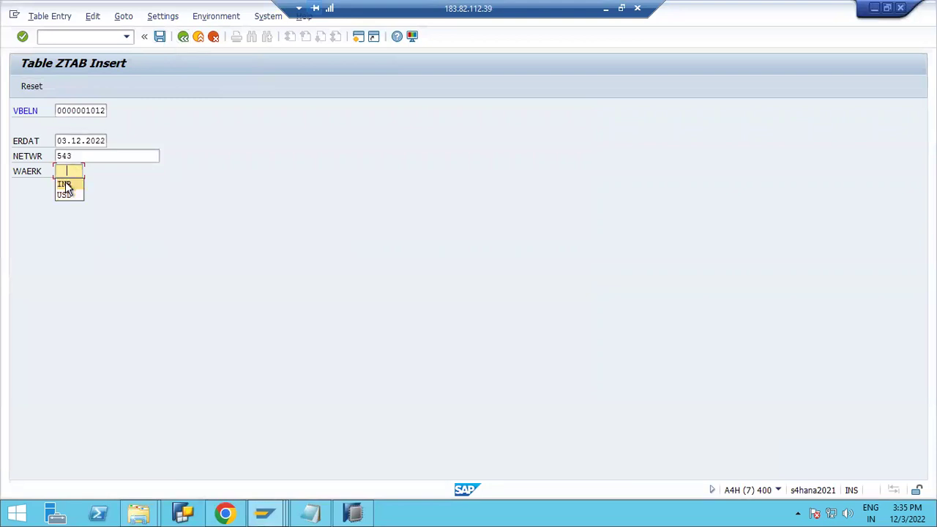
left_click(160, 36)
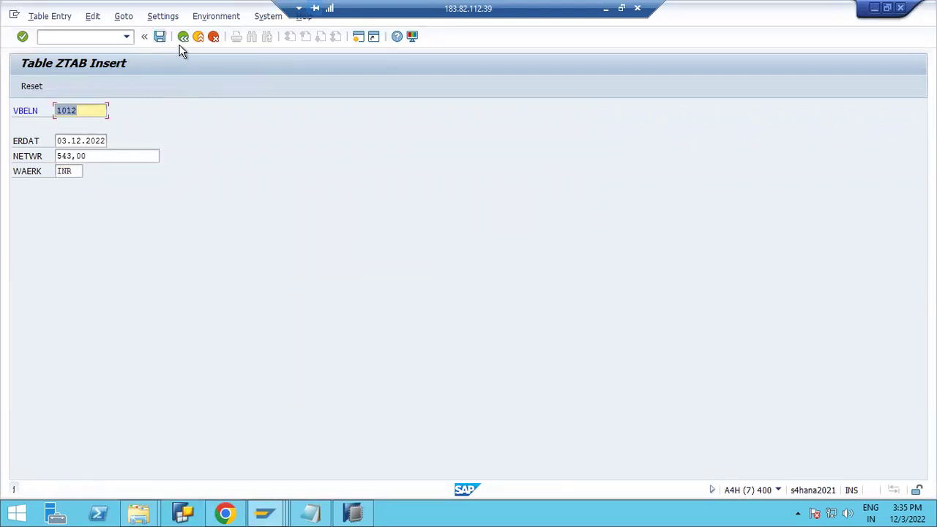
Highlight the new record in the ZTAB entries, rerun the last-delta extraction of ZDS_TAB_TEST and widen the result's VBELN column.
left_click(183, 36)
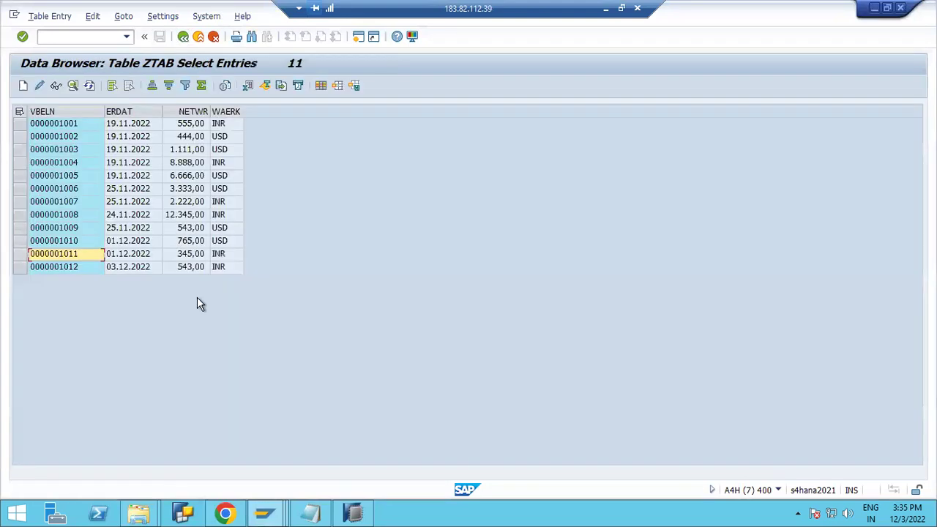
left_click(20, 272)
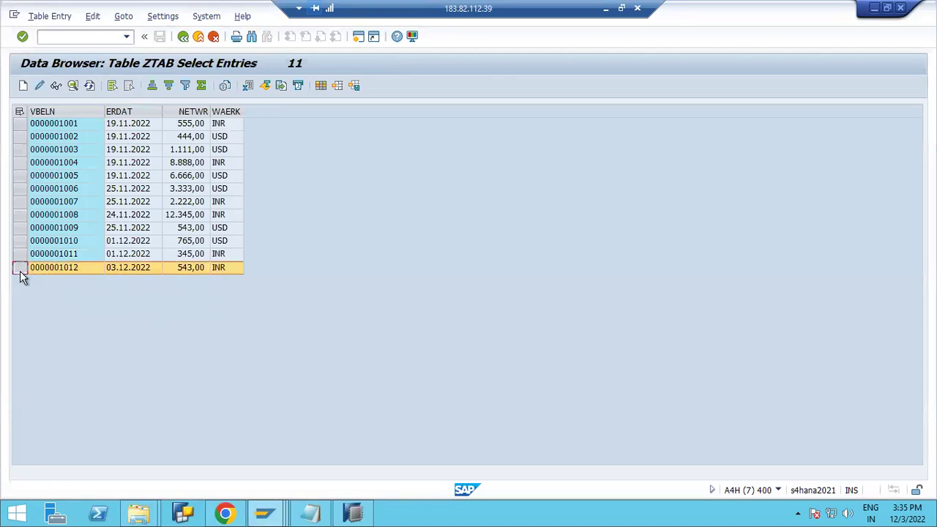
left_click(260, 515)
left_click(270, 460)
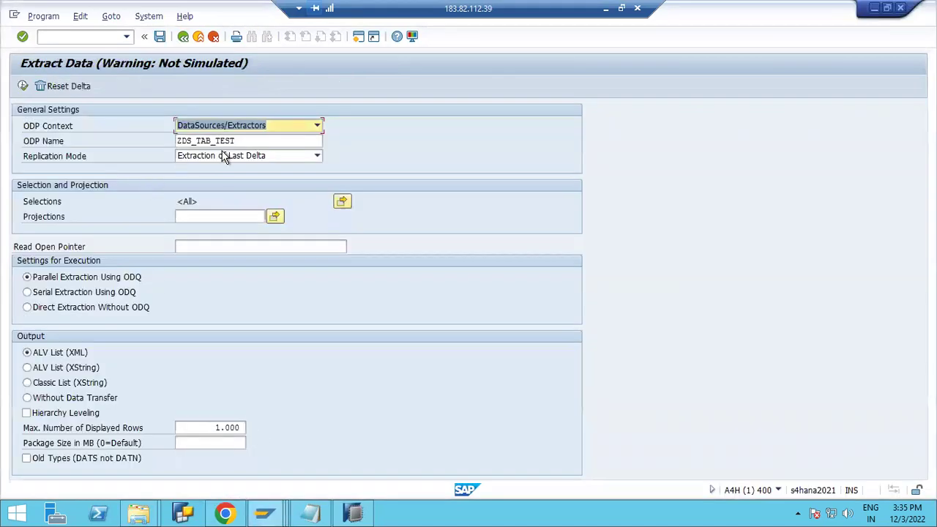
left_click(22, 86)
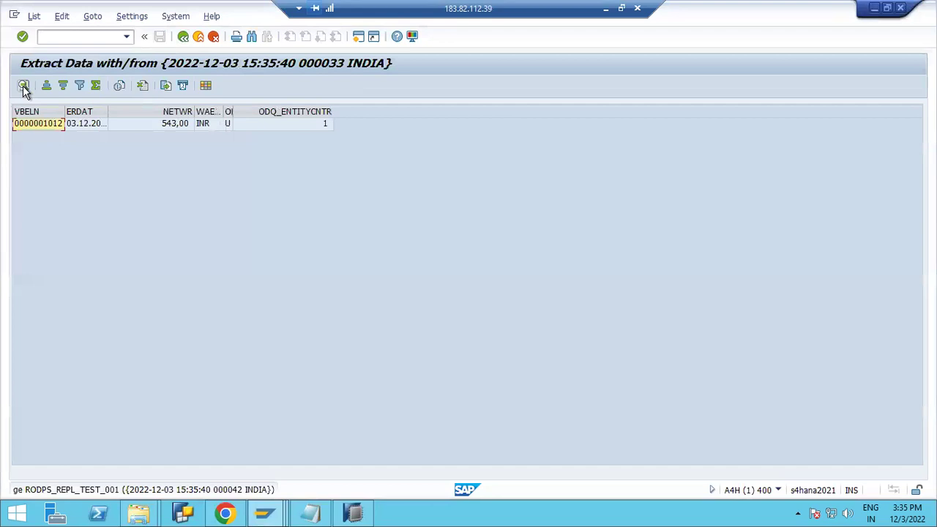
left_click_drag(66, 117, 146, 117)
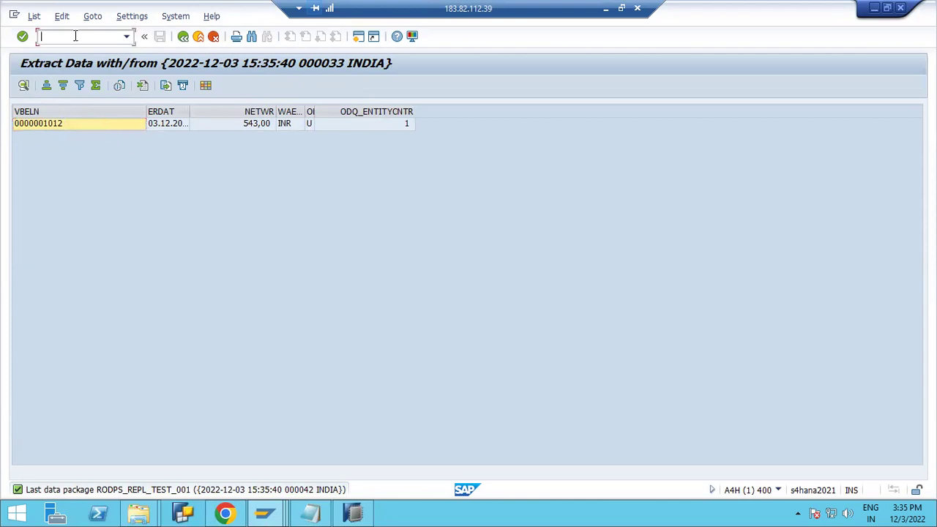
Close the Postprocess DataSources and Hierarchy session and switch to the ZTAB entries in the Data Browser.
left_click(265, 514)
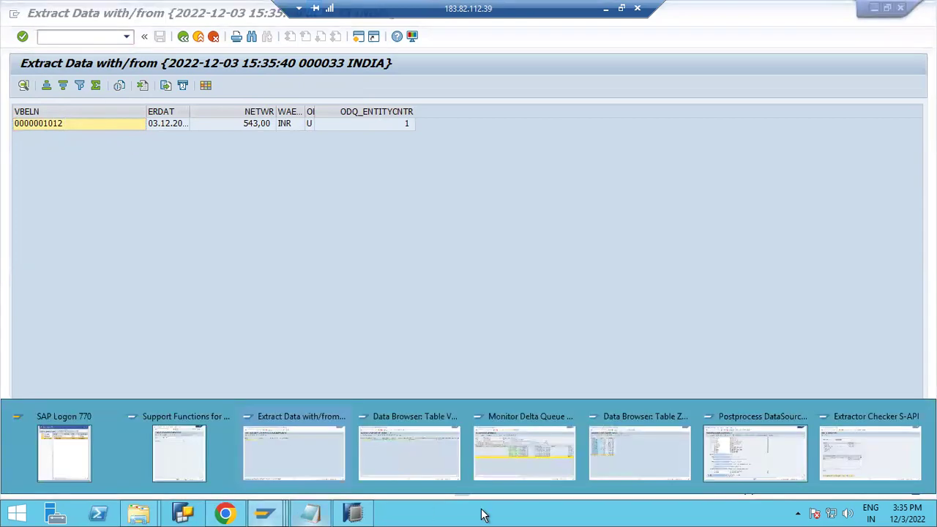
left_click(751, 448)
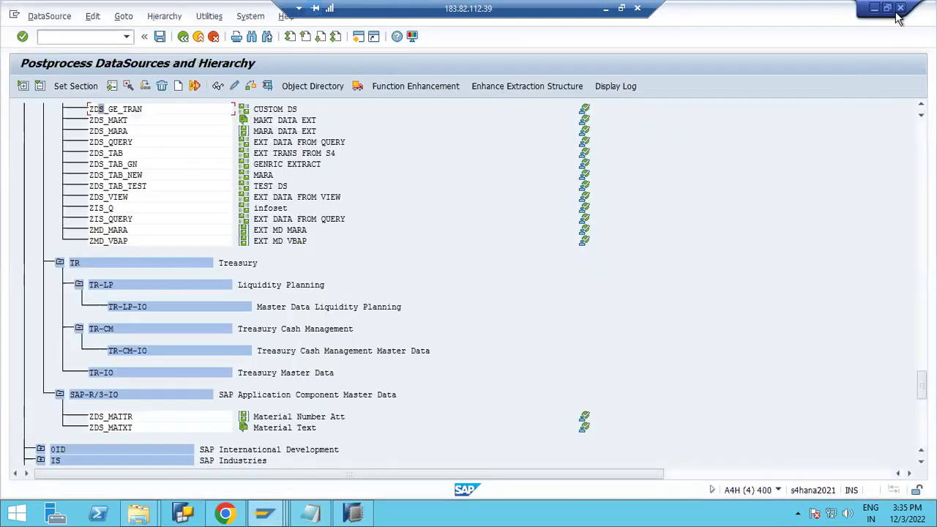
left_click(898, 10)
left_click(264, 514)
left_click(692, 458)
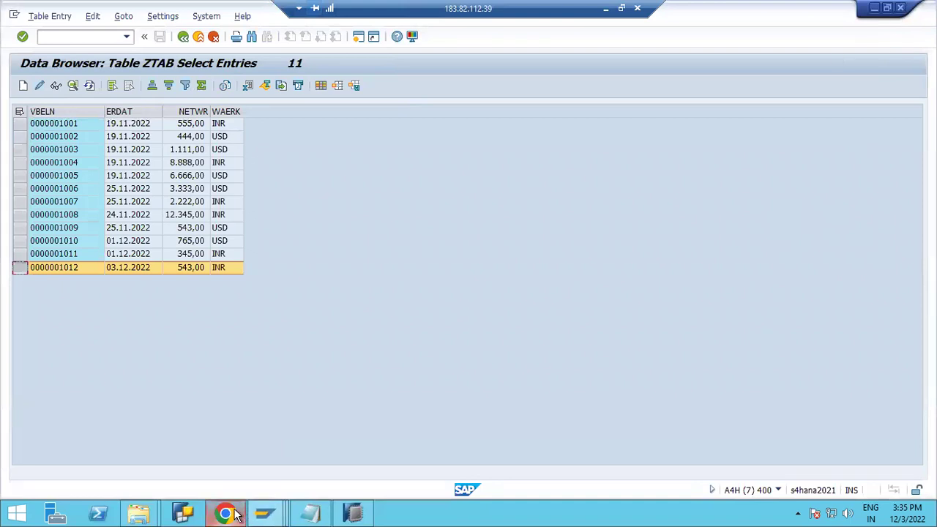
Open transaction ODQMON in the Extractor Checker session and restrict the delta queue list to queue ZDS_TAB_TEST.
left_click(265, 515)
left_click(834, 448)
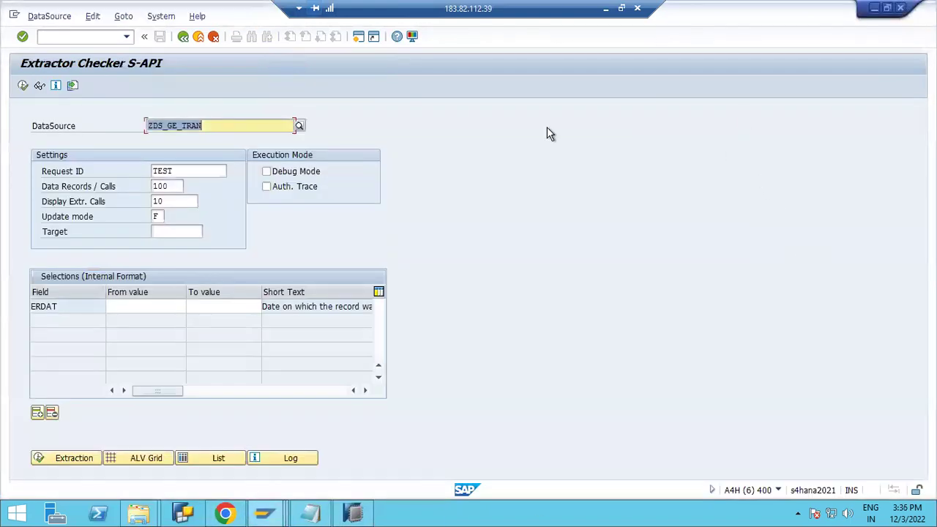
left_click(89, 35)
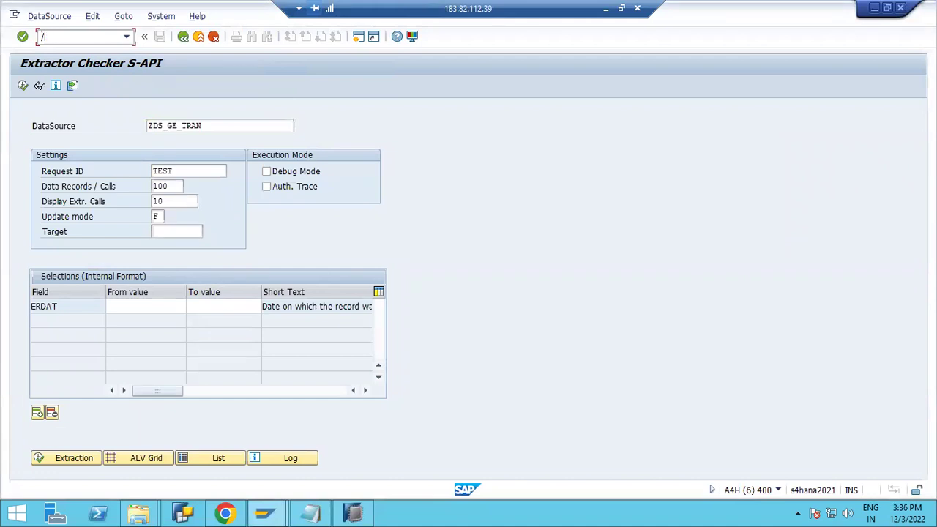
type("/NDQMON")
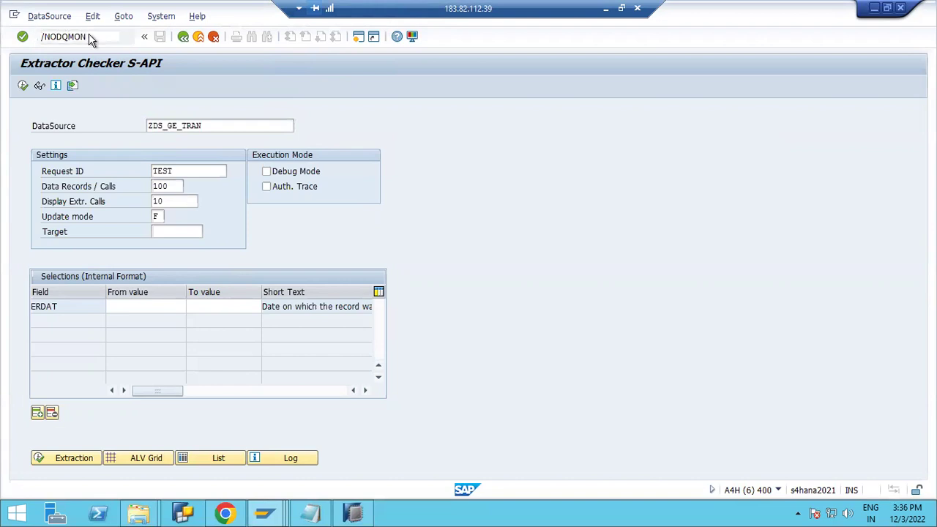
key("Return")
left_click(107, 128)
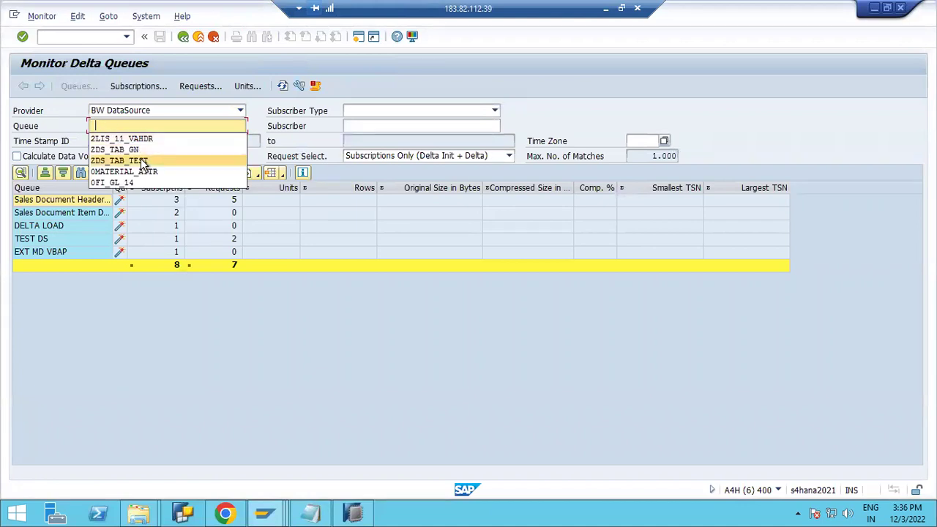
left_click(139, 156)
key("Return")
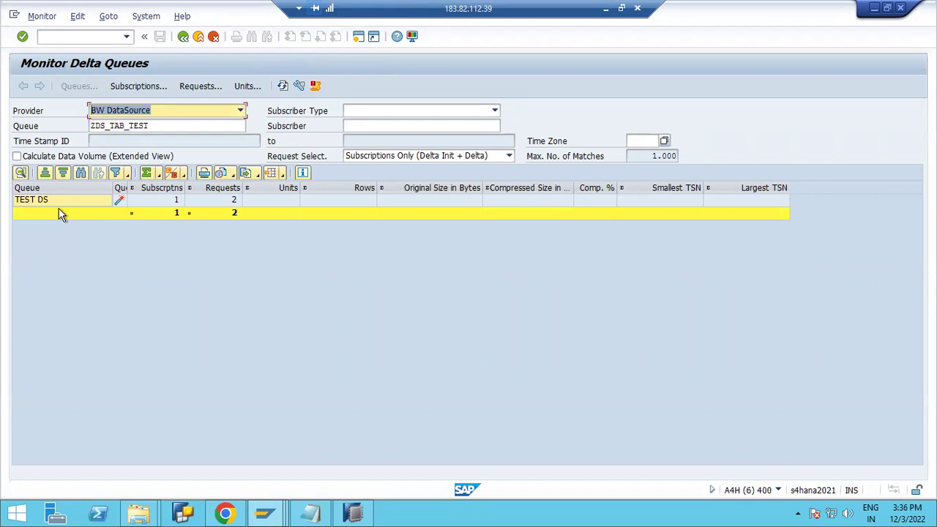
Add the Queue Name column to the delta queue list's layout.
left_click(280, 176)
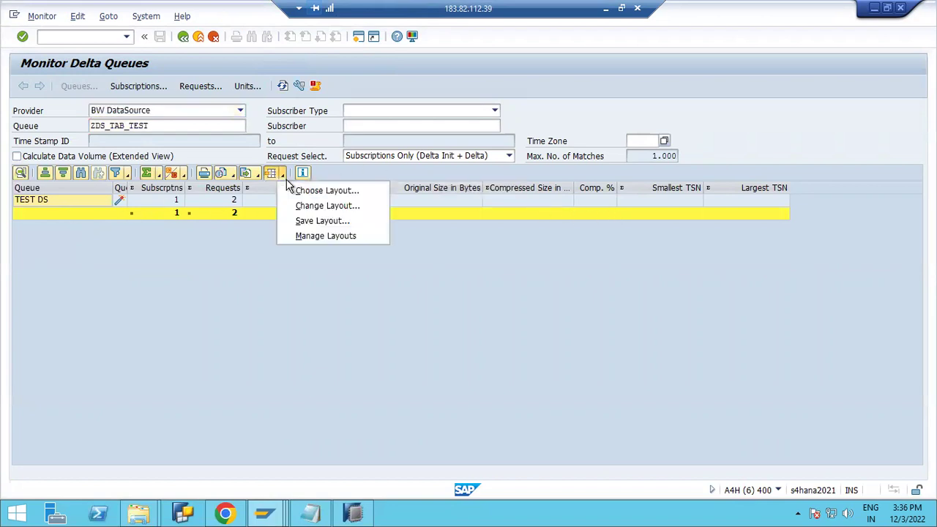
left_click(311, 204)
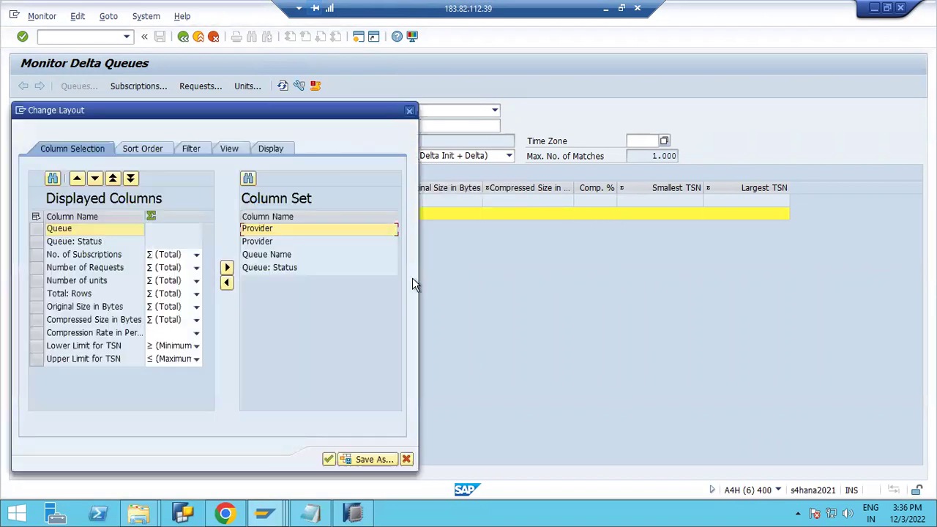
left_click(267, 256)
left_click(227, 286)
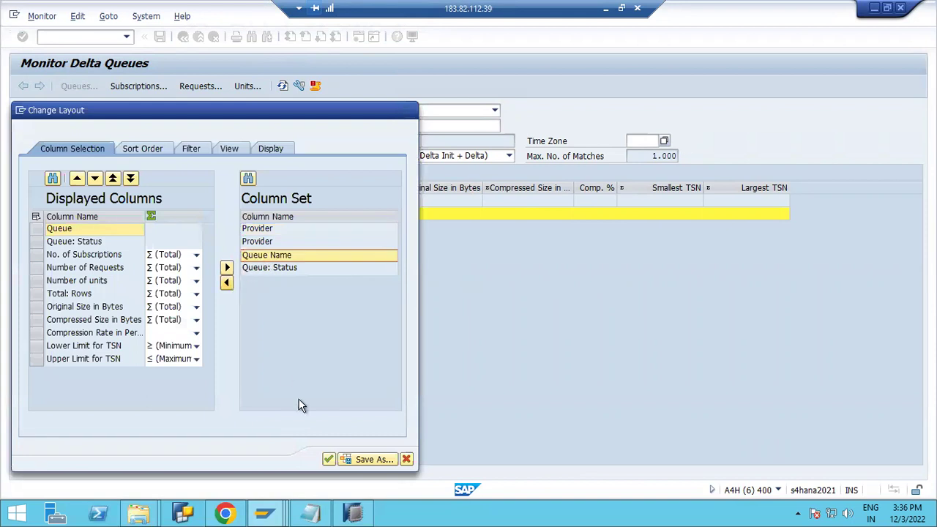
left_click(328, 459)
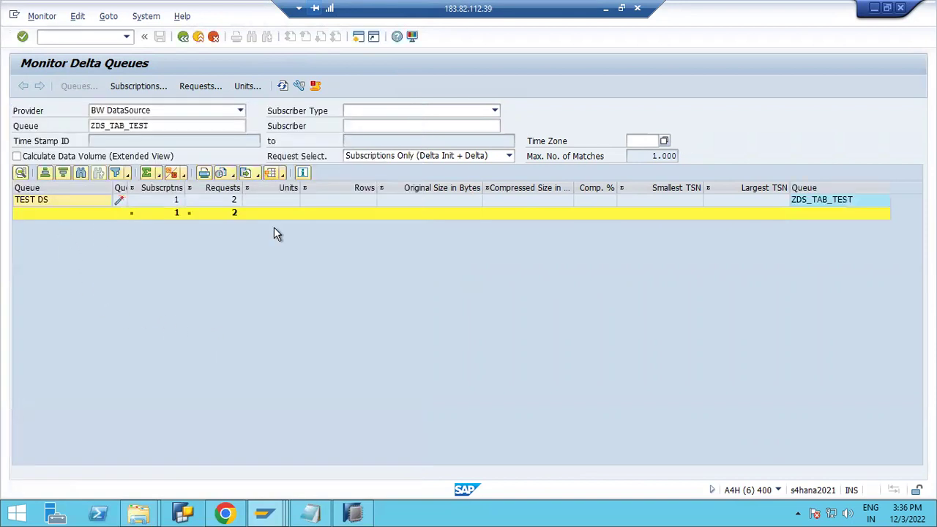
Make Queue Name the first displayed column in the delta queue list's layout.
left_click(285, 175)
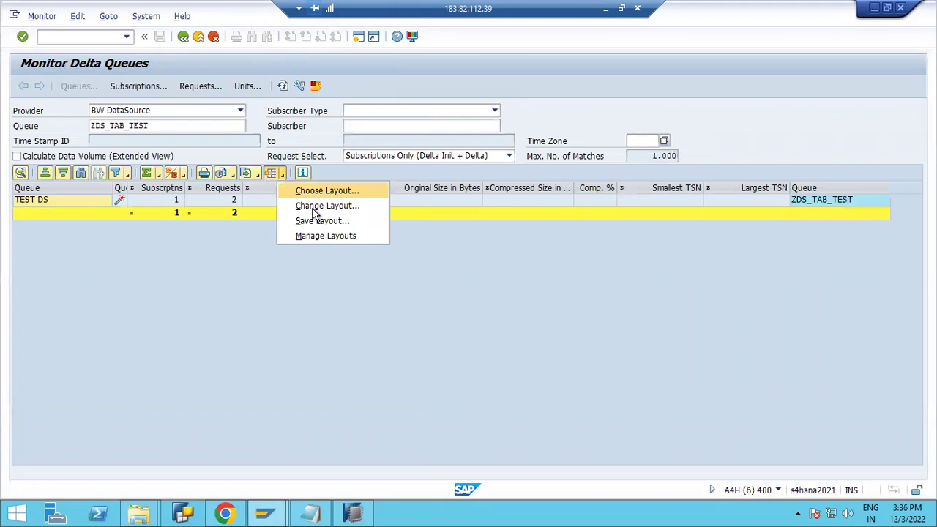
left_click(312, 209)
left_click(108, 371)
left_click(113, 178)
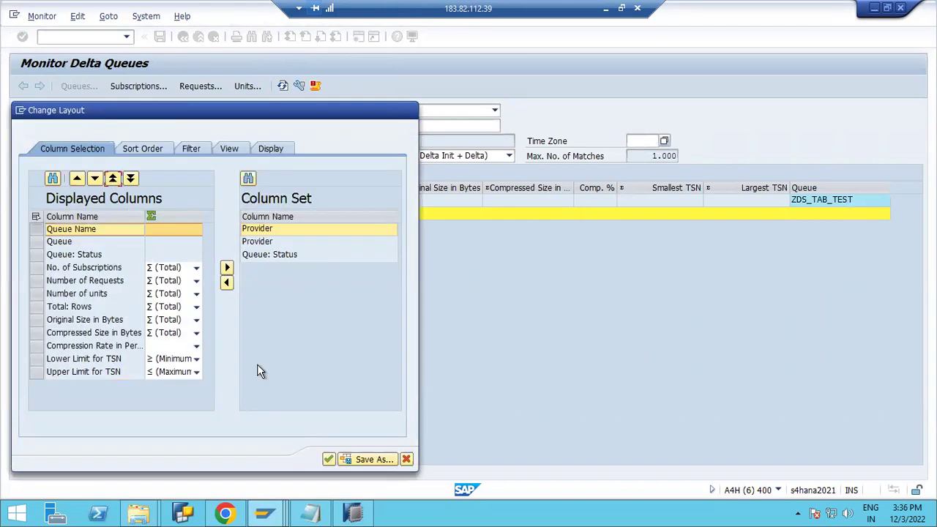
left_click(327, 460)
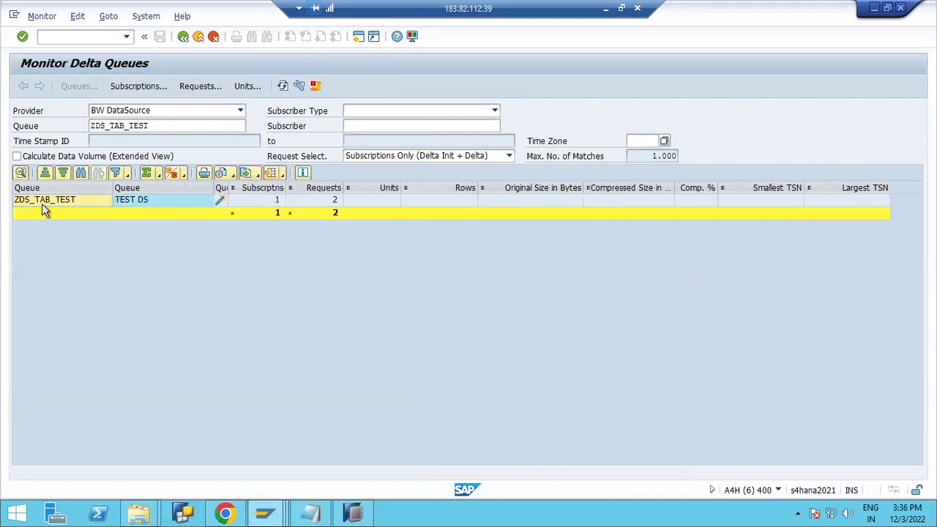
Open the ZDS_TAB_TEST subscriptions with the full subscriber name shown, drill into its requests and widen the Subscription column.
left_click(132, 89)
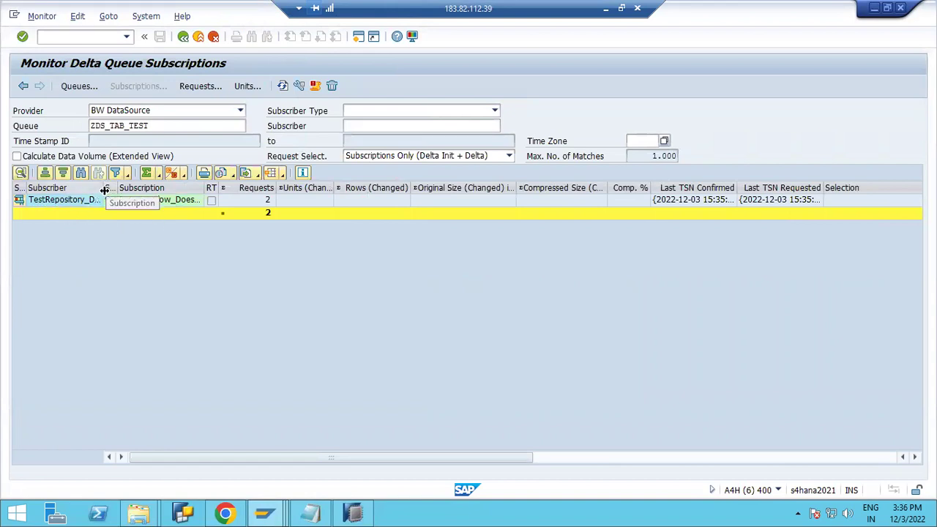
double_click(105, 189)
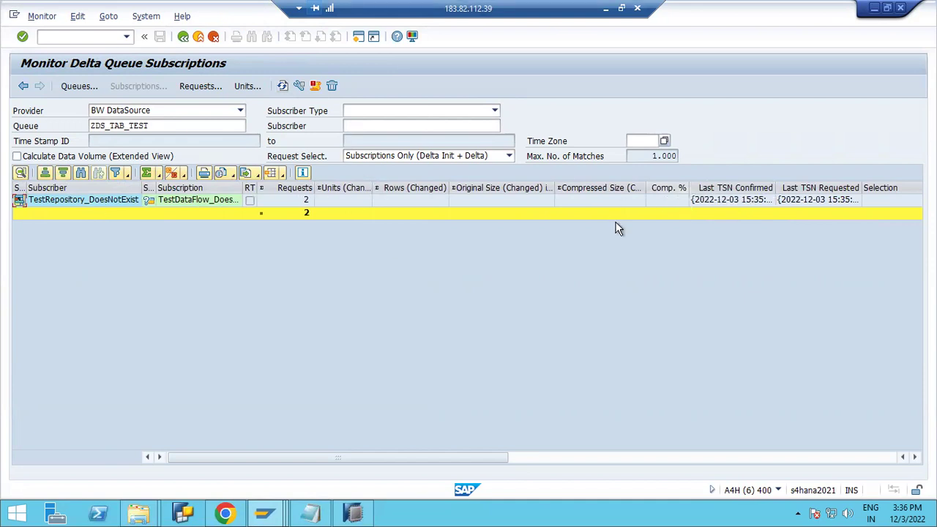
left_click(76, 201)
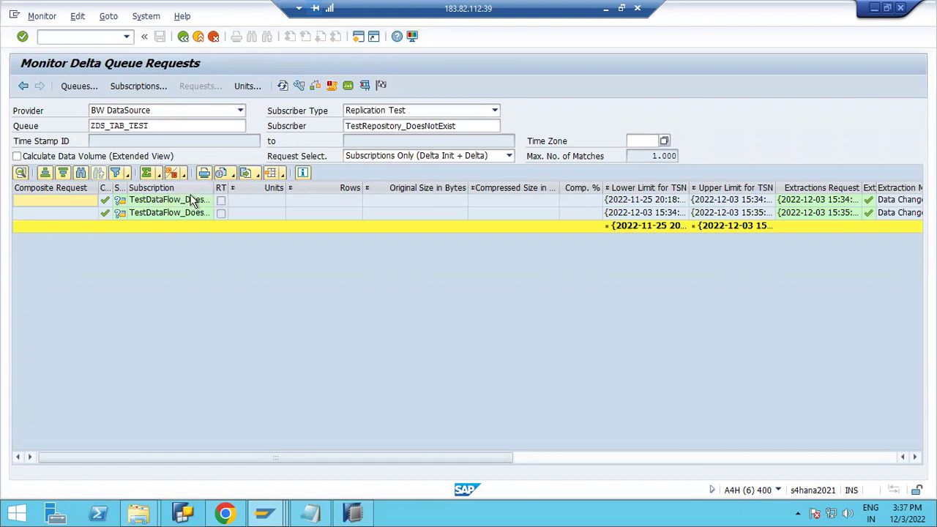
left_click_drag(213, 189, 226, 189)
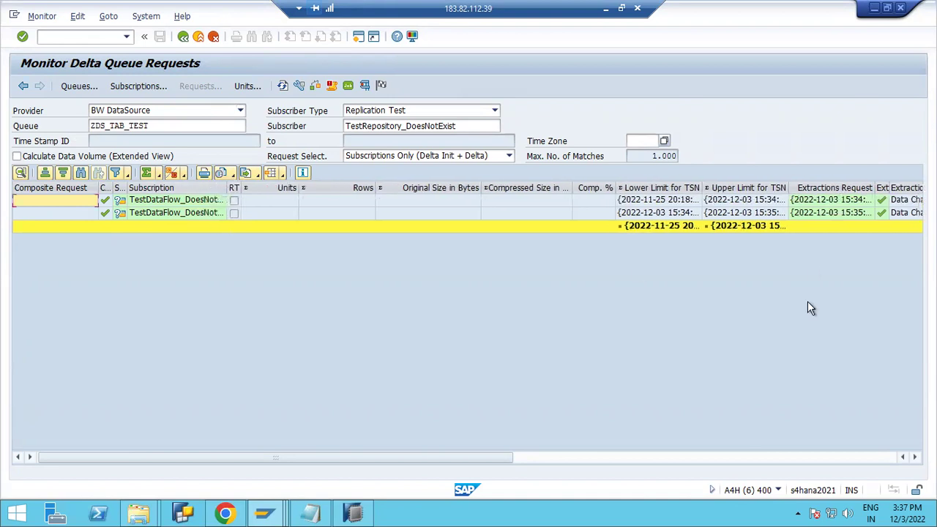
Enable Calculate Data Volume for the queue requests and open the data units of the most recent delta request.
left_click(801, 459)
left_click(16, 156)
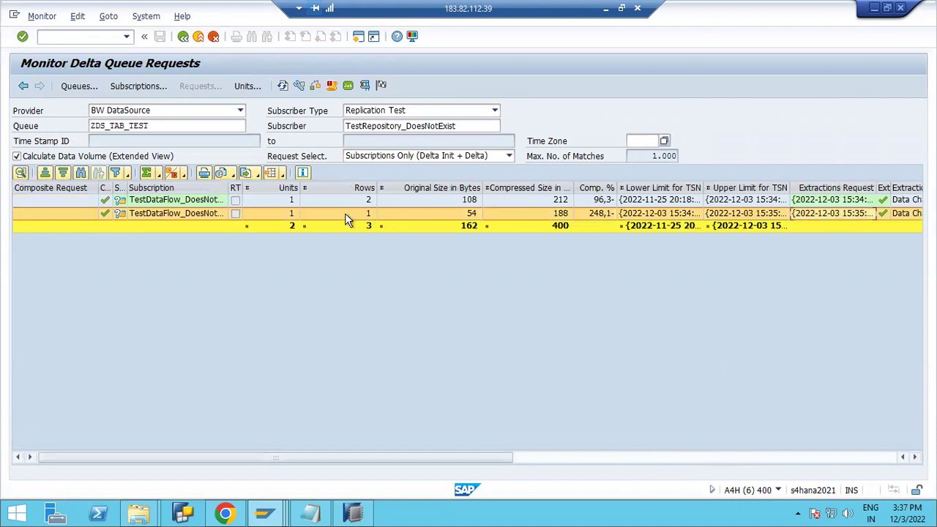
double_click(173, 213)
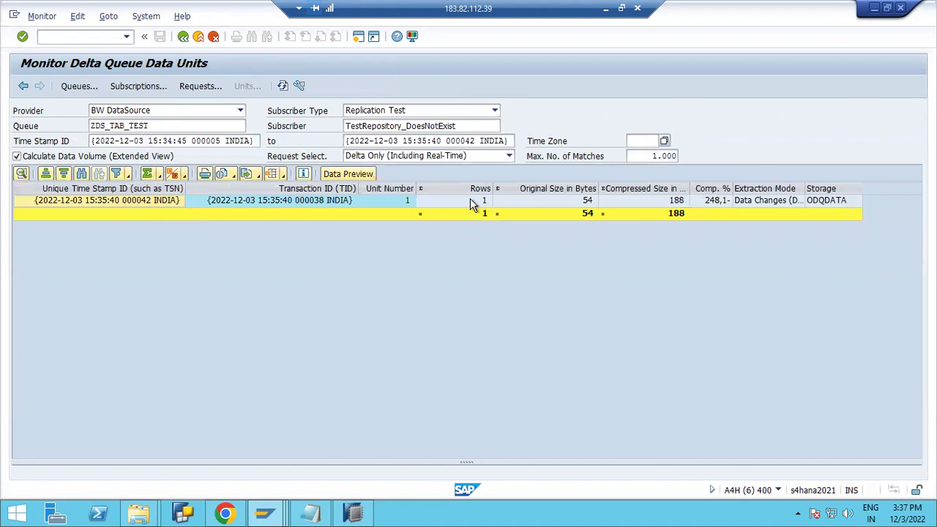
Preview the data unit's record and widen the Document, Created on, Net Value and Curr. columns to check its values.
left_click(470, 201)
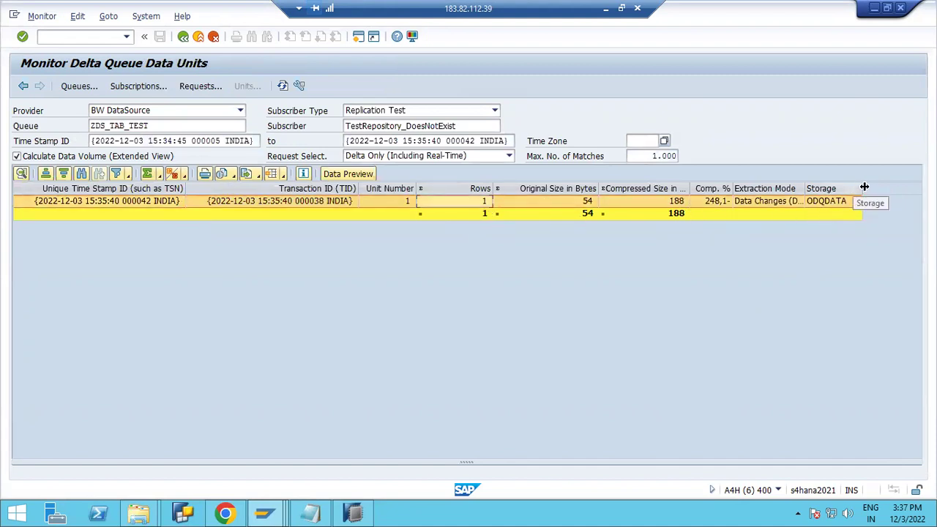
double_click(360, 201)
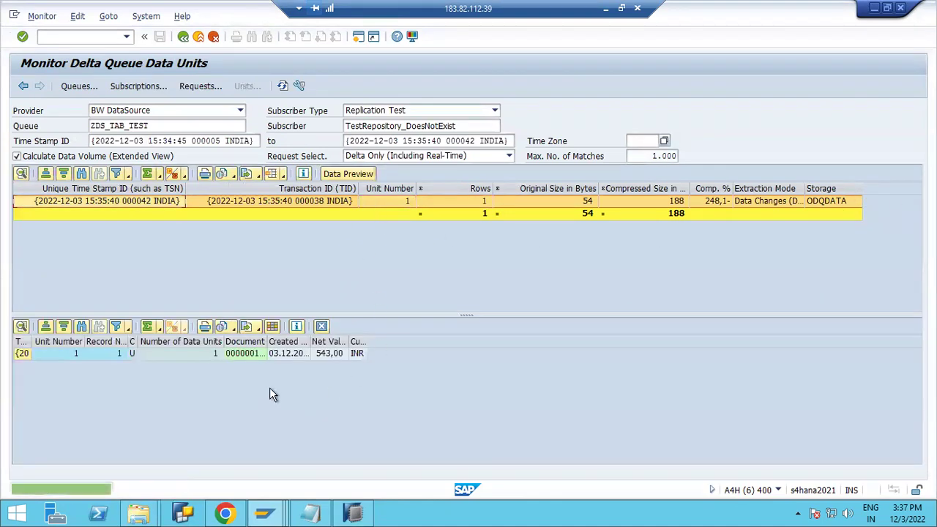
left_click_drag(269, 336, 333, 337)
left_click(261, 354)
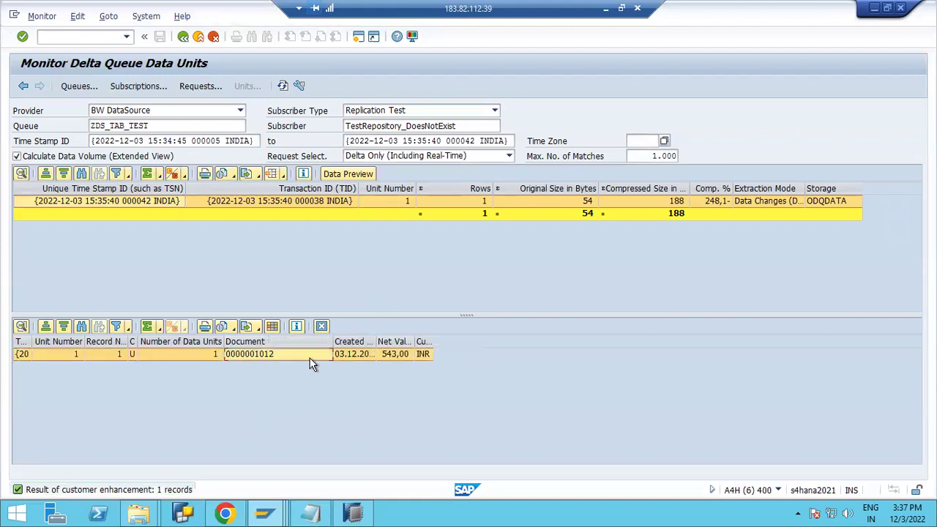
double_click(435, 344)
double_click(415, 341)
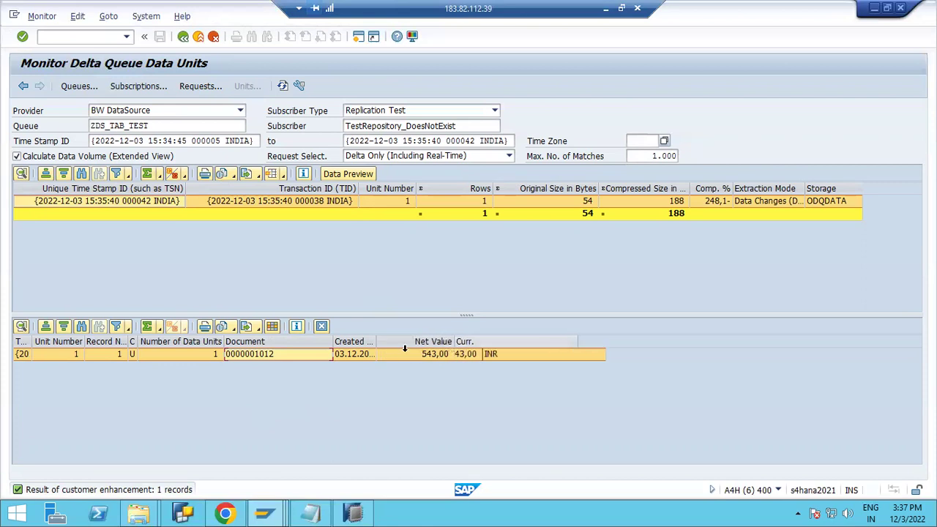
double_click(376, 341)
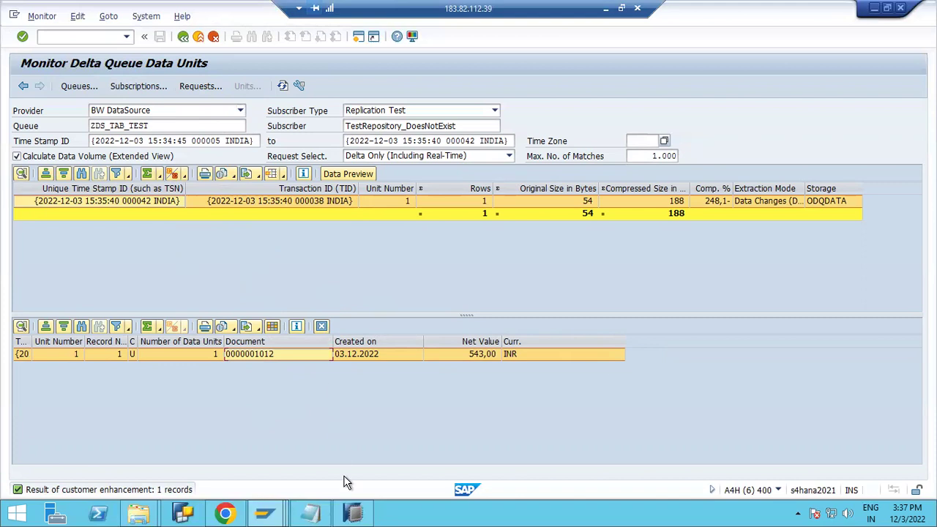
Leave the previous extraction result and return to the Extract Data settings for ZDS_TAB_TEST.
left_click(267, 515)
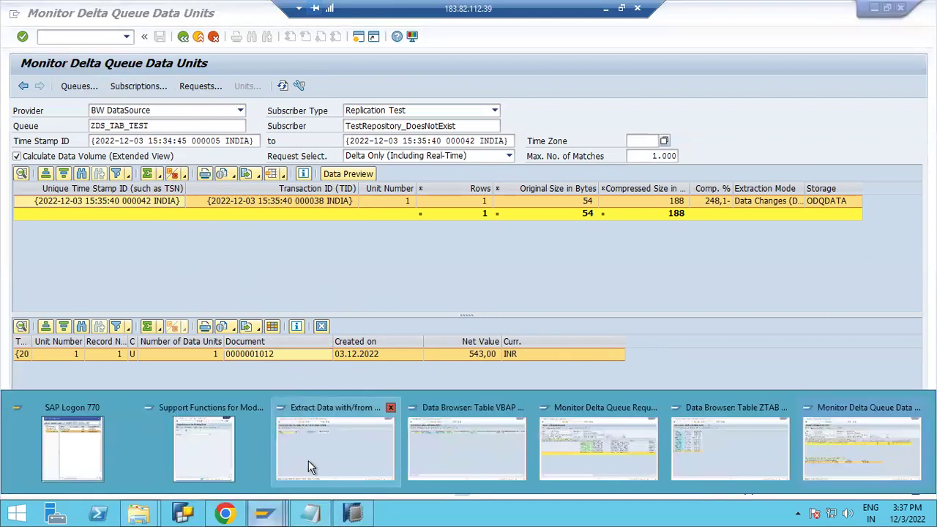
left_click(308, 461)
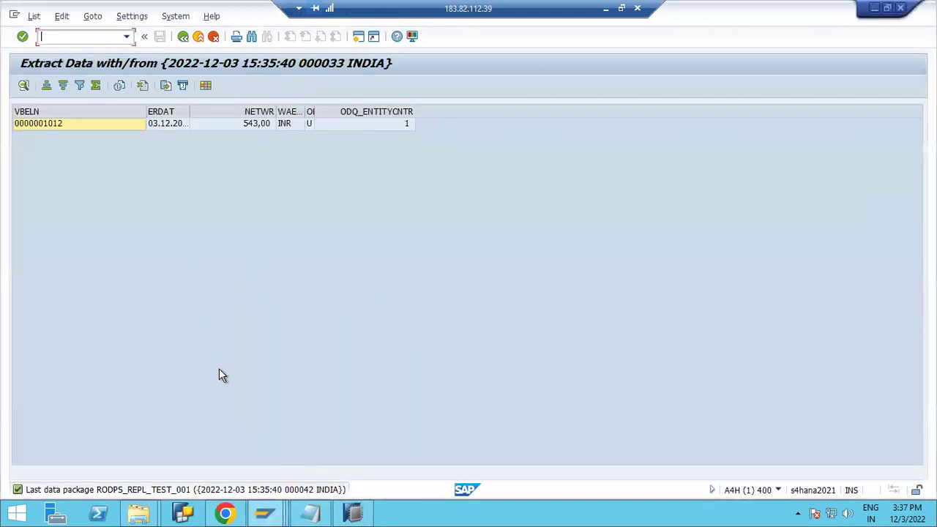
left_click(183, 36)
Start a new entry in table ZTAB with VBELN 1013.
left_click(271, 514)
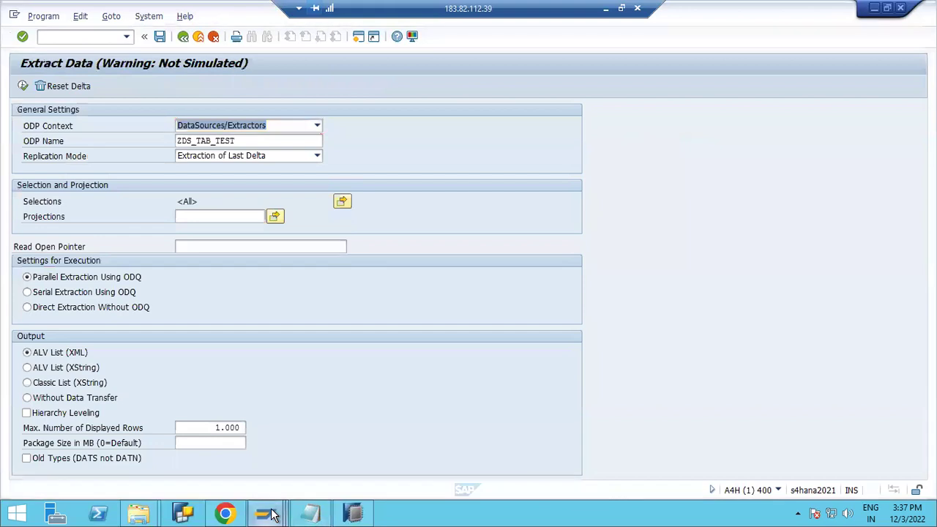
left_click(271, 514)
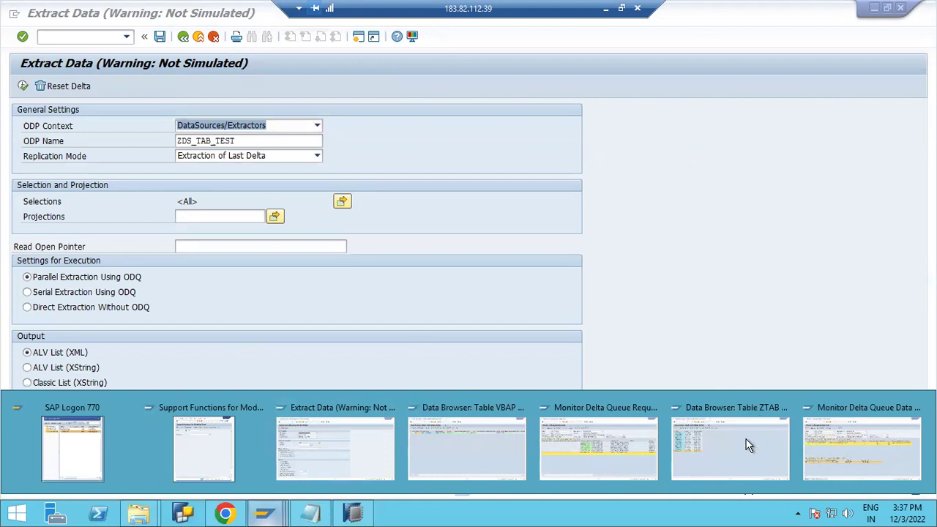
left_click(701, 448)
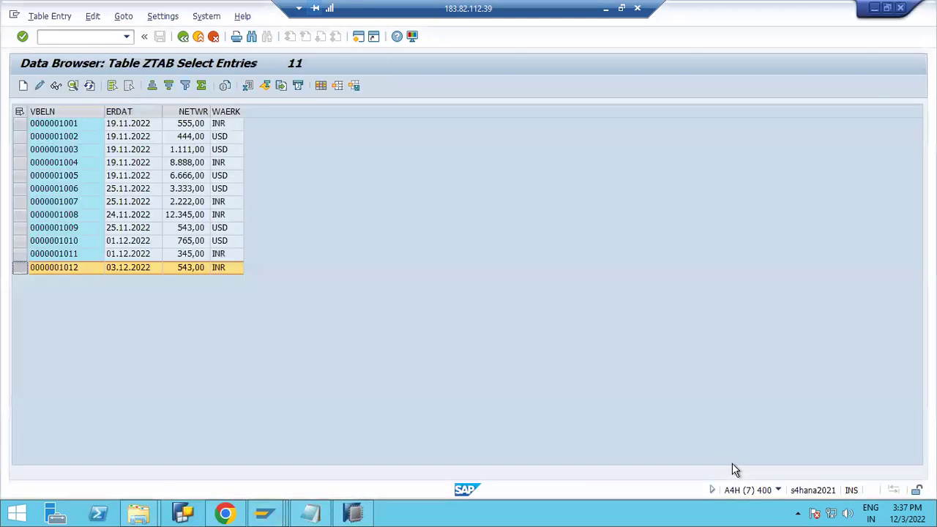
left_click(23, 86)
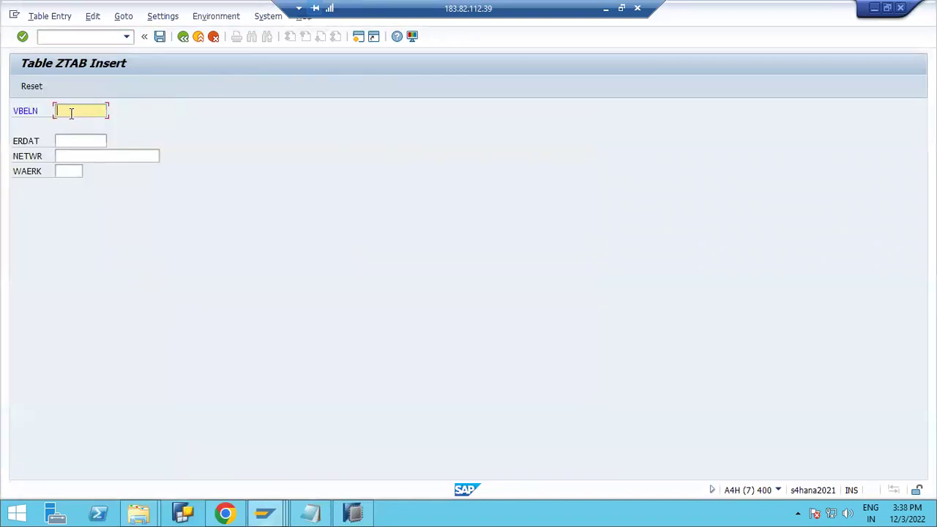
type("10")
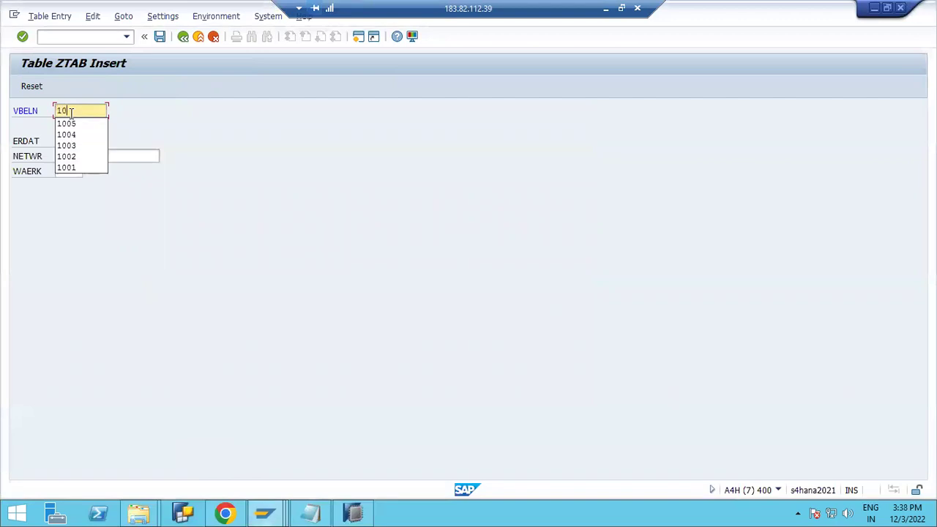
type("13")
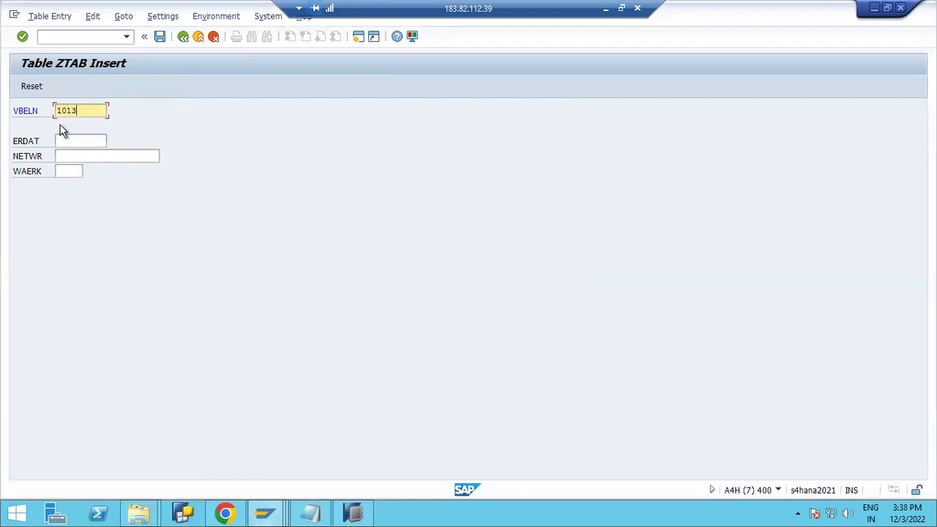
key("Return")
Set the new entry's ERDAT to 03.12.2022, NETWR to 333333 and WAERK to USD, then save it and return to the table list.
left_click(85, 140)
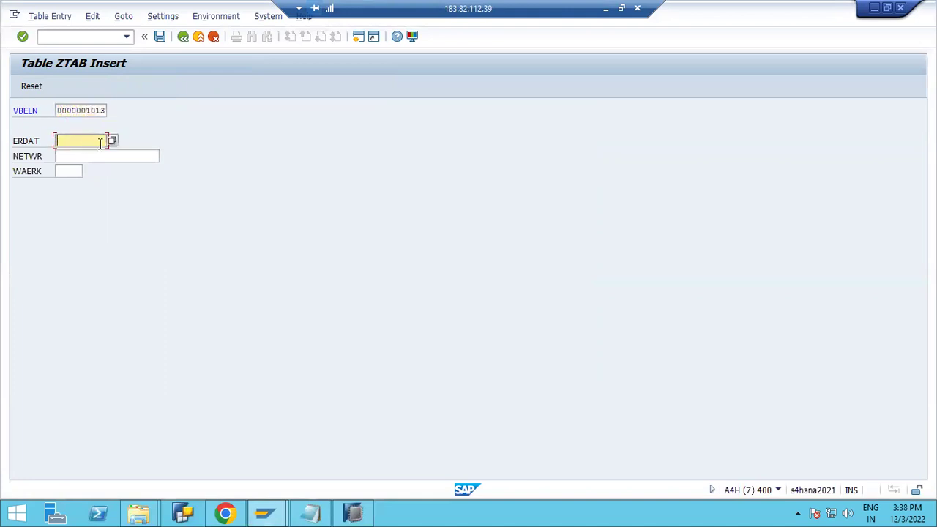
left_click(113, 140)
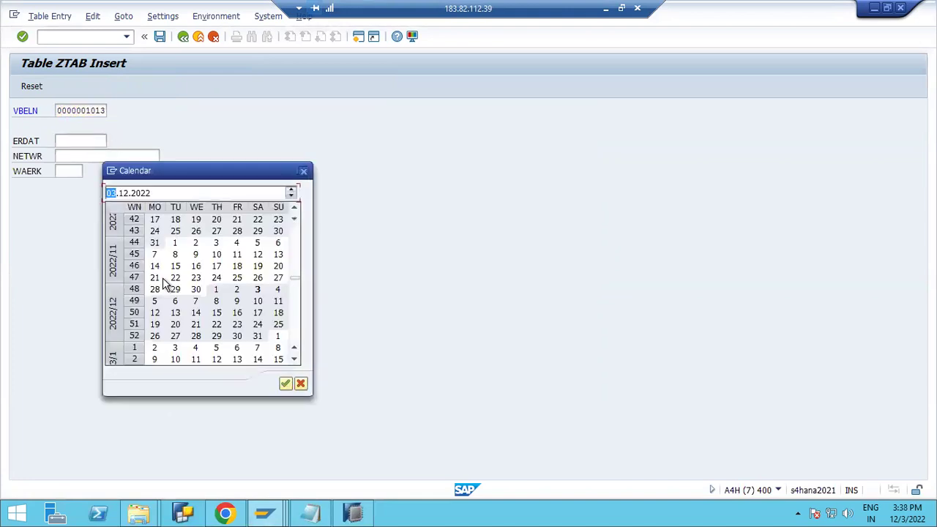
double_click(258, 290)
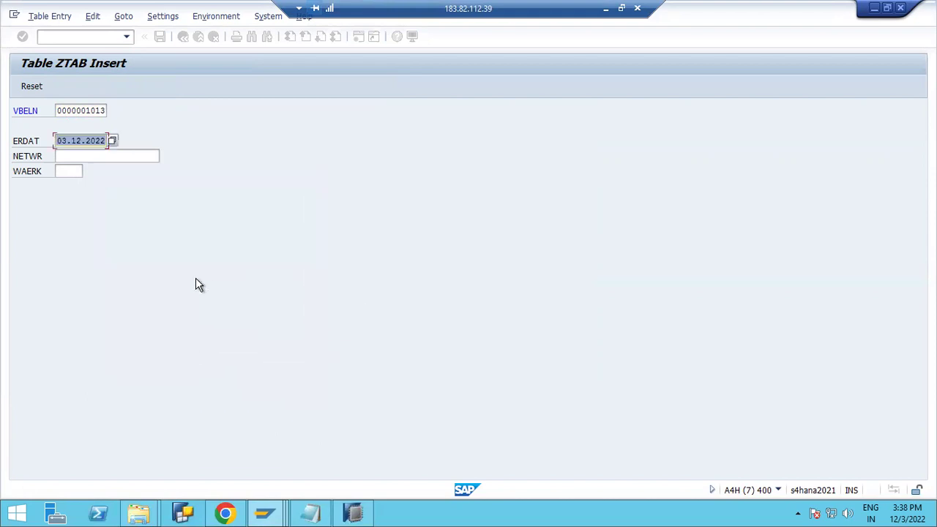
left_click(82, 158)
type("333333")
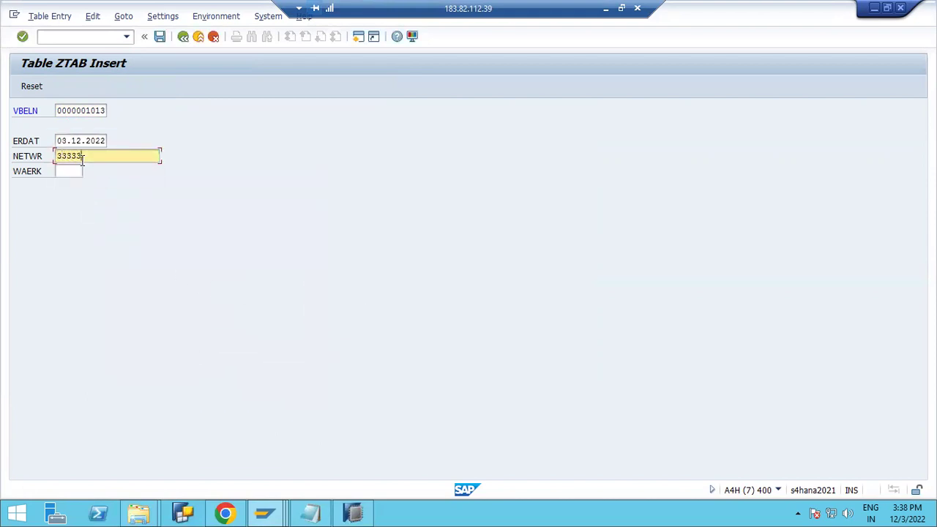
left_click(68, 171)
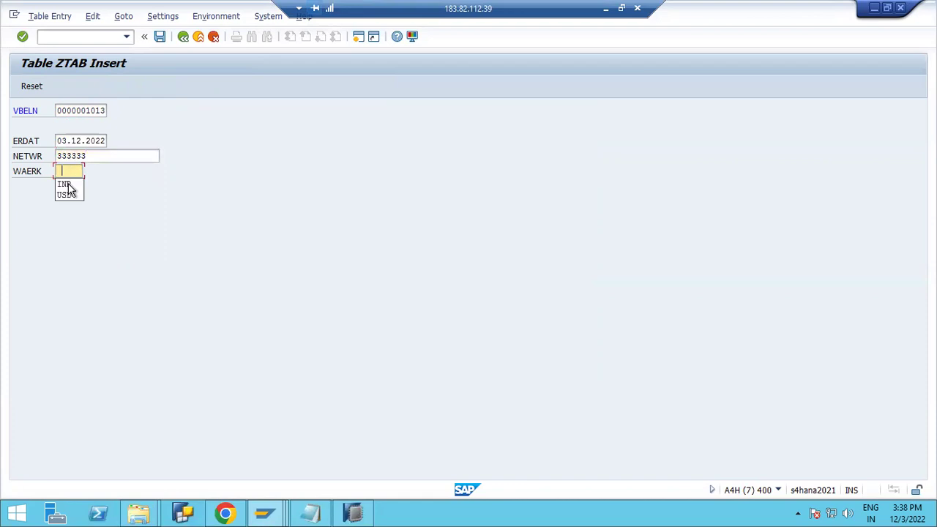
left_click(67, 193)
left_click(157, 38)
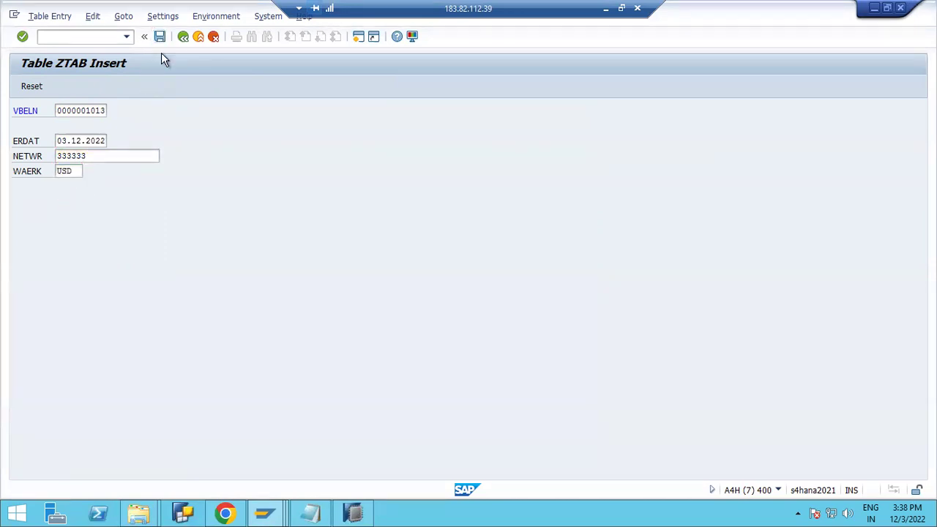
key("F3")
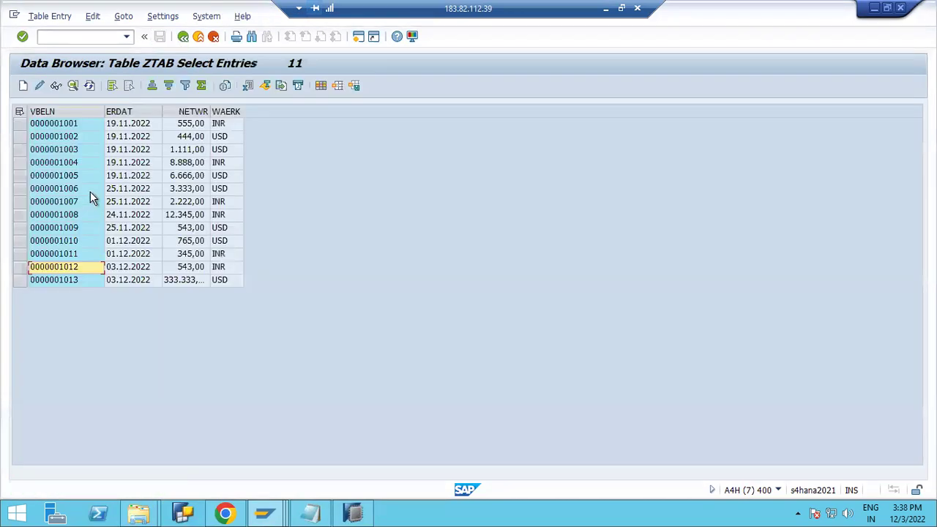
left_click(73, 280)
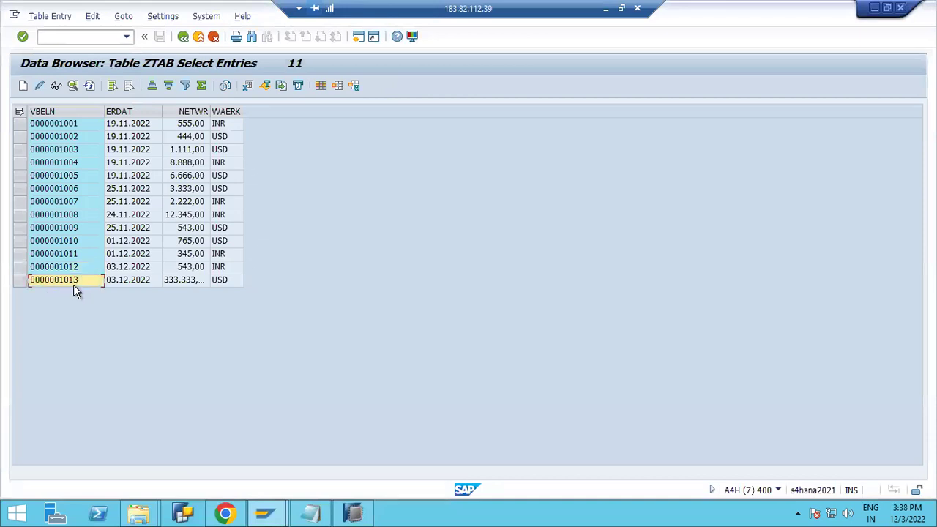
Extract the last delta of ZDS_TAB_TEST and widen the VBELN column of the result.
left_click(262, 515)
left_click(287, 439)
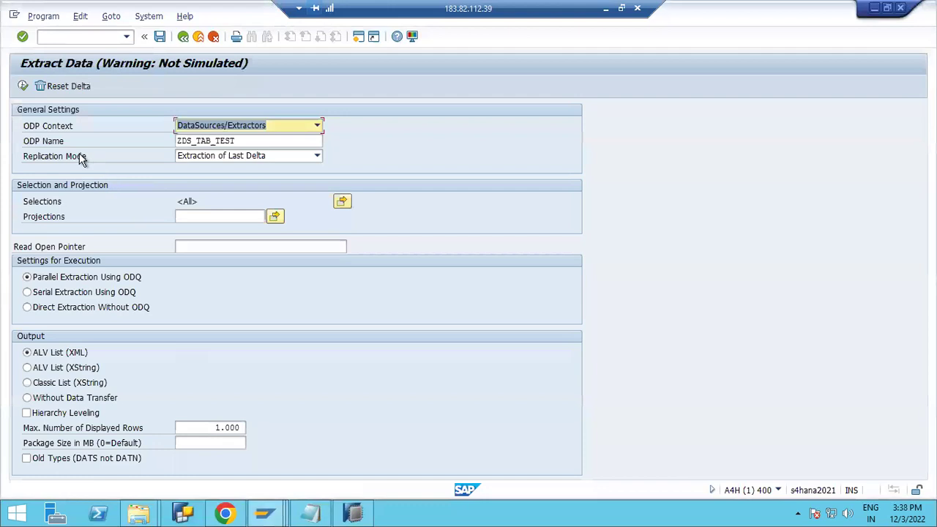
left_click(23, 87)
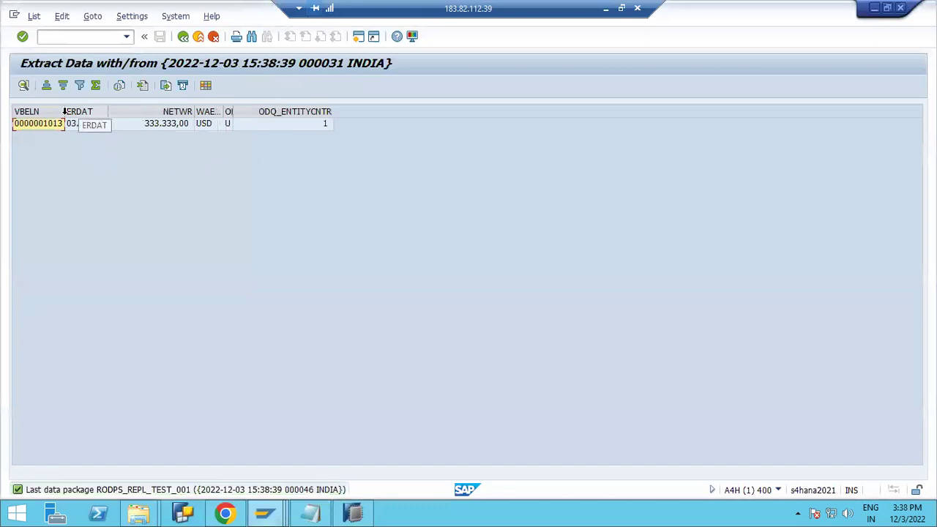
left_click_drag(66, 112, 127, 113)
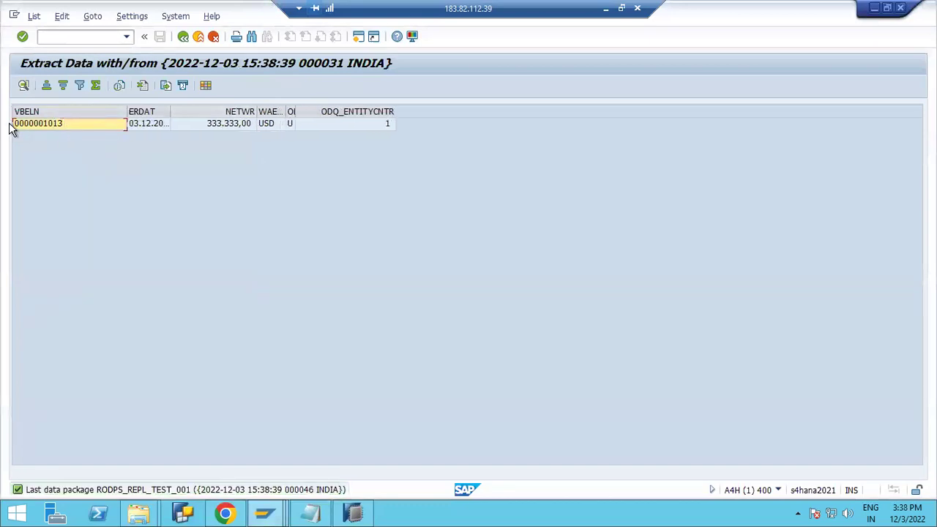
Open the data units of the newest ZDS_TAB_TEST delta request in the delta queue monitor and preview its record.
mouse_move(269, 515)
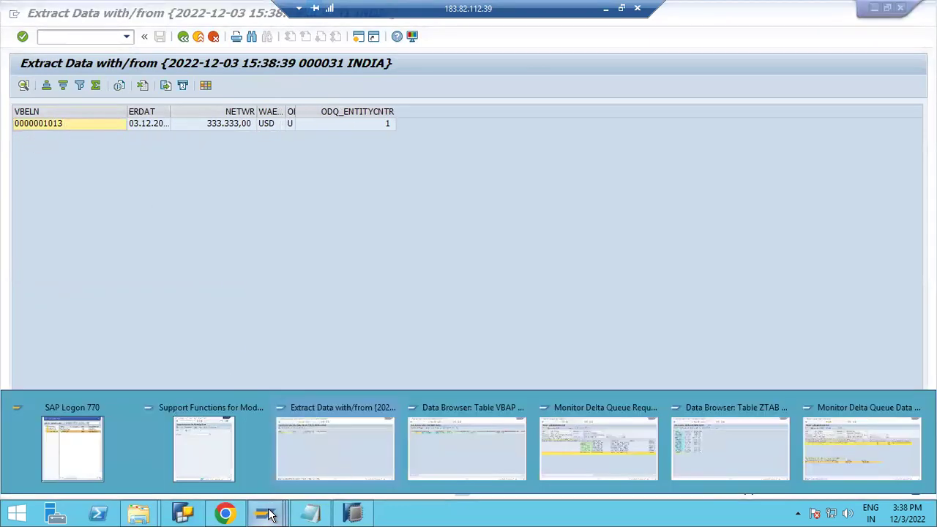
left_click(841, 448)
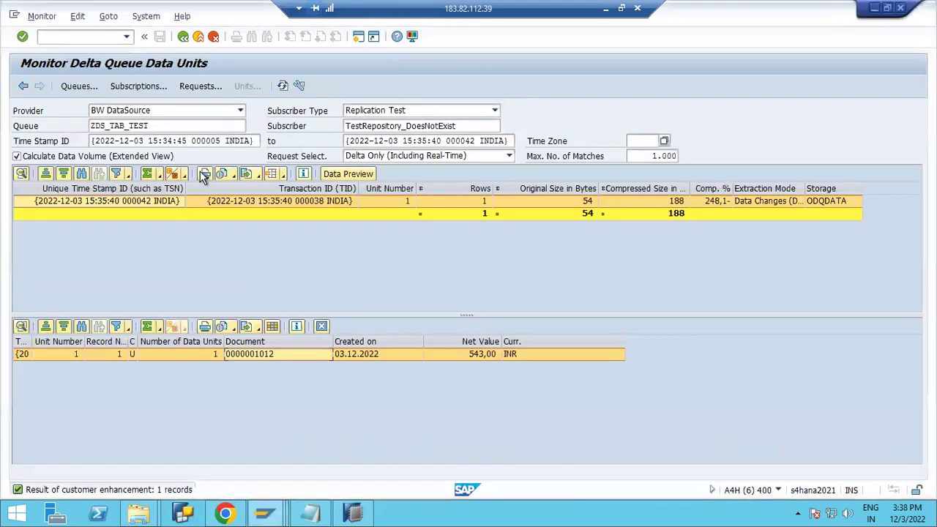
left_click(283, 85)
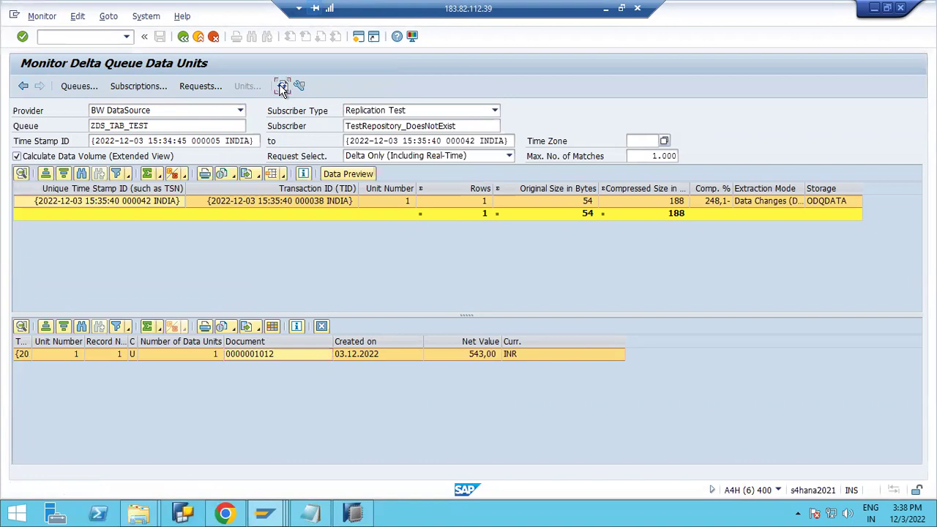
left_click(200, 86)
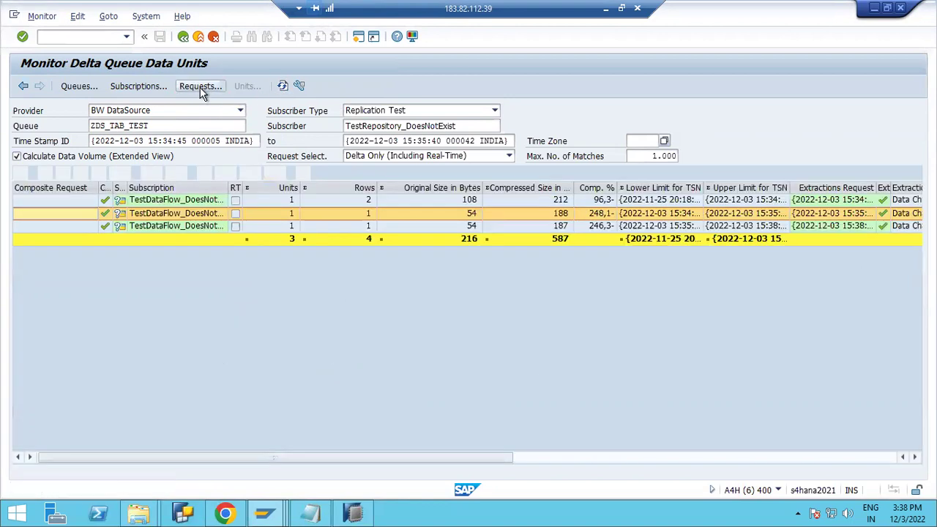
double_click(205, 226)
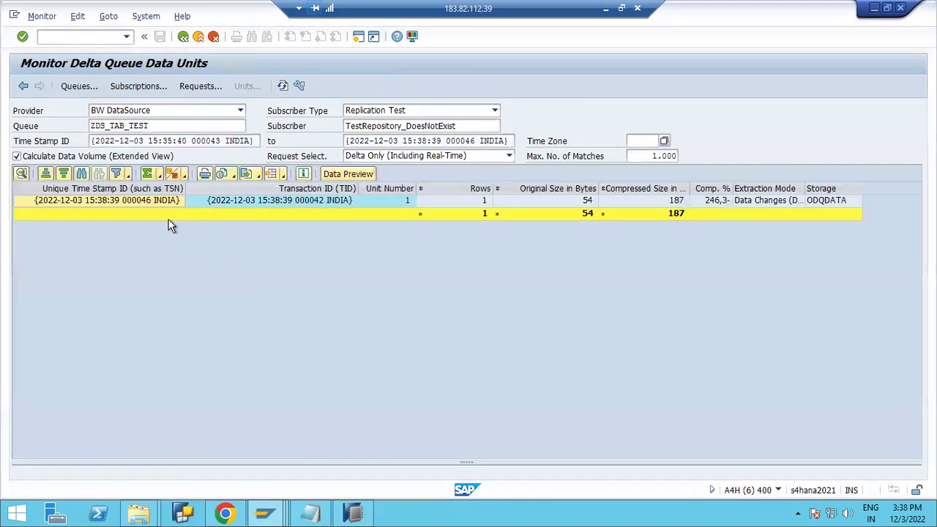
double_click(249, 205)
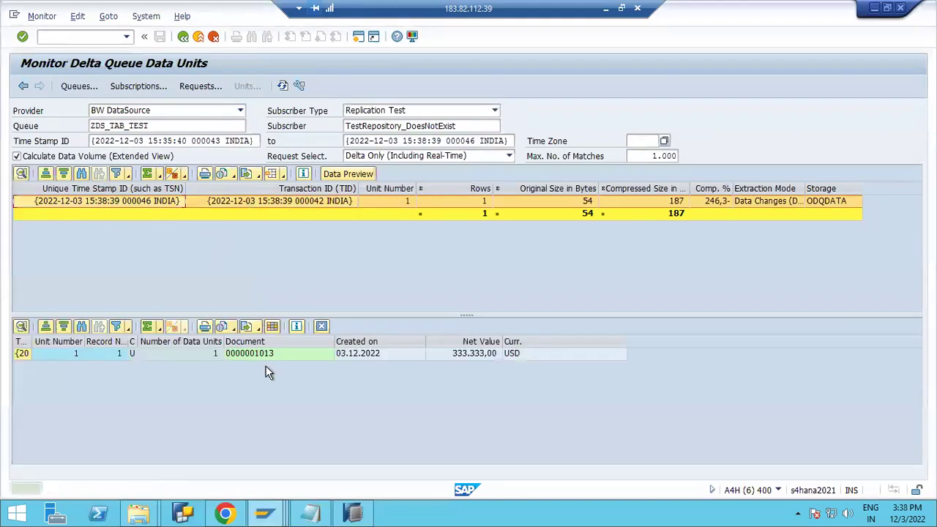
left_click(274, 356)
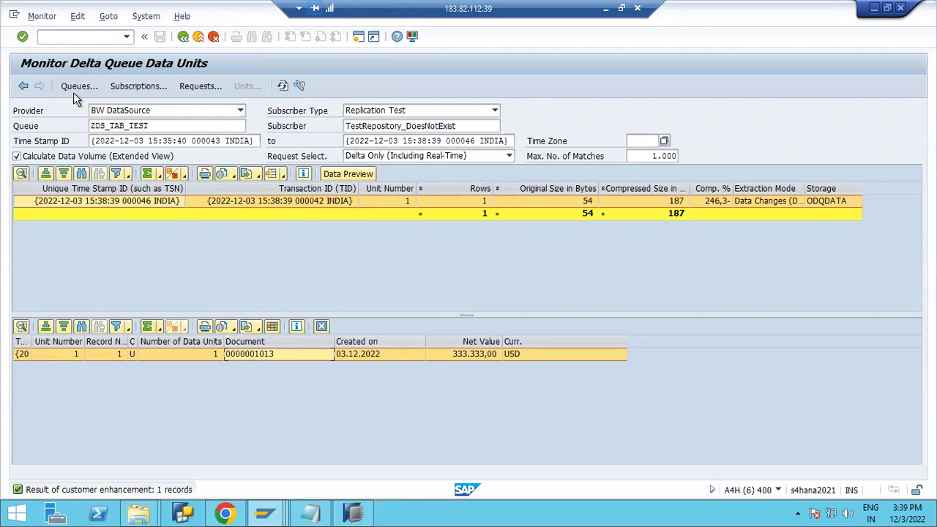
Close the extraction result and check the Extraction Mode, Background Job and Storage columns of the delta queue requests.
left_click(197, 87)
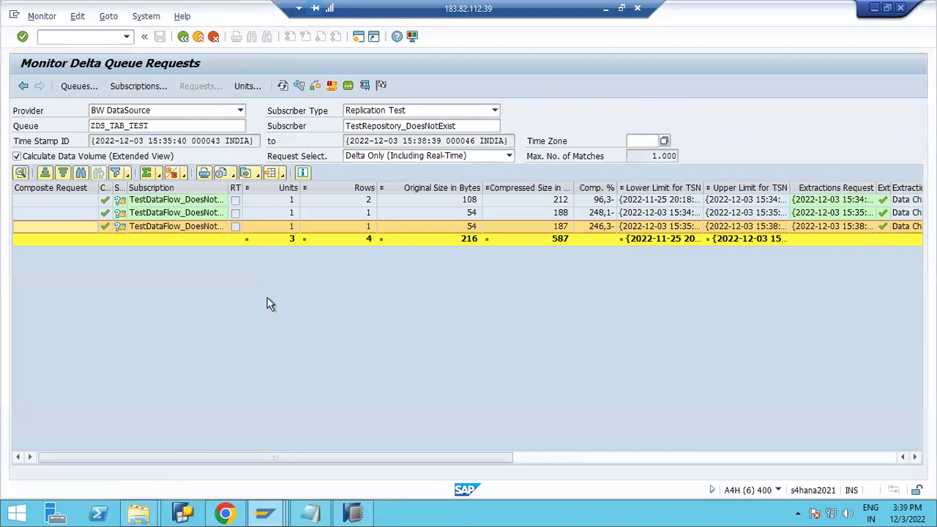
key("F2")
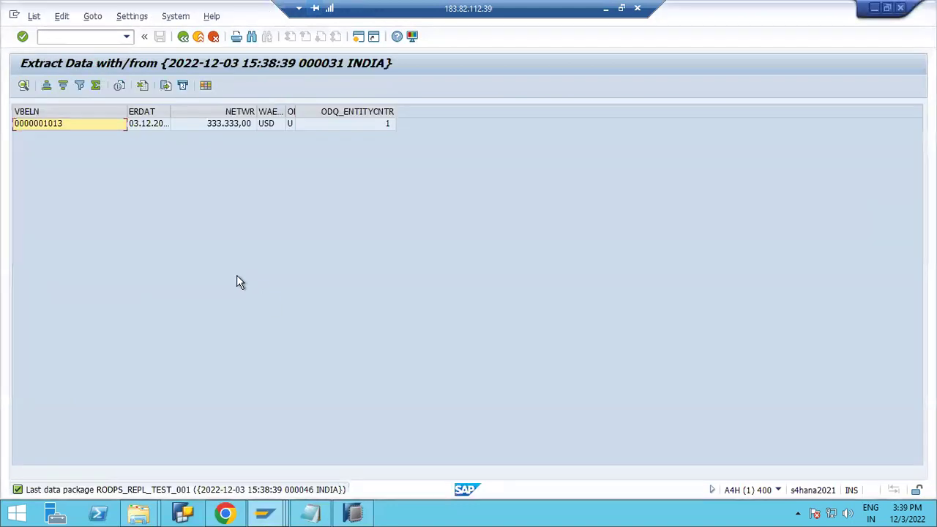
left_click(182, 41)
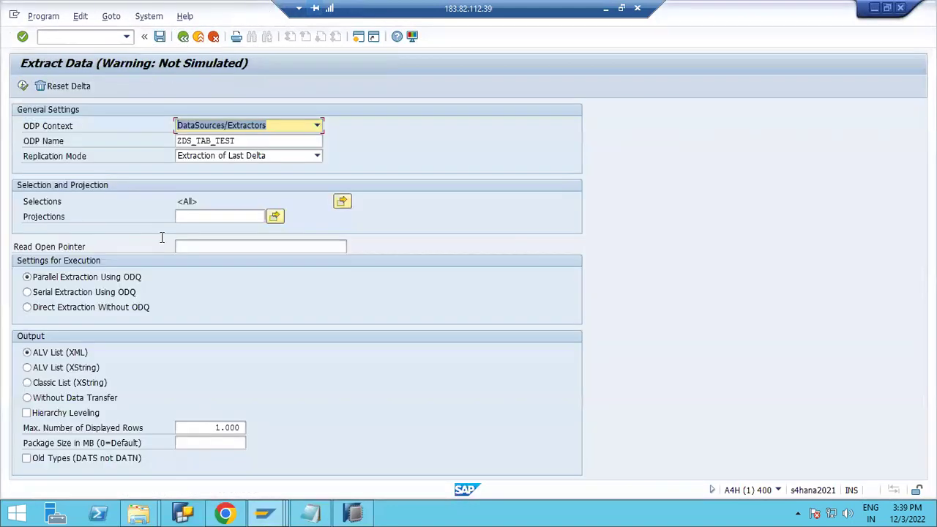
left_click(79, 89)
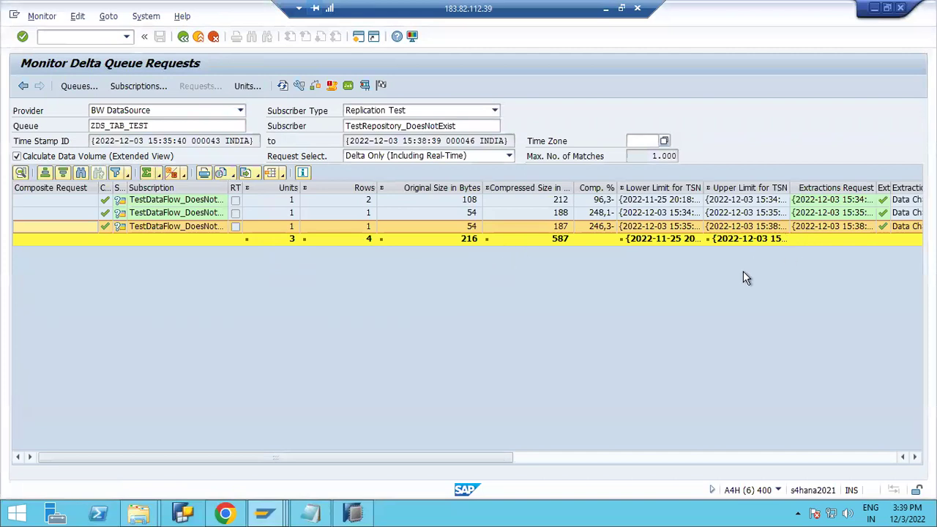
left_click(835, 459)
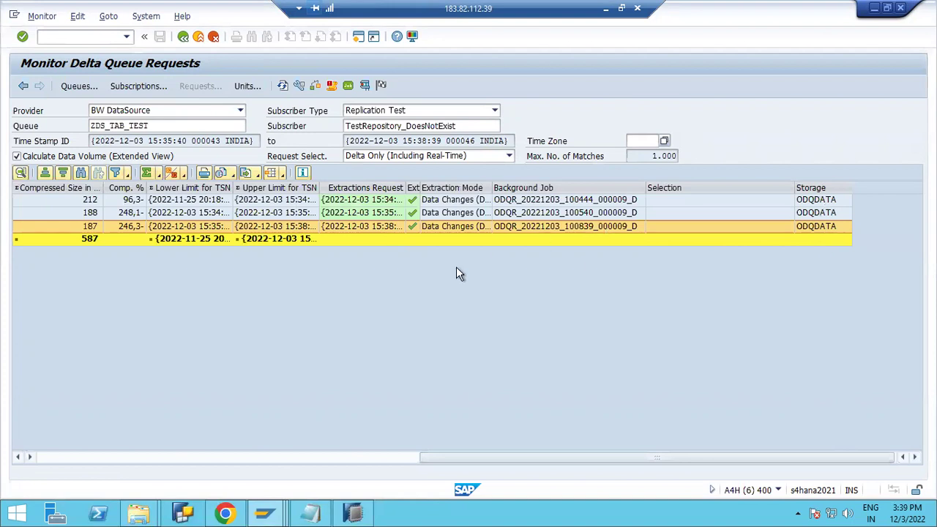
Reset the delta subscription of ZDS_TAB_TEST and confirm the reset.
key("alt+Tab")
left_click(73, 88)
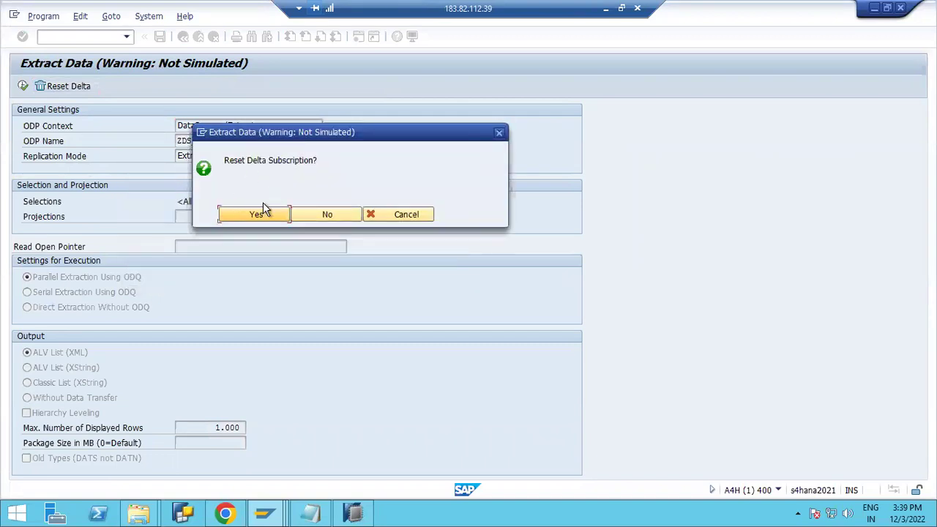
left_click(258, 217)
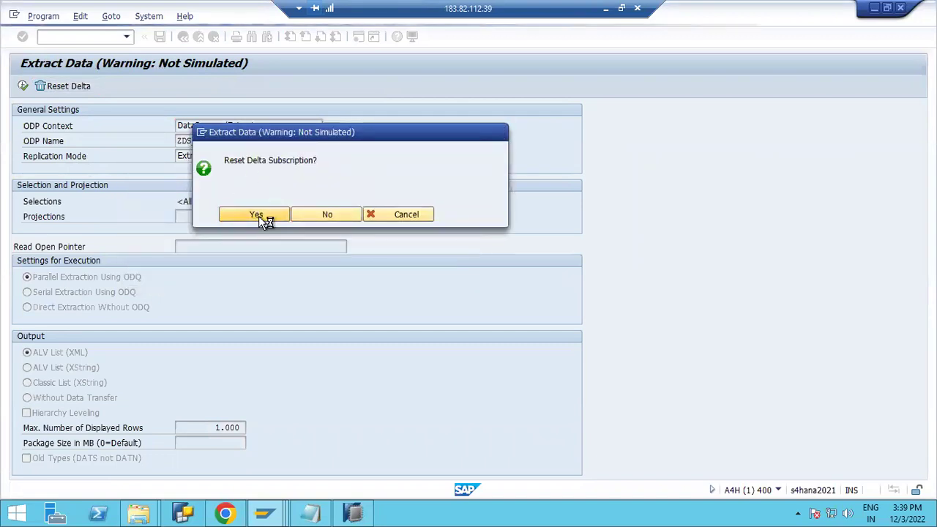
Run the ZDS_TAB_TEST extraction again, then leave its result and return to the delta queue requests.
left_click(23, 86)
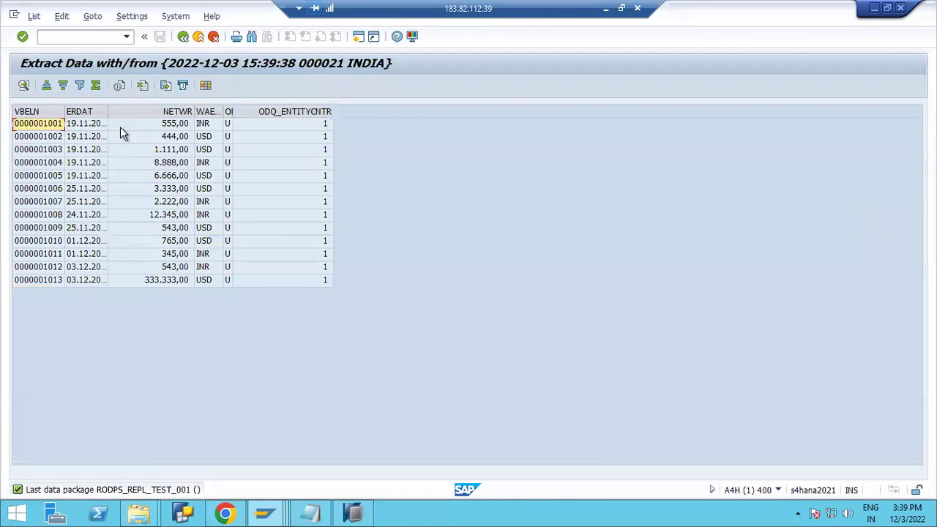
left_click(183, 36)
left_click(183, 36)
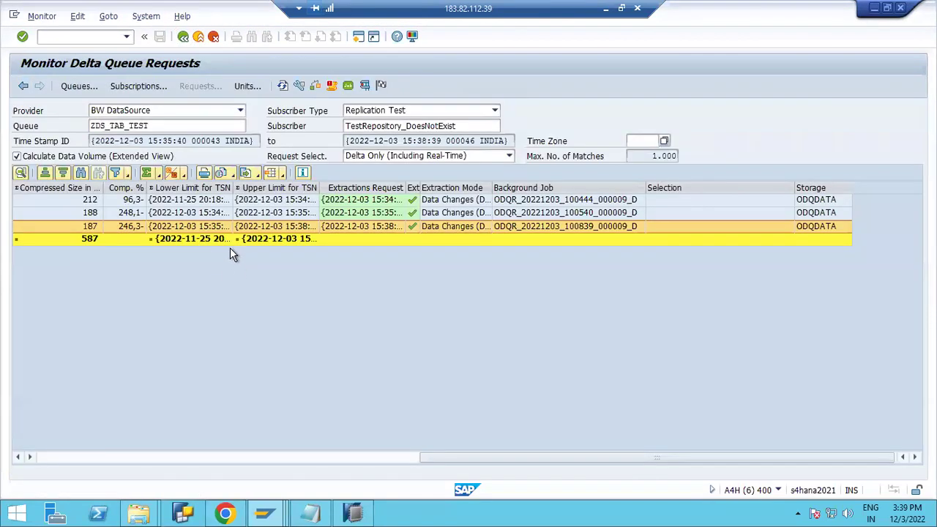
Refresh the delta queue requests, check them again, and open the subscriptions of queue ZDS_TAB_TEST.
left_click(282, 85)
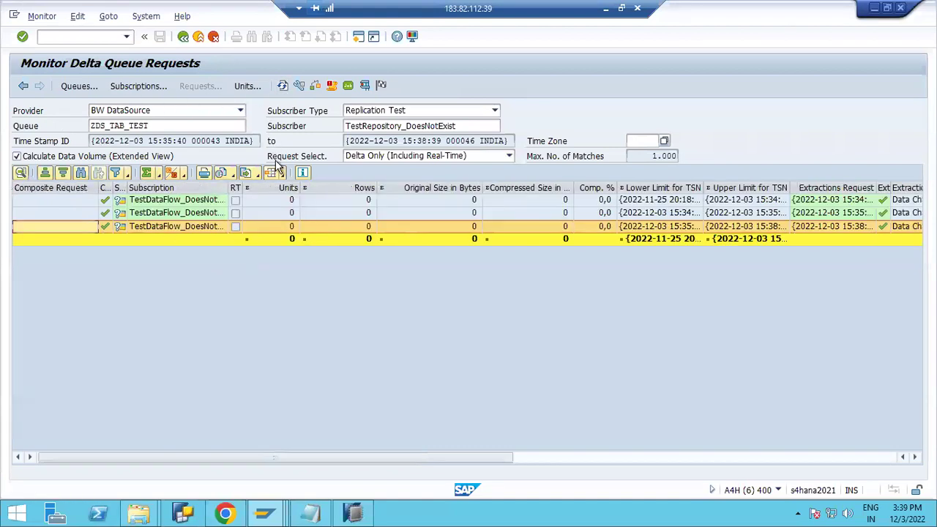
left_click(880, 459)
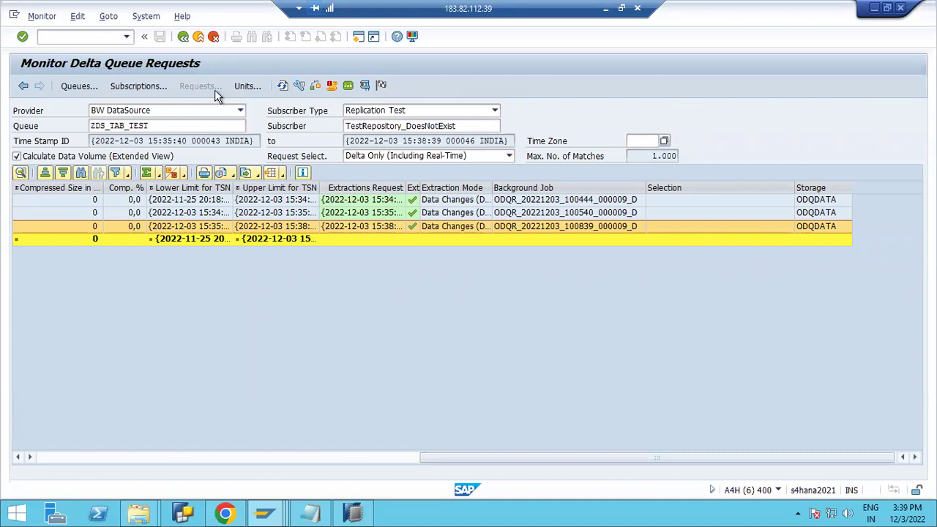
left_click(139, 86)
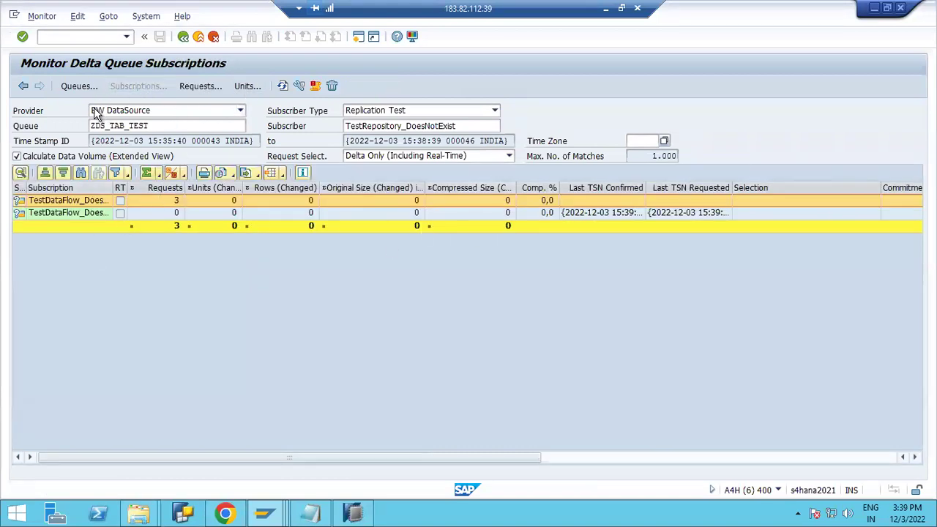
left_click(77, 87)
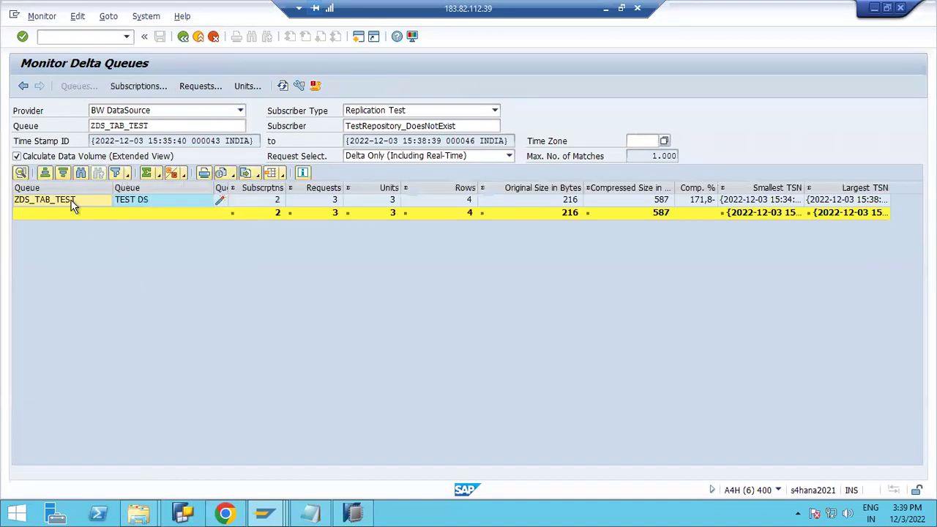
double_click(72, 205)
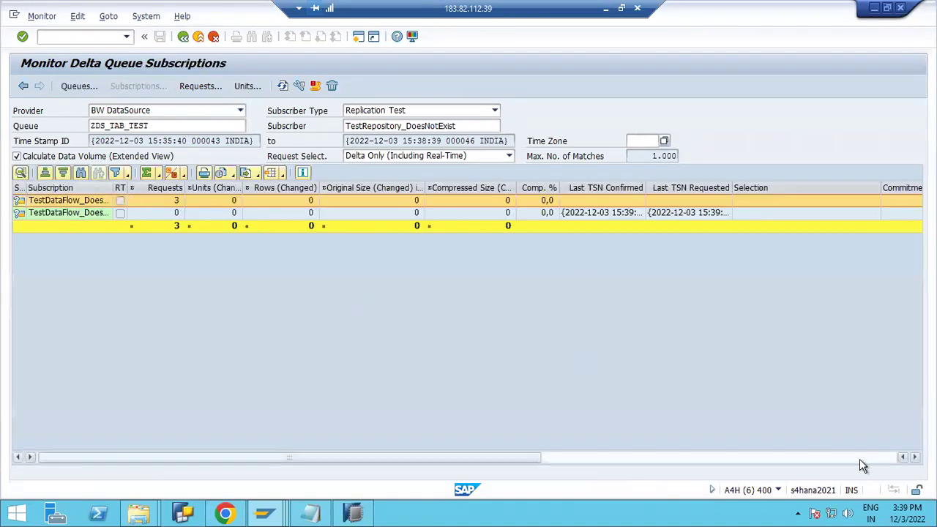
Check the Created On and Last Changed on details of the second ZDS_TAB_TEST subscription.
left_click(861, 459)
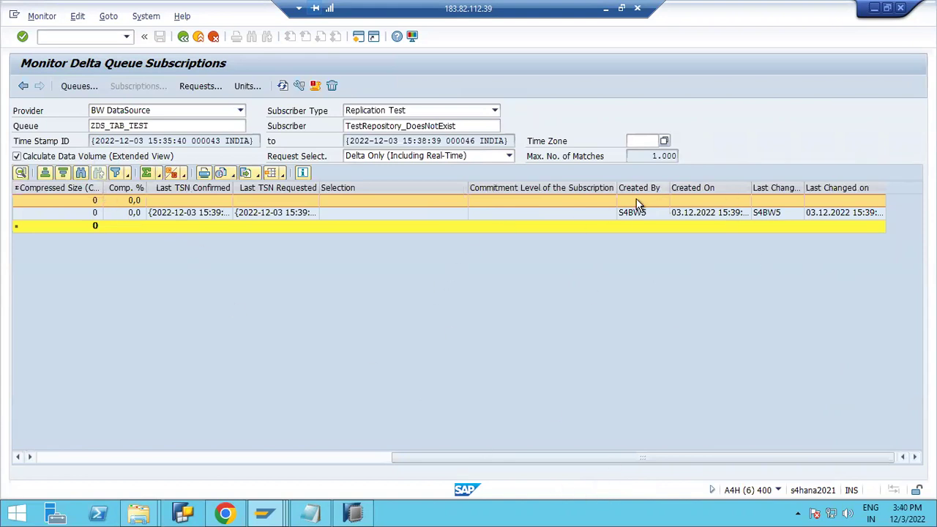
left_click(850, 215)
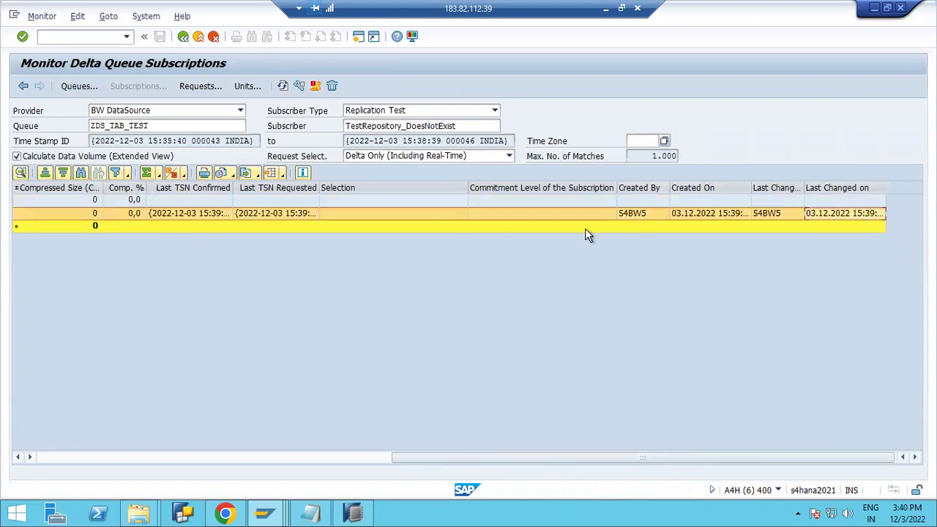
left_click_drag(469, 456, 74, 431)
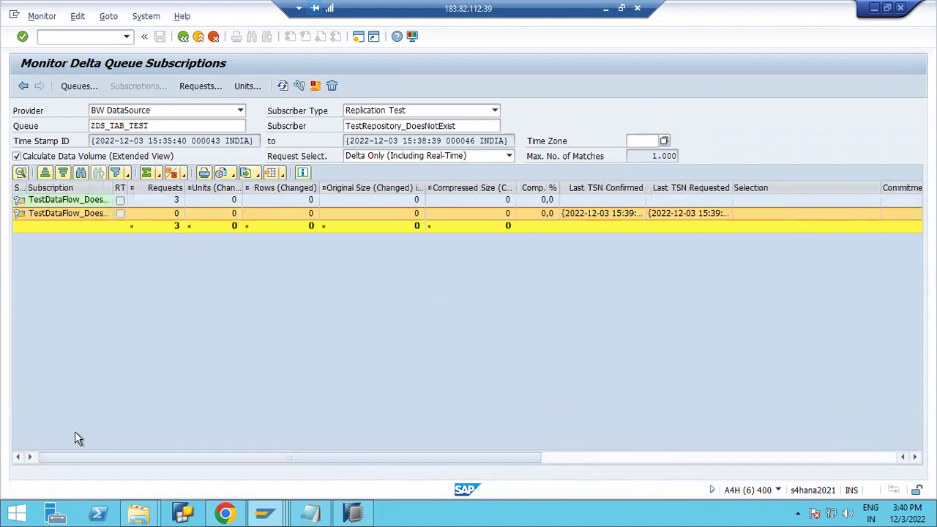
Widen the Subscription column, open the requests of the second subscription, and return to the subscriptions.
left_click_drag(114, 188, 169, 189)
double_click(108, 215)
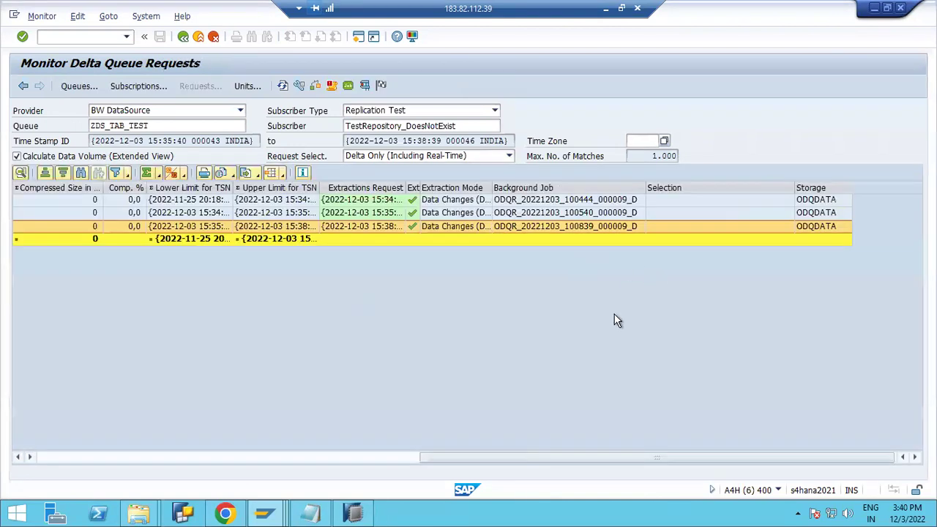
left_click(21, 86)
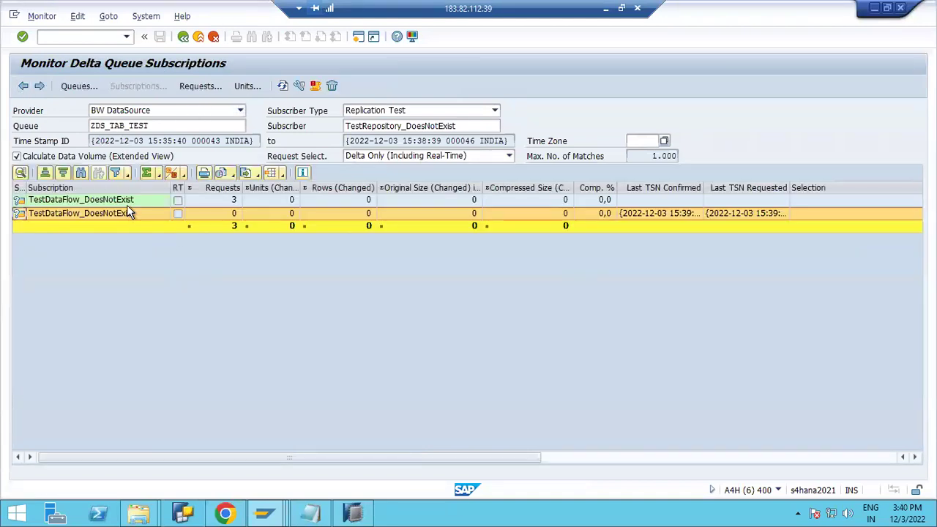
double_click(154, 220)
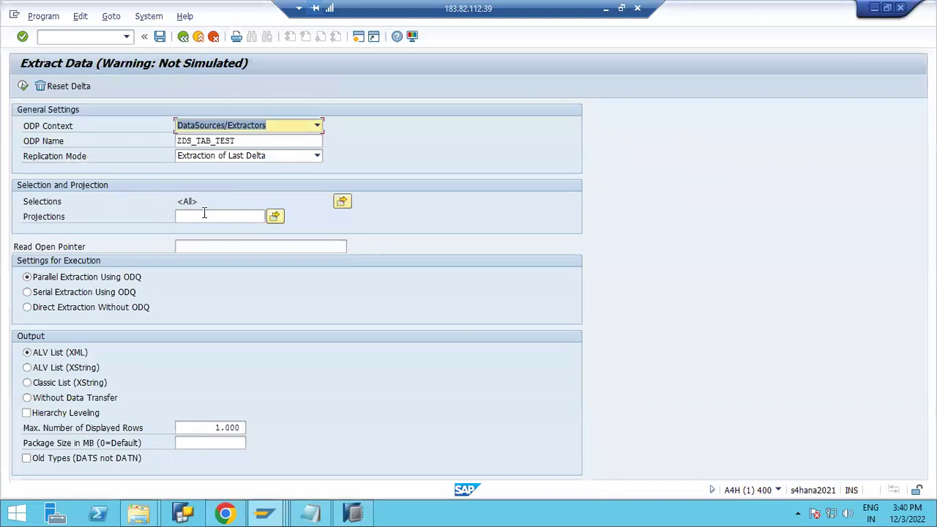
Run the ZDS_TAB_TEST extraction with replication mode Extraction of Last Delta, then leave its result.
left_click(224, 158)
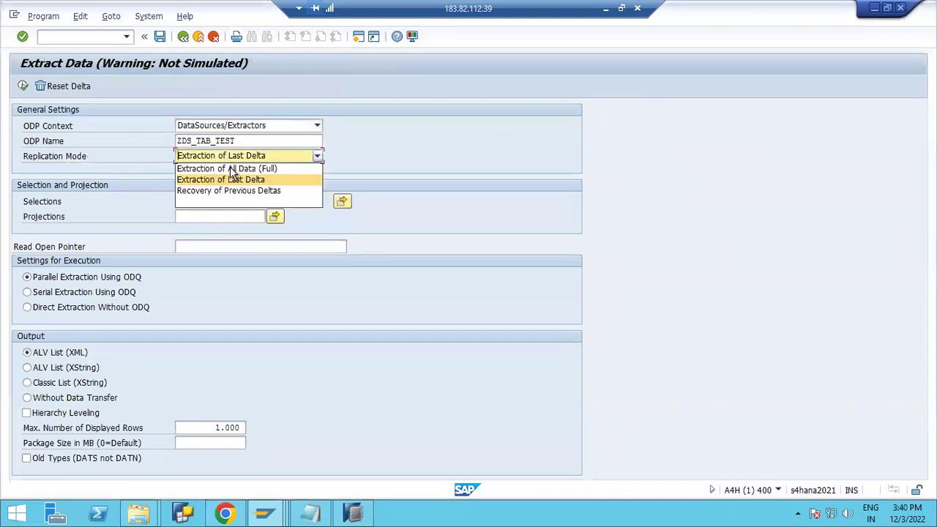
left_click(241, 182)
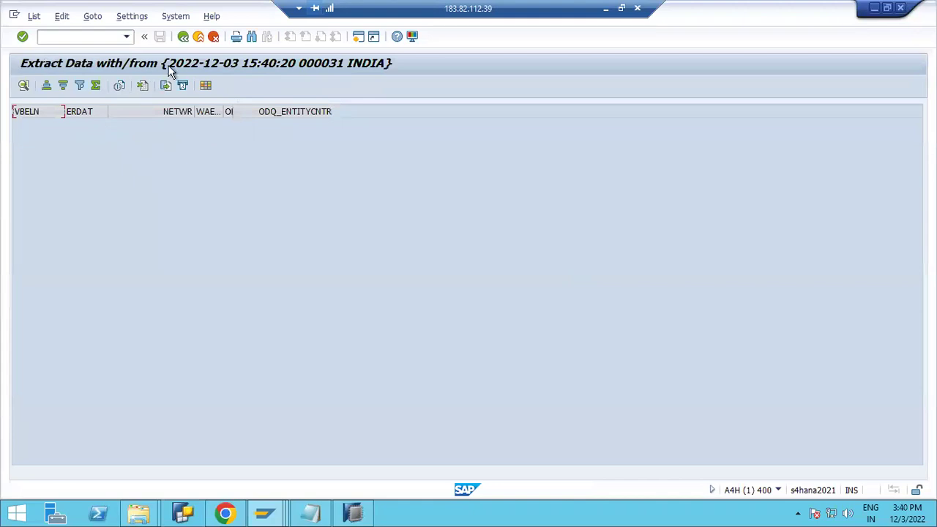
left_click(183, 36)
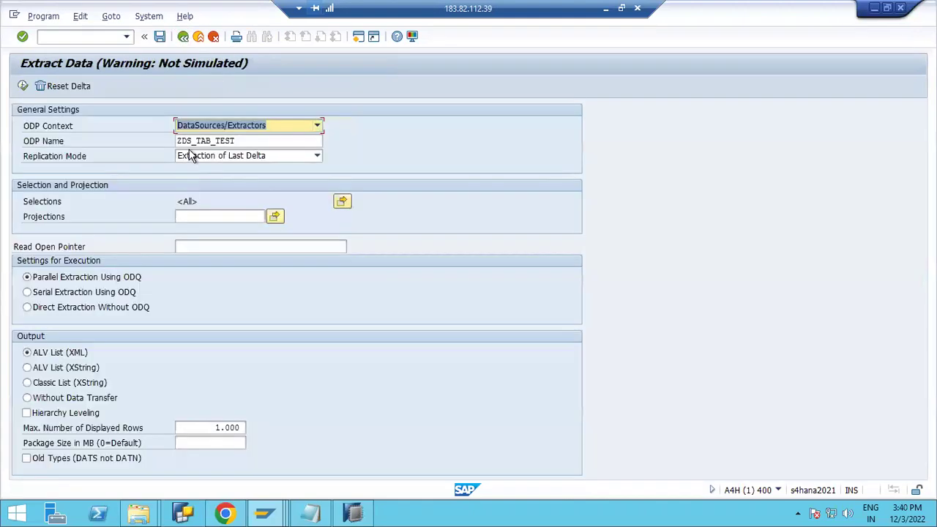
Run ZDS_TAB_TEST with Extraction of All Data (Full), widen the VBELN column to check the last record, and leave the result.
left_click(199, 156)
left_click(210, 174)
left_click(242, 156)
left_click(233, 170)
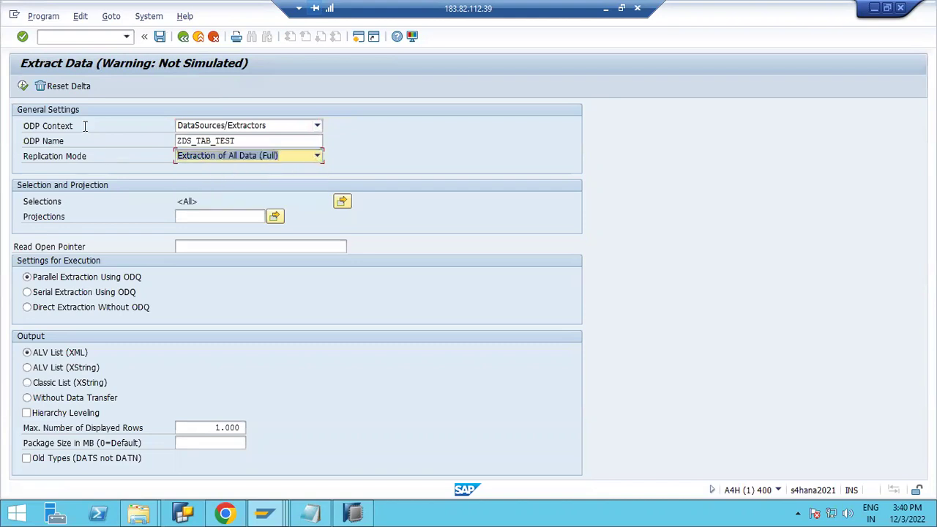
key("F8")
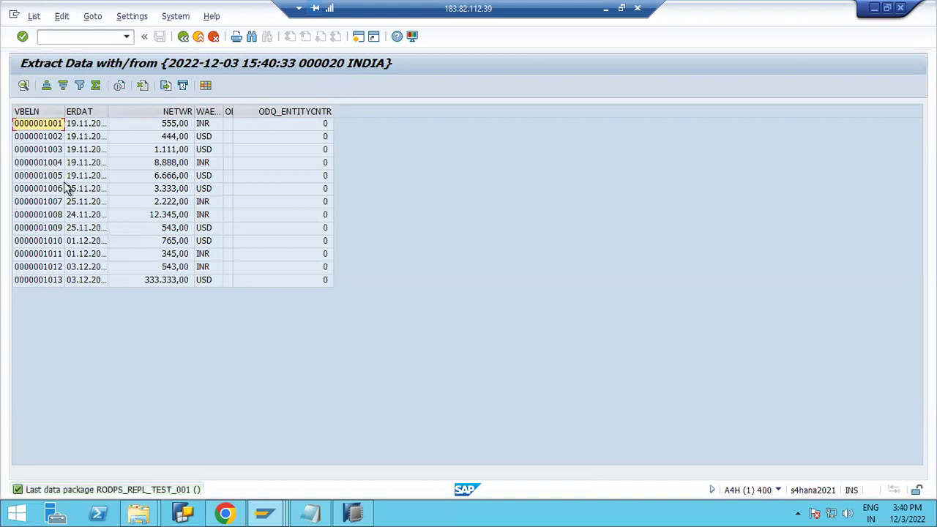
left_click_drag(65, 115, 157, 115)
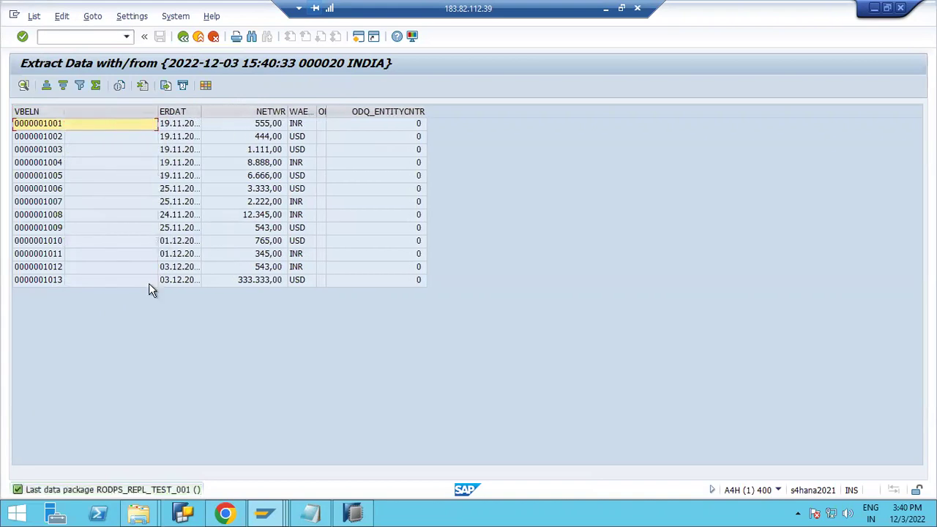
left_click(63, 284)
left_click(184, 36)
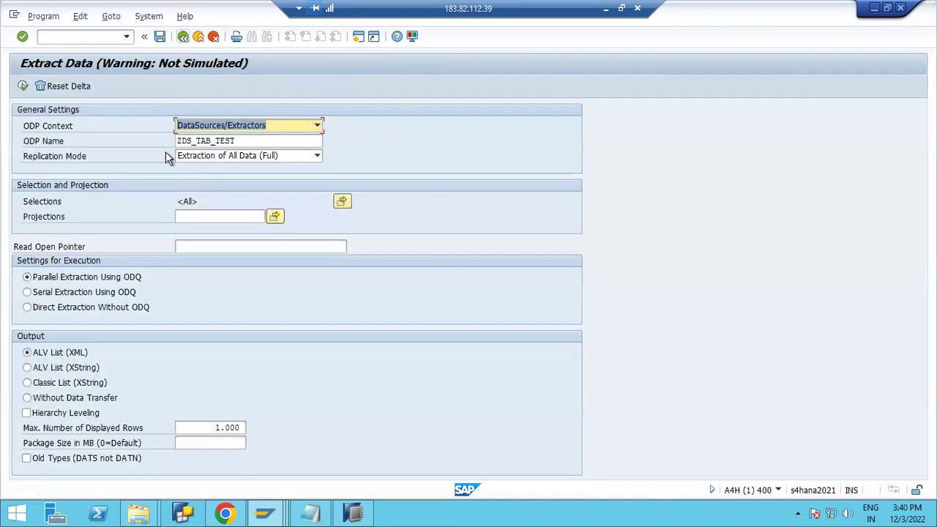
Switch the replication mode back to Extraction of Last Delta, run ZDS_TAB_TEST once more, and return to the extraction settings.
left_click(208, 157)
left_click(220, 180)
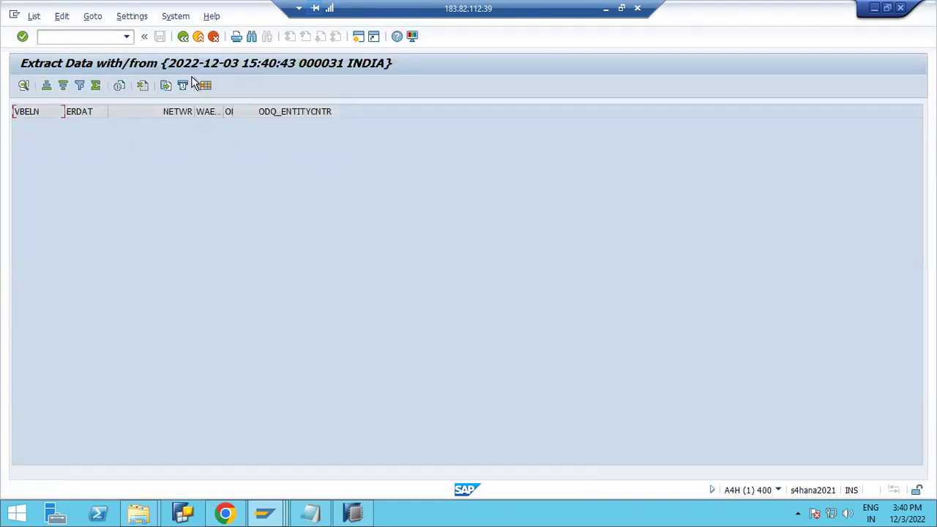
left_click(183, 37)
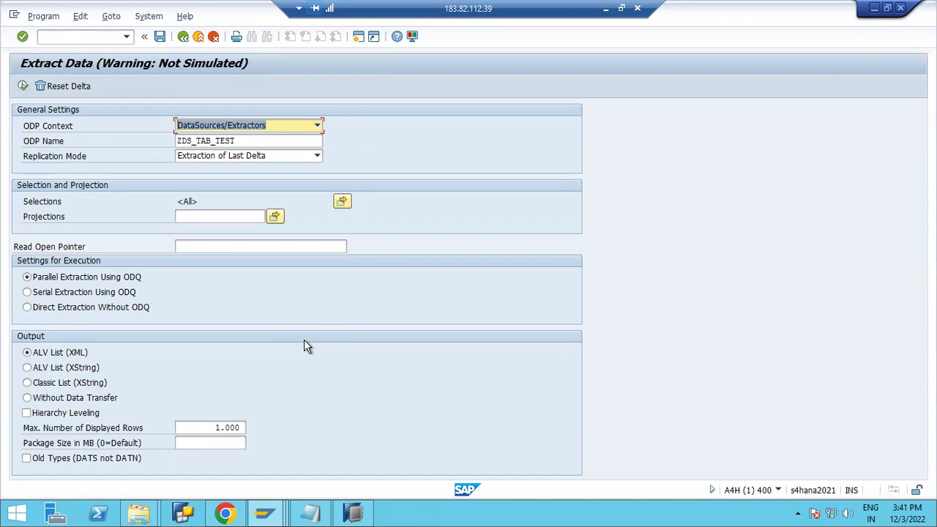
Minimize the extraction and delta queue windows, the remote session, and the Remote Desktop Connection dialog.
left_click(874, 8)
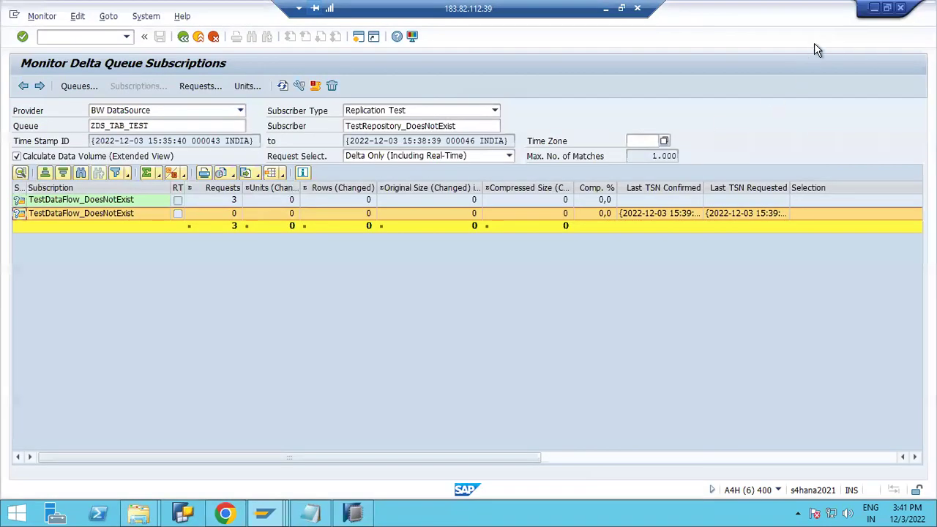
left_click(874, 9)
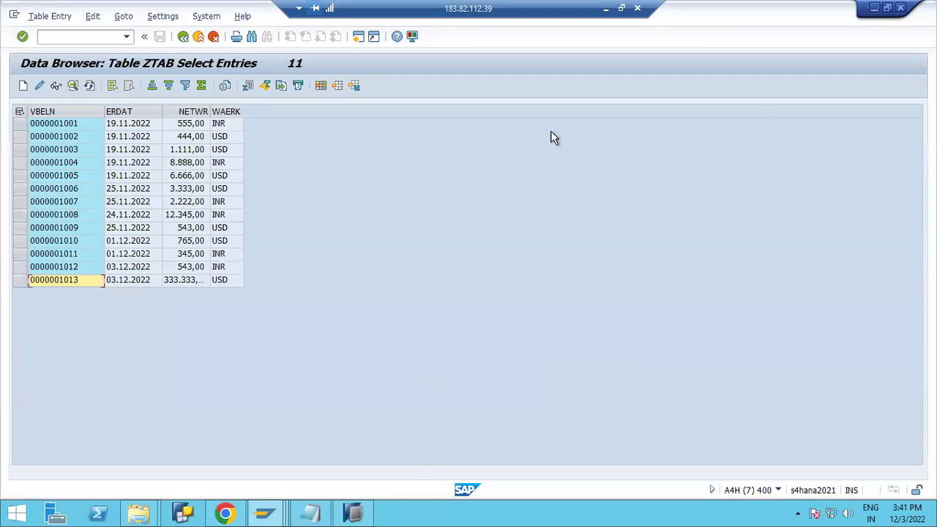
left_click(607, 9)
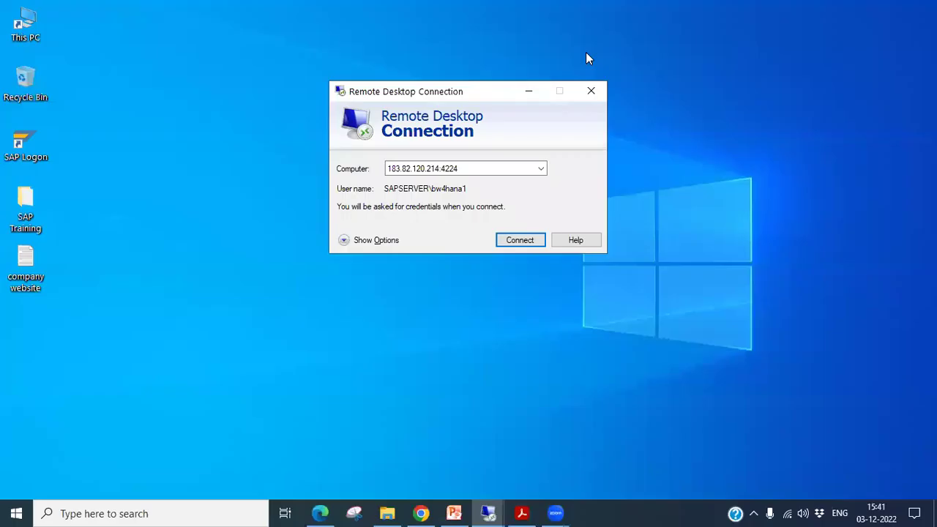
left_click(528, 91)
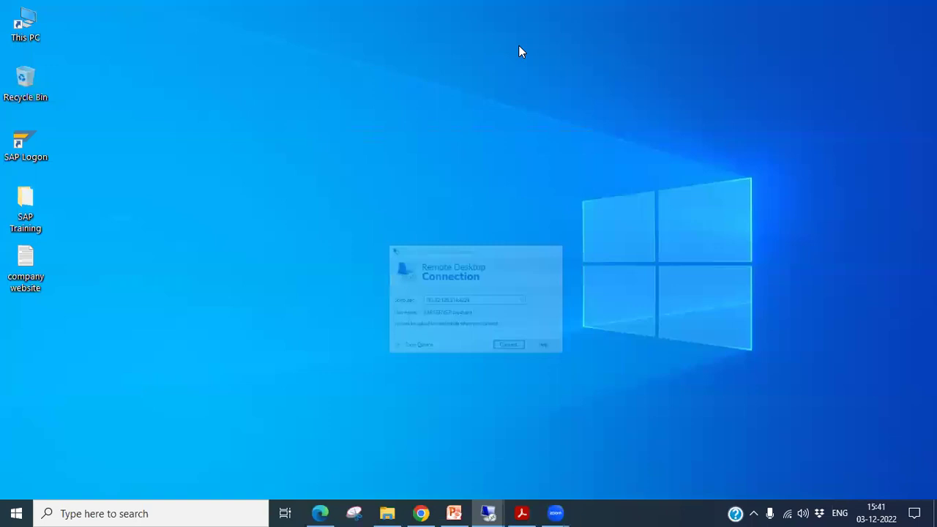